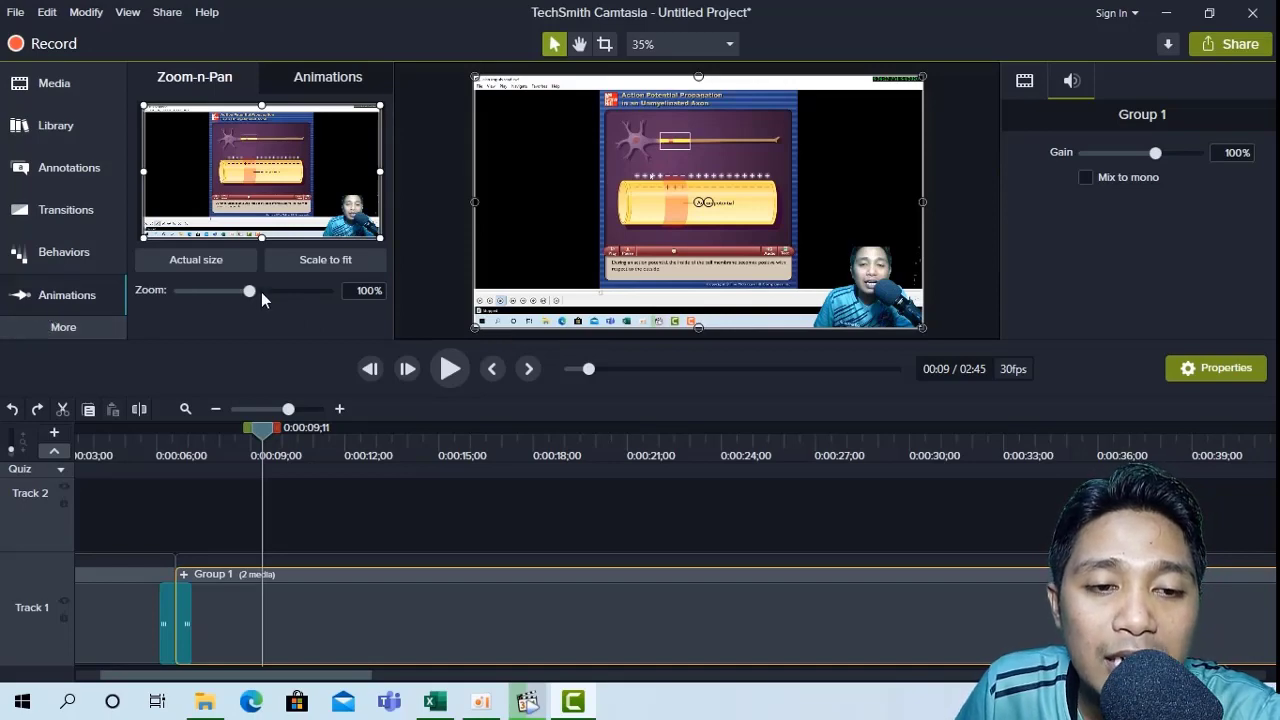
# Look through the audio effects, the zoom-and-pan controls and the preset animations available for the clip
pyautogui.click(76, 328)
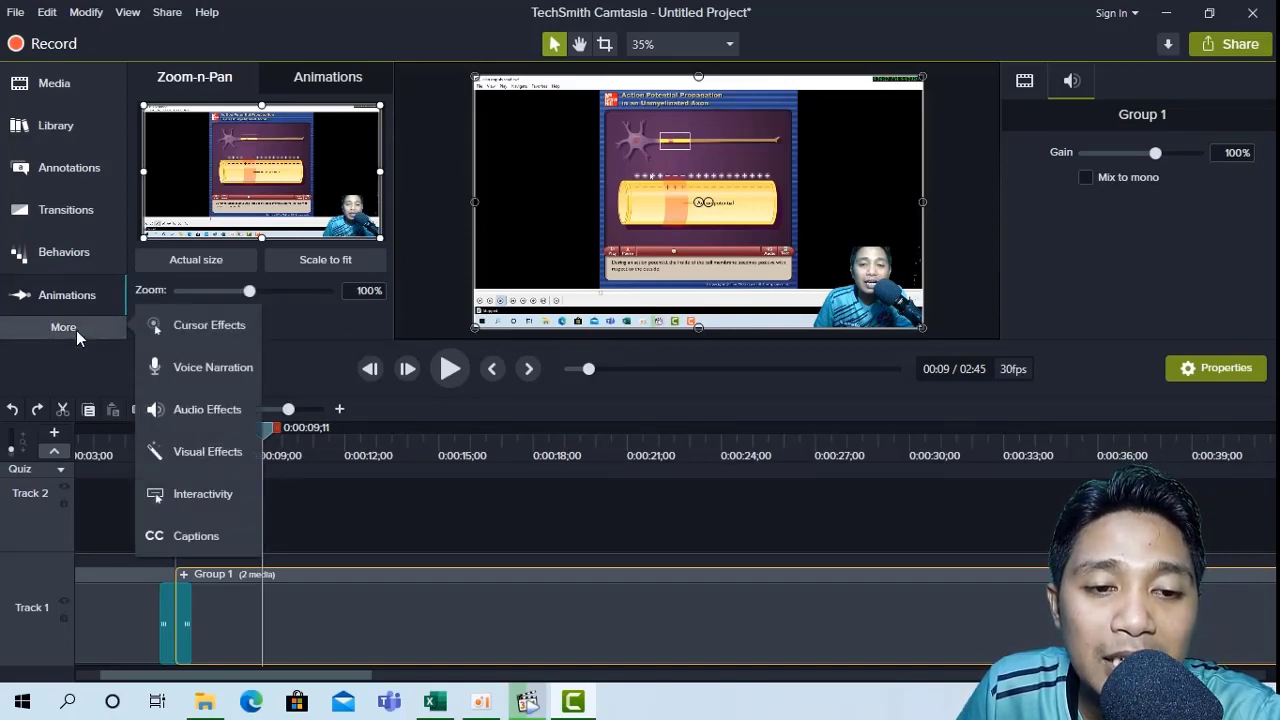
pyautogui.click(221, 416)
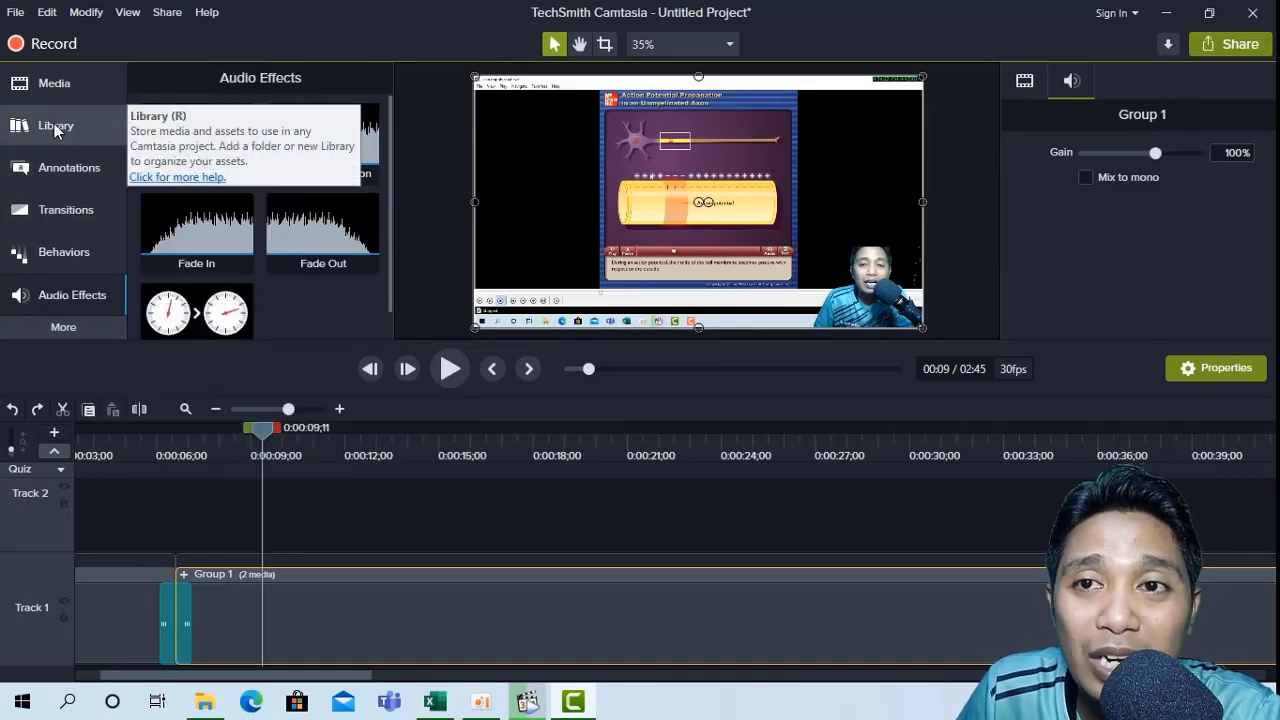
pyautogui.click(71, 333)
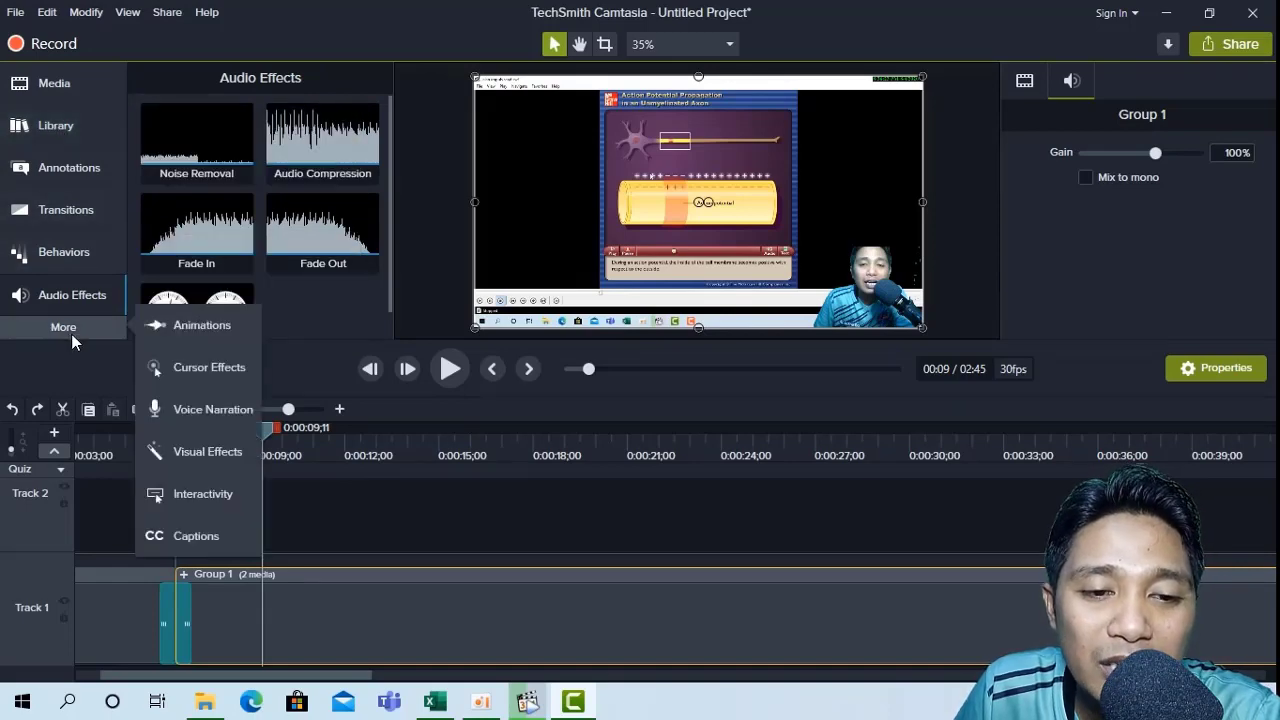
pyautogui.click(184, 332)
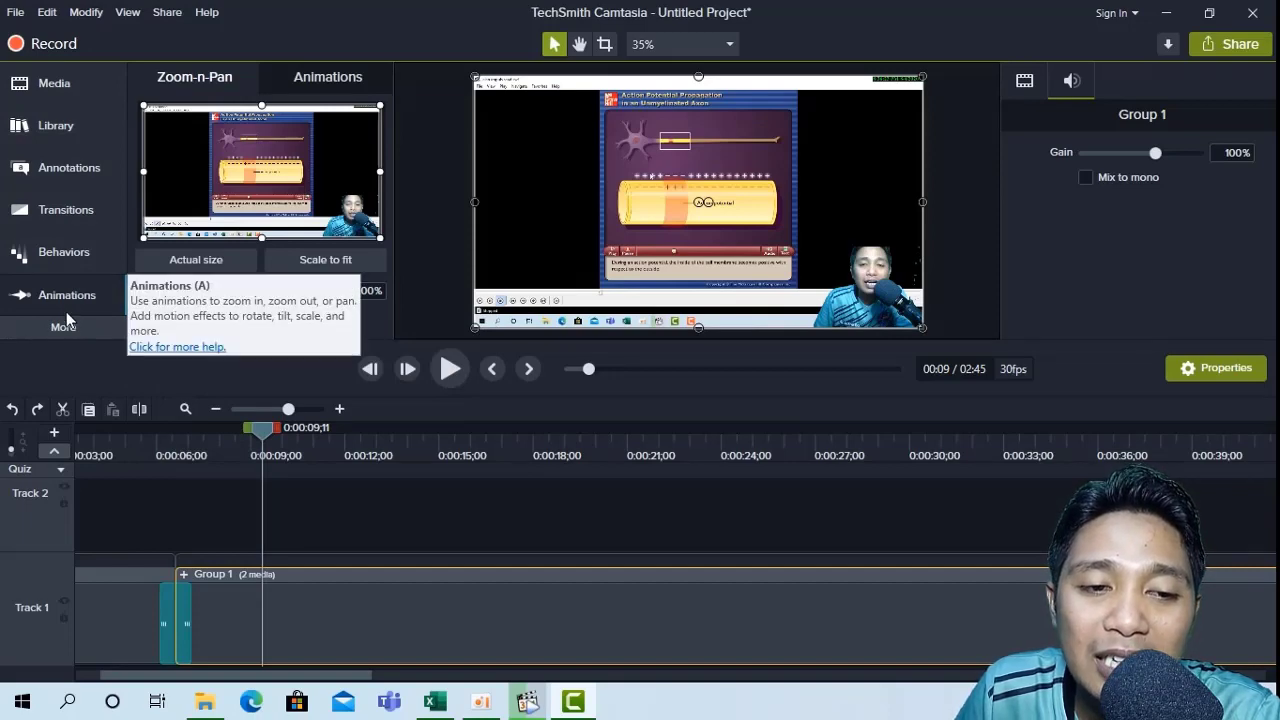
pyautogui.click(68, 328)
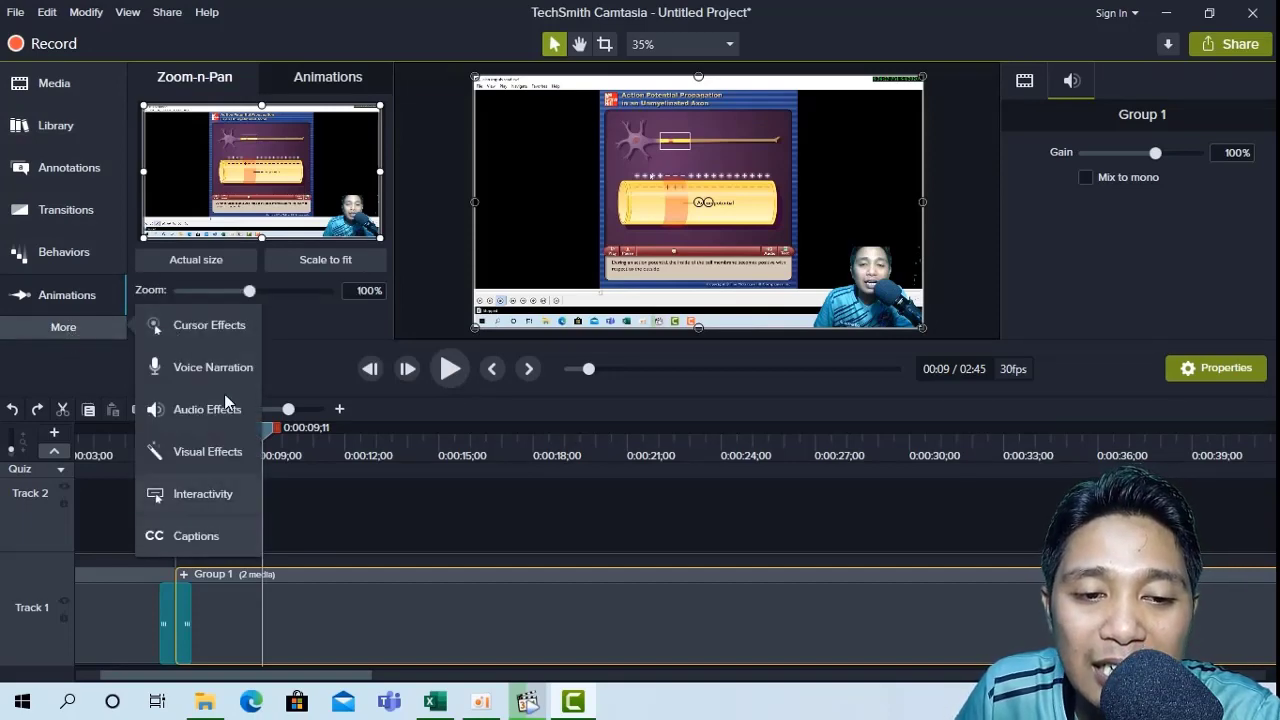
pyautogui.click(60, 298)
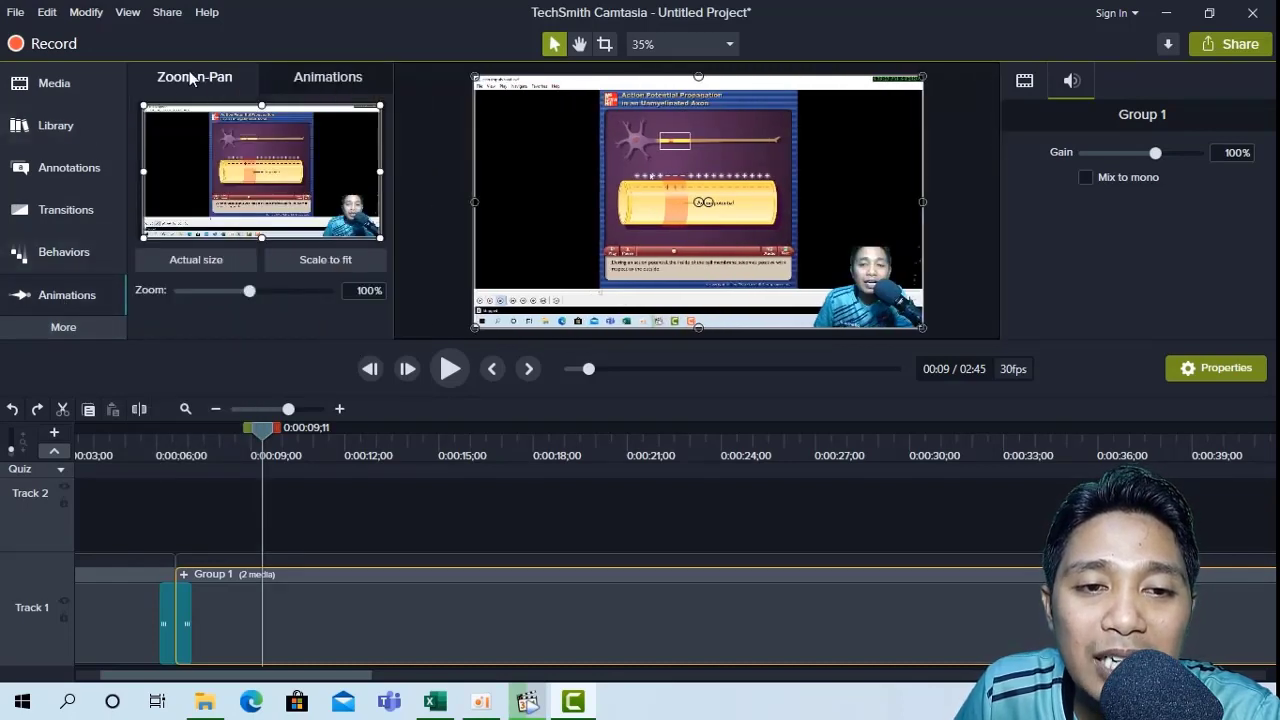
pyautogui.click(338, 80)
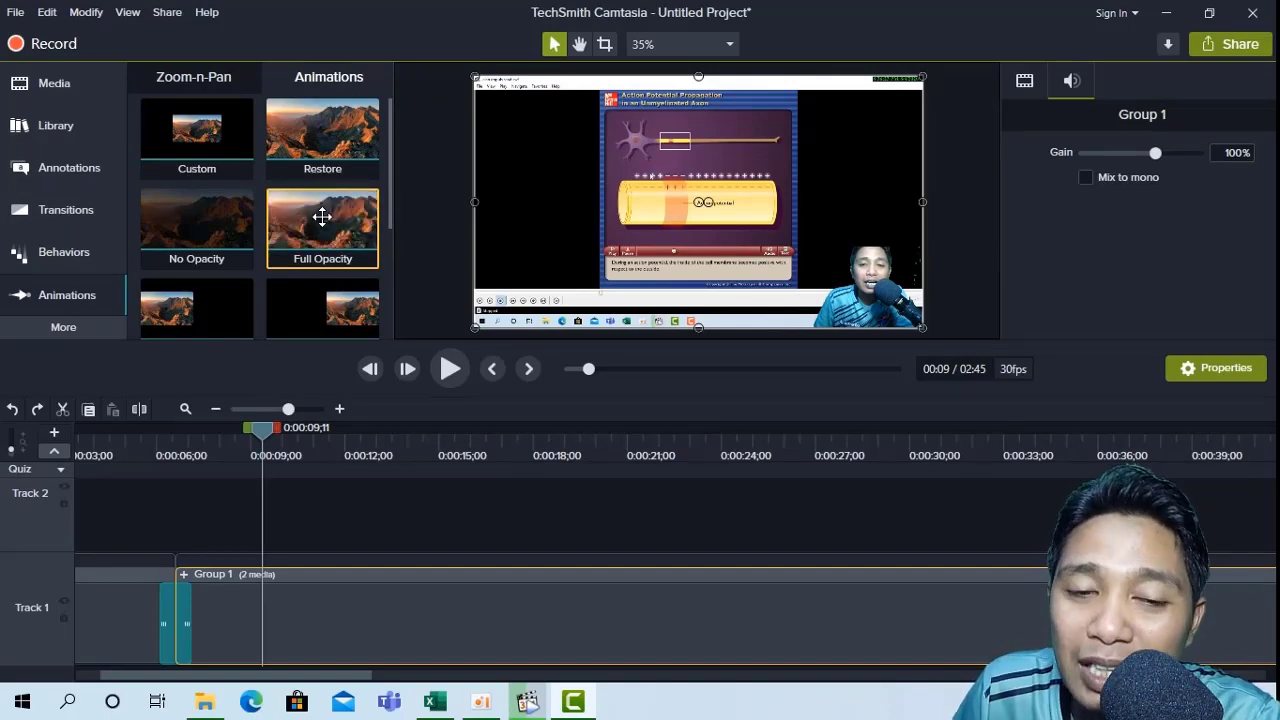
pyautogui.click(197, 76)
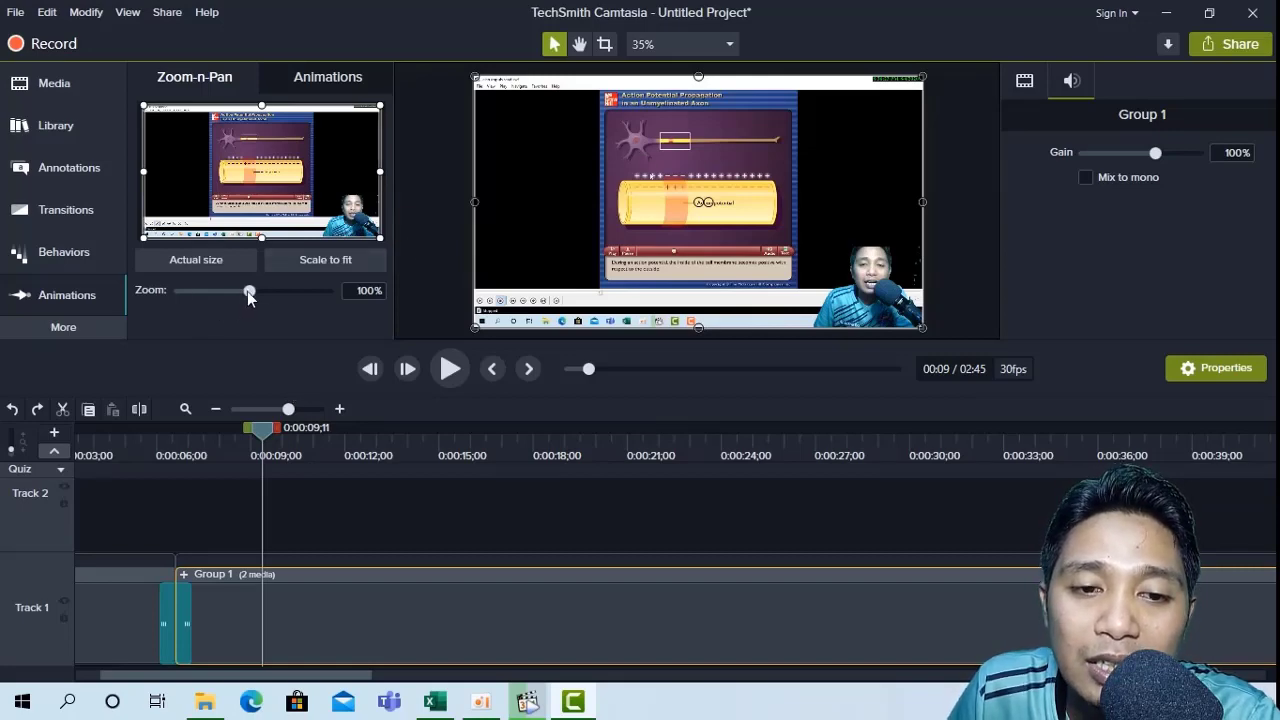
# Add a 191% zoom animation to Group 1, reposition the view on the upper diagram, and extend the animation to end at 0:00:09;27
pyautogui.moveTo(252, 291); pyautogui.dragTo(319, 303)
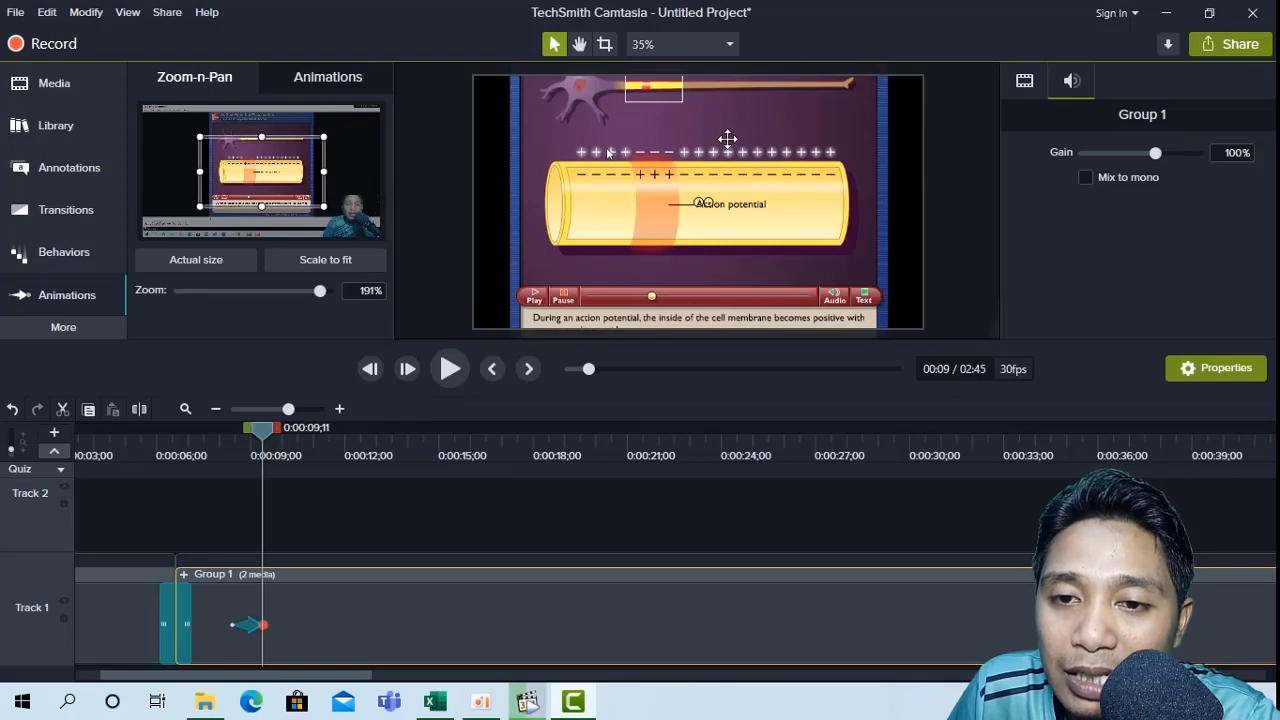
pyautogui.moveTo(729, 137); pyautogui.dragTo(751, 223)
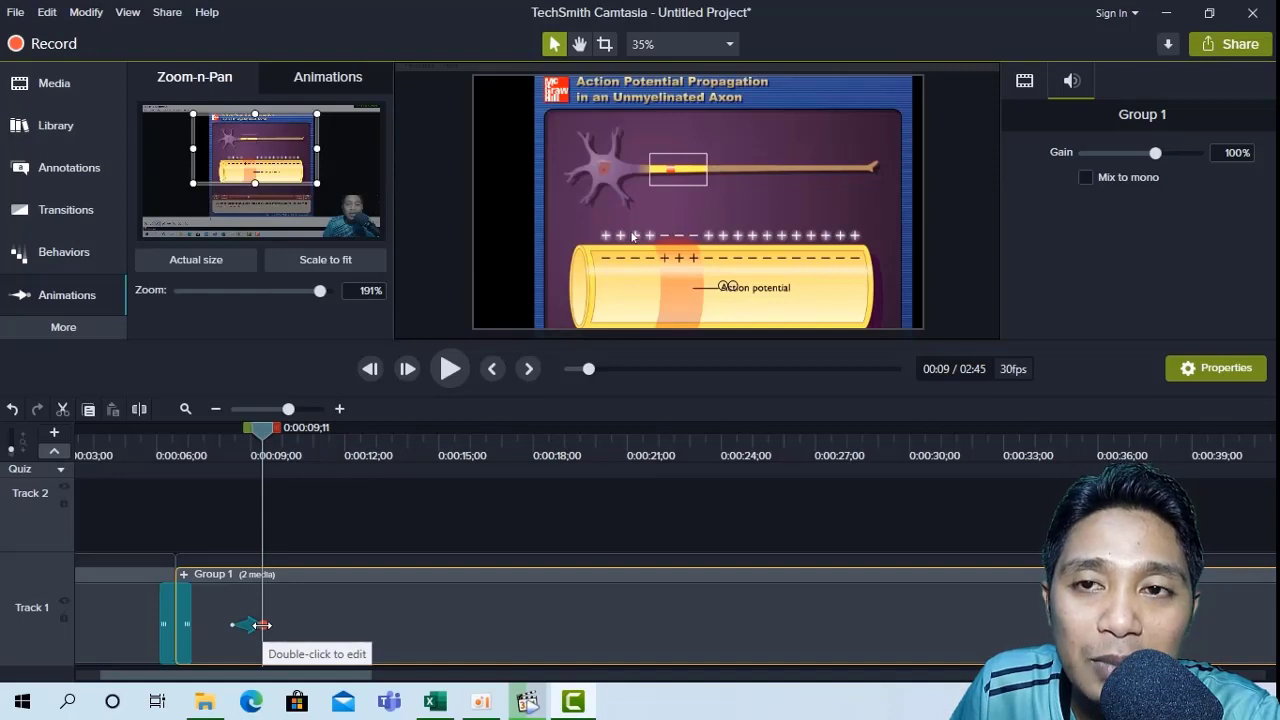
pyautogui.moveTo(262, 626)
pyautogui.mouseDown()
pyautogui.moveTo(304, 626)
pyautogui.moveTo(280, 626)
pyautogui.mouseUp()
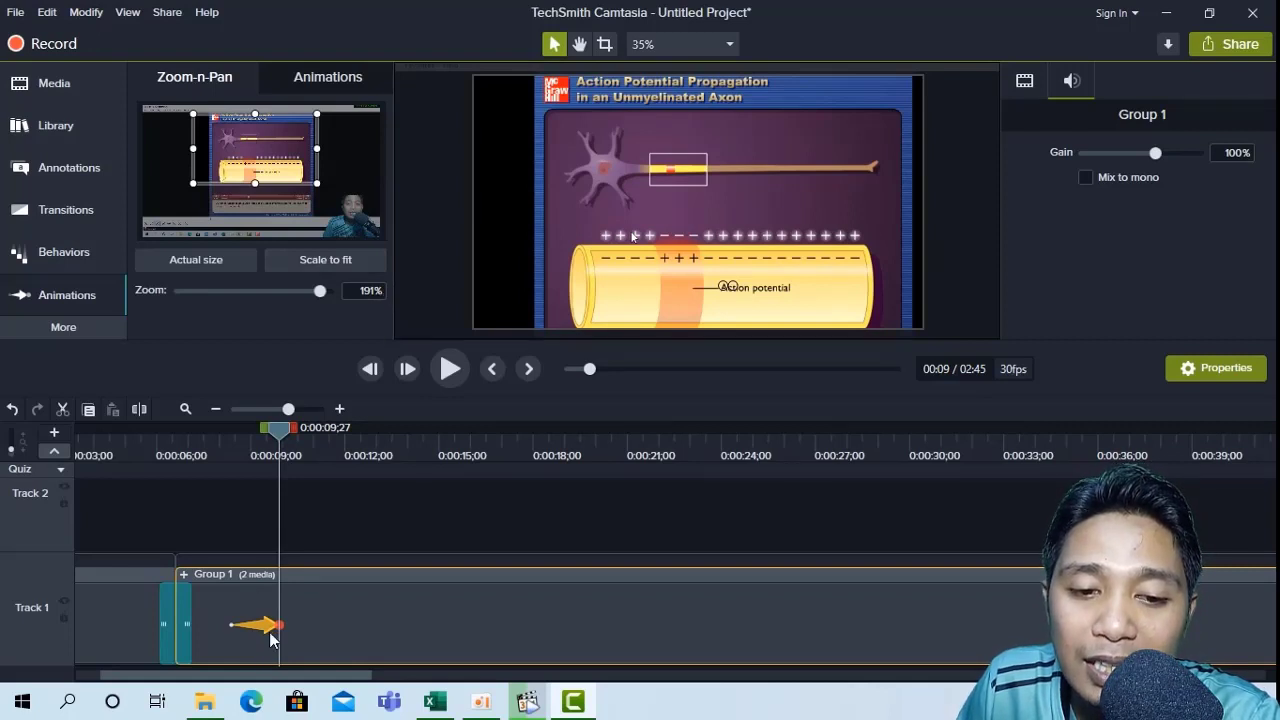
# Add a second zoom animation to Group 1 at 0:00:13;15 that returns the full frame to 100%
pyautogui.moveTo(286, 438); pyautogui.dragTo(340, 443)
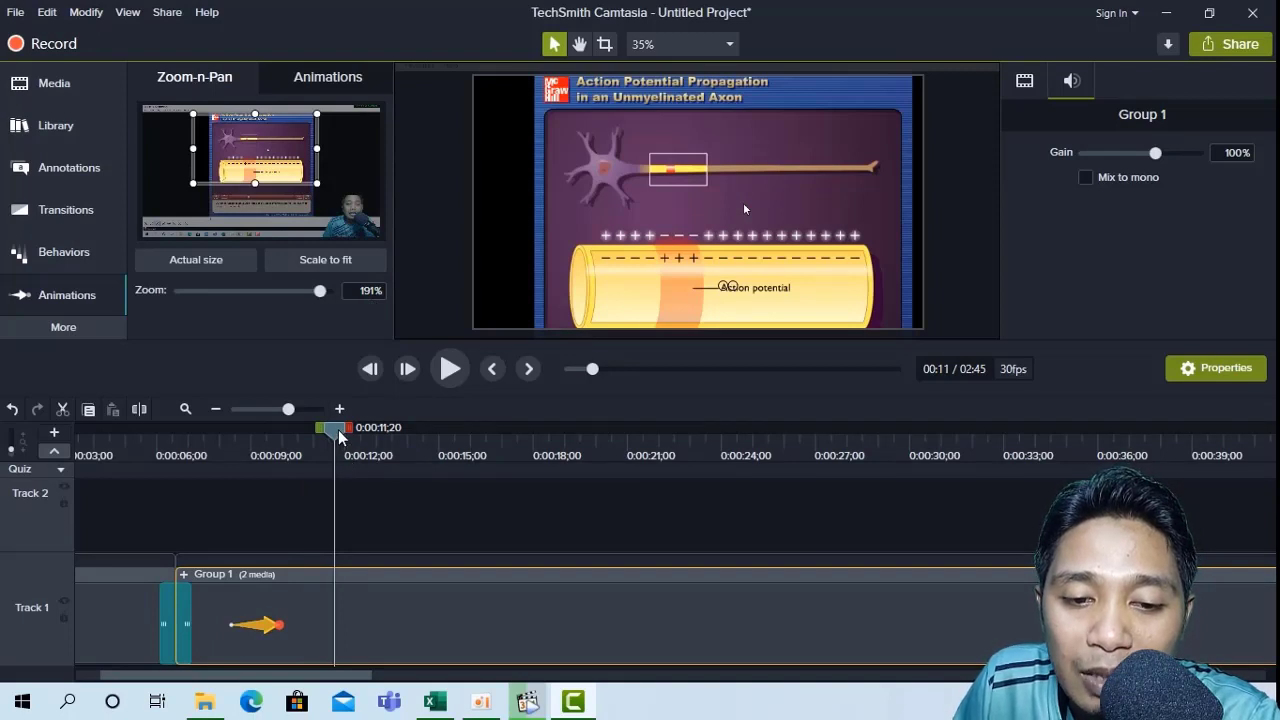
pyautogui.moveTo(340, 437); pyautogui.dragTo(355, 437)
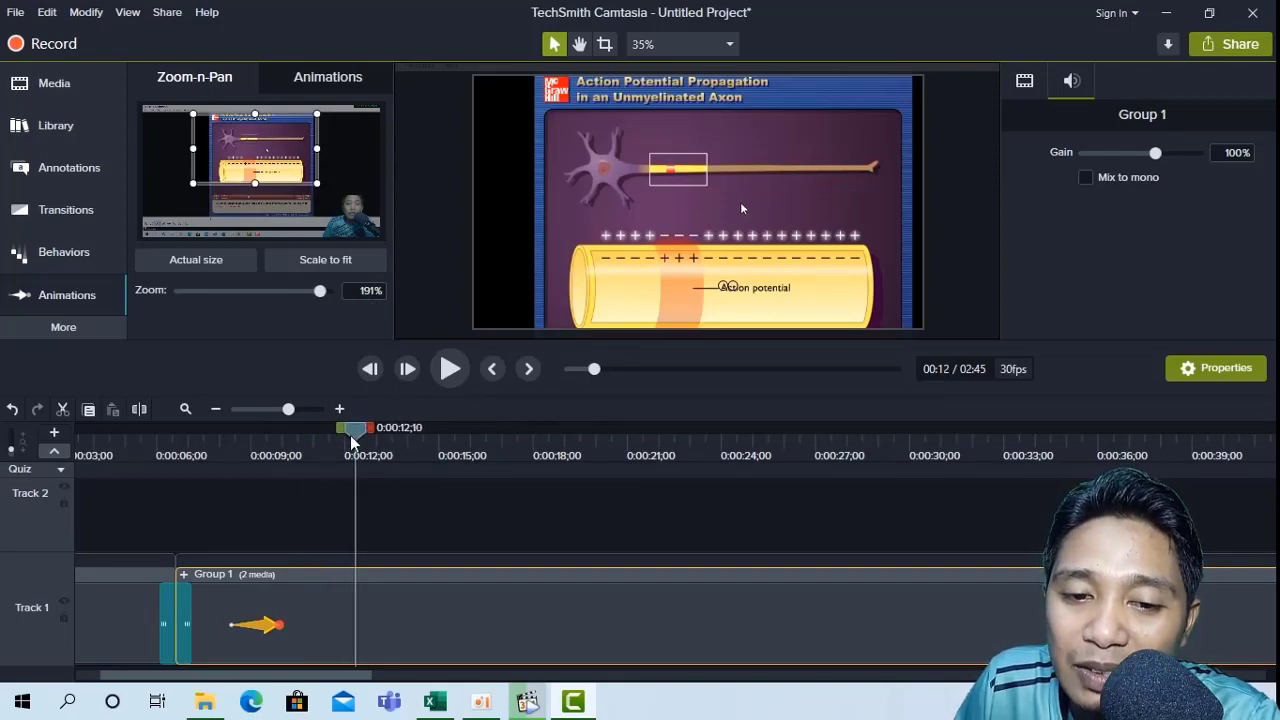
pyautogui.moveTo(355, 437); pyautogui.dragTo(384, 440)
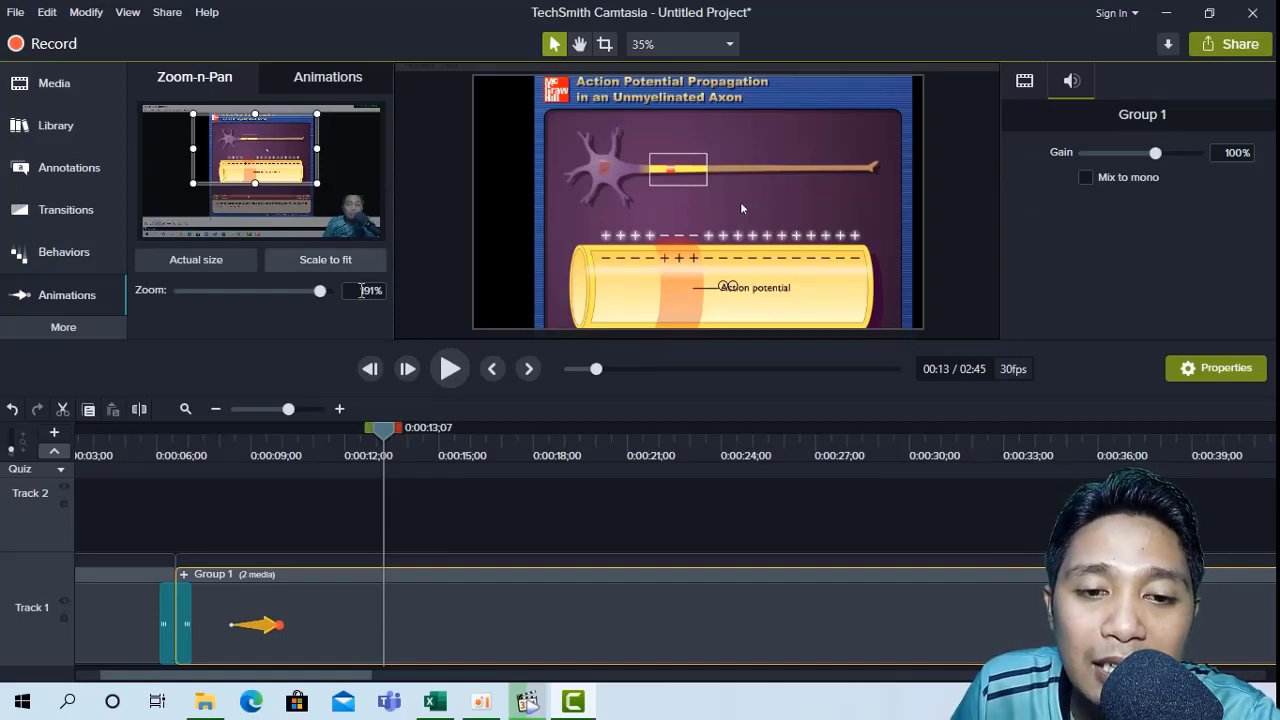
pyautogui.moveTo(387, 440); pyautogui.dragTo(393, 437)
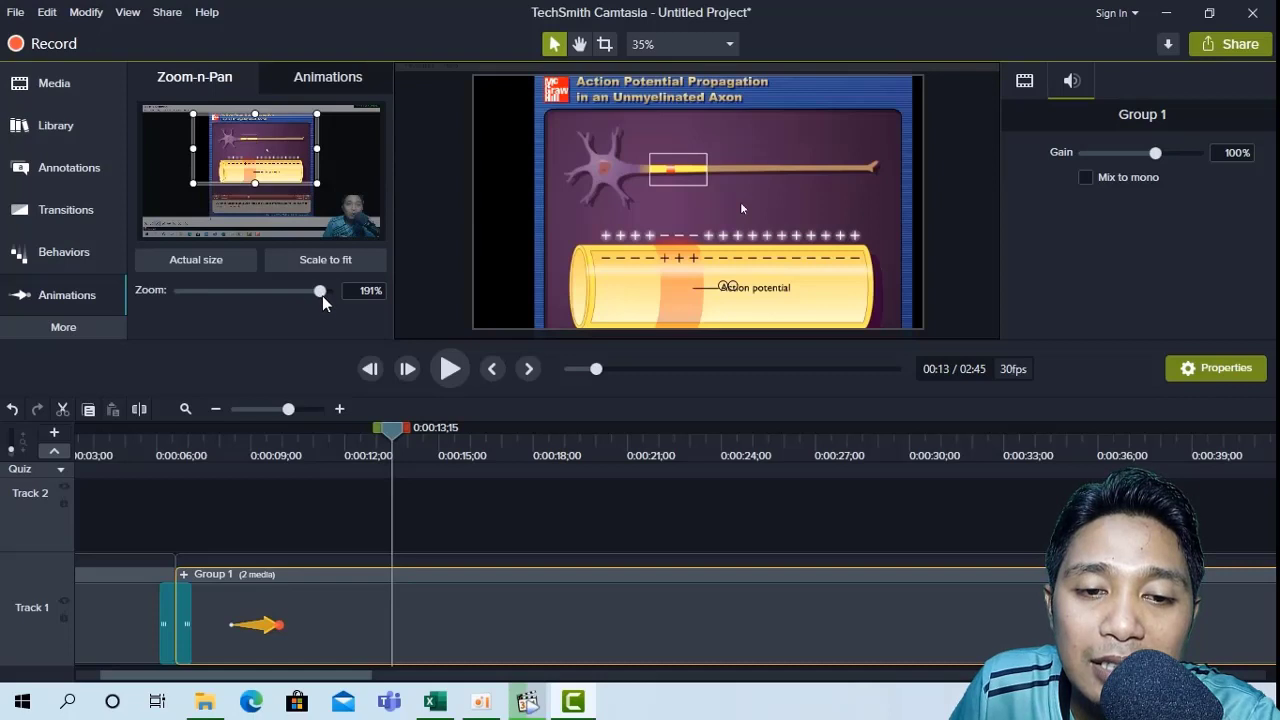
pyautogui.moveTo(320, 292); pyautogui.dragTo(251, 306)
pyautogui.moveTo(760, 236); pyautogui.dragTo(718, 196)
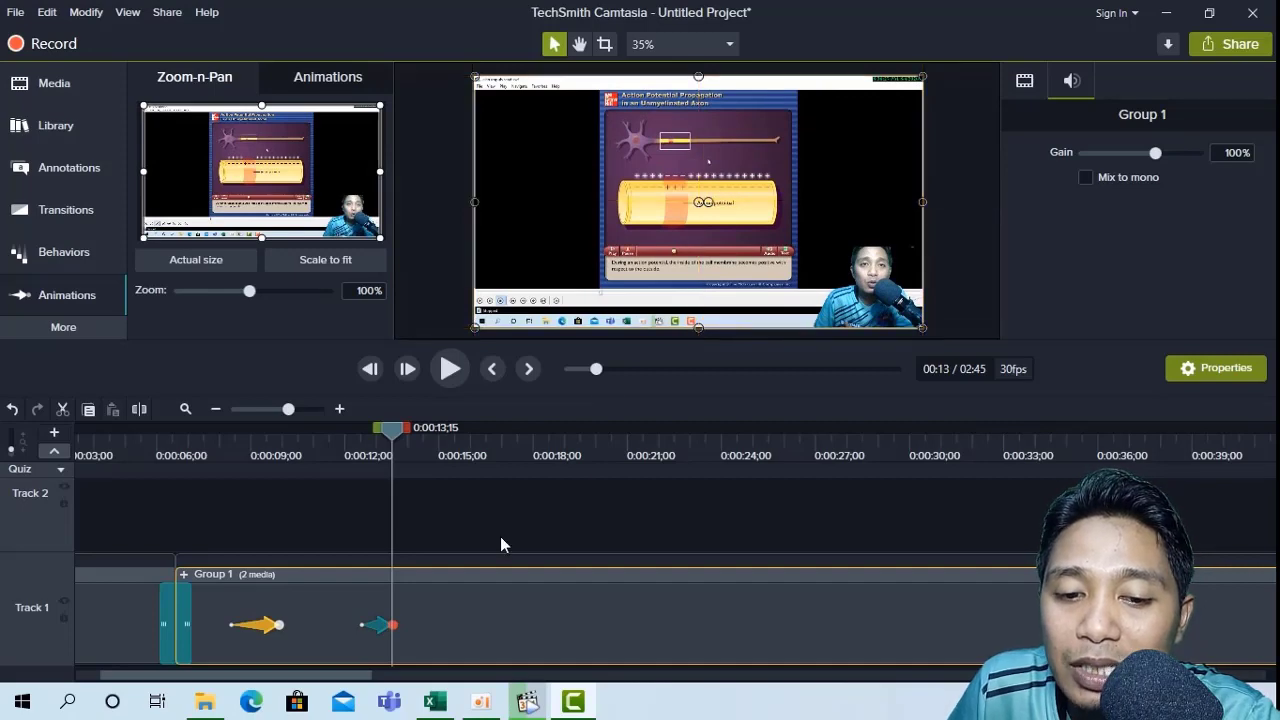
# Lengthen the zoom-out animation on Track 1 so that it ends at 0:00:14;00
pyautogui.click(395, 625)
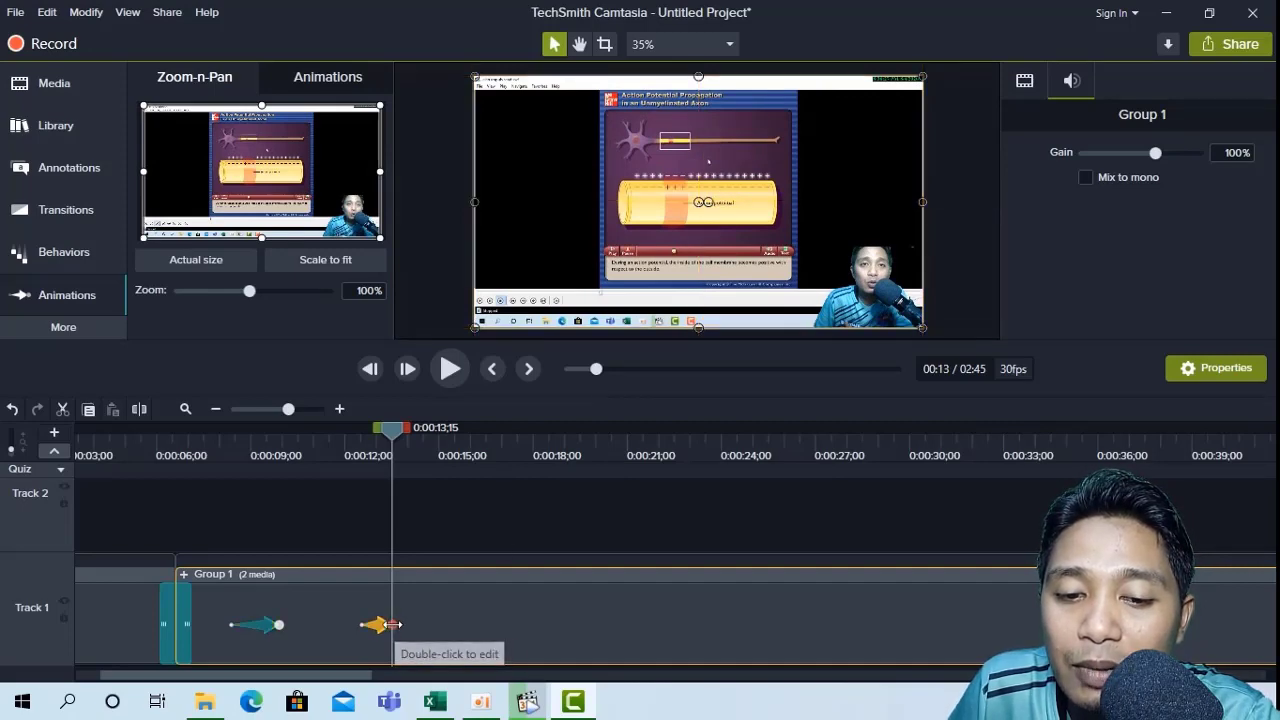
pyautogui.moveTo(395, 625); pyautogui.dragTo(408, 625)
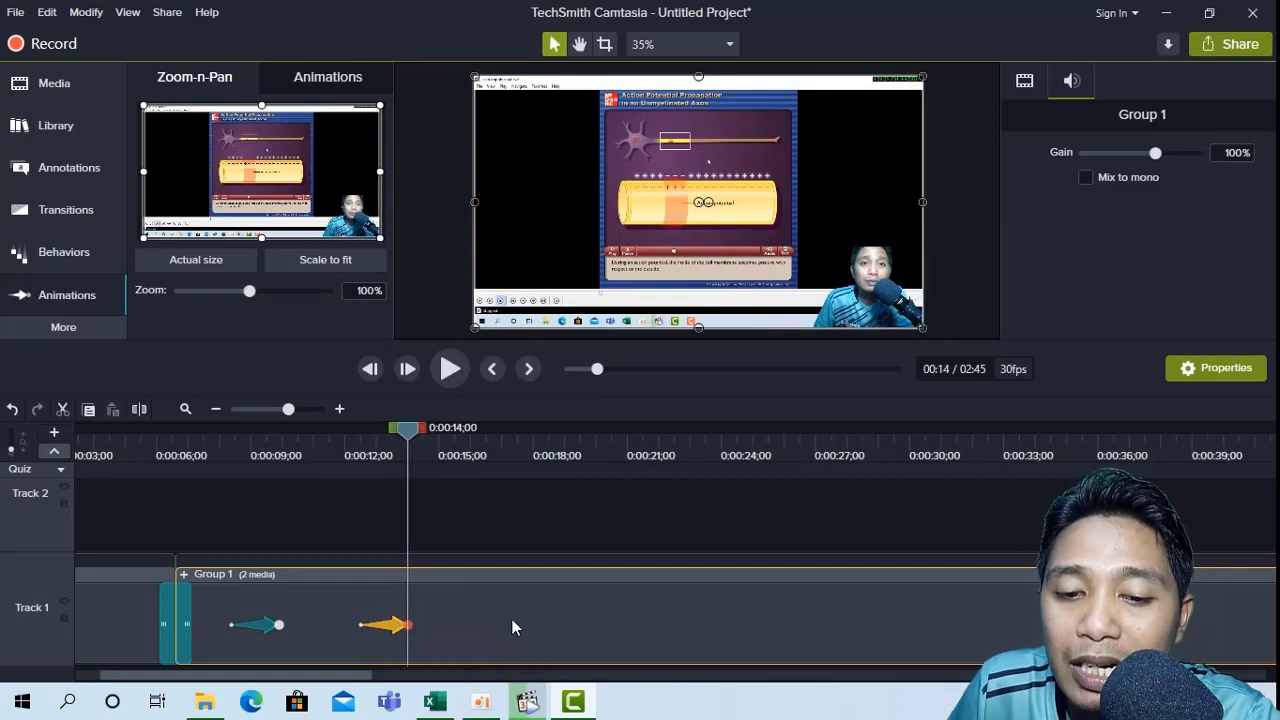
pyautogui.click(526, 619)
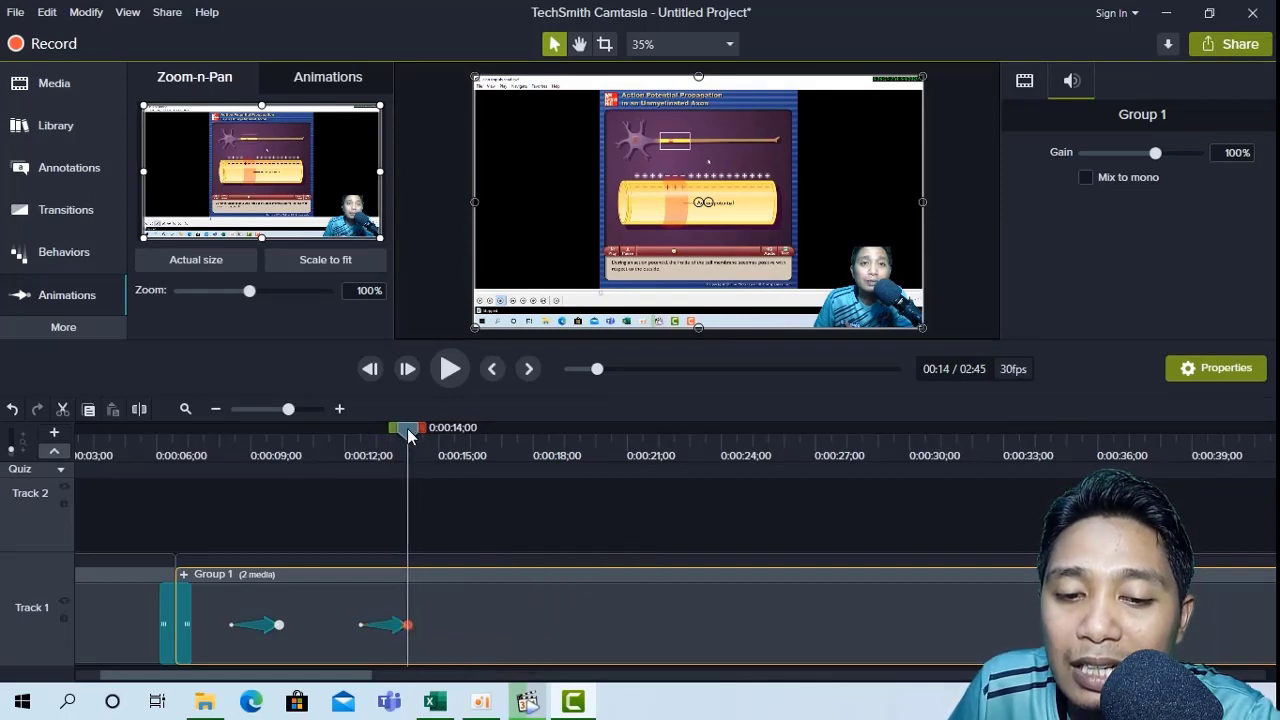
pyautogui.moveTo(408, 432); pyautogui.dragTo(445, 509)
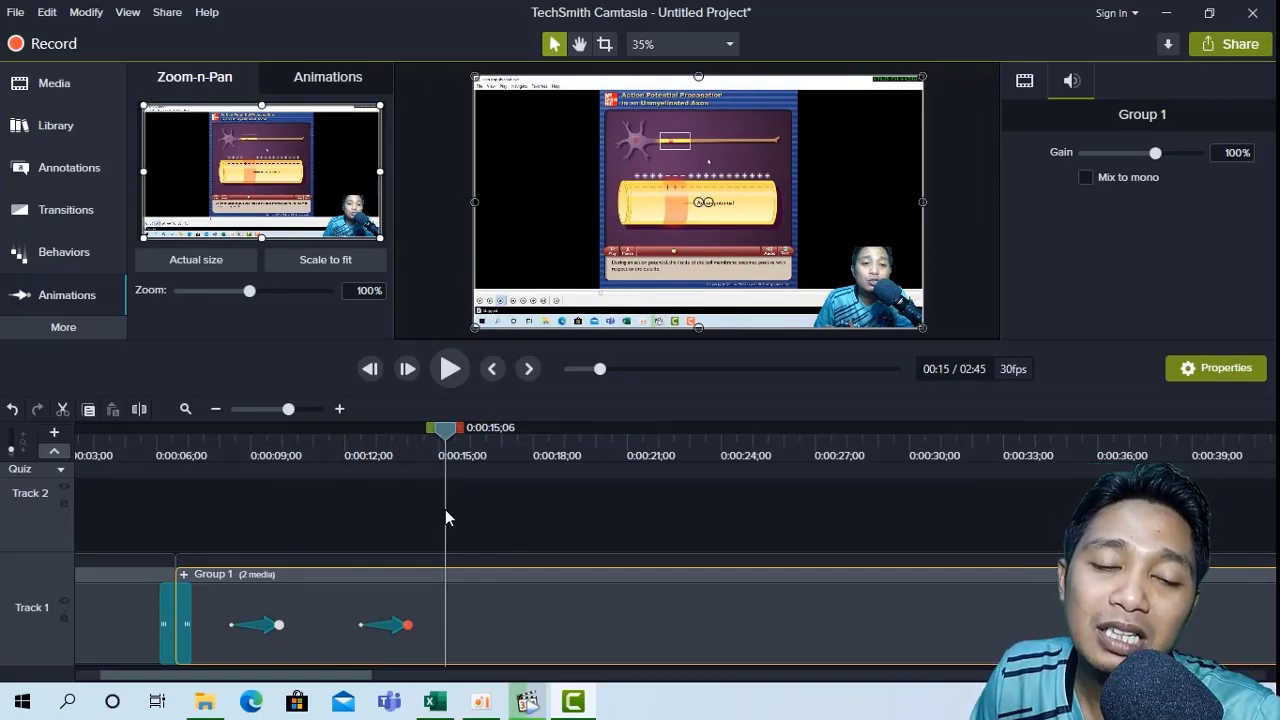
pyautogui.click(320, 80)
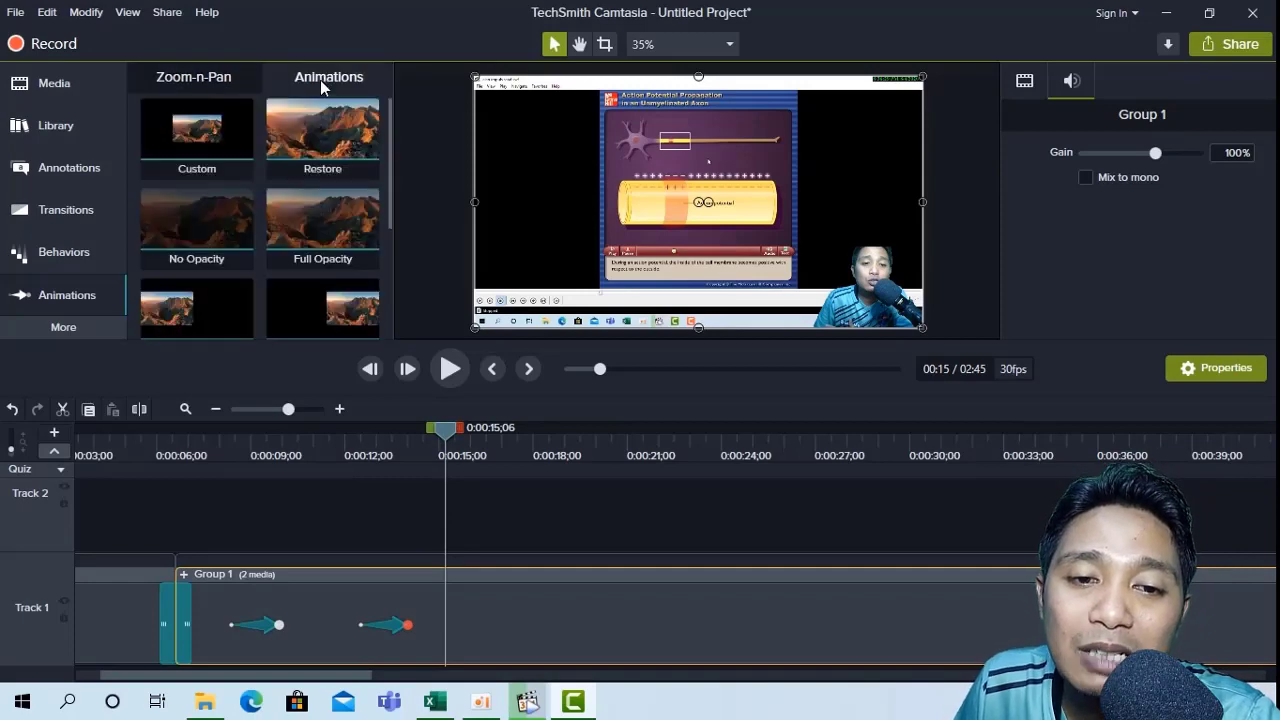
pyautogui.moveTo(388, 227); pyautogui.dragTo(394, 201)
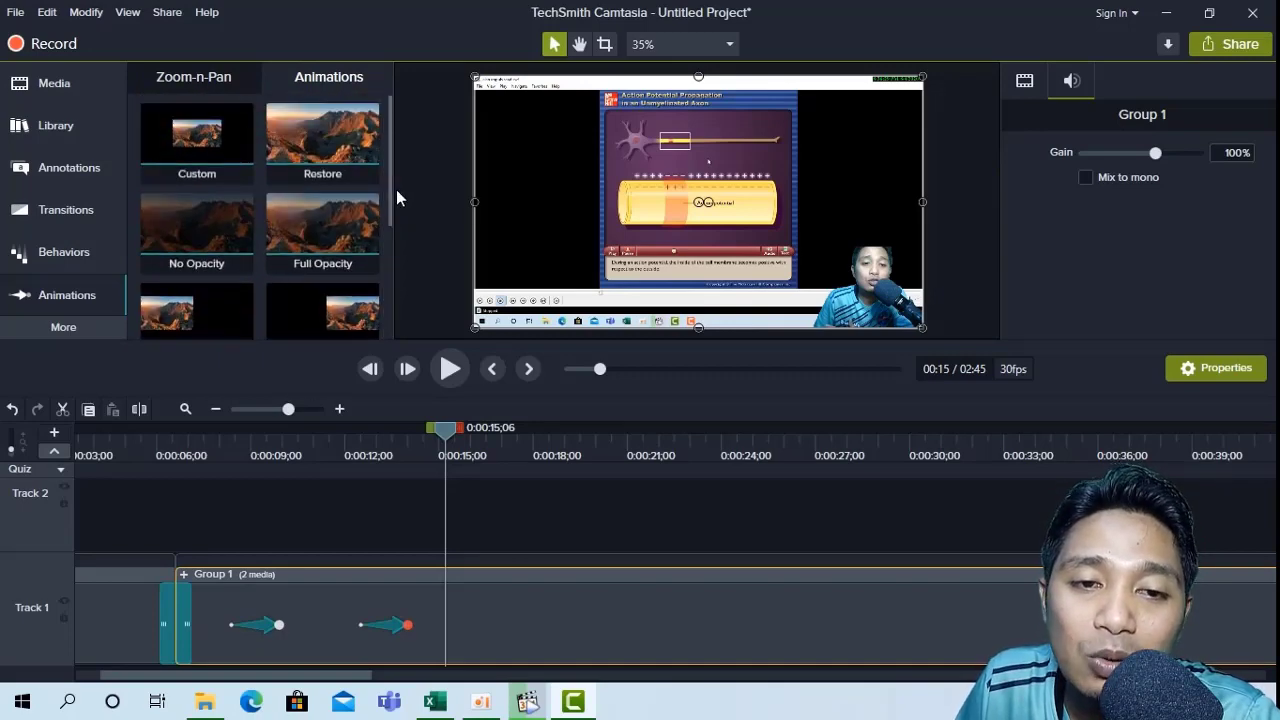
pyautogui.click(211, 78)
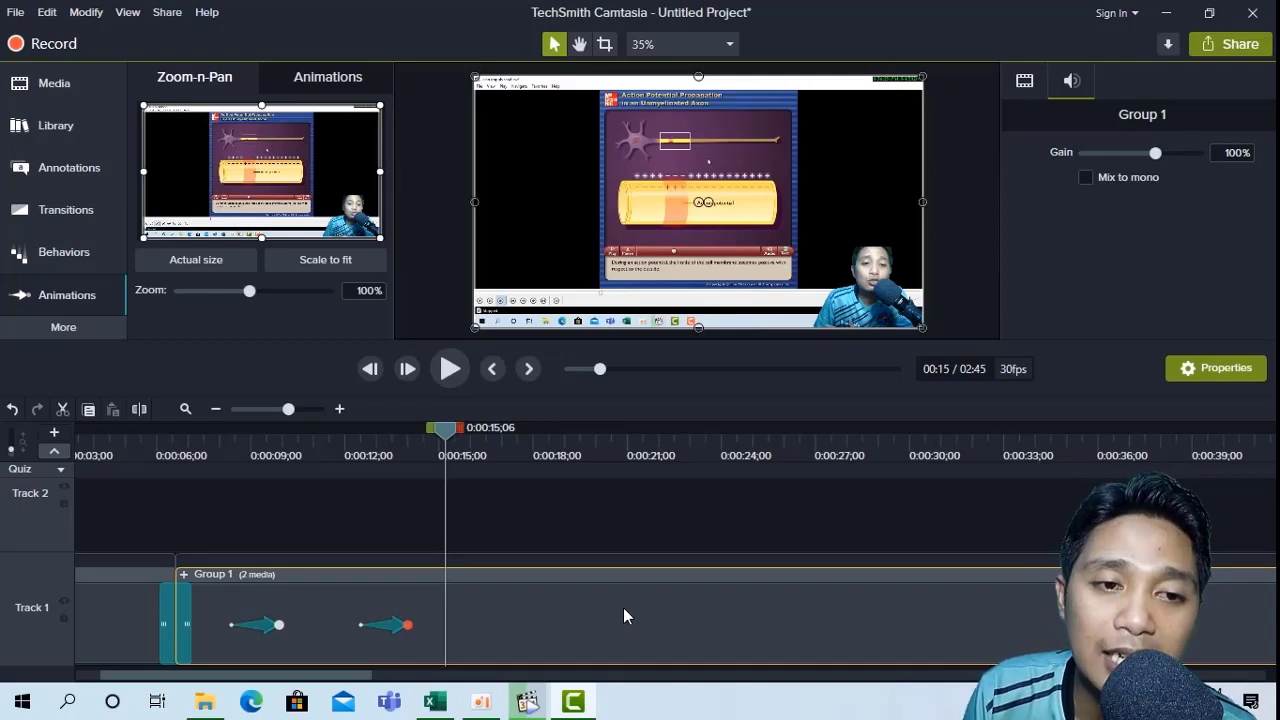
# Import the image INTEGRASI (1).png from the Downloads folder into the media bin
pyautogui.click(42, 89)
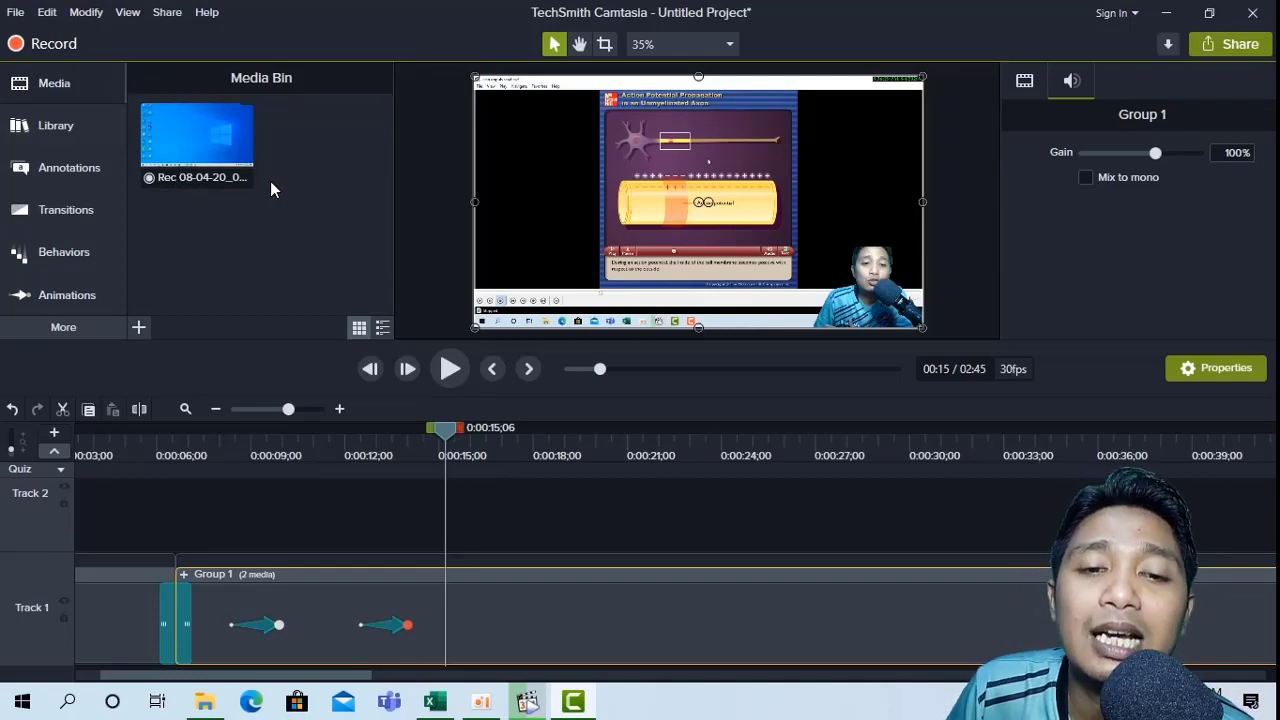
pyautogui.rightClick(314, 122)
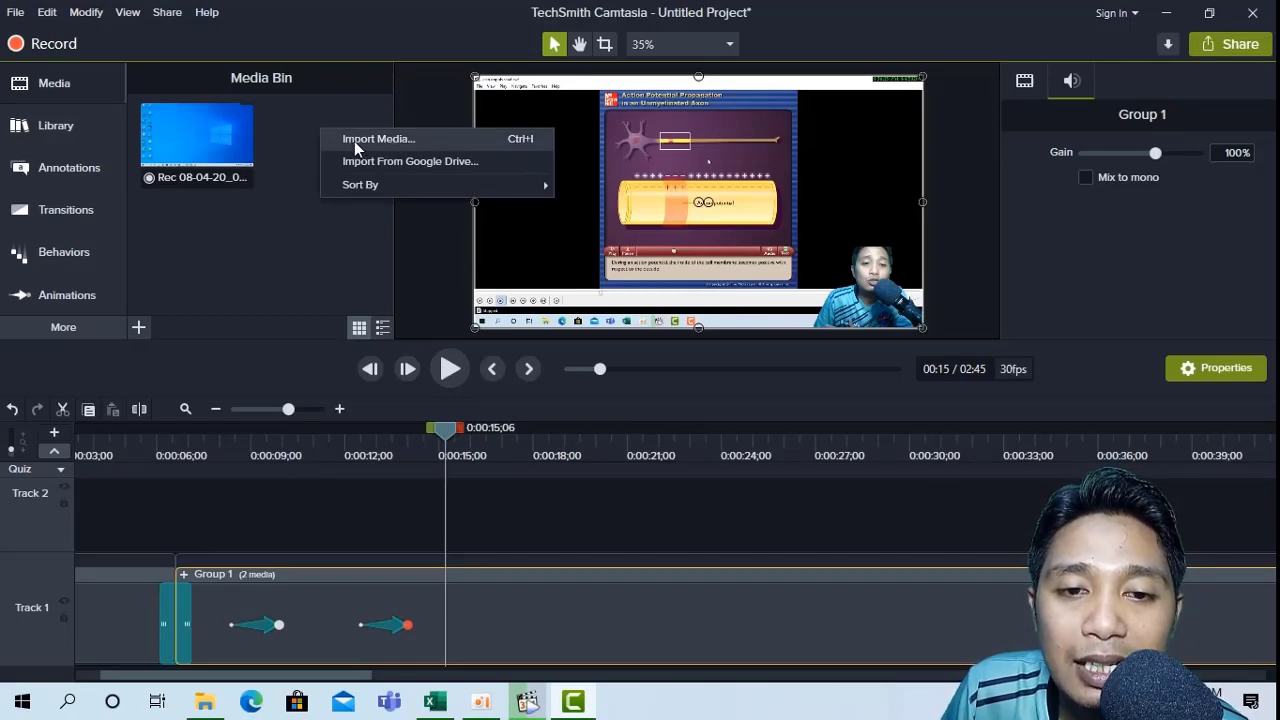
pyautogui.click(353, 141)
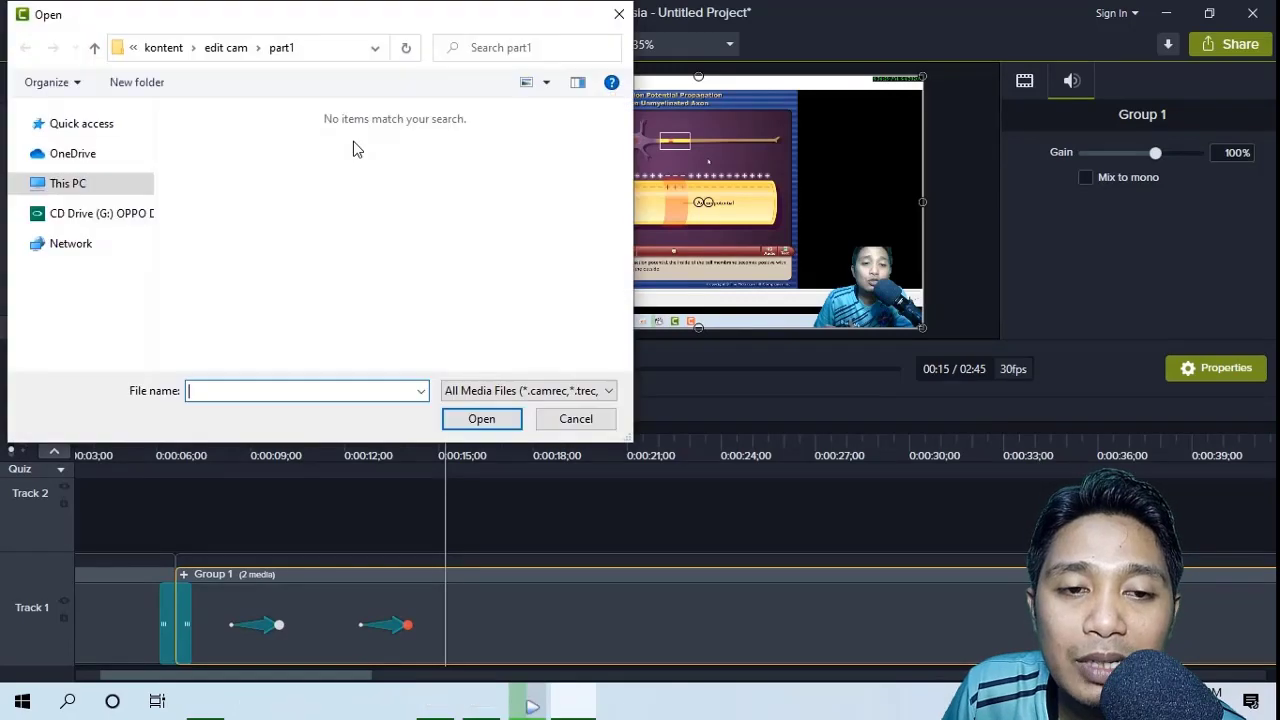
pyautogui.scroll(-3, 120, 290)
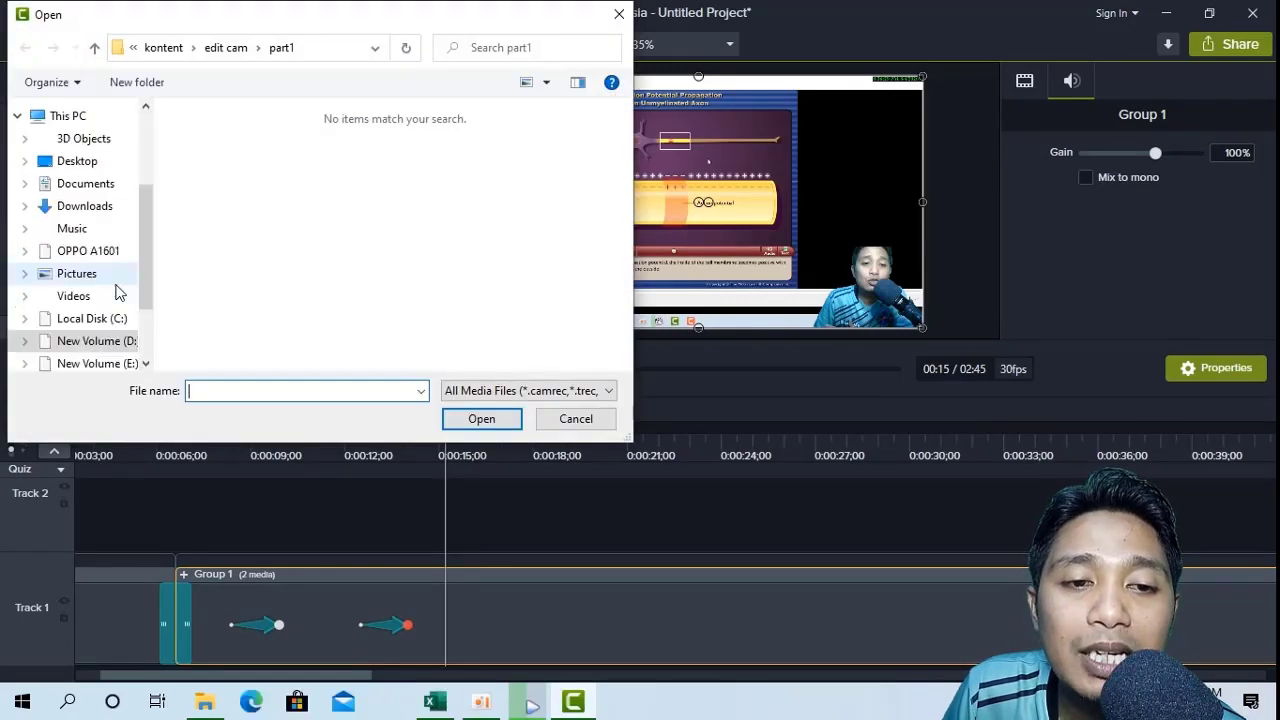
pyautogui.moveTo(145, 247); pyautogui.dragTo(147, 172)
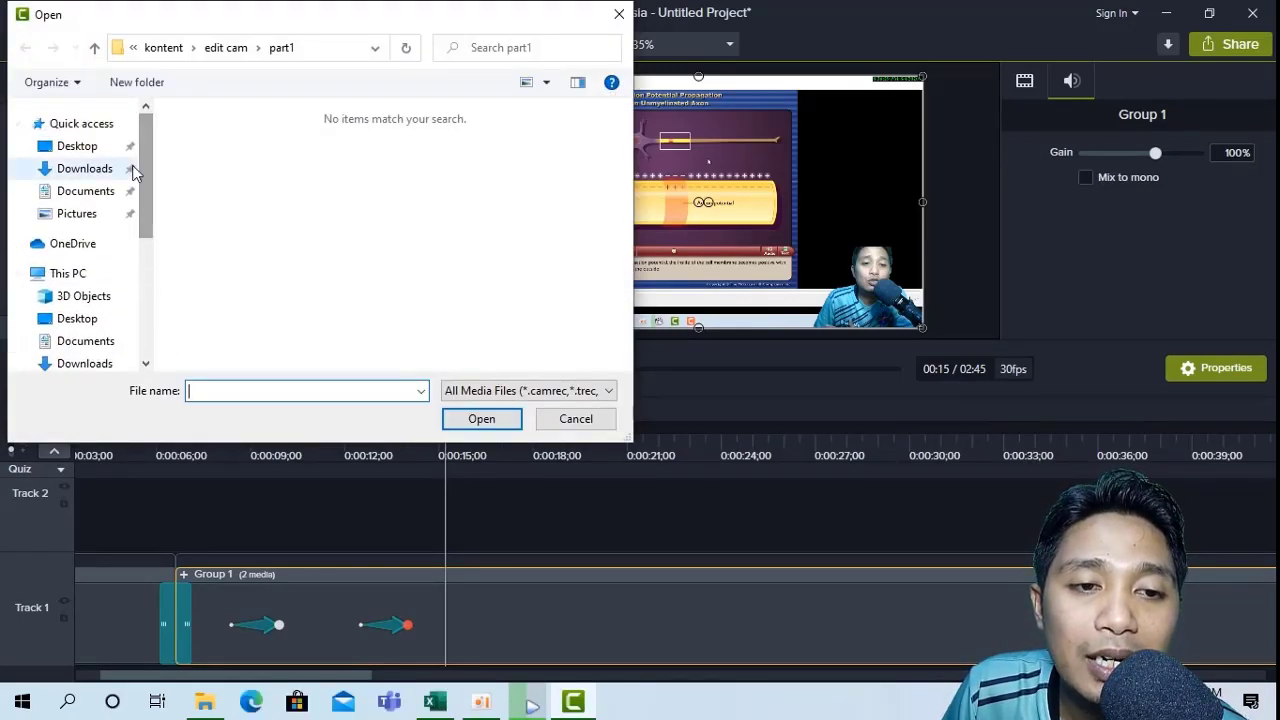
pyautogui.click(76, 176)
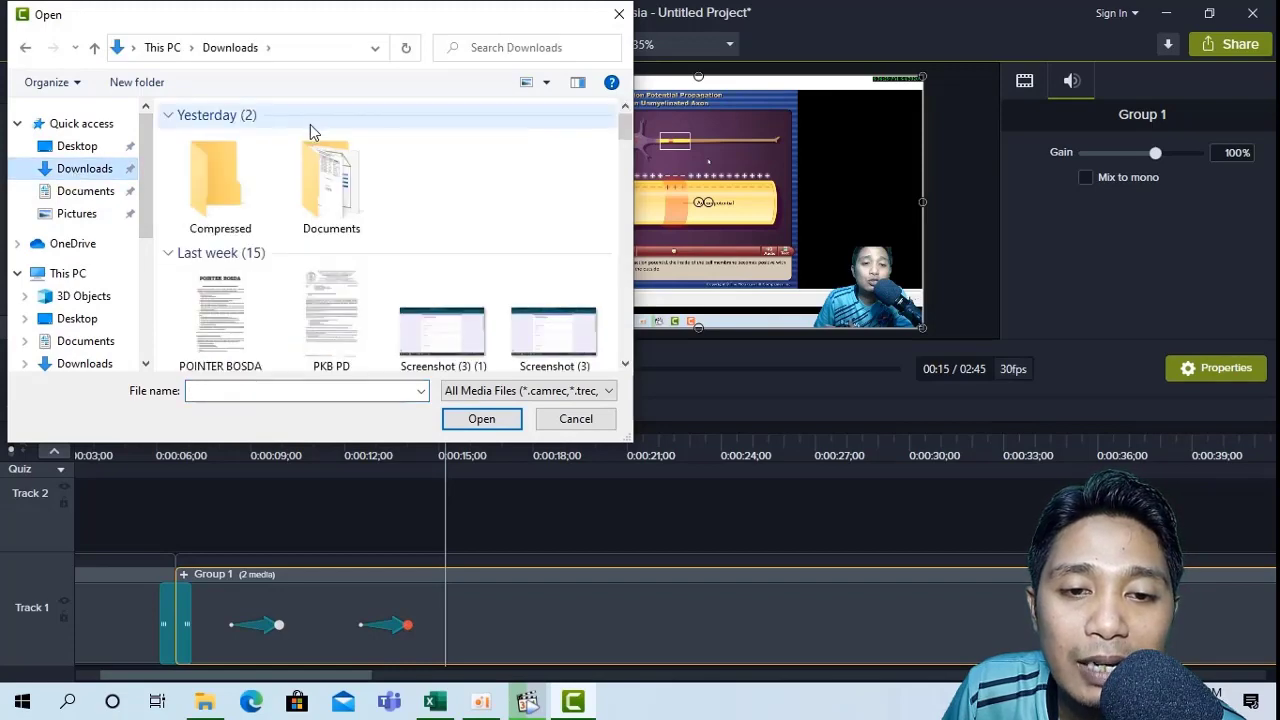
pyautogui.moveTo(624, 128); pyautogui.dragTo(622, 162)
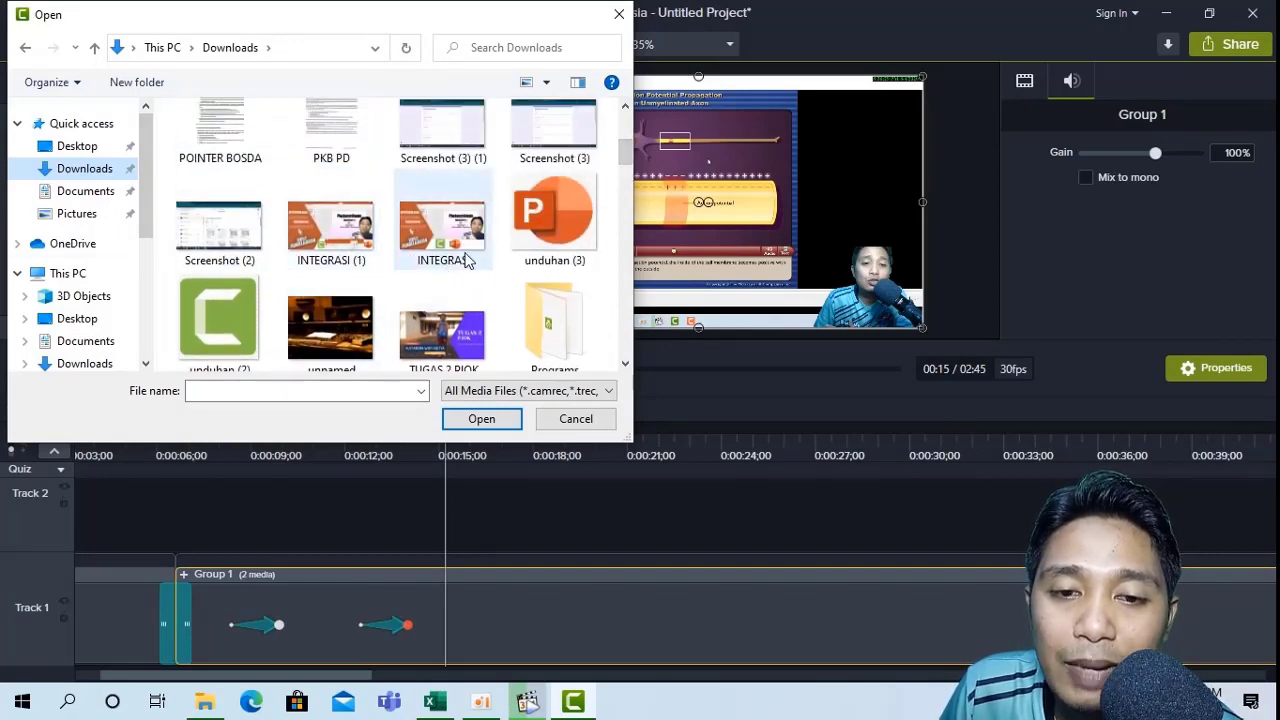
pyautogui.click(337, 255)
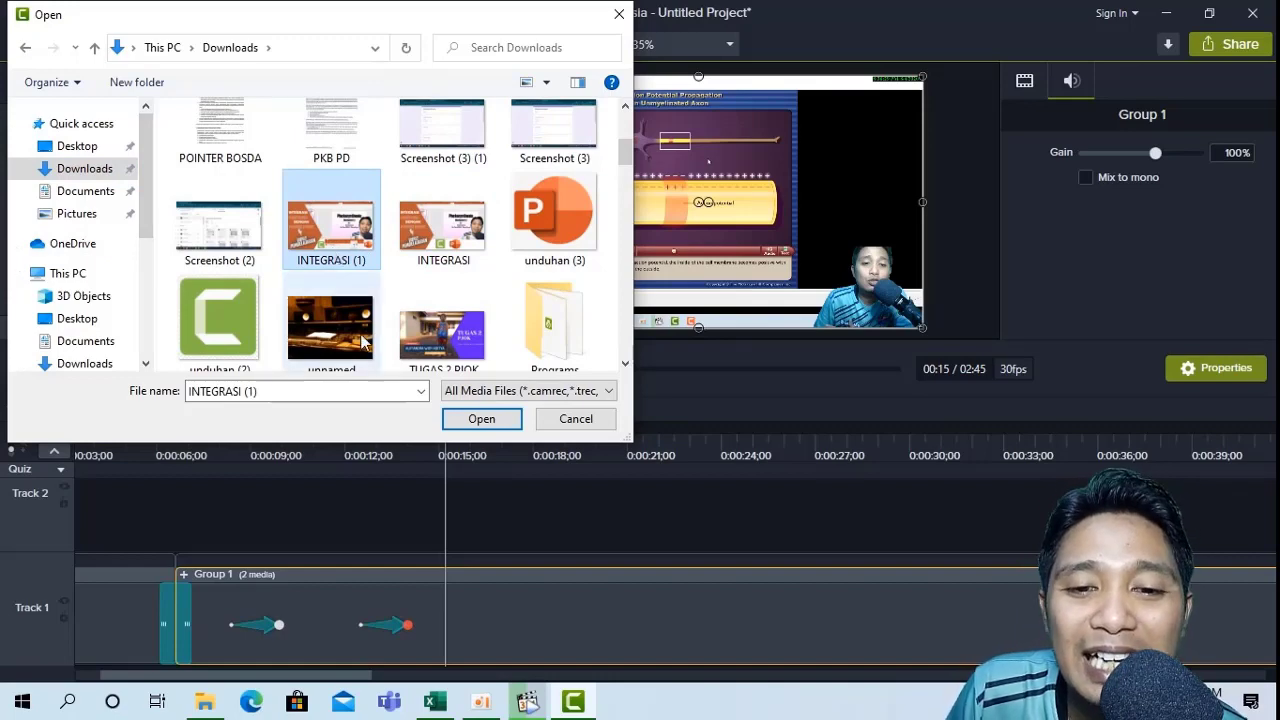
pyautogui.click(476, 424)
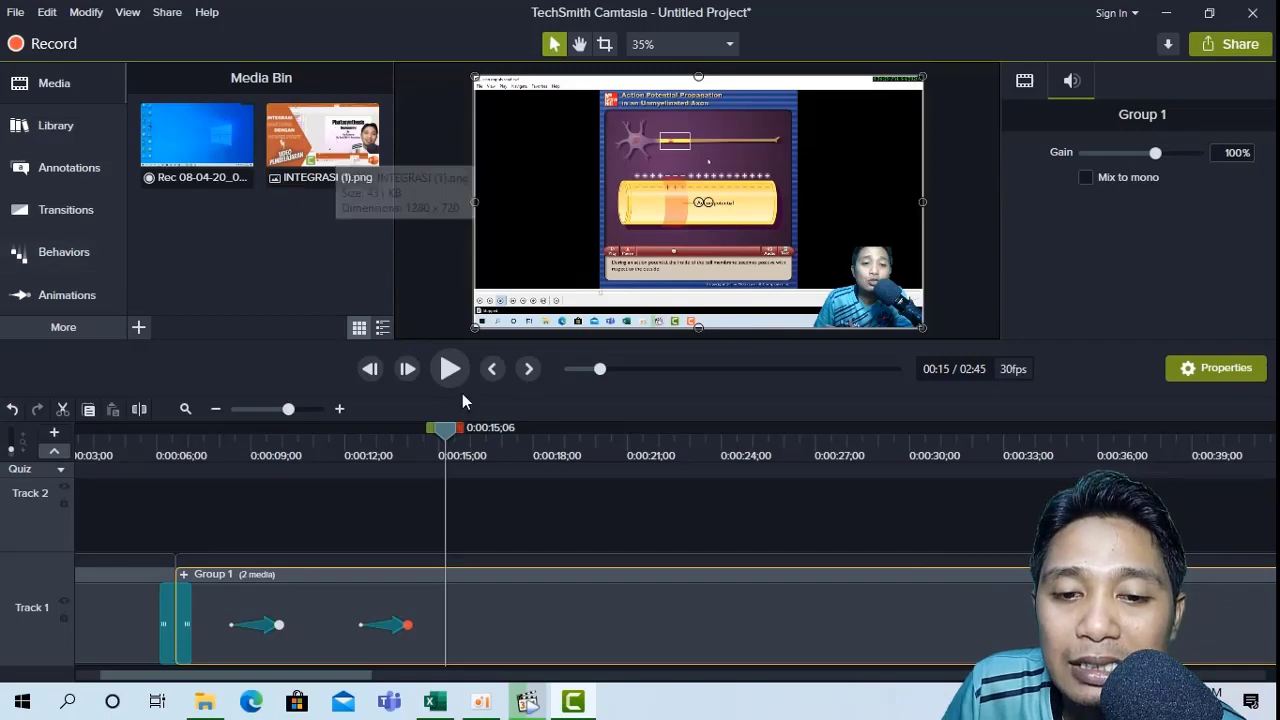
# Place the INTEGRASI (1) image on Track 2 starting at 0:00:10;24 and reduce the timeline's track height
pyautogui.moveTo(446, 445); pyautogui.dragTo(308, 460)
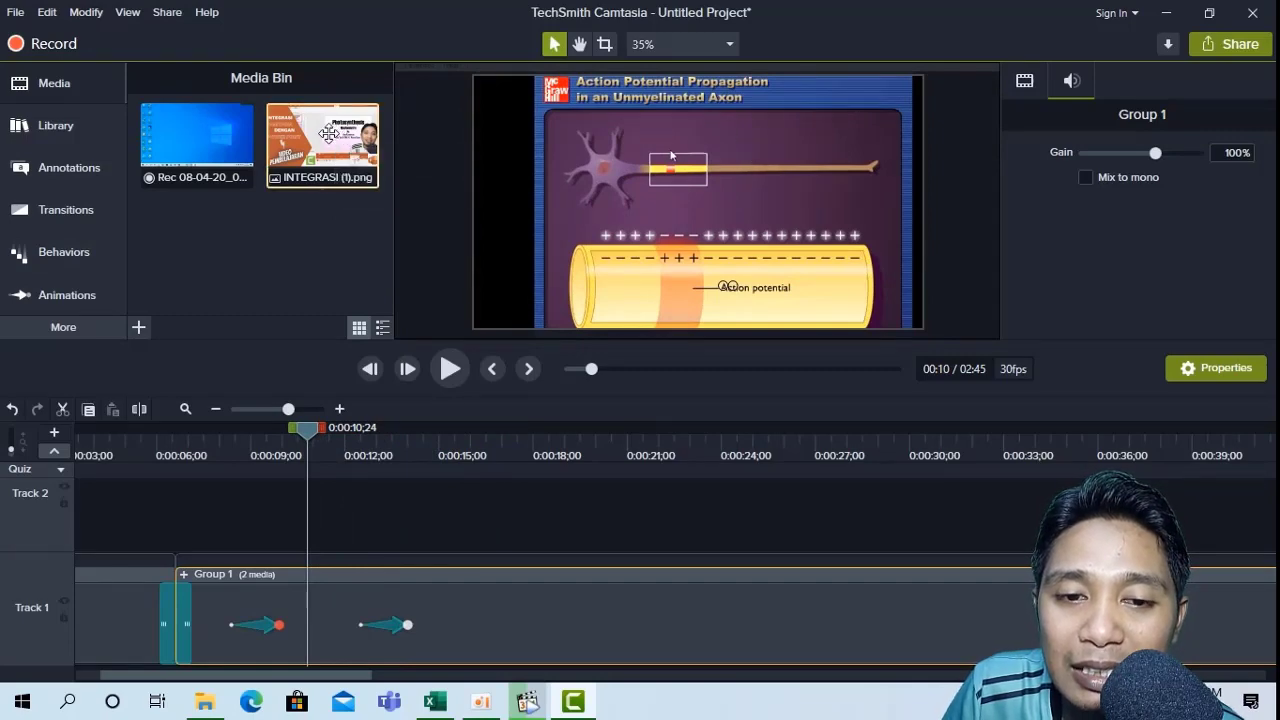
pyautogui.moveTo(334, 132); pyautogui.dragTo(309, 530)
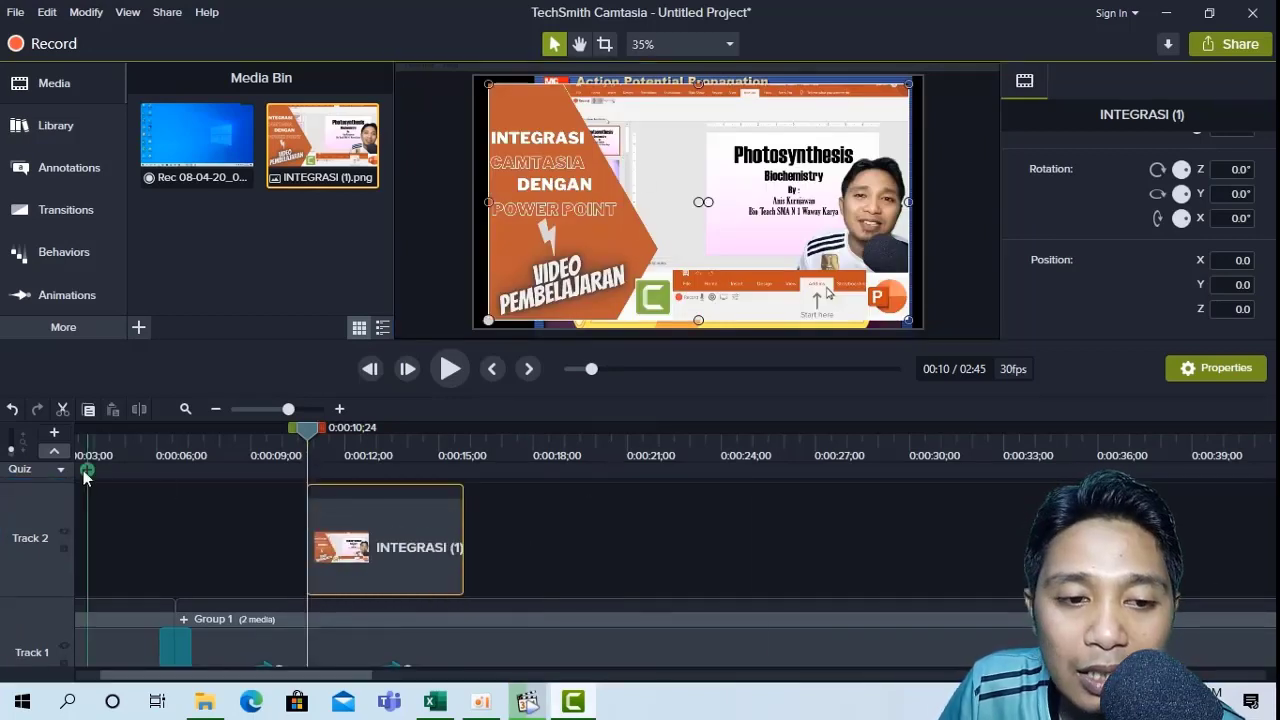
pyautogui.click(12, 456)
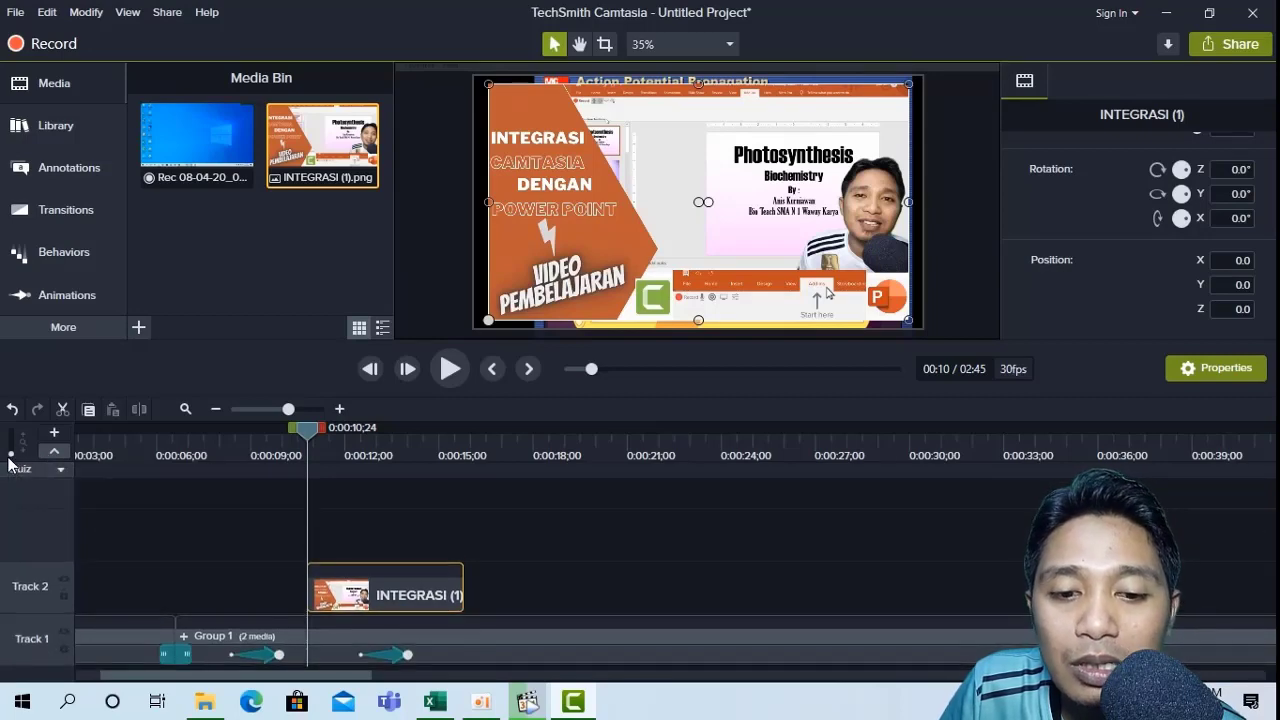
# Shorten the INTEGRASI (1) clip on Track 2 to 1;07 and shrink its image into the upper-left part of the canvas
pyautogui.moveTo(461, 588); pyautogui.dragTo(360, 606)
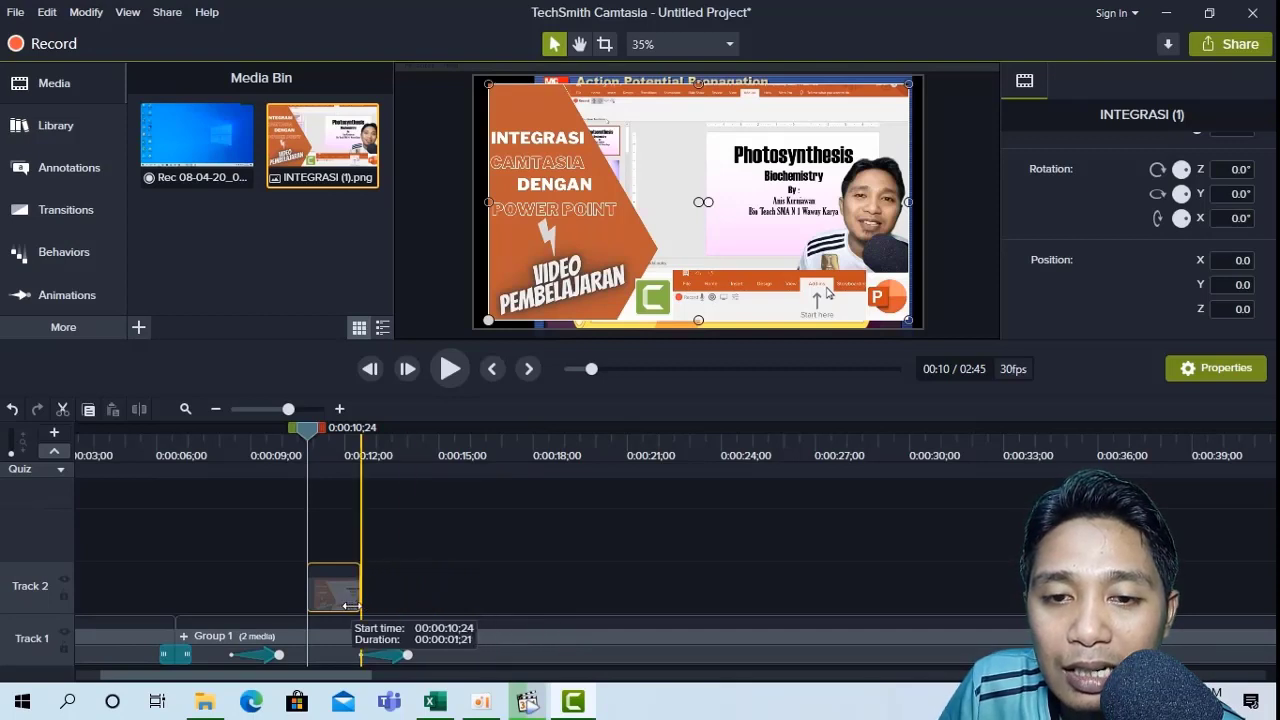
pyautogui.moveTo(348, 605); pyautogui.dragTo(336, 606)
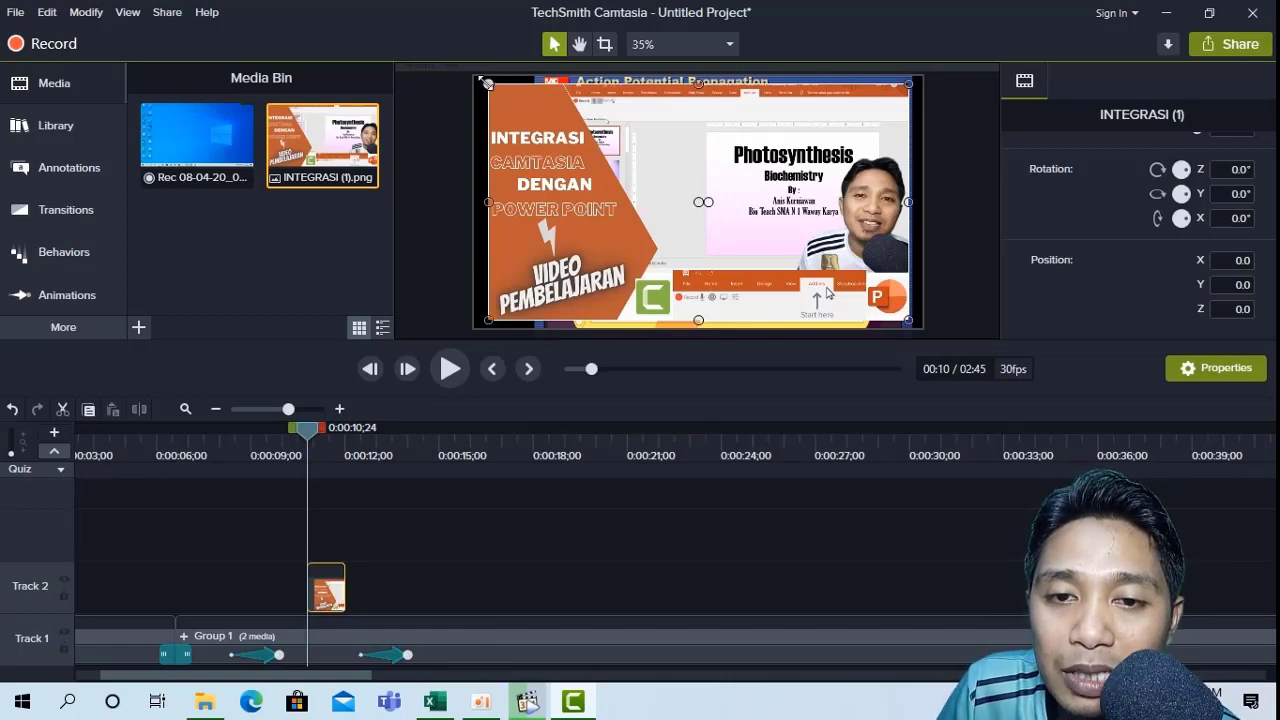
pyautogui.moveTo(487, 83); pyautogui.dragTo(536, 117)
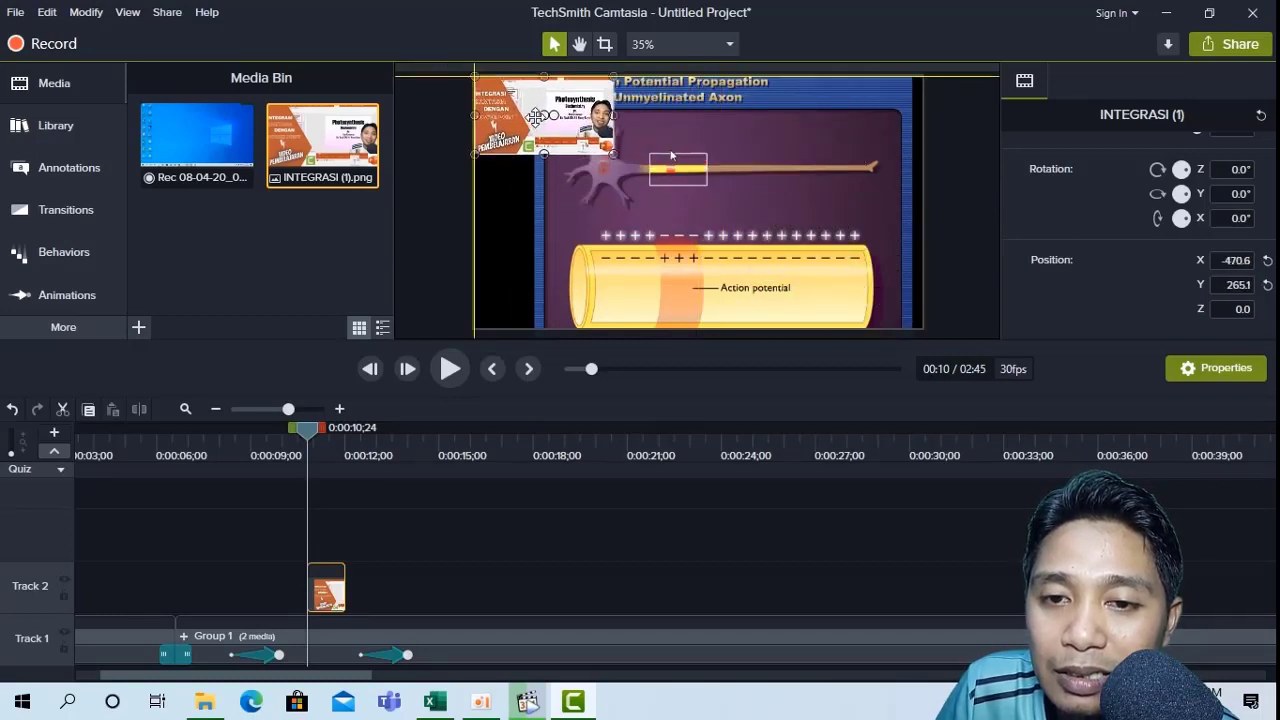
pyautogui.moveTo(613, 153); pyautogui.dragTo(543, 110)
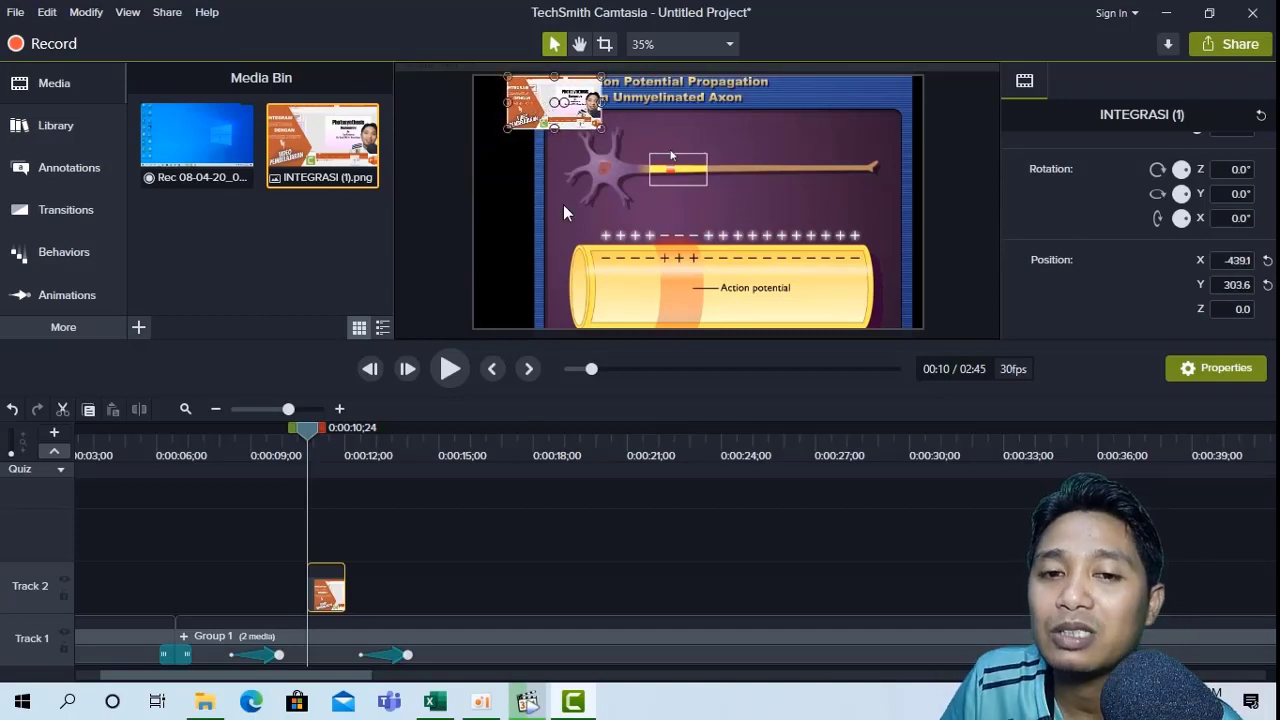
# Import the image TUGAS 2 PJOK.png from the Downloads folder into the media bin
pyautogui.click(293, 233)
pyautogui.rightClick(293, 233)
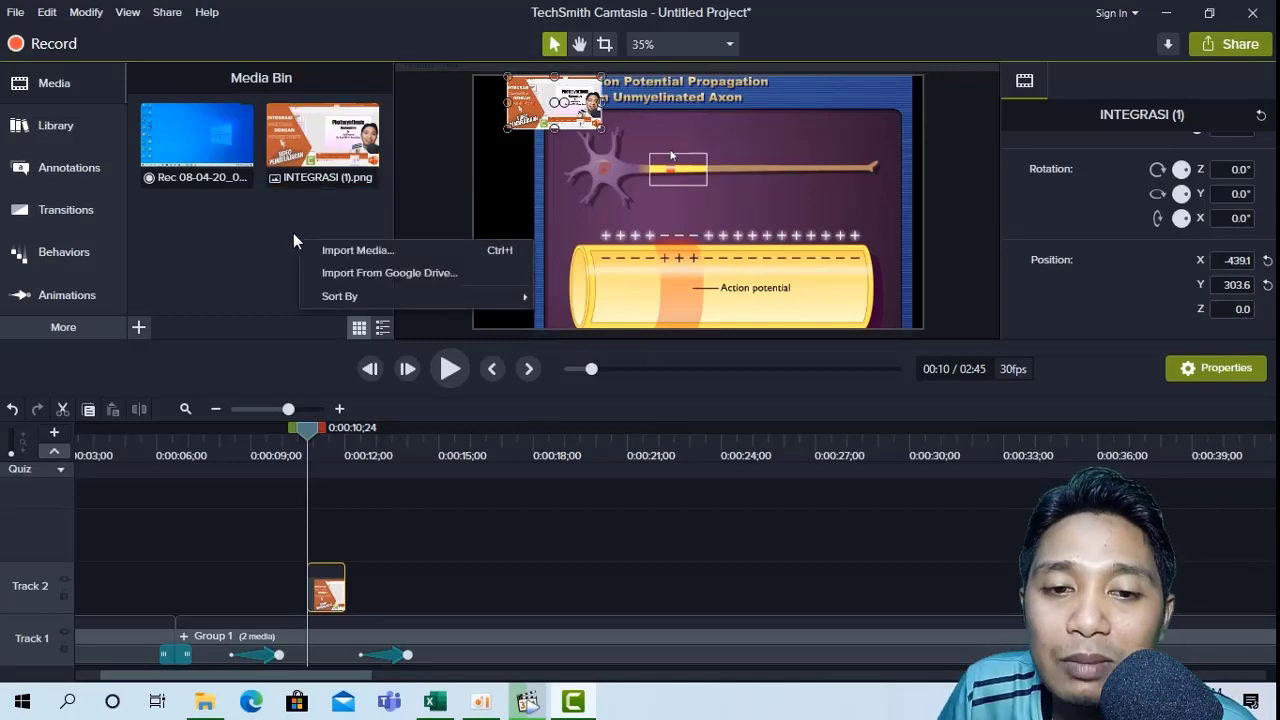
pyautogui.click(341, 247)
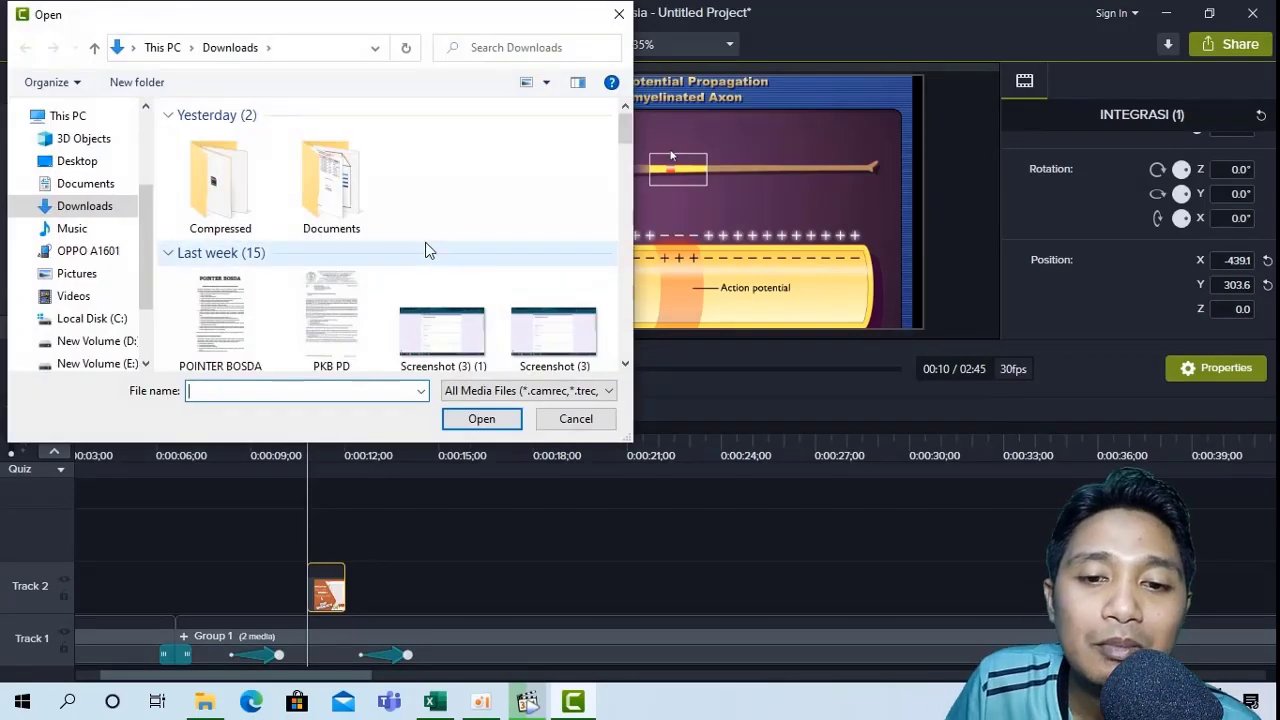
pyautogui.scroll(-3, 473, 286)
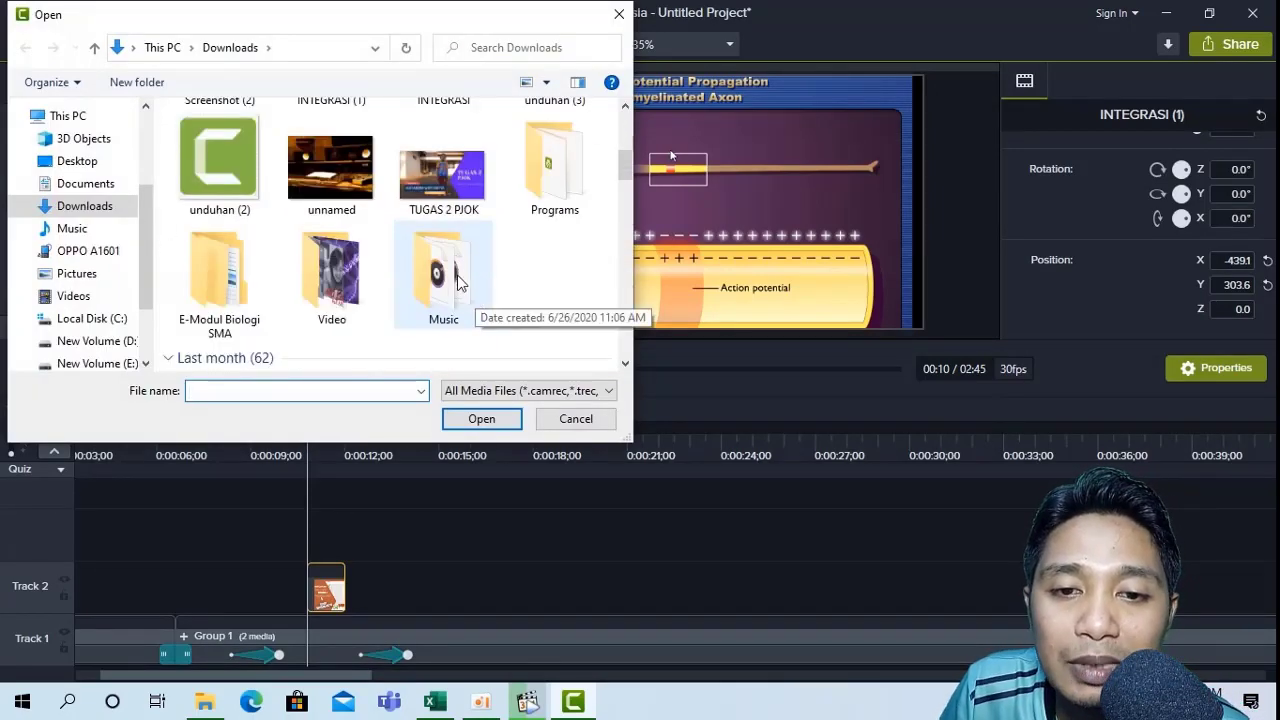
pyautogui.click(444, 178)
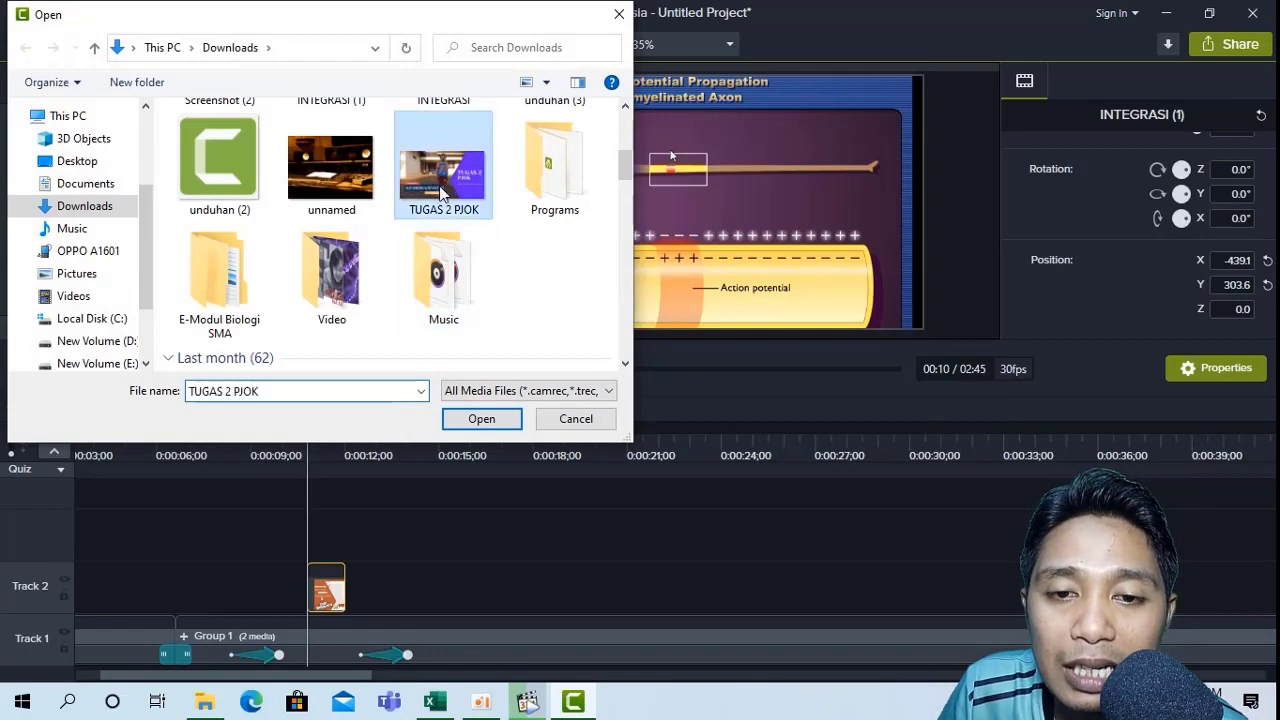
pyautogui.click(484, 420)
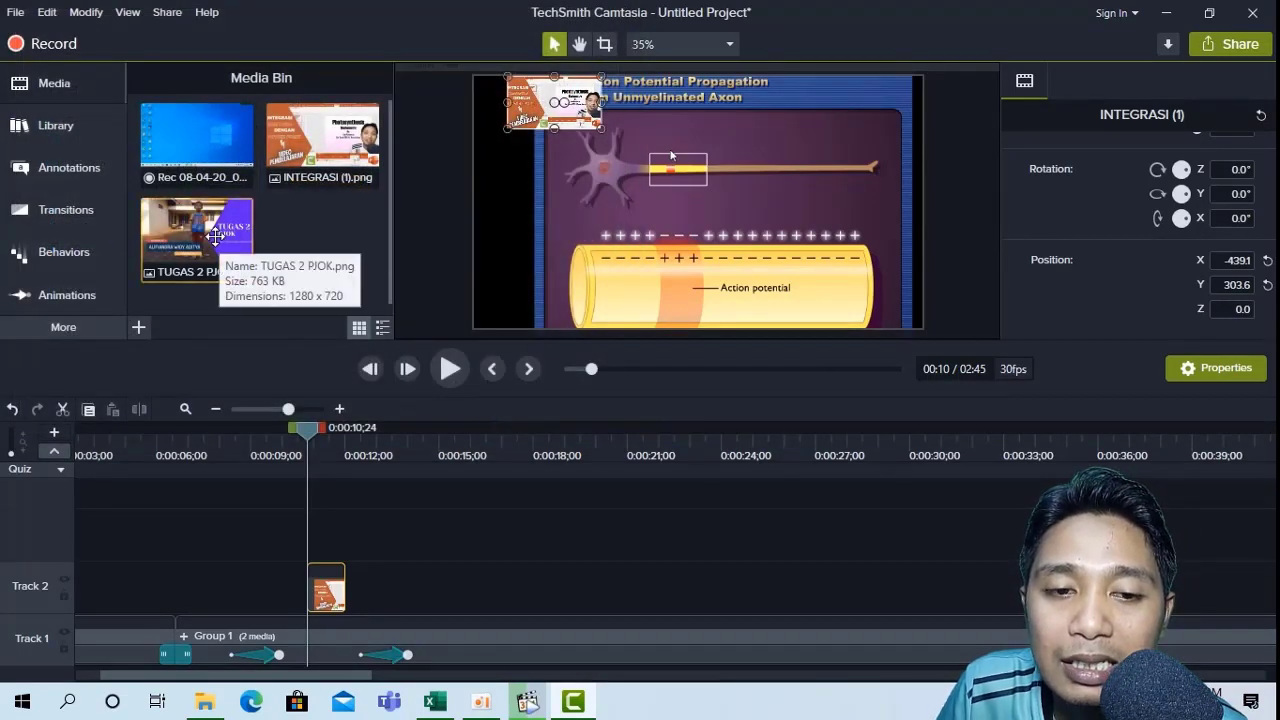
# Add the TUGAS 2 PJOK image to Track 2, shorten its clip to about 1.5 seconds and place it just after the zoom-out animation
pyautogui.moveTo(200, 234); pyautogui.dragTo(361, 597)
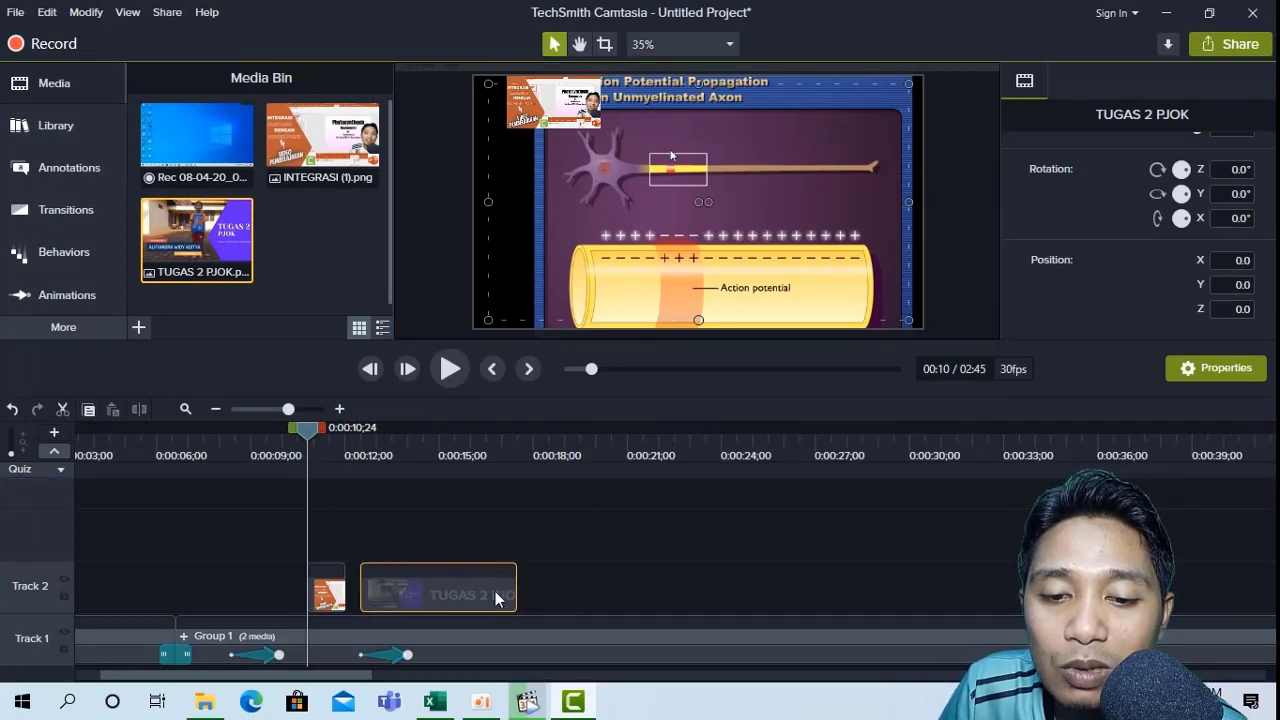
pyautogui.moveTo(515, 590); pyautogui.dragTo(413, 588)
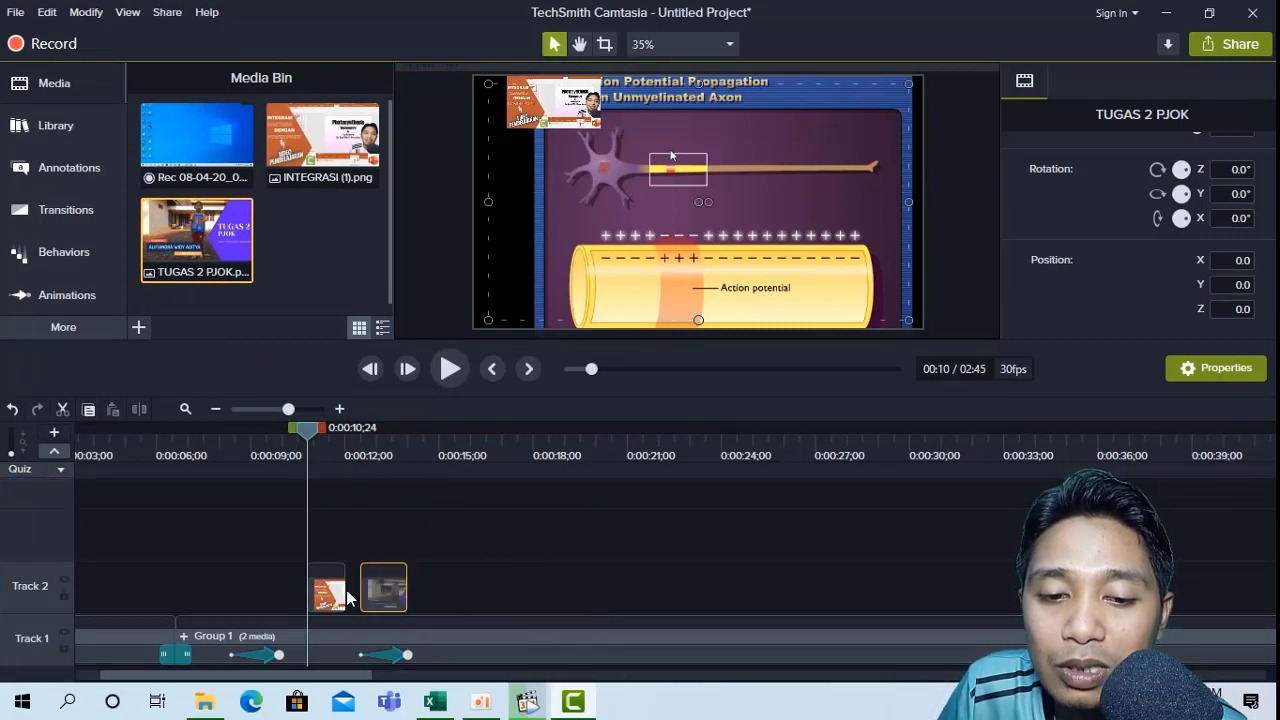
pyautogui.moveTo(318, 585); pyautogui.dragTo(282, 585)
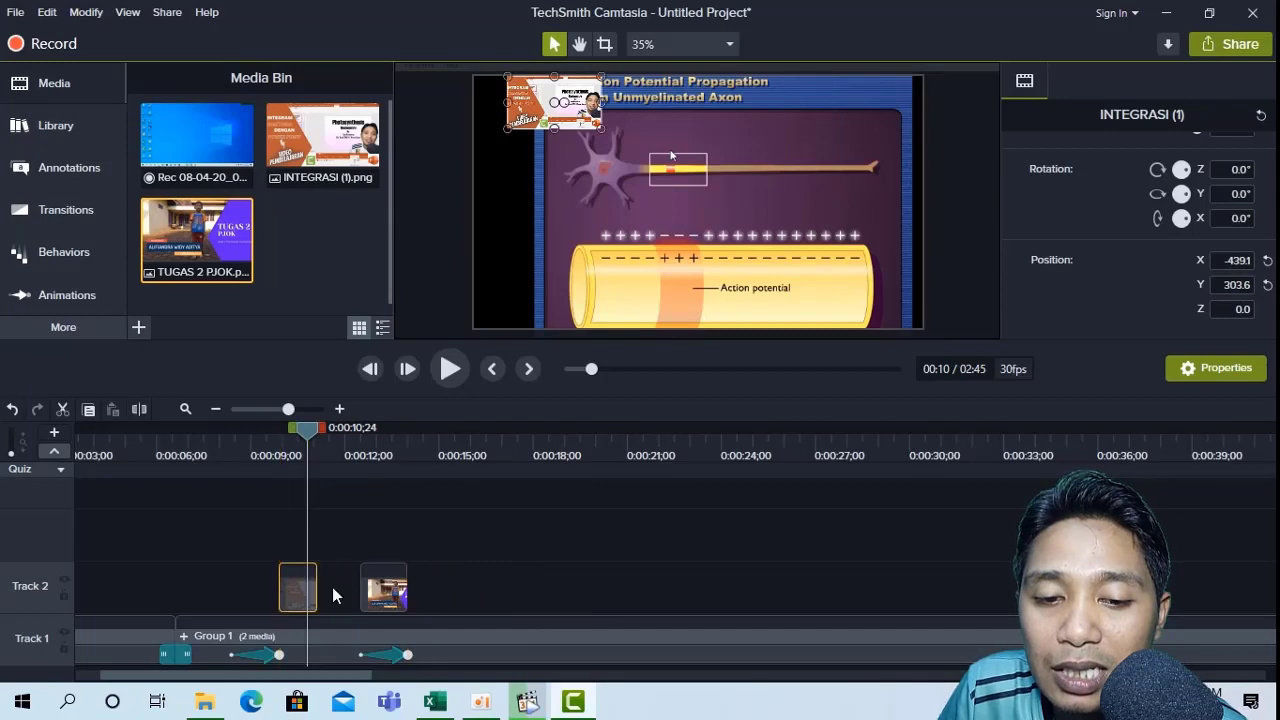
pyautogui.moveTo(385, 589); pyautogui.dragTo(455, 592)
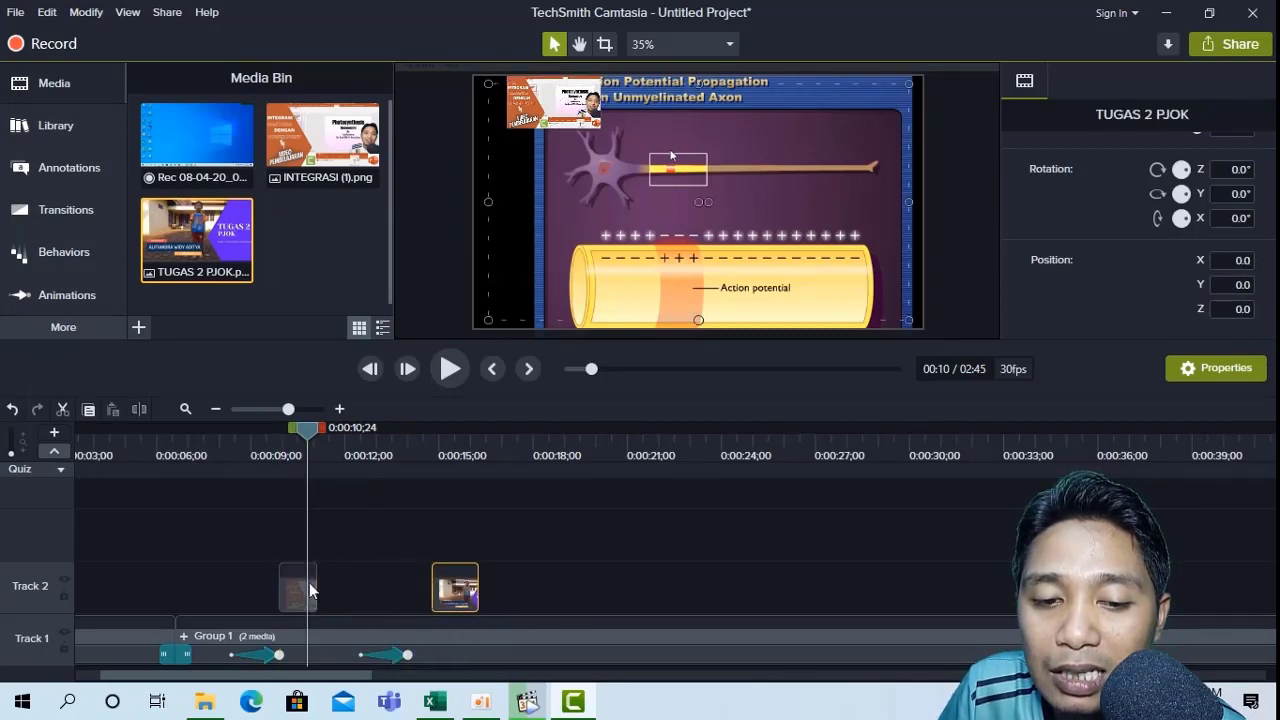
pyautogui.moveTo(309, 582); pyautogui.dragTo(326, 585)
# At 0:00:15;06, shrink the TUGAS 2 PJOK image and place it in the lower-left area of the canvas, at about X -481.9, Y -136.5
pyautogui.click(448, 588)
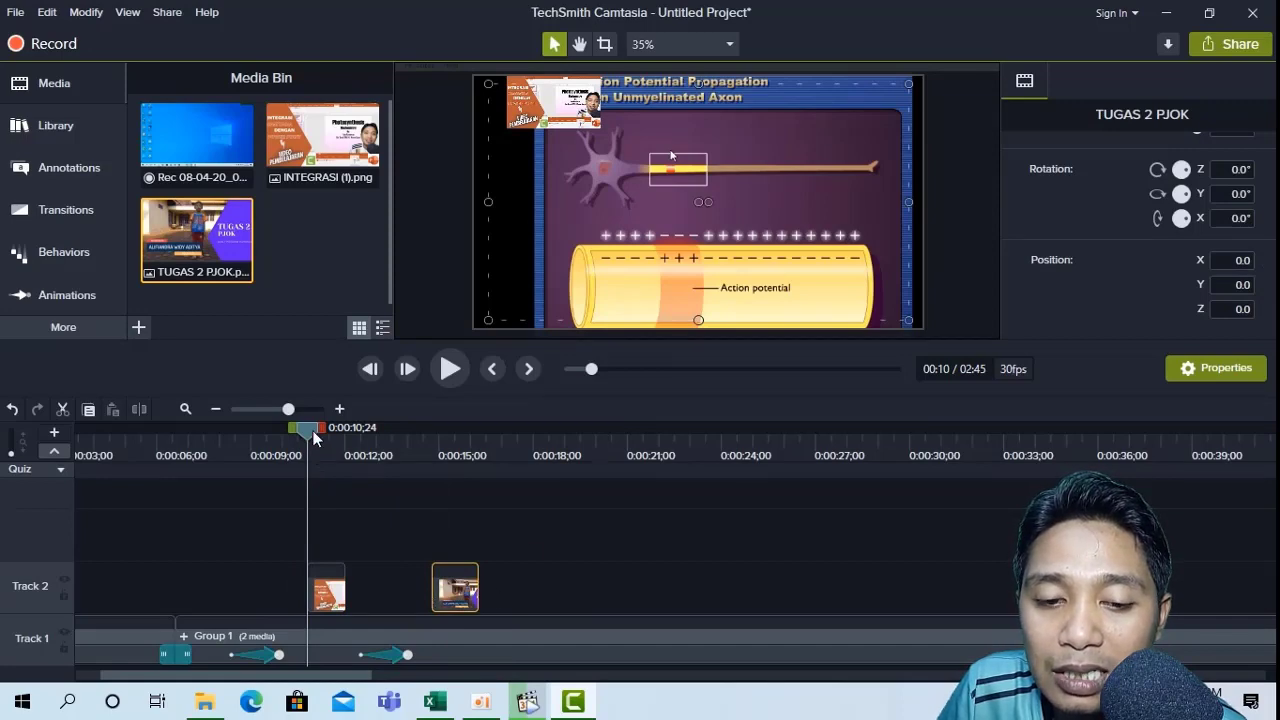
pyautogui.moveTo(313, 440); pyautogui.dragTo(450, 445)
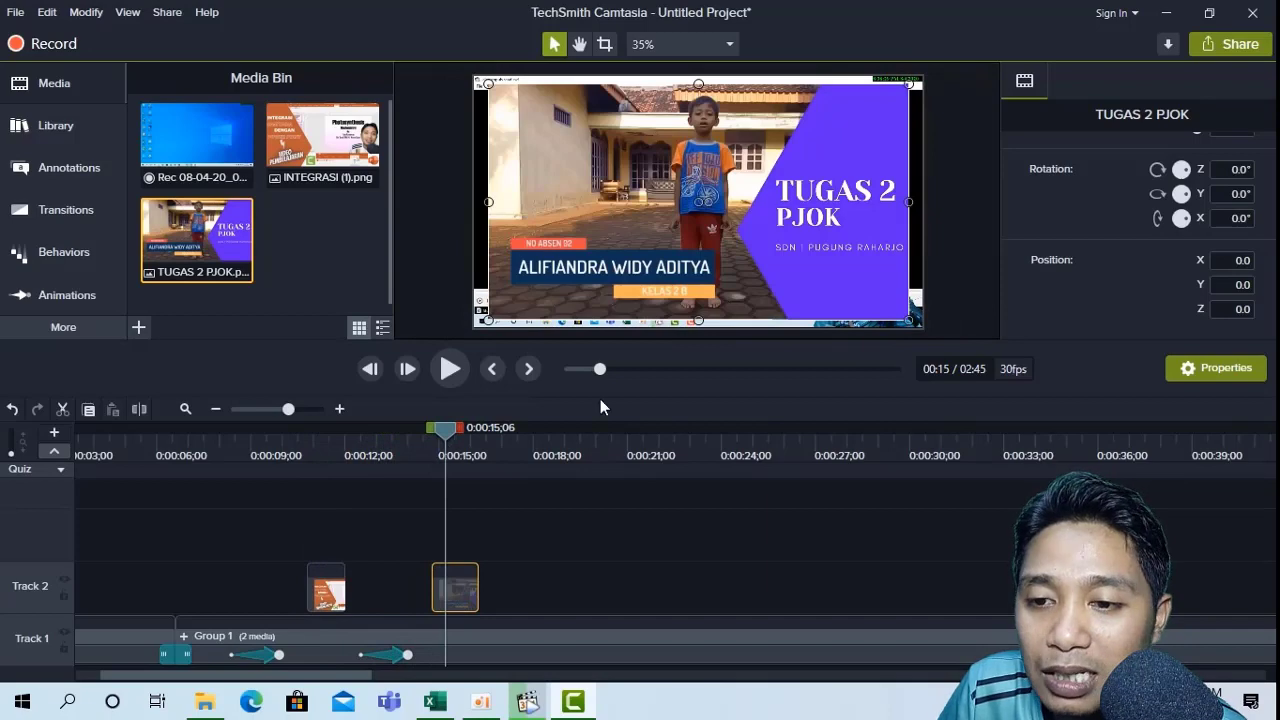
pyautogui.moveTo(908, 320); pyautogui.dragTo(546, 247)
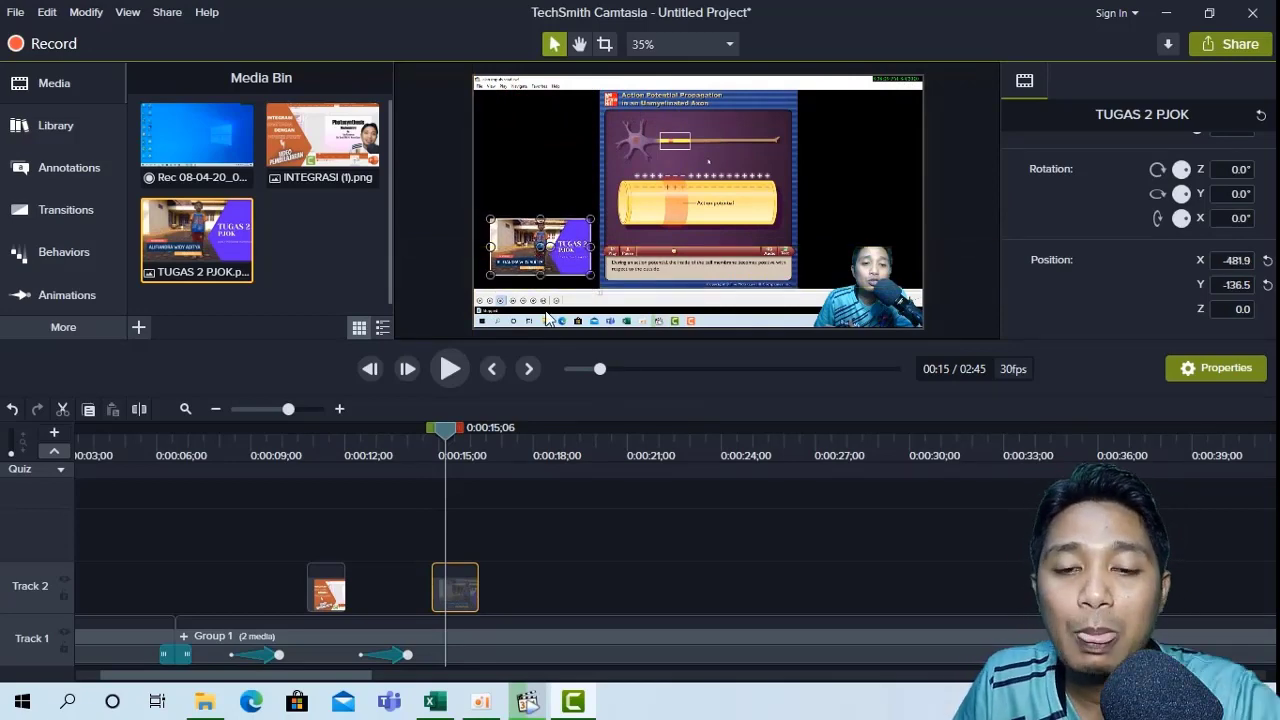
# Lengthen the INTEGRASI (1) clip to a duration of 1;21 and set the playhead at 0:00:10;27
pyautogui.click(330, 590)
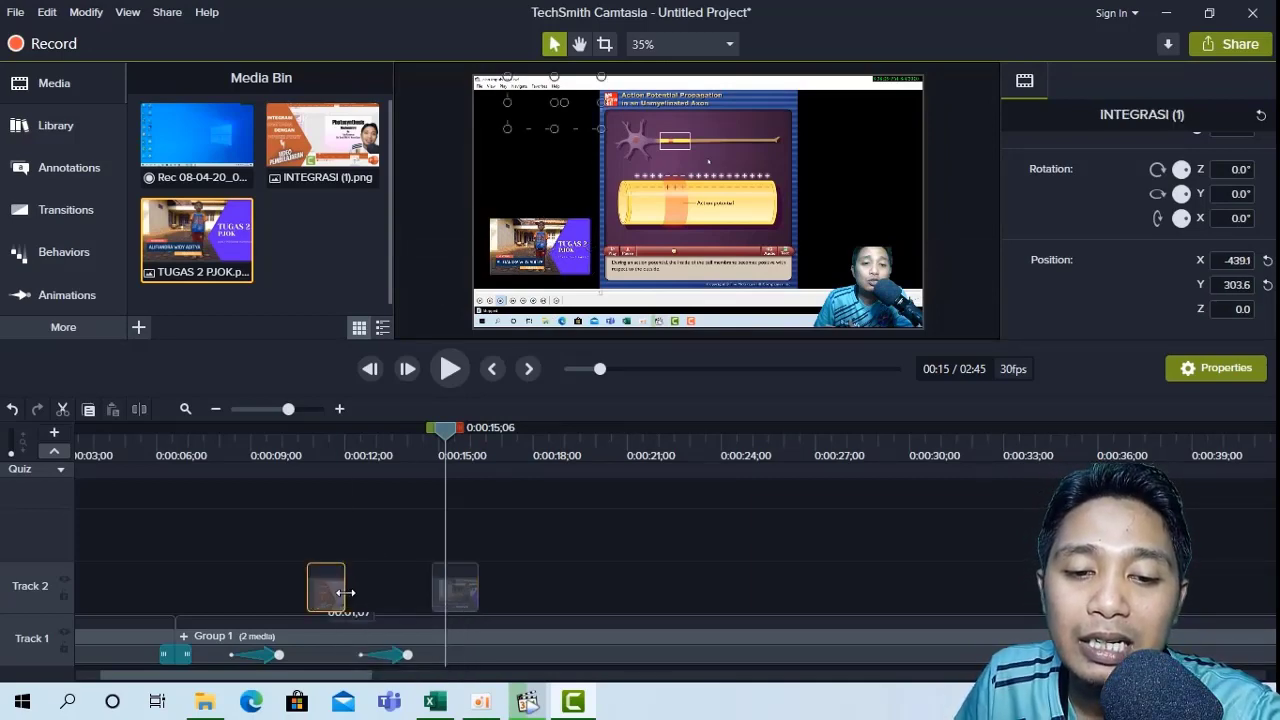
pyautogui.moveTo(345, 594); pyautogui.dragTo(360, 594)
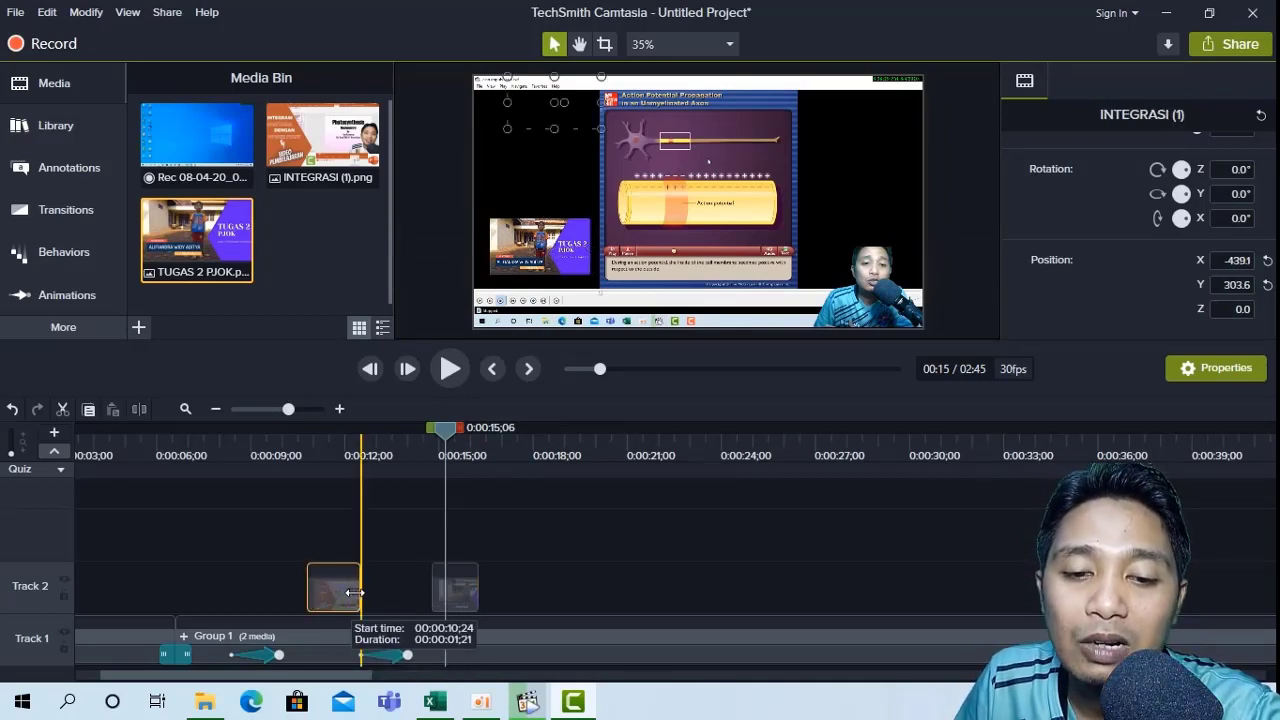
pyautogui.click(465, 595)
pyautogui.moveTo(447, 430); pyautogui.dragTo(306, 468)
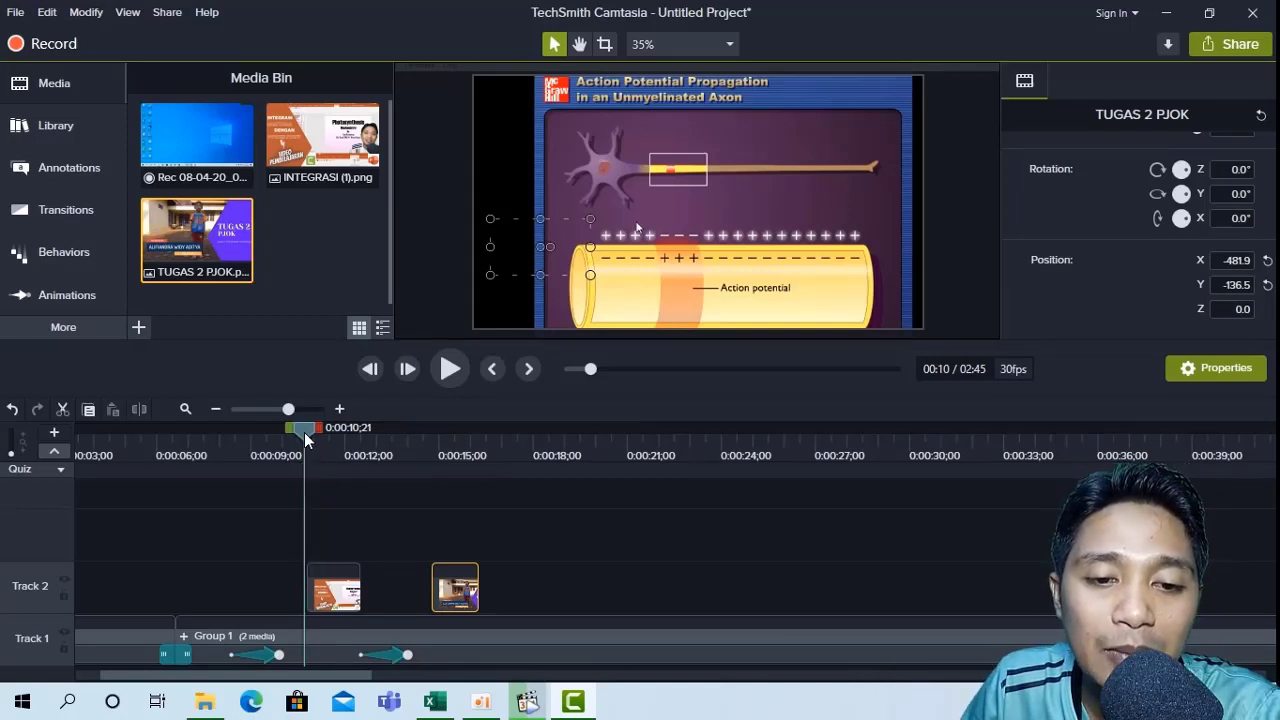
pyautogui.moveTo(307, 440); pyautogui.dragTo(312, 440)
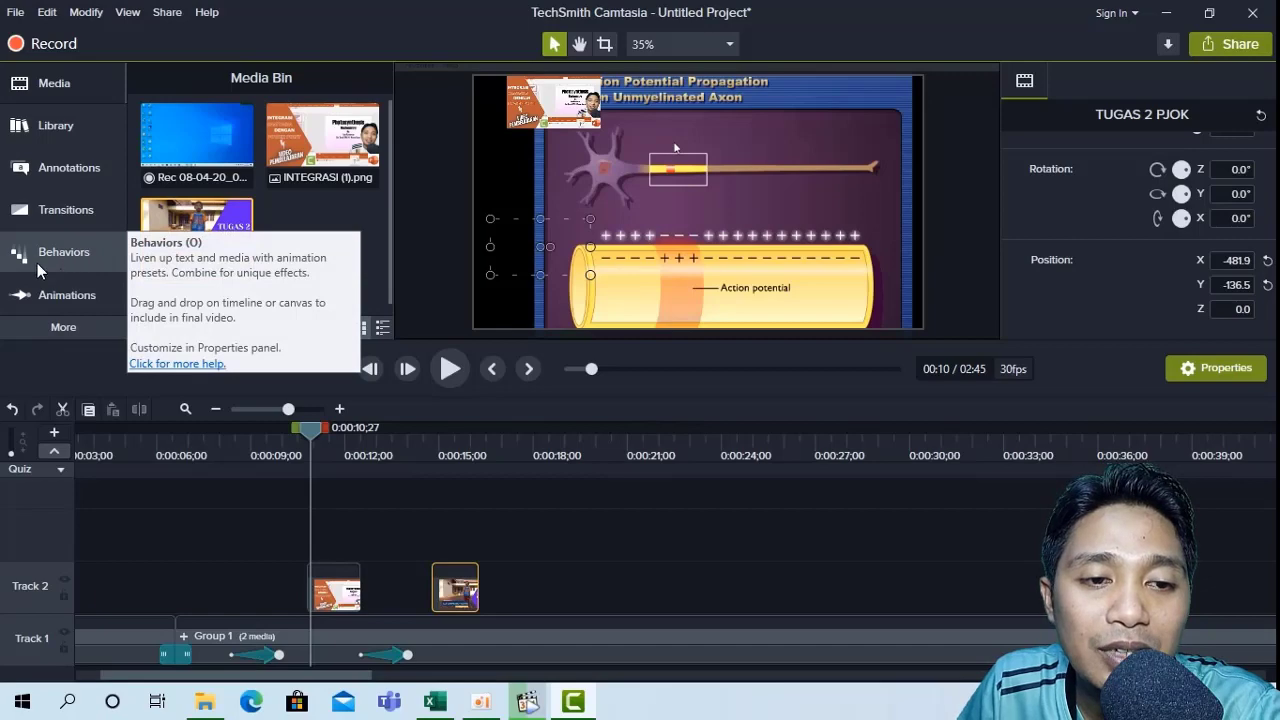
# Apply the Sliding behavior to the INTEGRASI (1) clip on Track 2
pyautogui.click(57, 262)
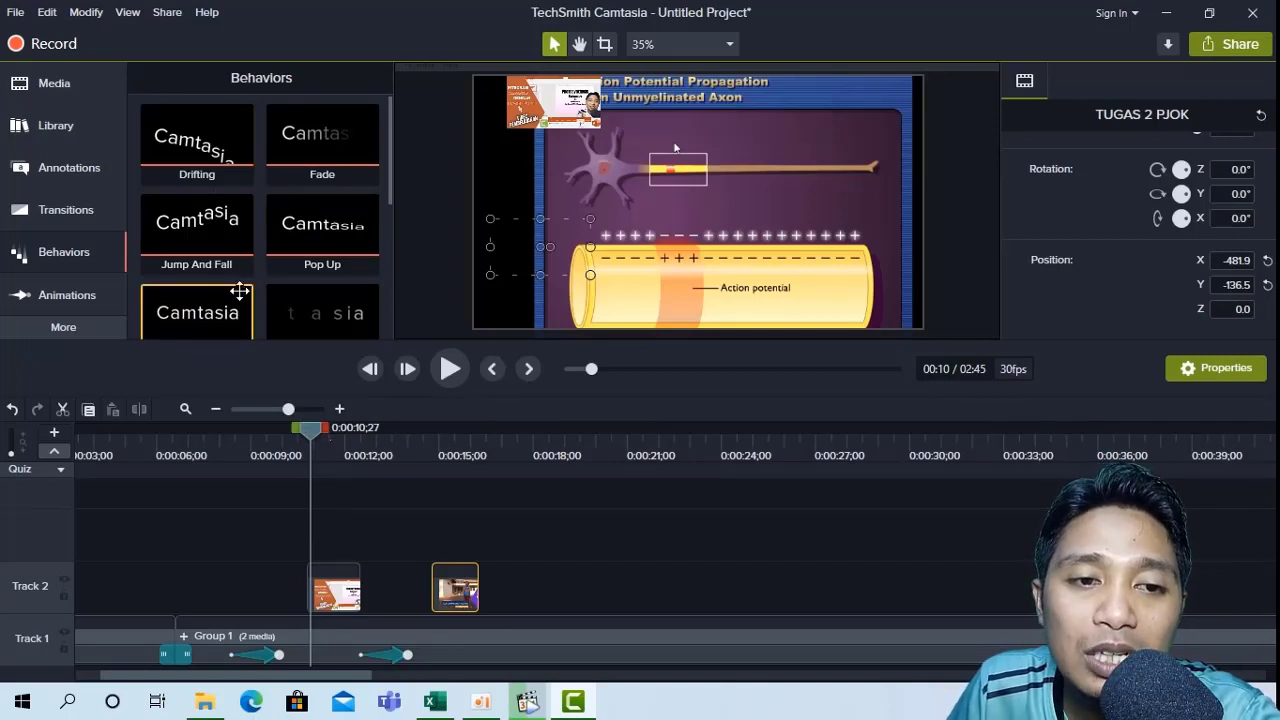
pyautogui.click(70, 172)
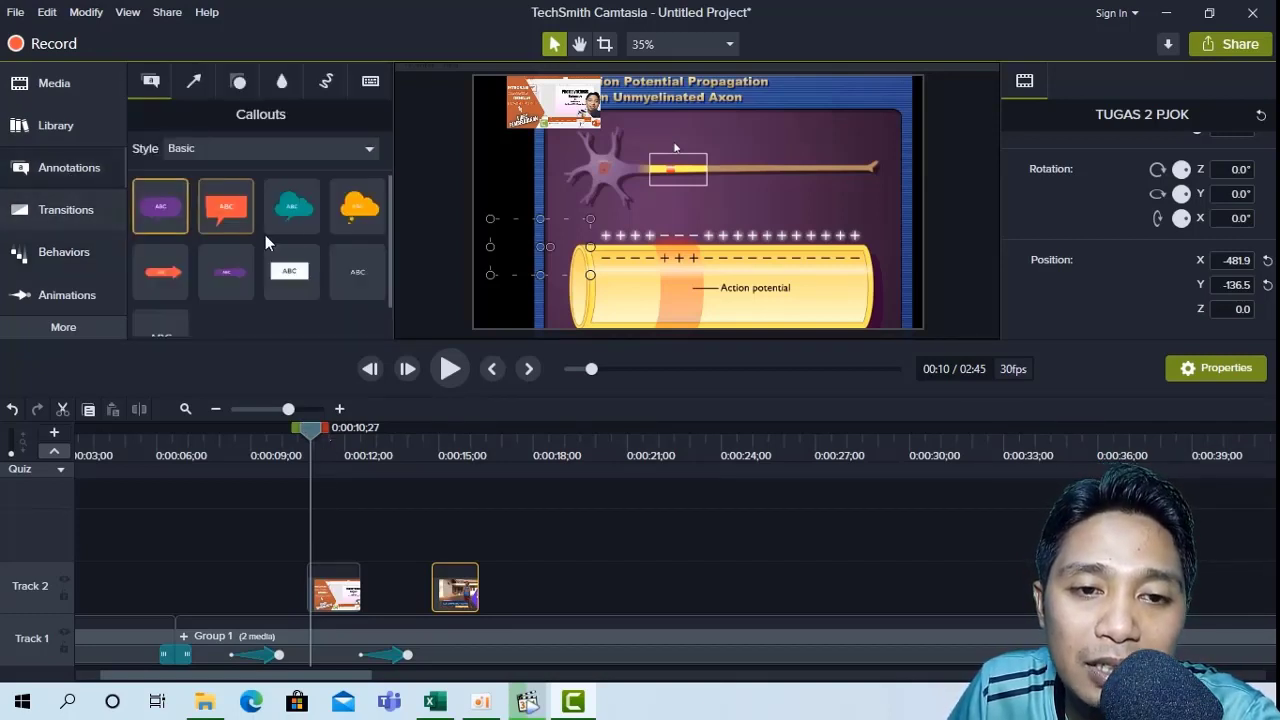
pyautogui.scroll(-1, 245, 258)
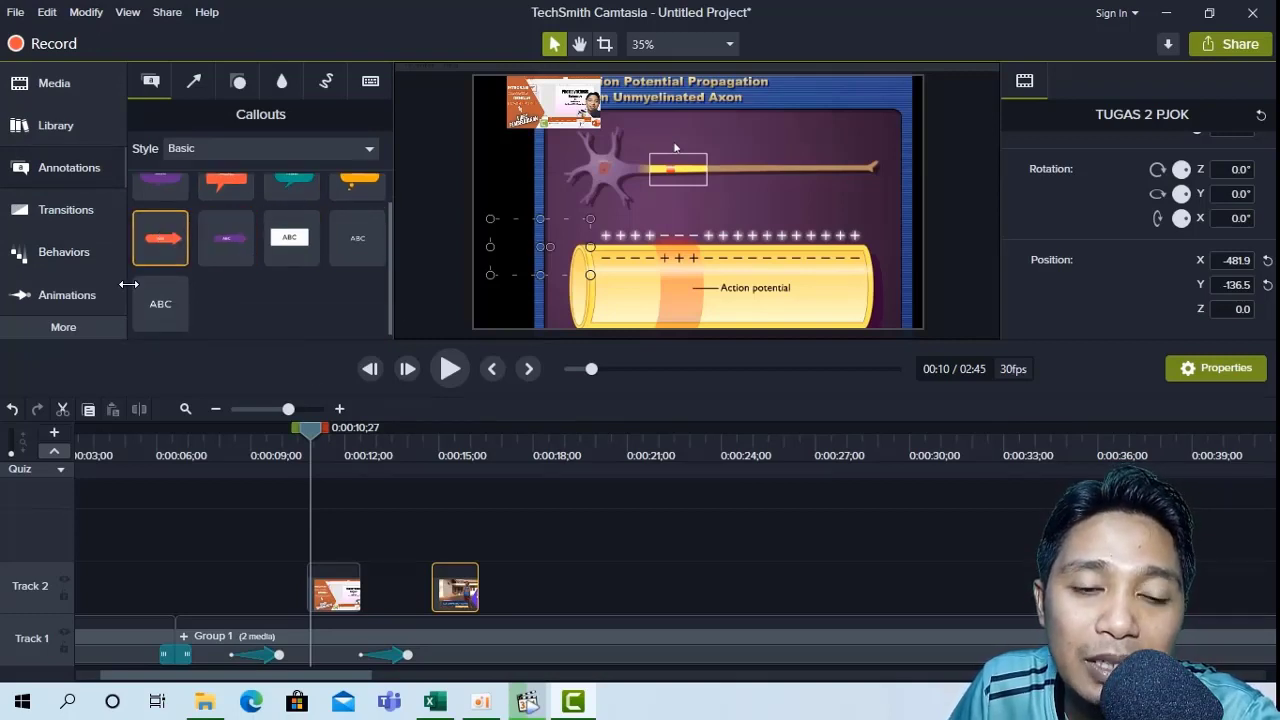
pyautogui.click(55, 257)
pyautogui.scroll(-2, 367, 262)
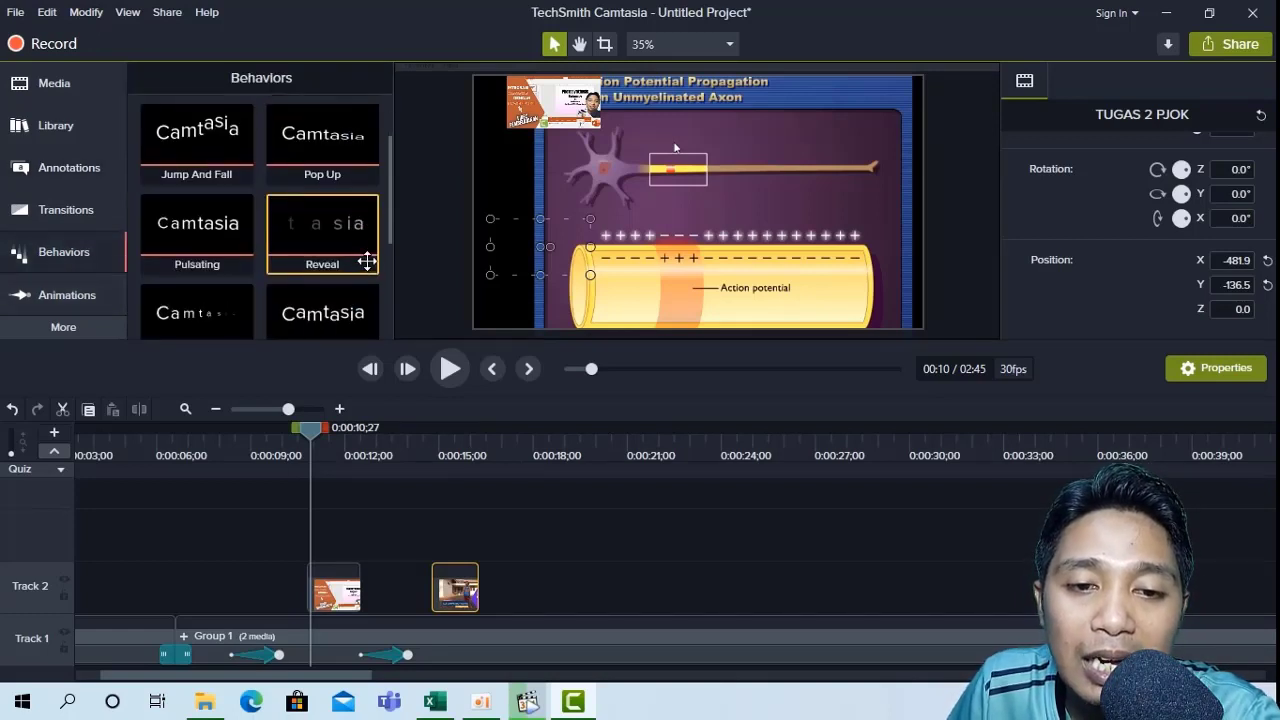
pyautogui.scroll(-1, 367, 262)
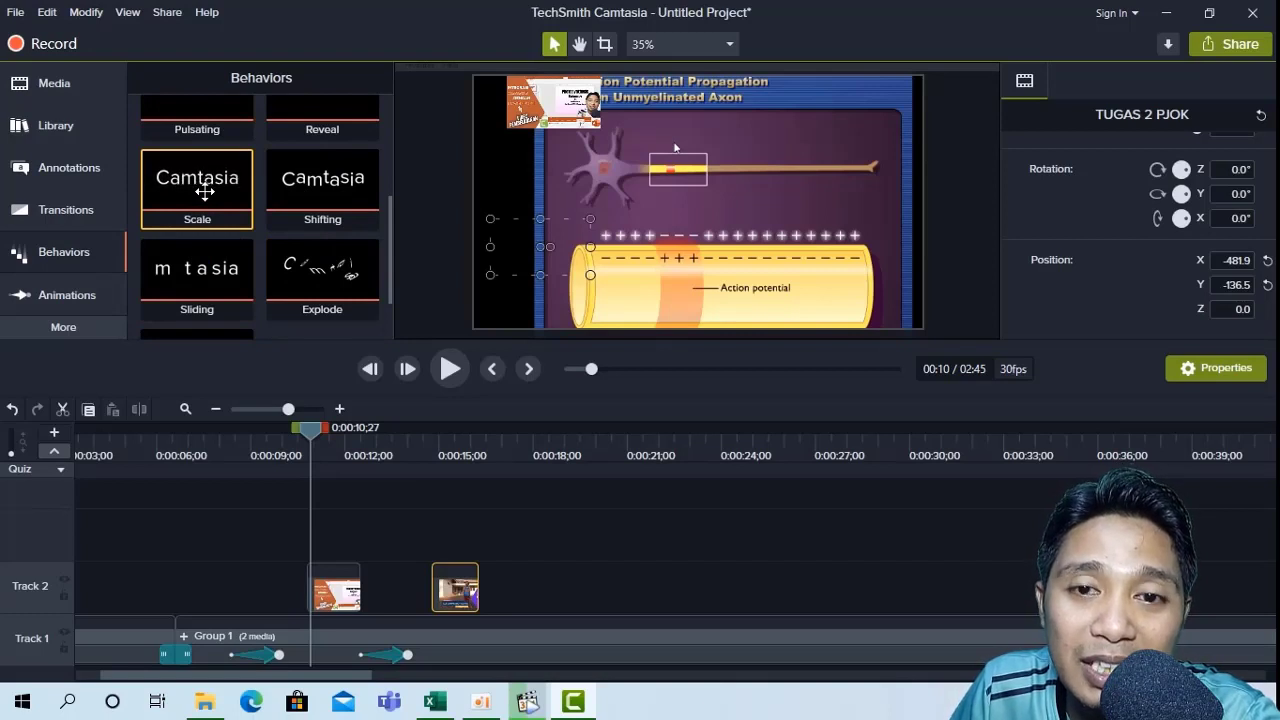
pyautogui.scroll(-2, 283, 241)
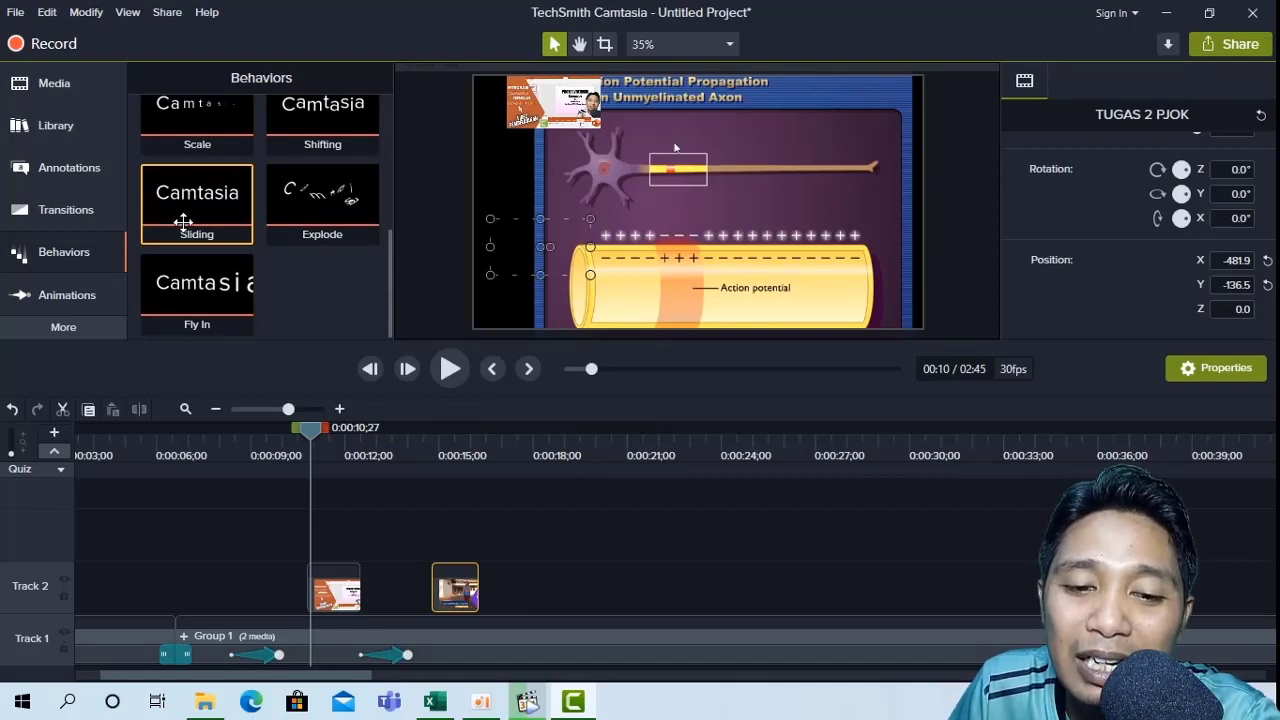
pyautogui.moveTo(181, 224); pyautogui.dragTo(344, 594)
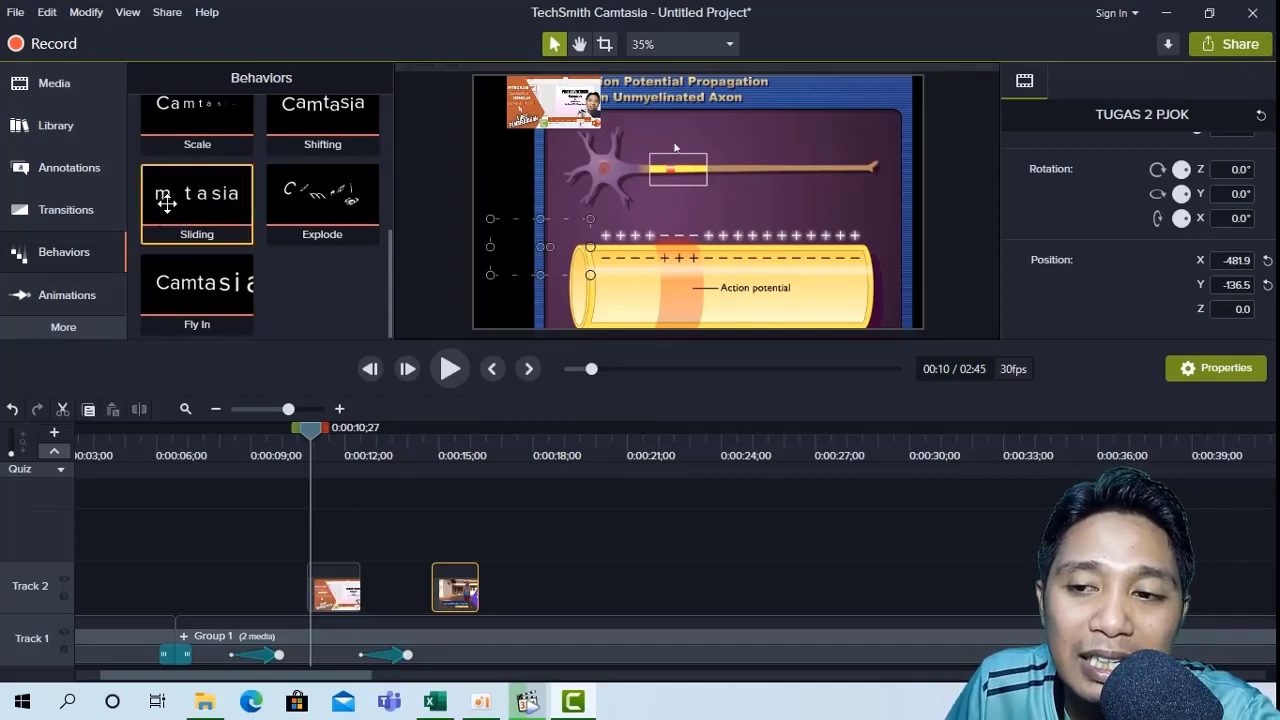
pyautogui.click(331, 586)
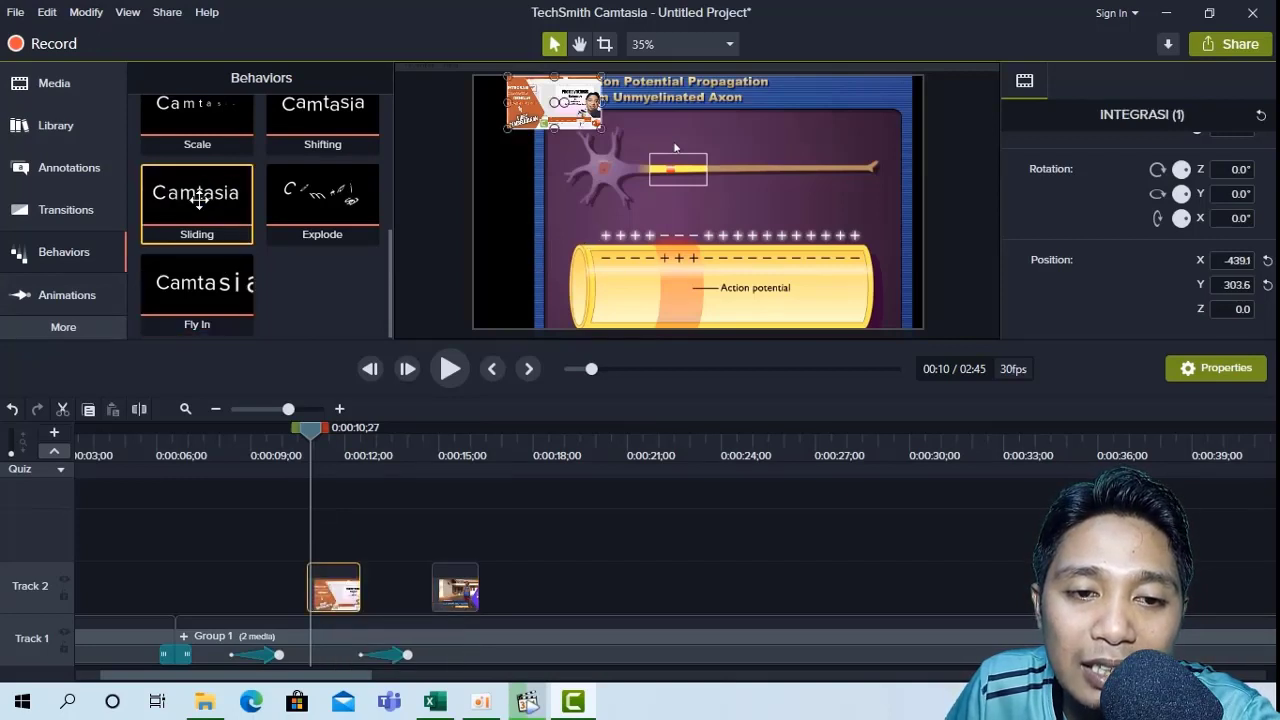
pyautogui.moveTo(203, 206); pyautogui.dragTo(345, 590)
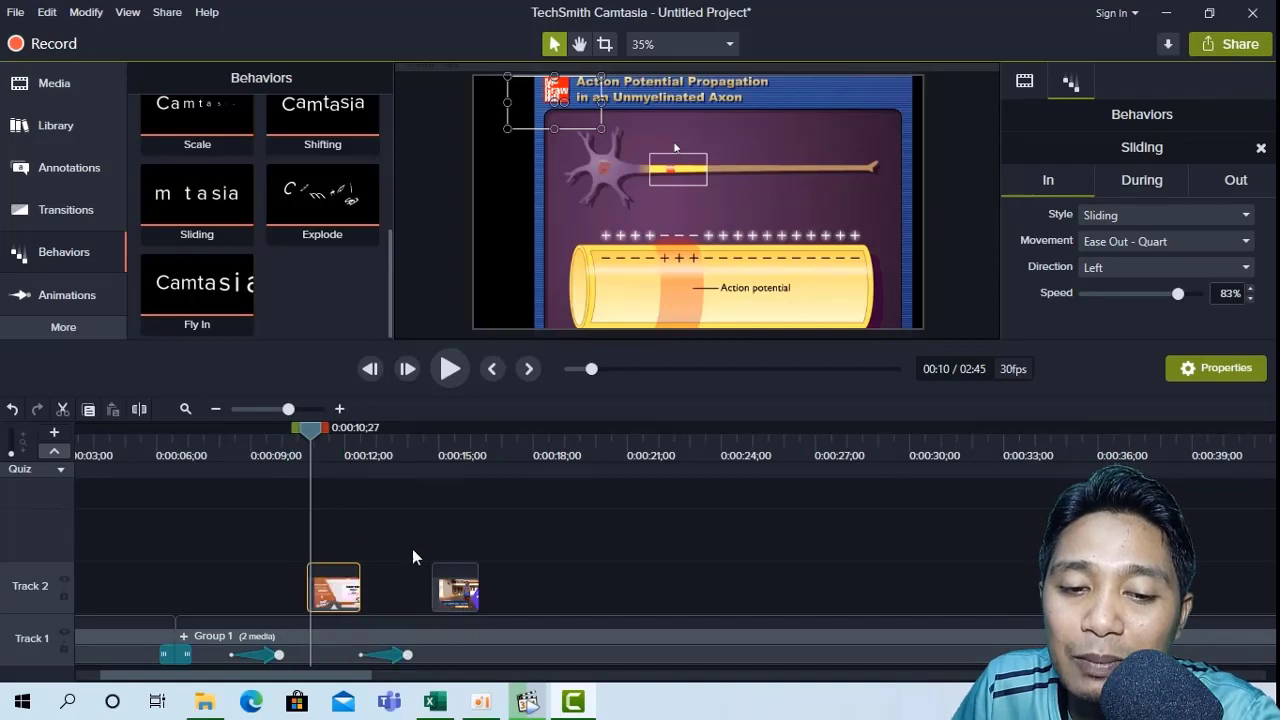
# Review the style and direction options of the behavior's In phase, keeping Sliding and Left
pyautogui.click(1245, 218)
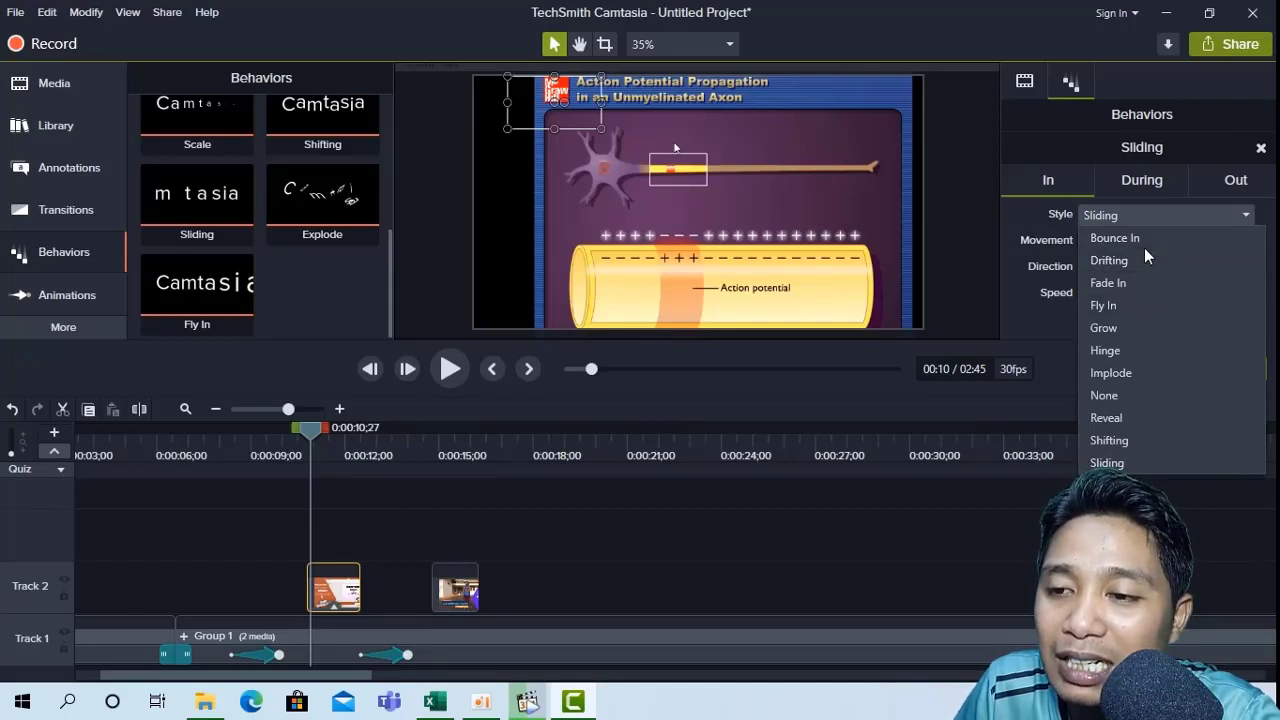
pyautogui.click(1116, 218)
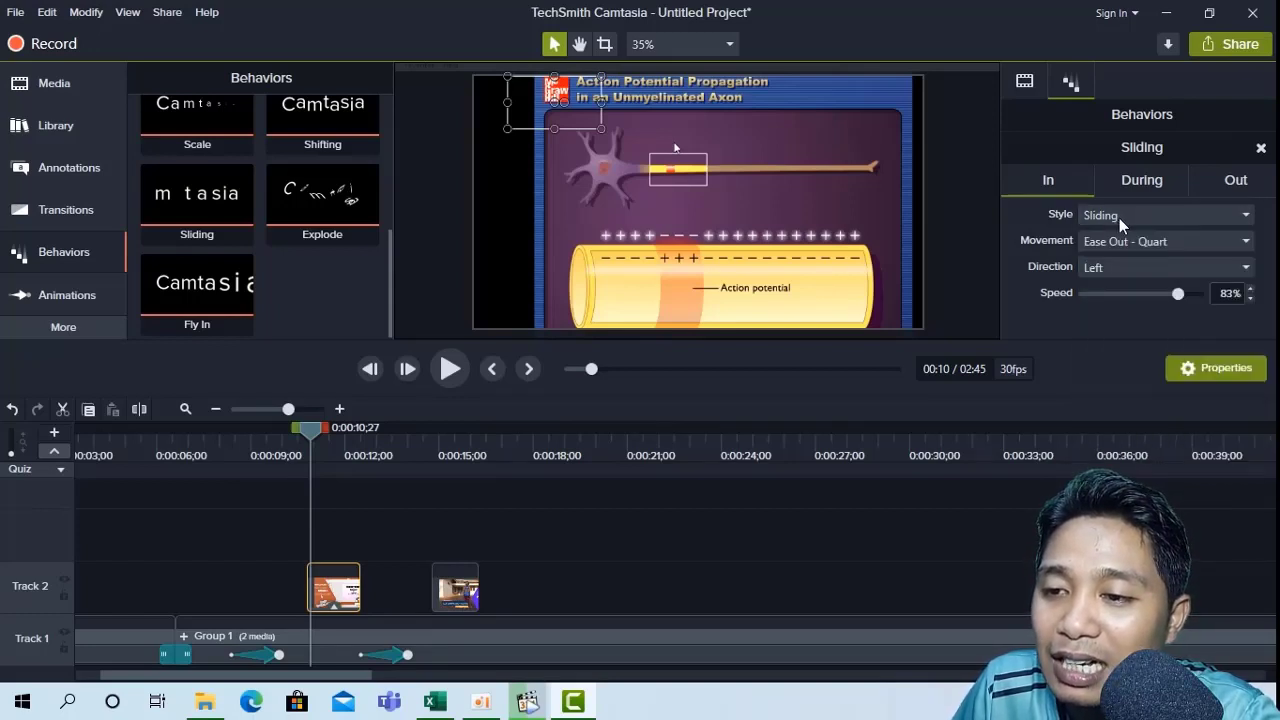
pyautogui.click(1243, 272)
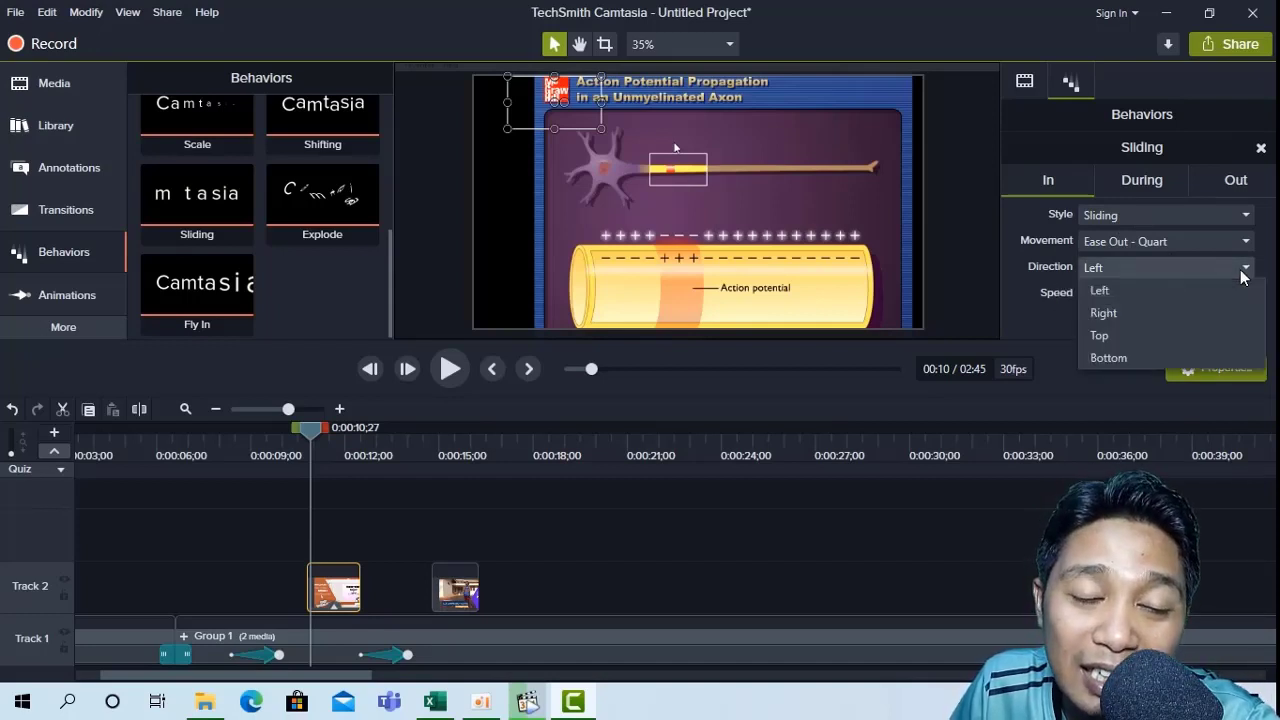
pyautogui.click(1123, 290)
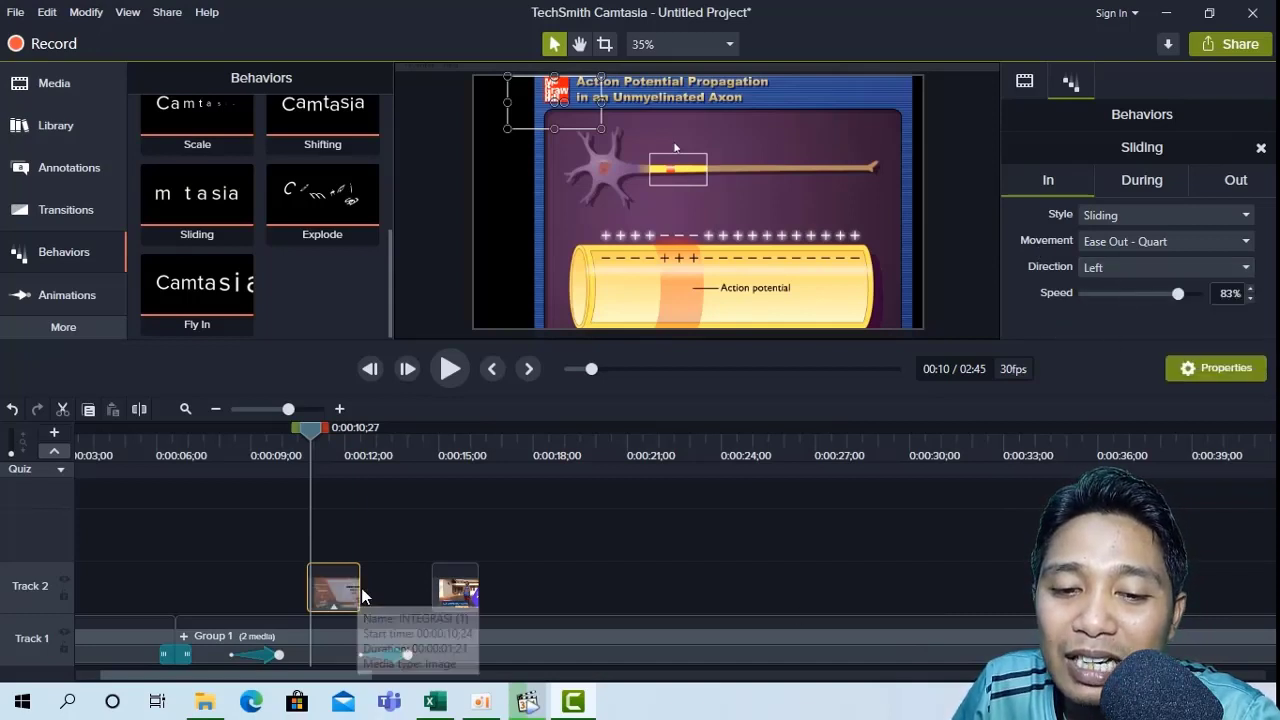
# Extend the INTEGRASI (1) clip at both ends, starting it where the zoom-in animation ends, and show the behavior's During settings
pyautogui.moveTo(366, 594); pyautogui.dragTo(280, 588)
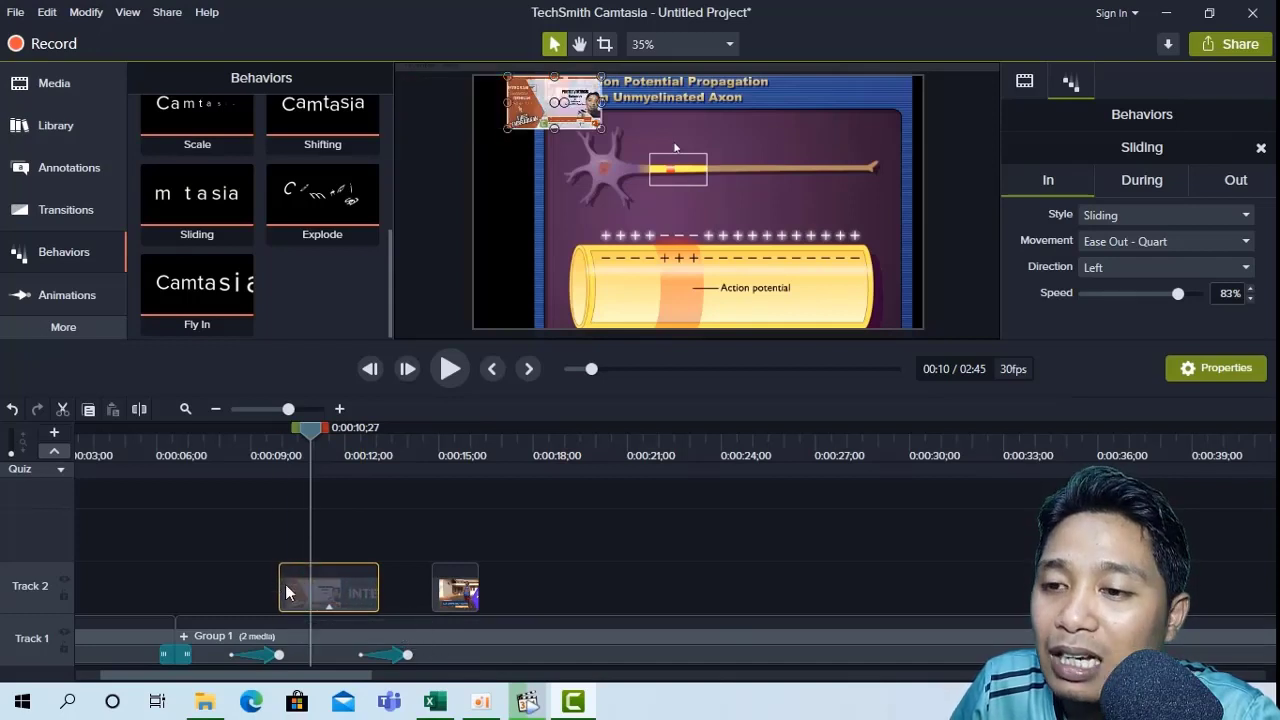
pyautogui.click(1138, 185)
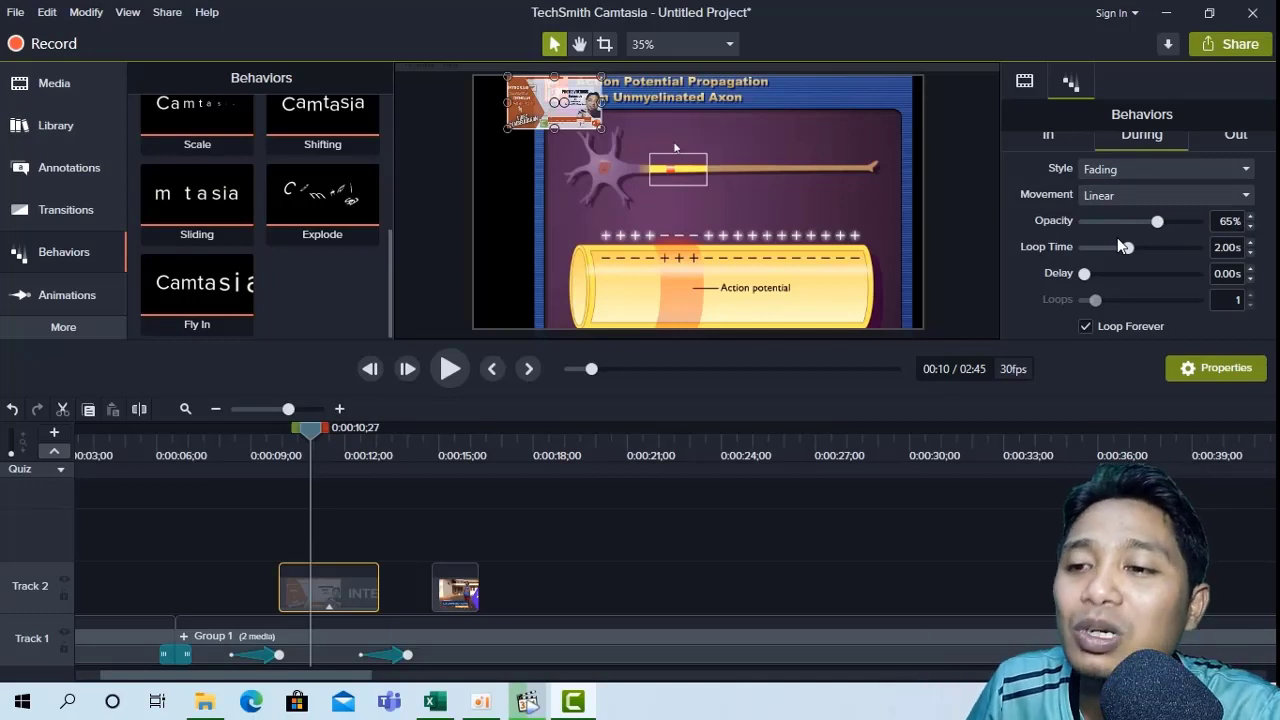
# Set the During style of the INTEGRASI (1) clip's Sliding behavior to None
pyautogui.click(1246, 172)
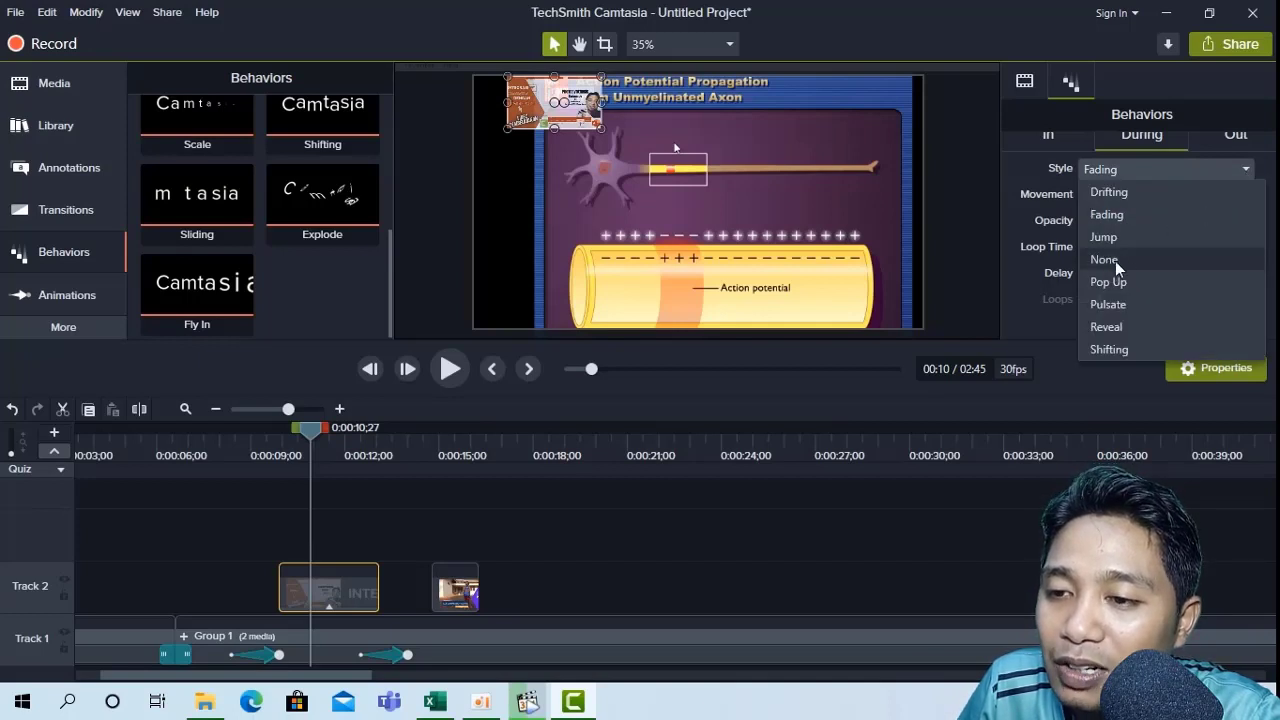
pyautogui.click(1221, 173)
pyautogui.click(1233, 177)
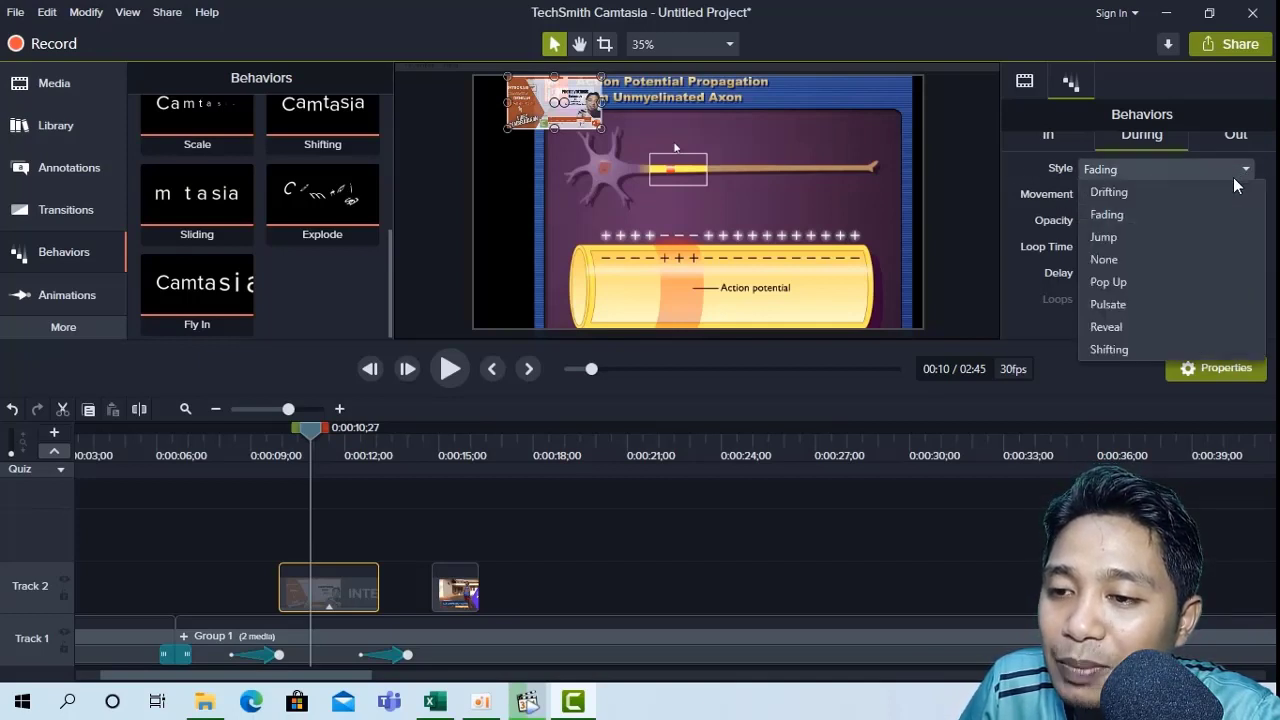
pyautogui.click(1113, 260)
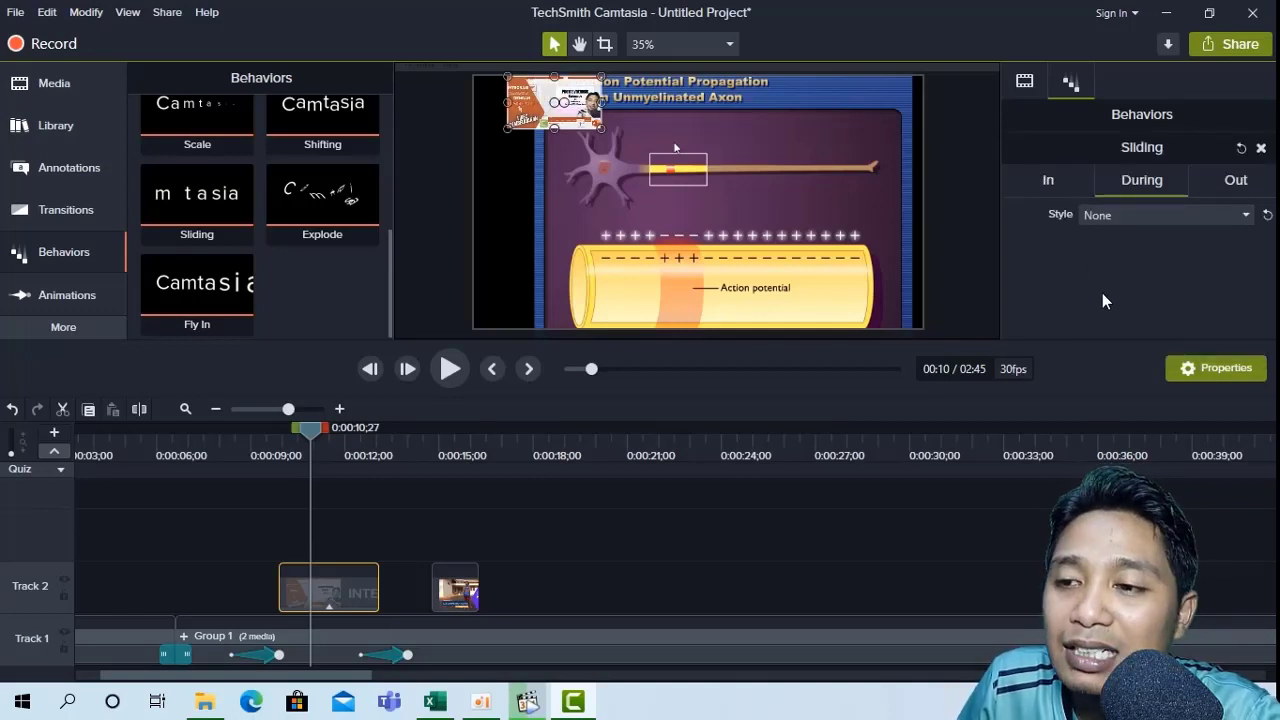
# Review the style and direction options of the behavior's Out phase, keeping Sliding and Right
pyautogui.click(1234, 182)
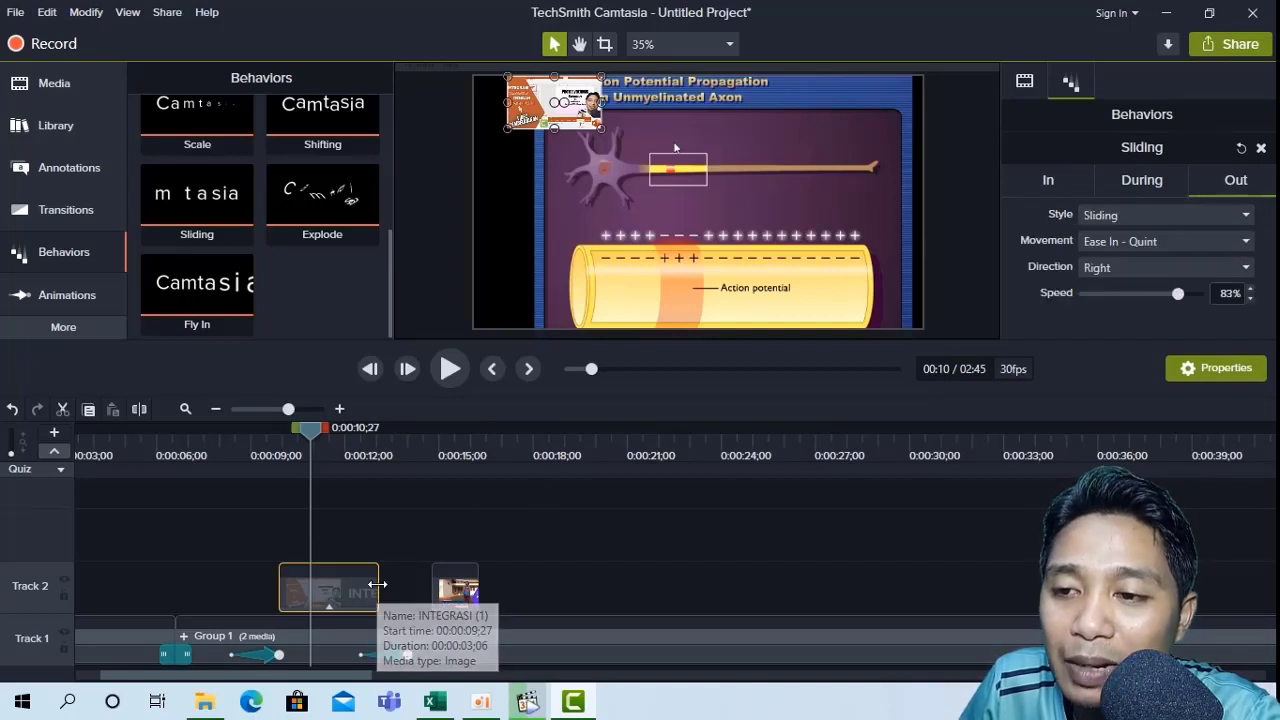
pyautogui.click(1246, 216)
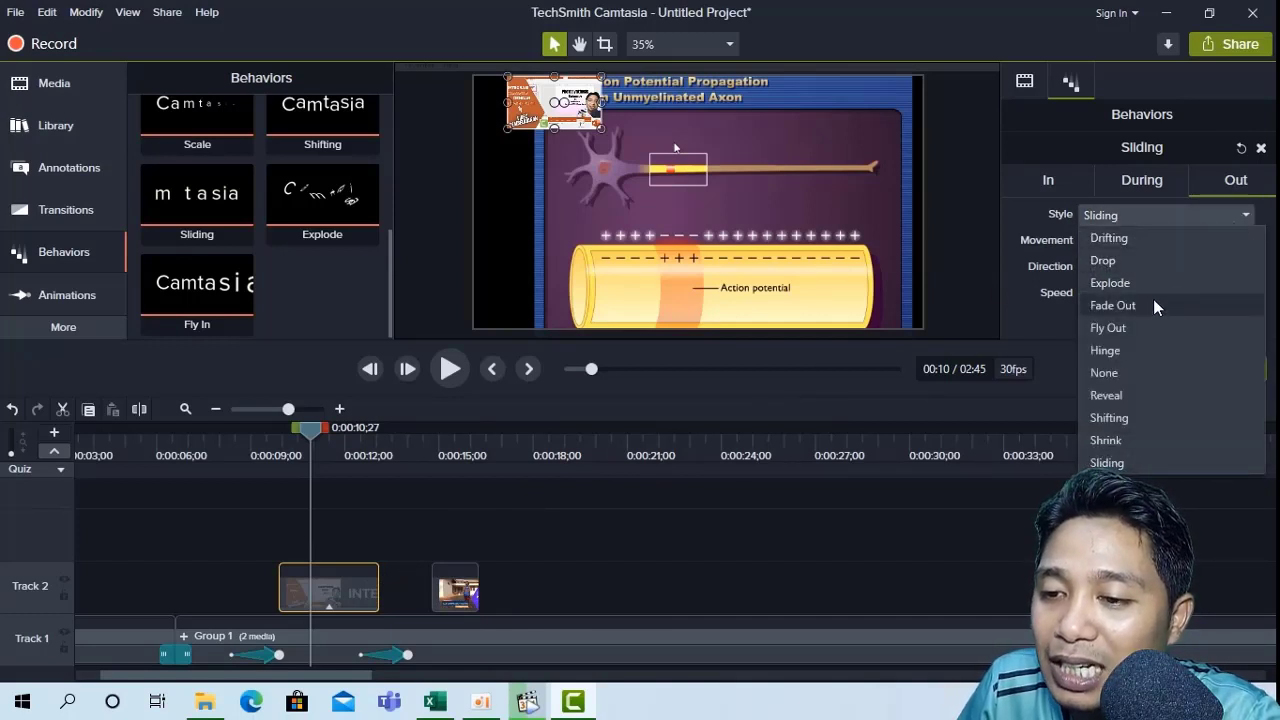
pyautogui.click(1152, 220)
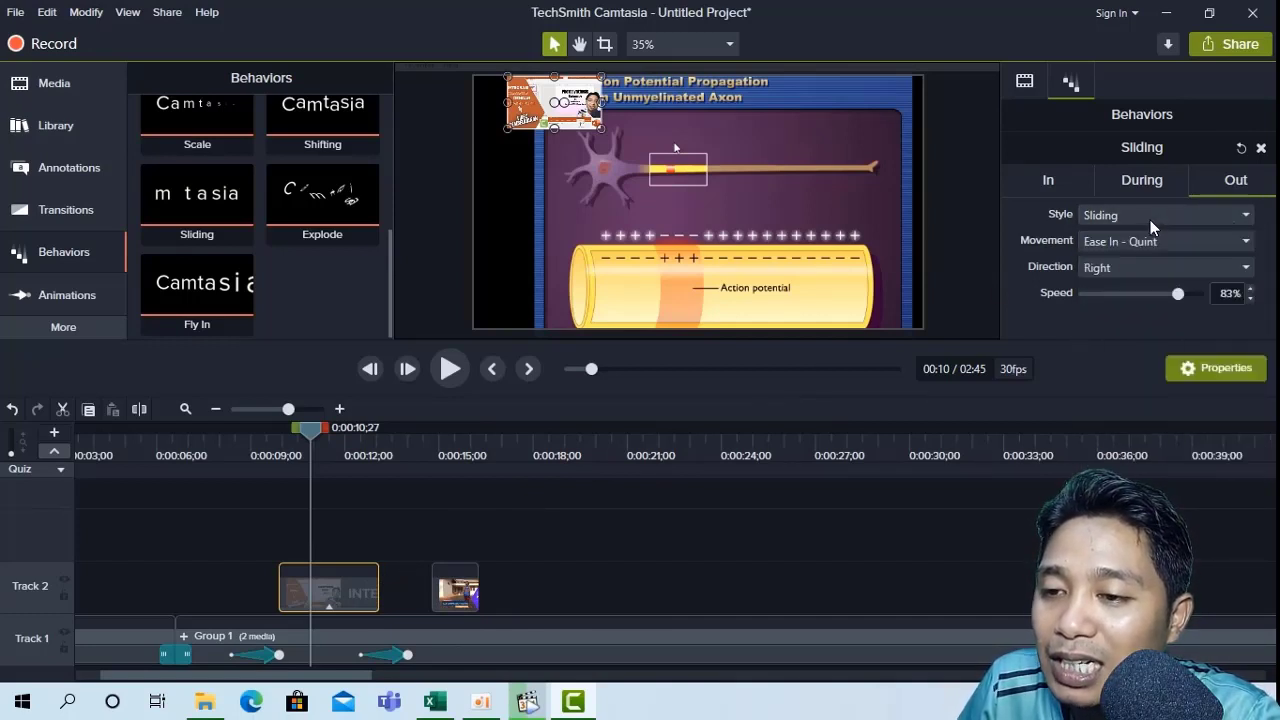
pyautogui.click(1244, 271)
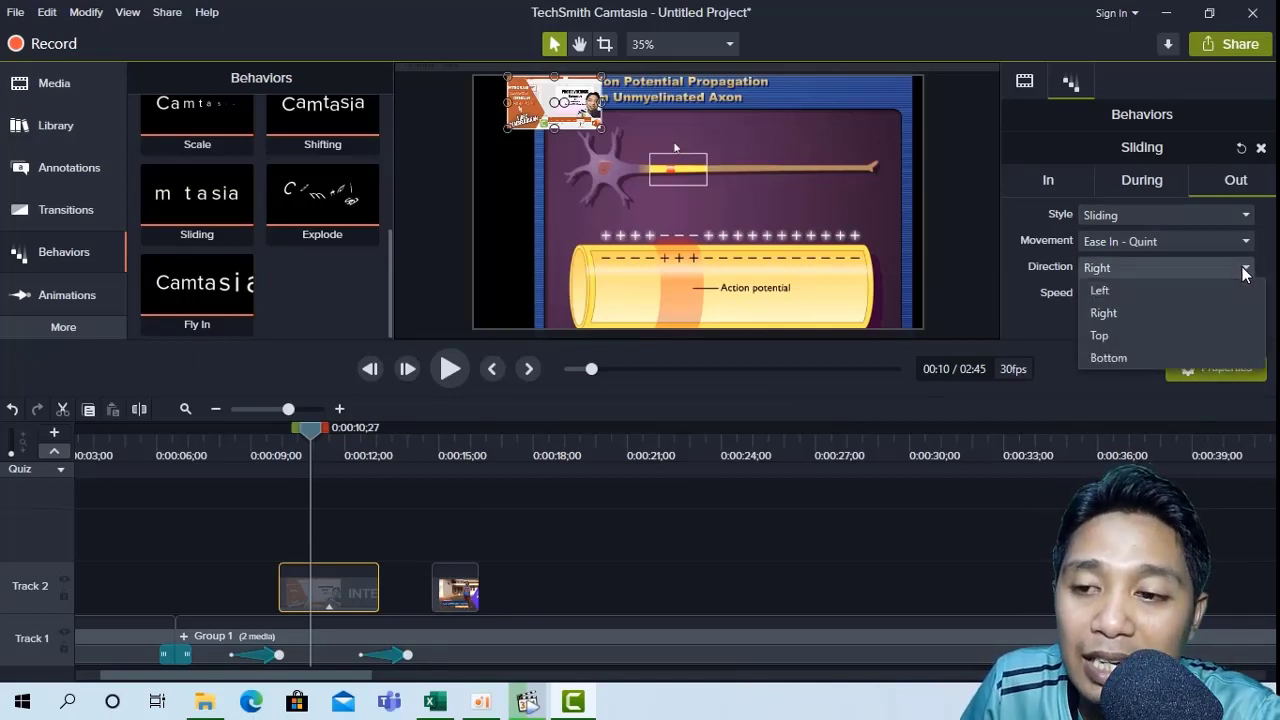
pyautogui.click(1126, 308)
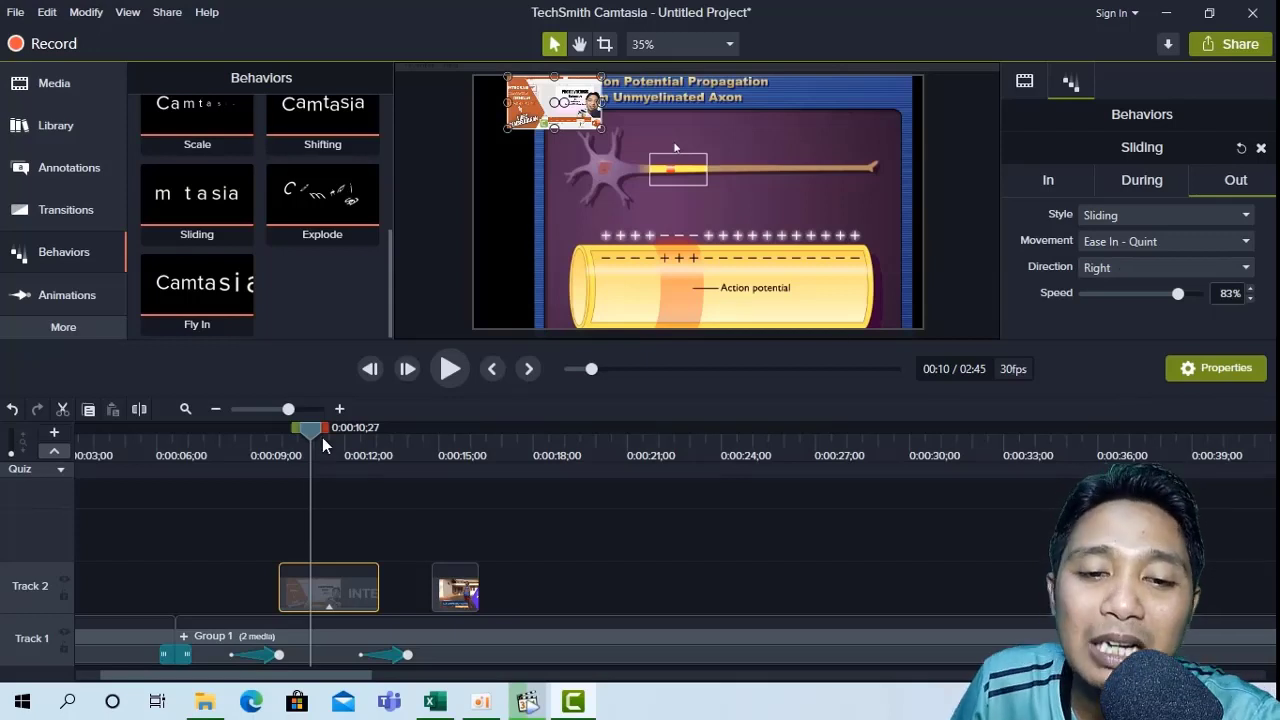
# Extend the end of the TUGAS 2 PJOK clip and start the INTEGRASI (1) clip earlier, near the beginning of the zoom-in animation
pyautogui.moveTo(315, 432); pyautogui.dragTo(440, 432)
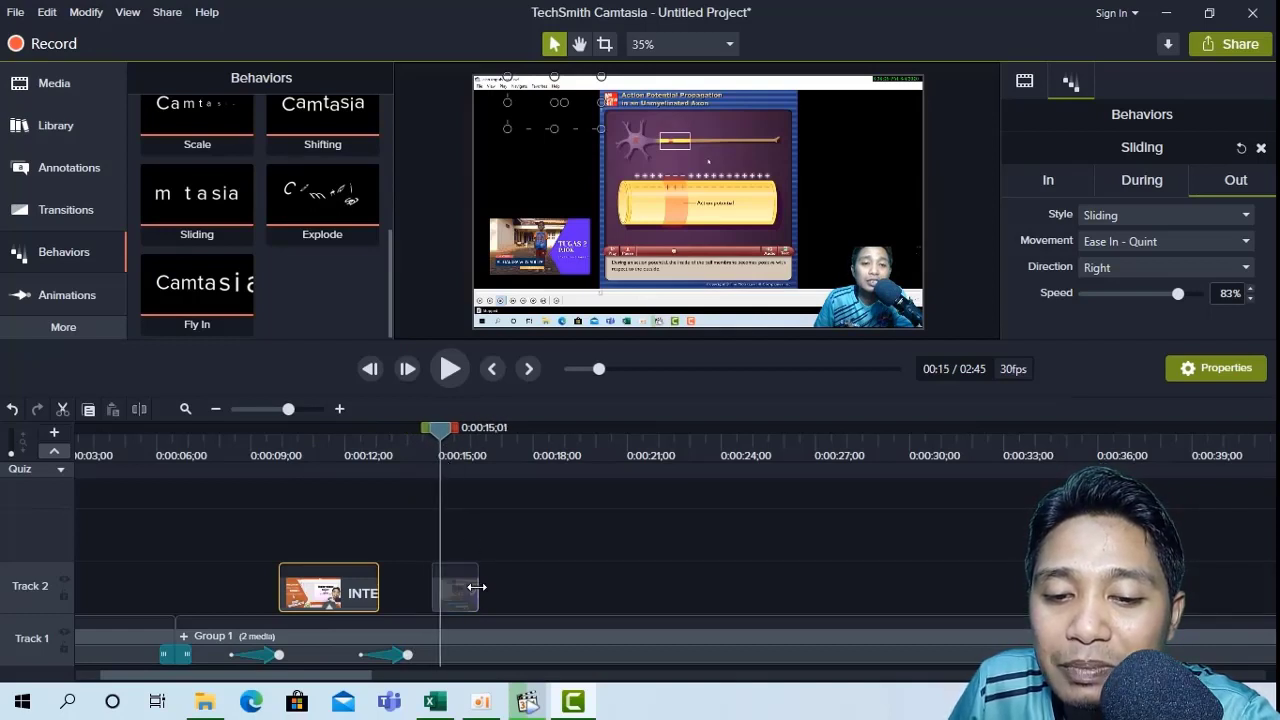
pyautogui.moveTo(477, 587); pyautogui.dragTo(595, 587)
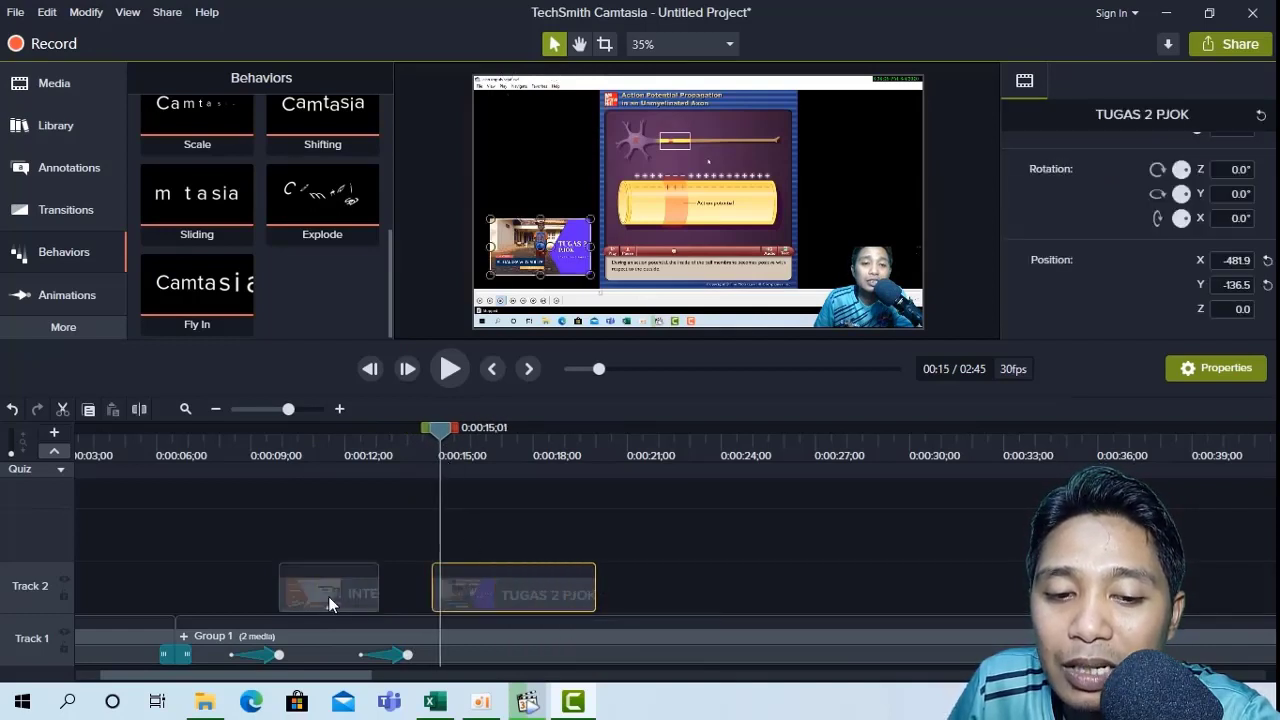
pyautogui.click(330, 603)
pyautogui.moveTo(279, 590); pyautogui.dragTo(219, 590)
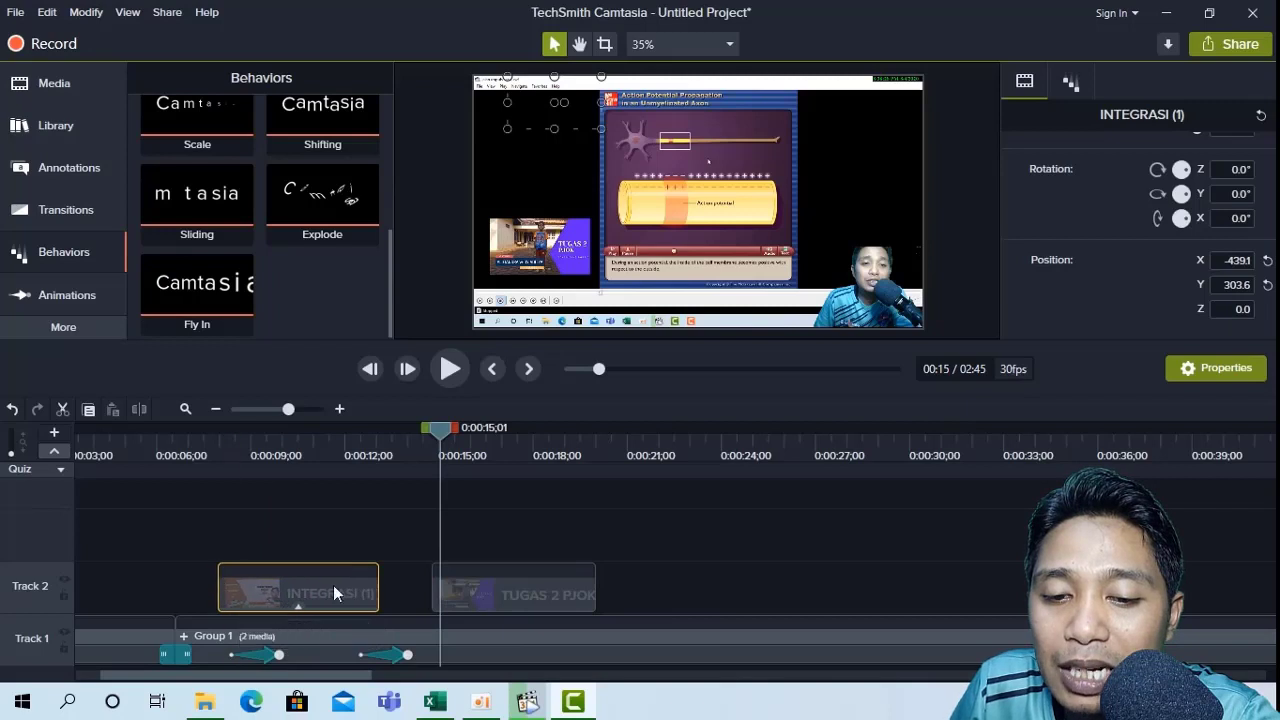
# Apply the Sliding behavior to the TUGAS 2 PJOK clip and place the clip's start and the playhead at 0:00:16;05
pyautogui.click(543, 599)
pyautogui.moveTo(235, 215); pyautogui.dragTo(590, 591)
pyautogui.click(478, 440)
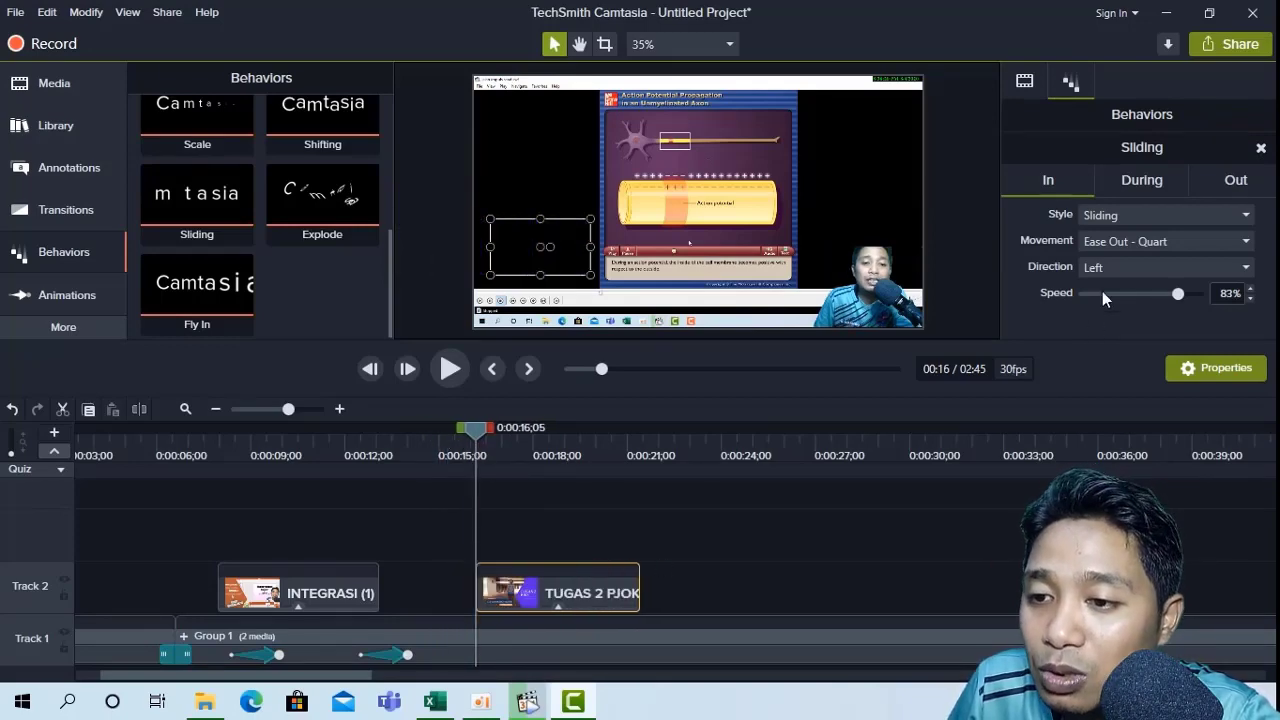
# Change the In style of the TUGAS 2 PJOK clip's behavior to Fly In with a speed of 55%
pyautogui.click(1243, 217)
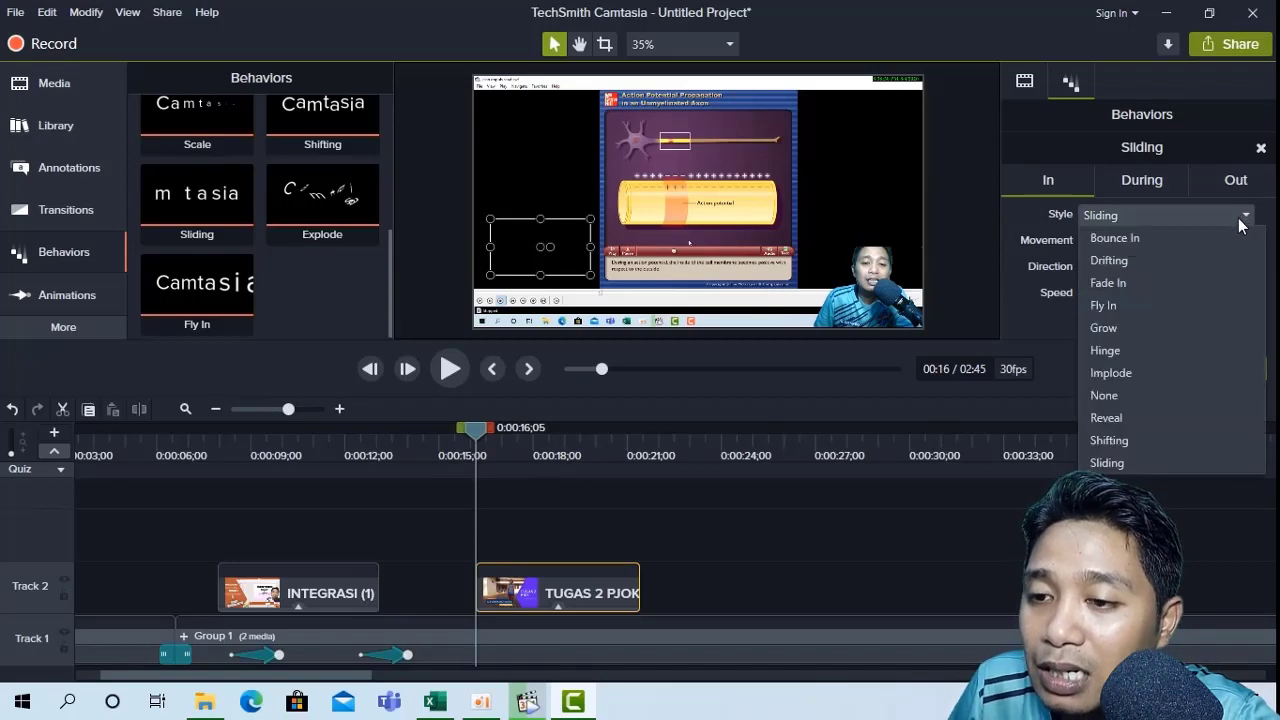
pyautogui.click(1129, 305)
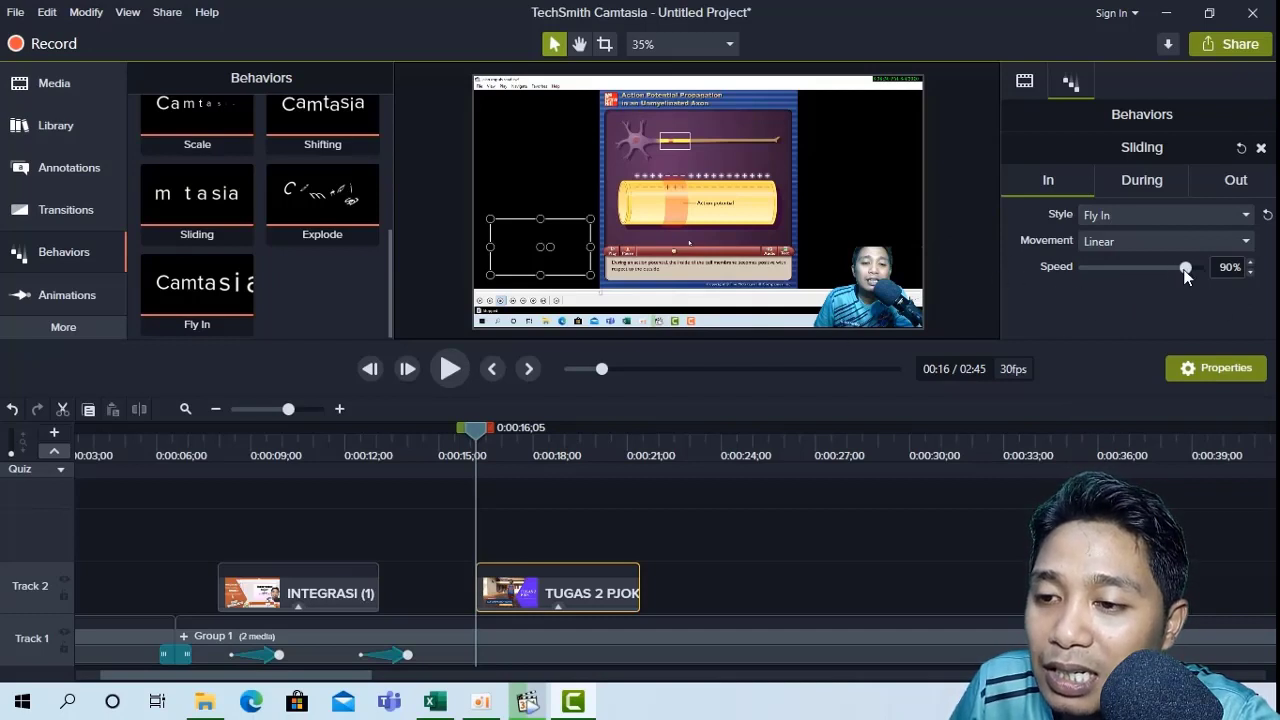
pyautogui.moveTo(1185, 269); pyautogui.dragTo(1150, 276)
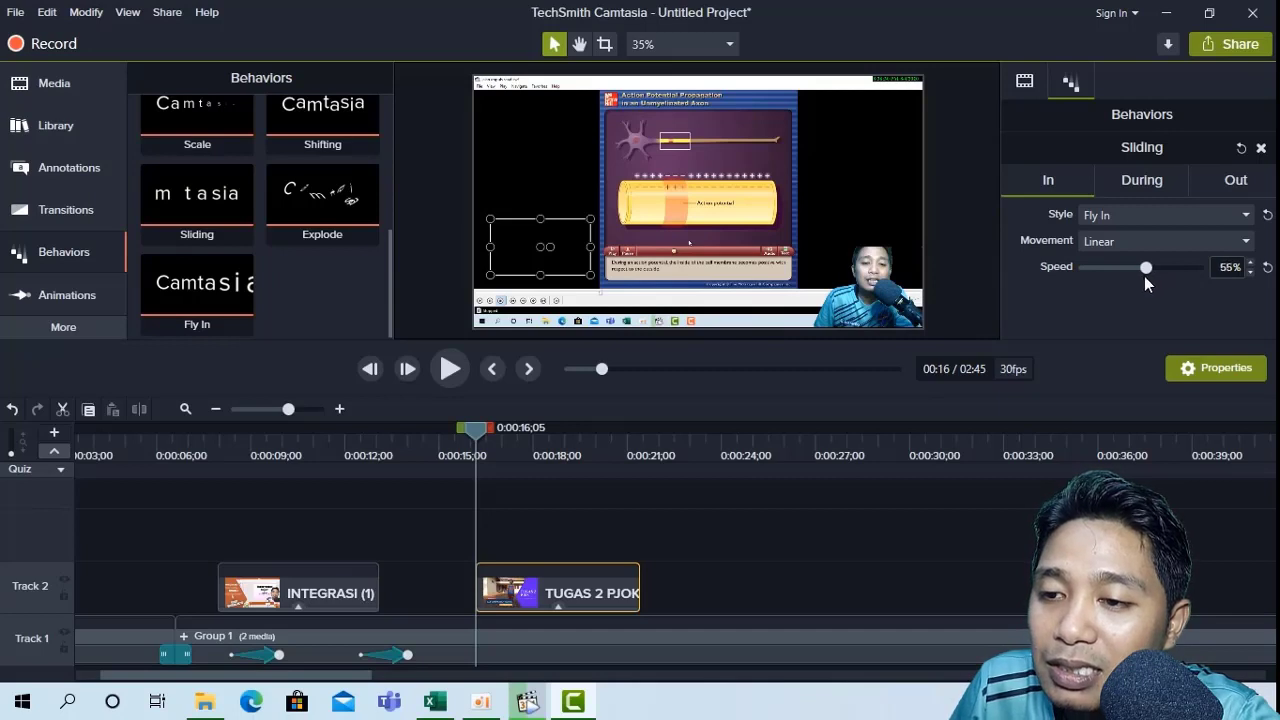
# Set the During style of the TUGAS 2 PJOK clip's behavior to None
pyautogui.click(1139, 182)
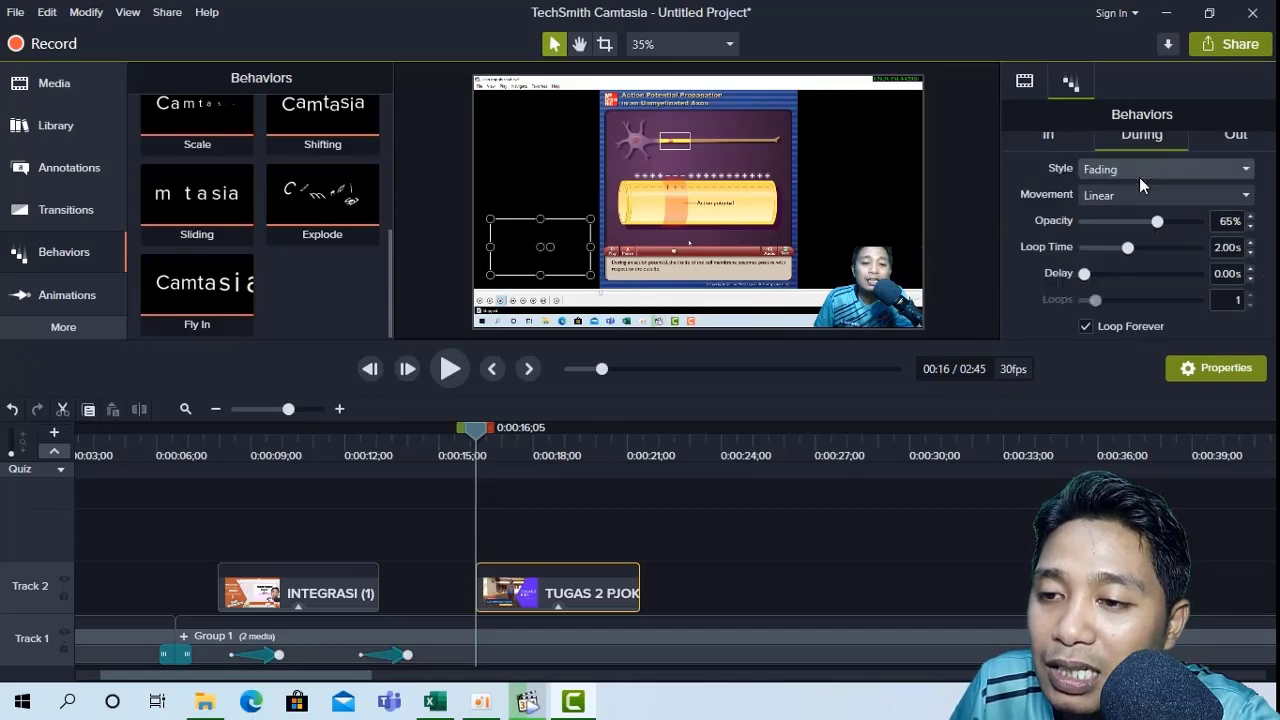
pyautogui.click(1243, 172)
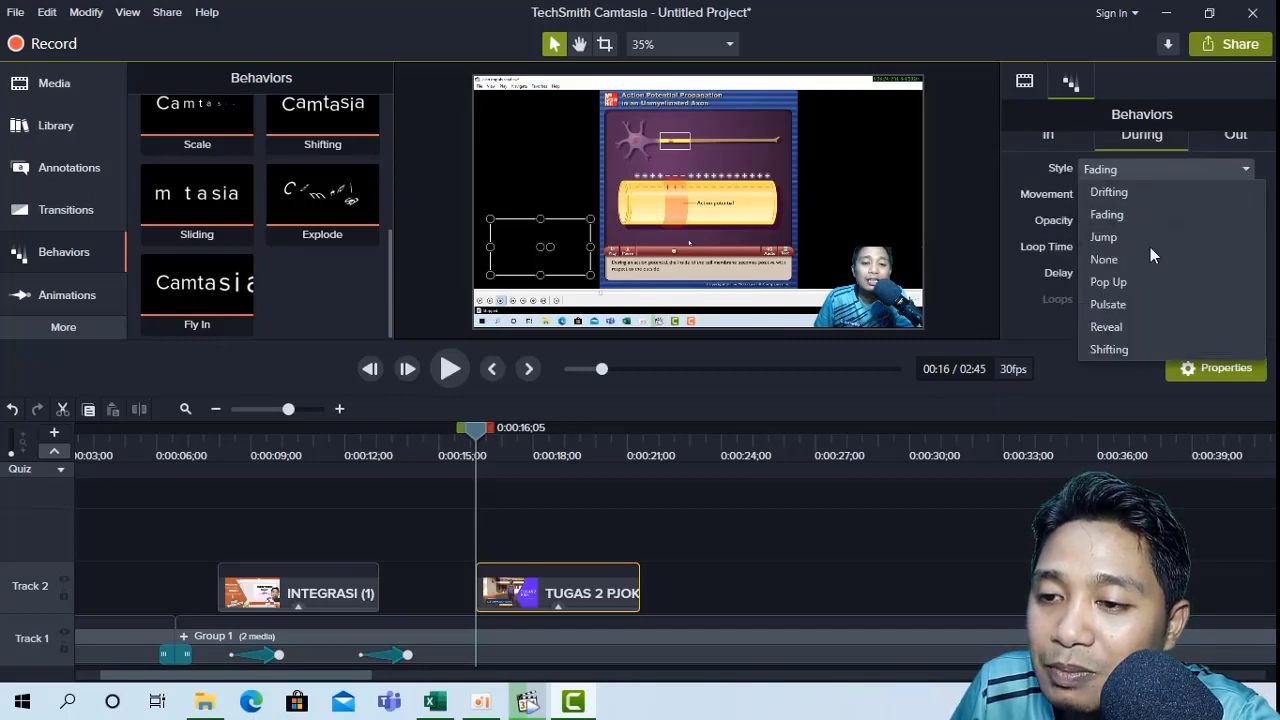
pyautogui.click(1132, 259)
# Change the Out style of the TUGAS 2 PJOK clip's behavior to Fly Out with a speed of 64%
pyautogui.click(1217, 181)
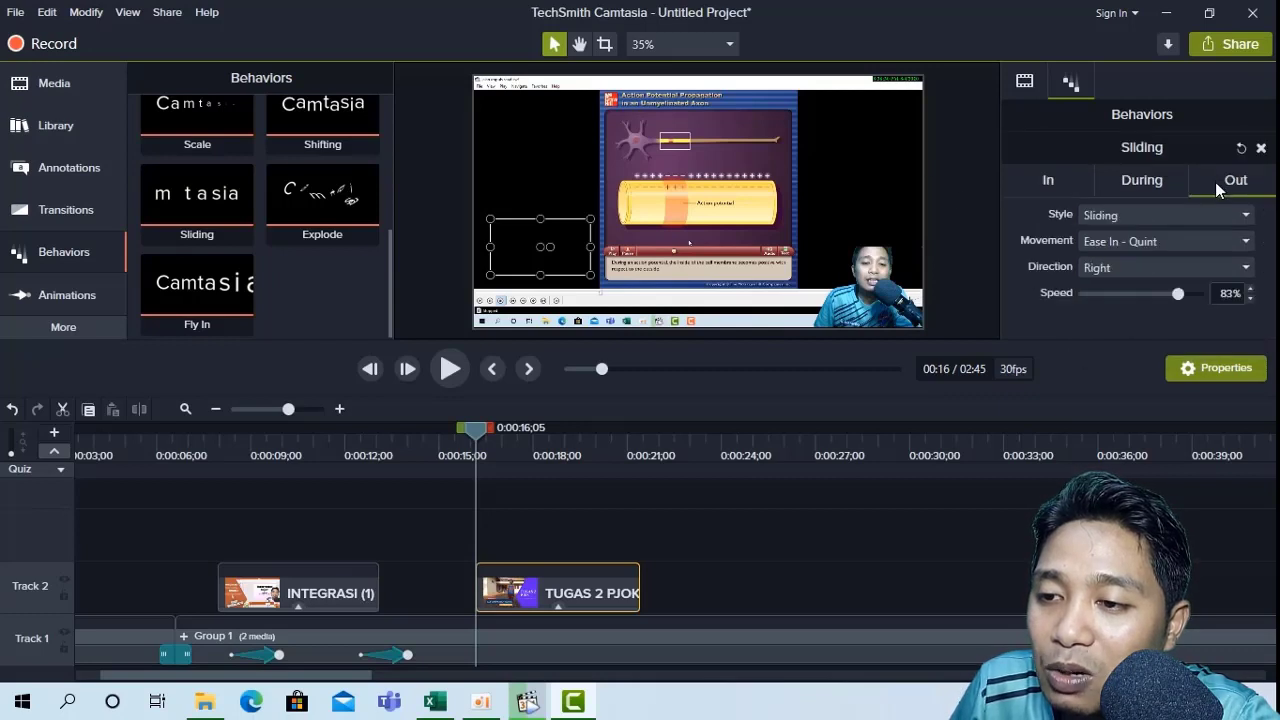
pyautogui.click(1247, 216)
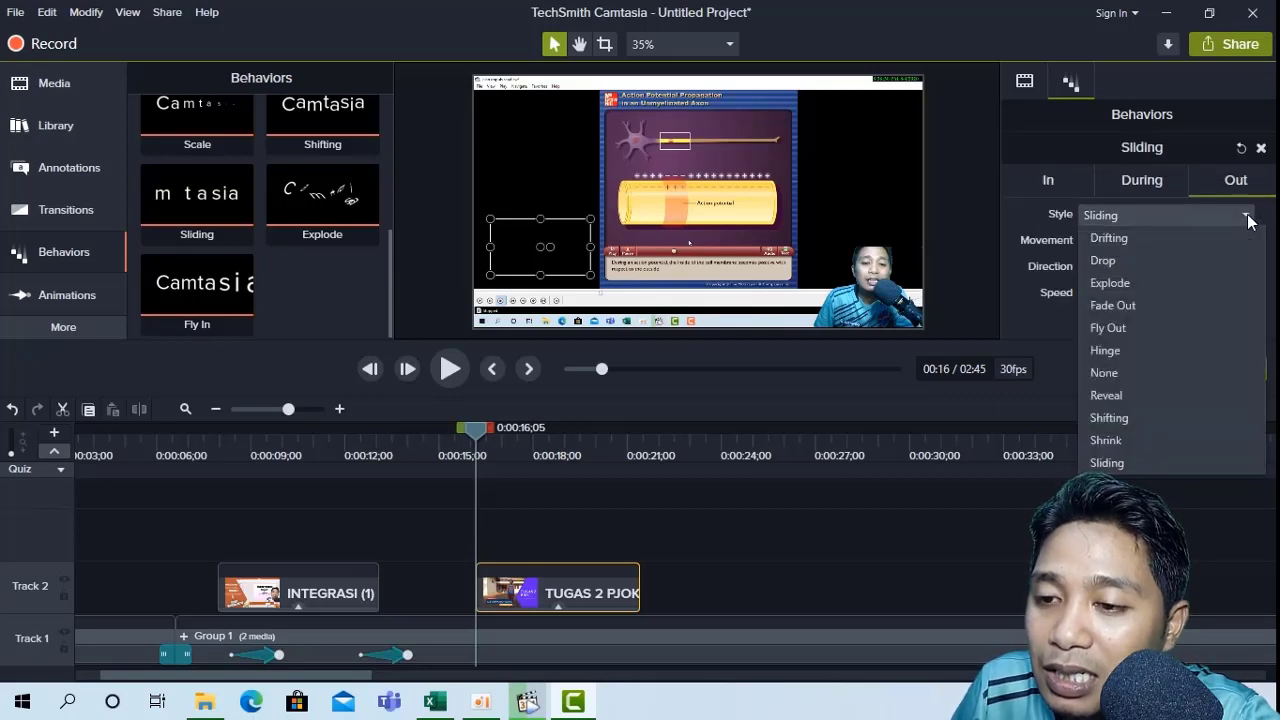
pyautogui.click(1130, 329)
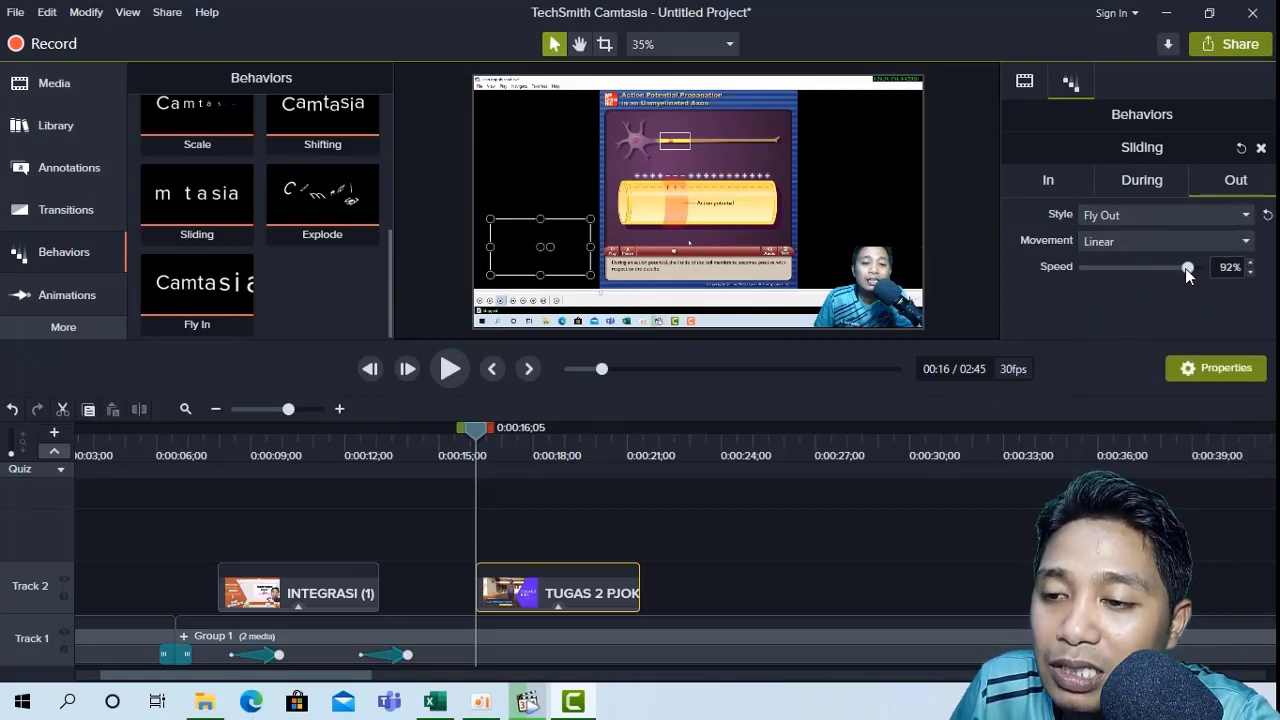
pyautogui.moveTo(1185, 268); pyautogui.dragTo(1154, 274)
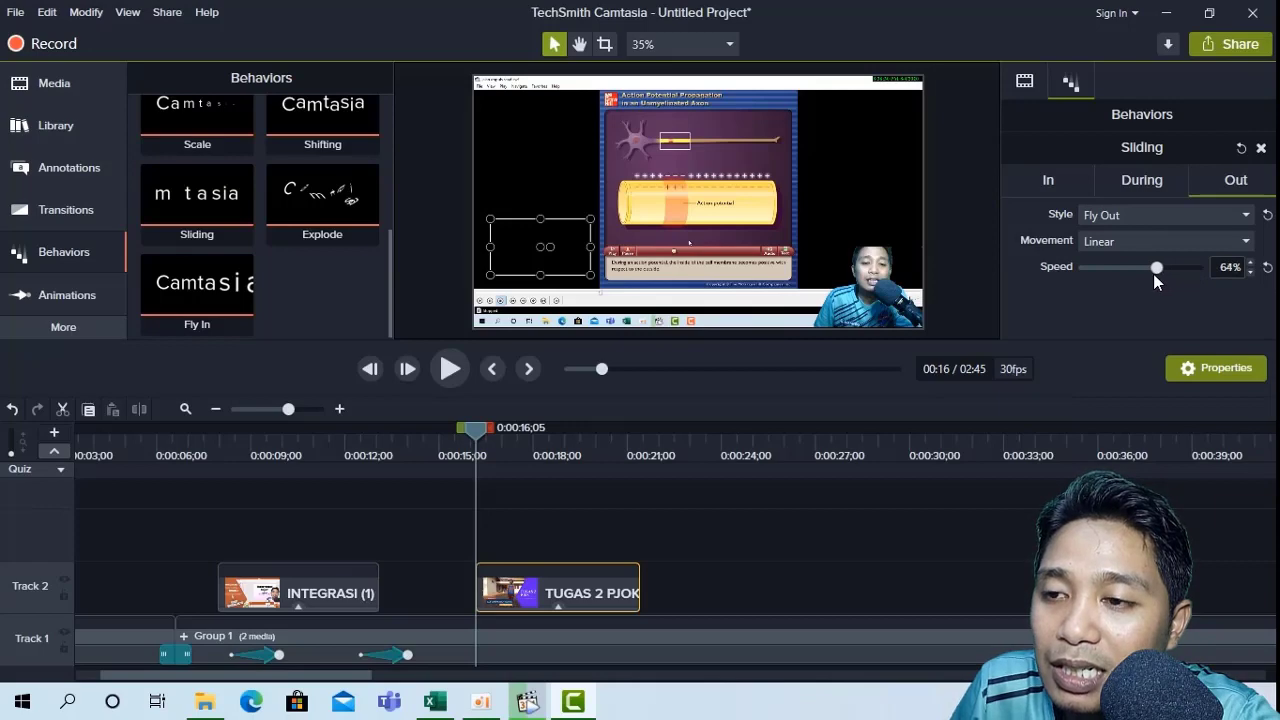
# Preview the video from 0:00:07;05 through both image clips and pause at 0:00:22;25
pyautogui.moveTo(467, 428); pyautogui.dragTo(493, 431)
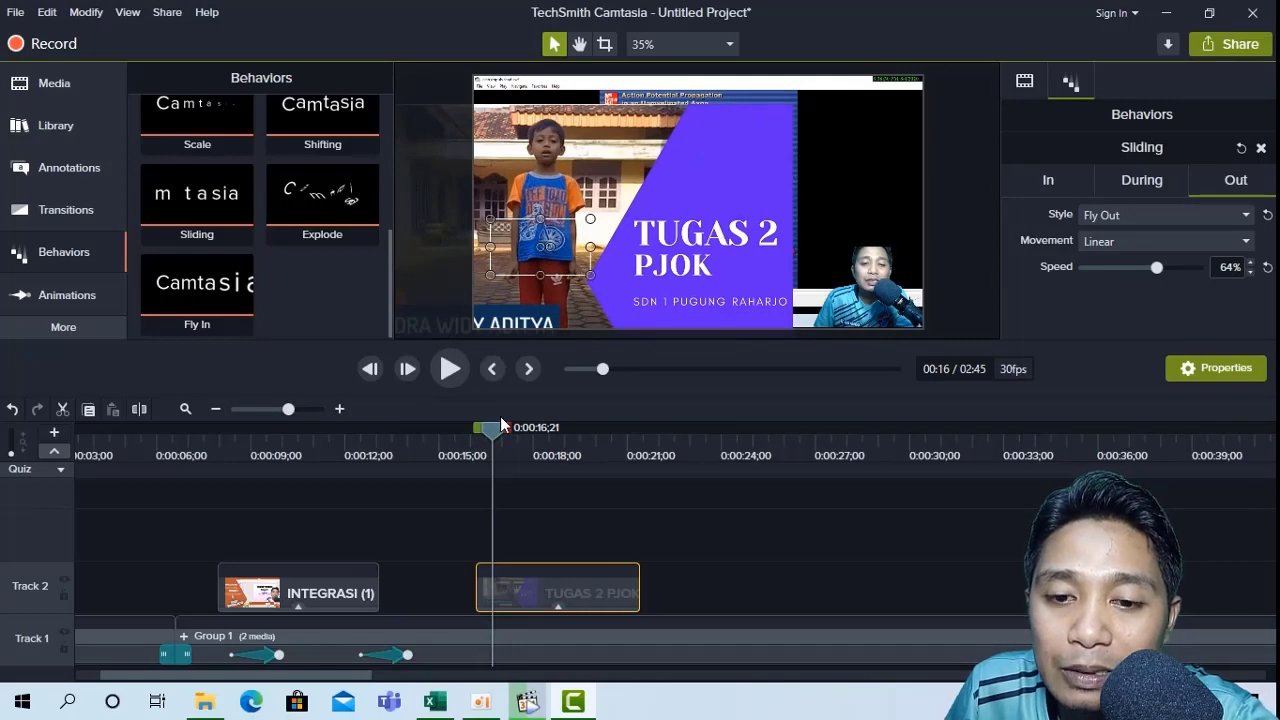
pyautogui.moveTo(494, 426); pyautogui.dragTo(204, 430)
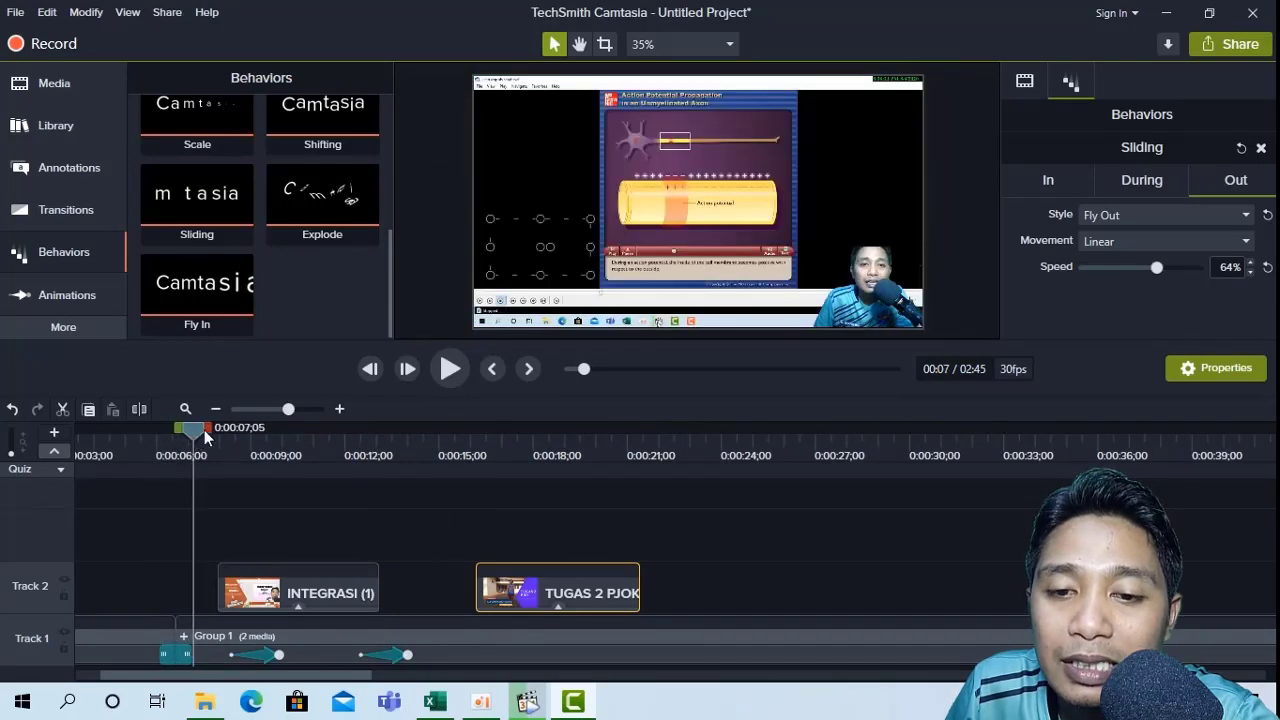
pyautogui.click(451, 369)
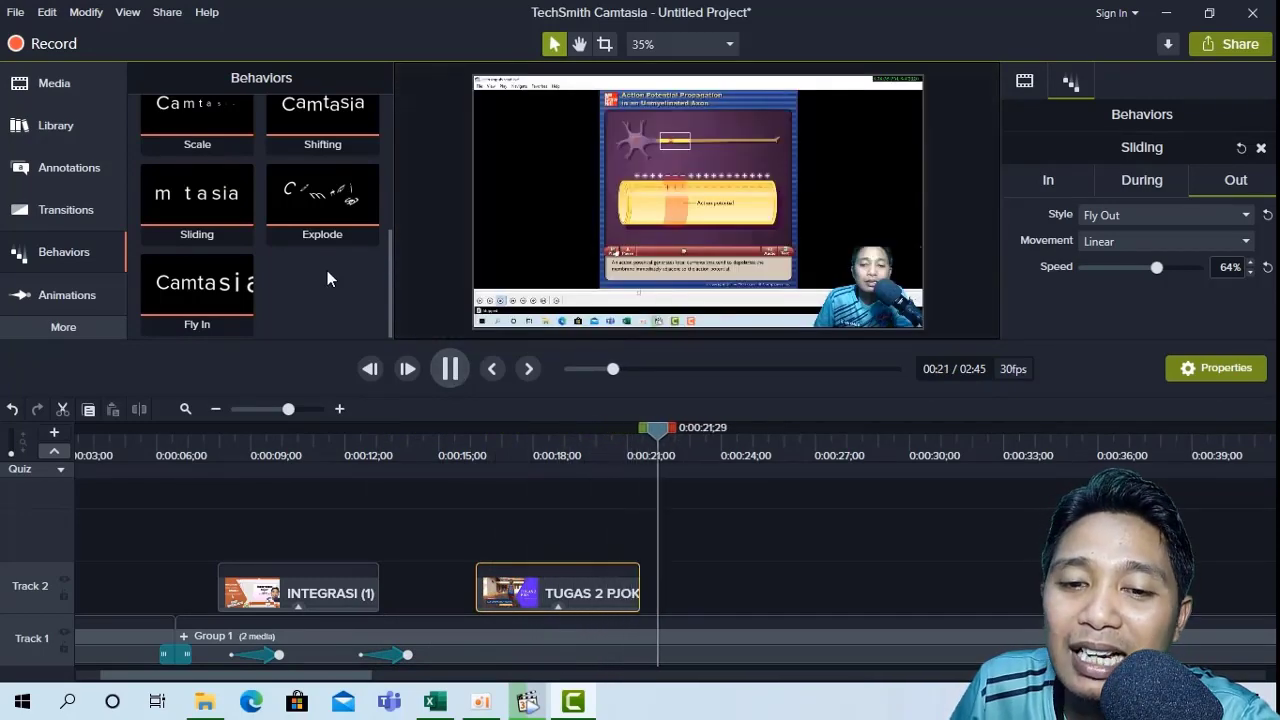
pyautogui.click(448, 370)
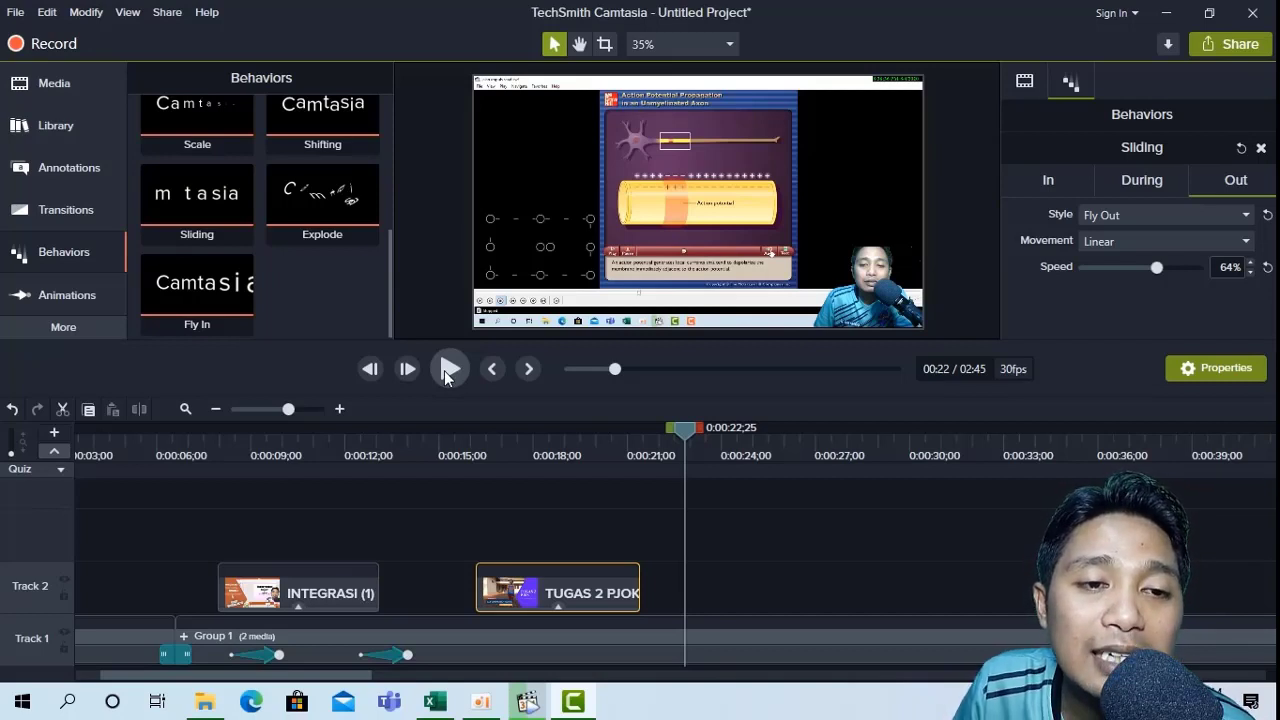
# Add a plain ABC text callout to Track 2 at 0:00:22;25 and move it onto the black area left of the diagram
pyautogui.click(70, 170)
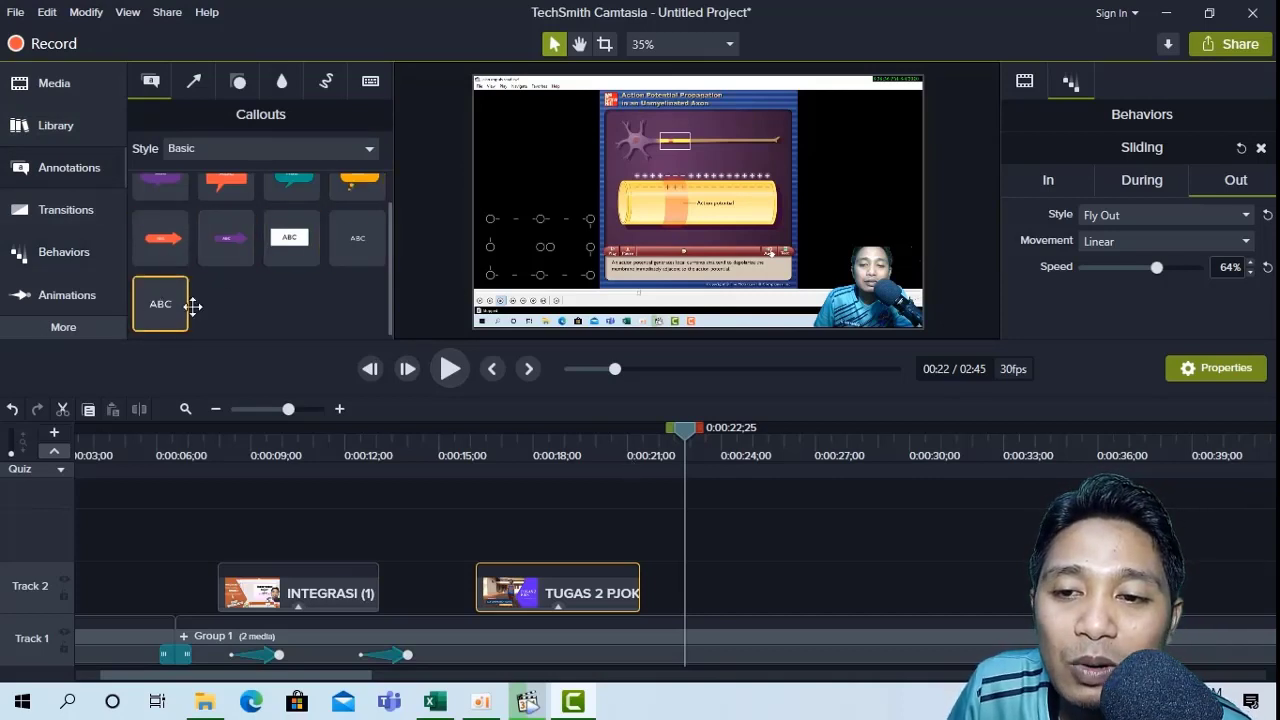
pyautogui.moveTo(157, 303); pyautogui.dragTo(688, 610)
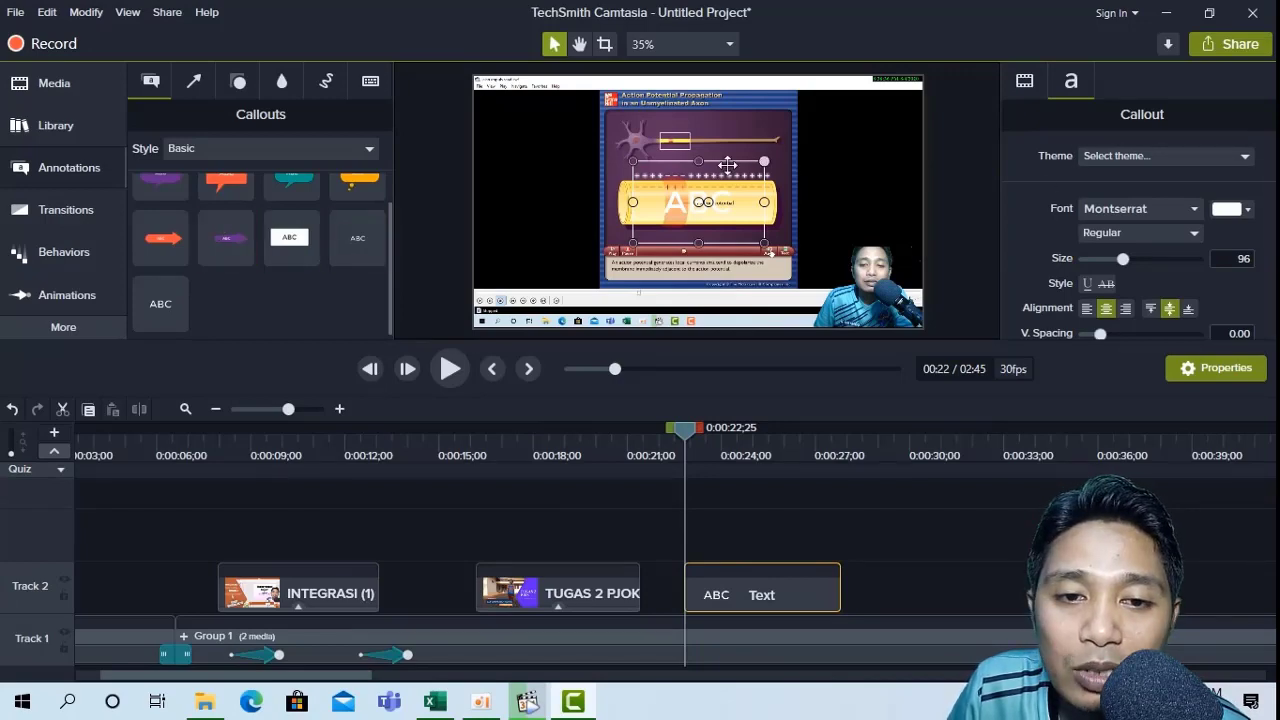
pyautogui.scroll(1, 171, 214)
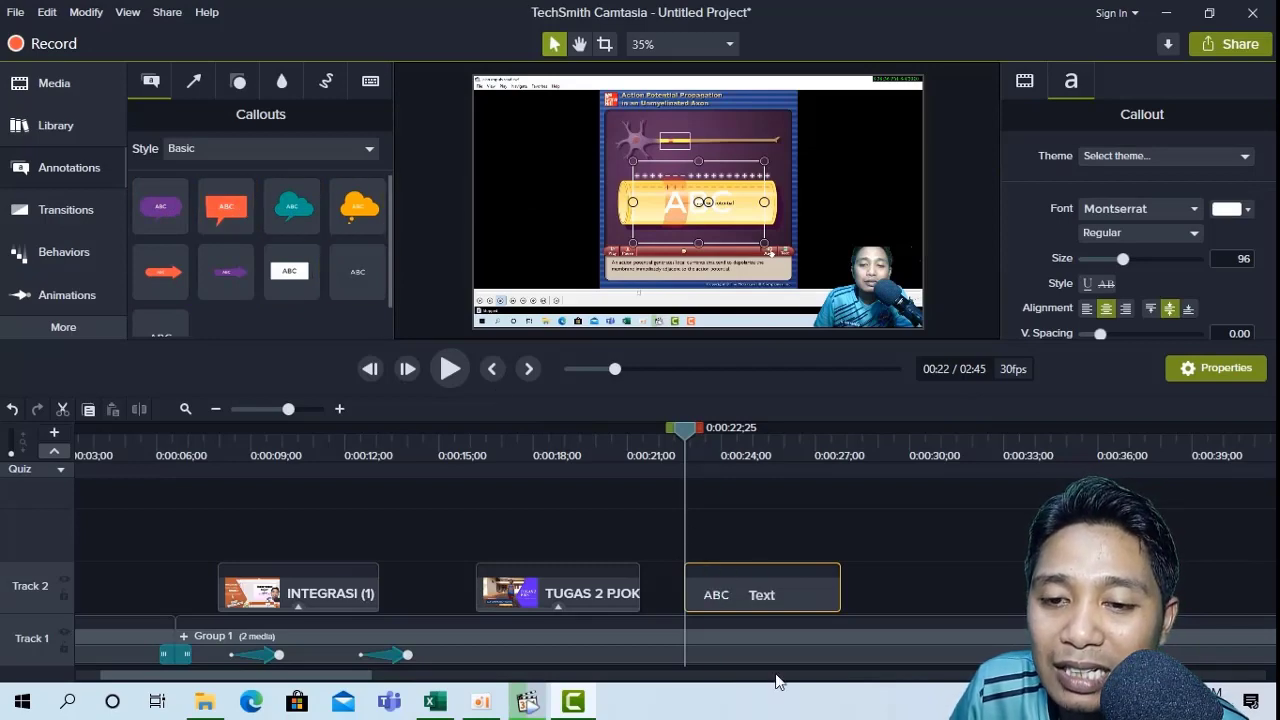
pyautogui.moveTo(688, 435); pyautogui.dragTo(722, 456)
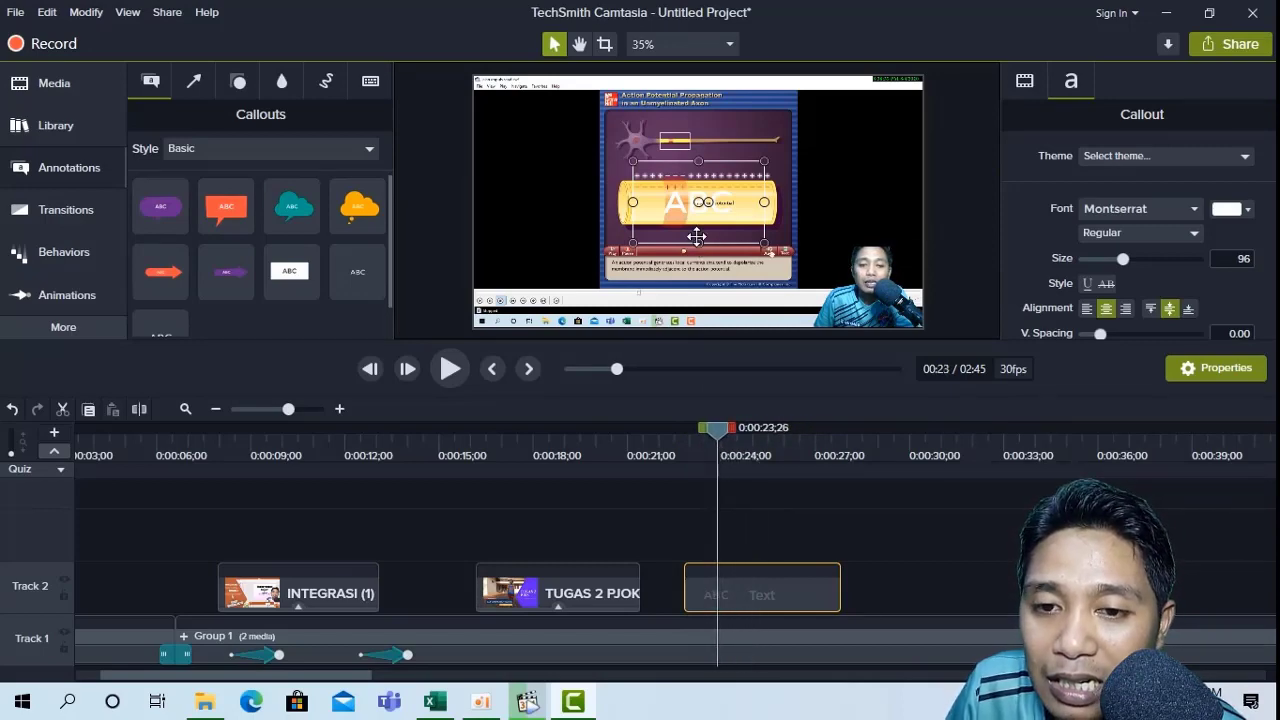
pyautogui.moveTo(696, 237); pyautogui.dragTo(548, 244)
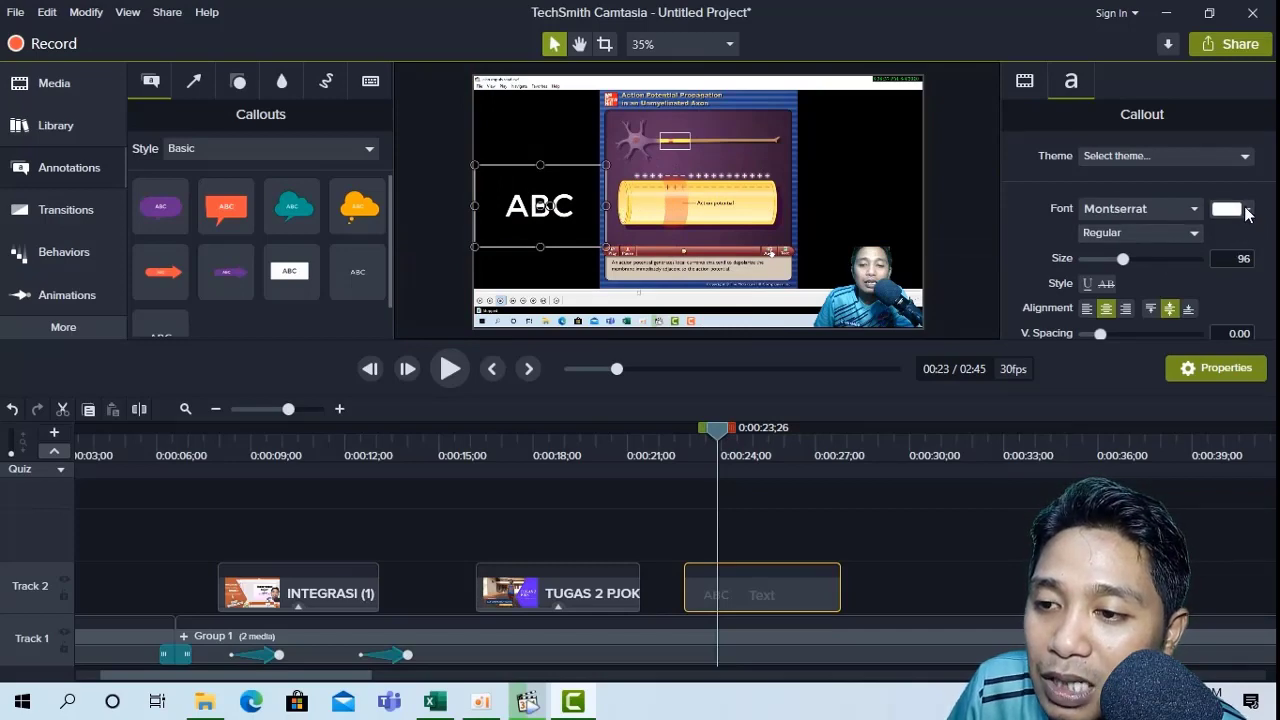
# Set the text callout's font color to blue, #0920FB
pyautogui.click(1247, 211)
pyautogui.click(1212, 297)
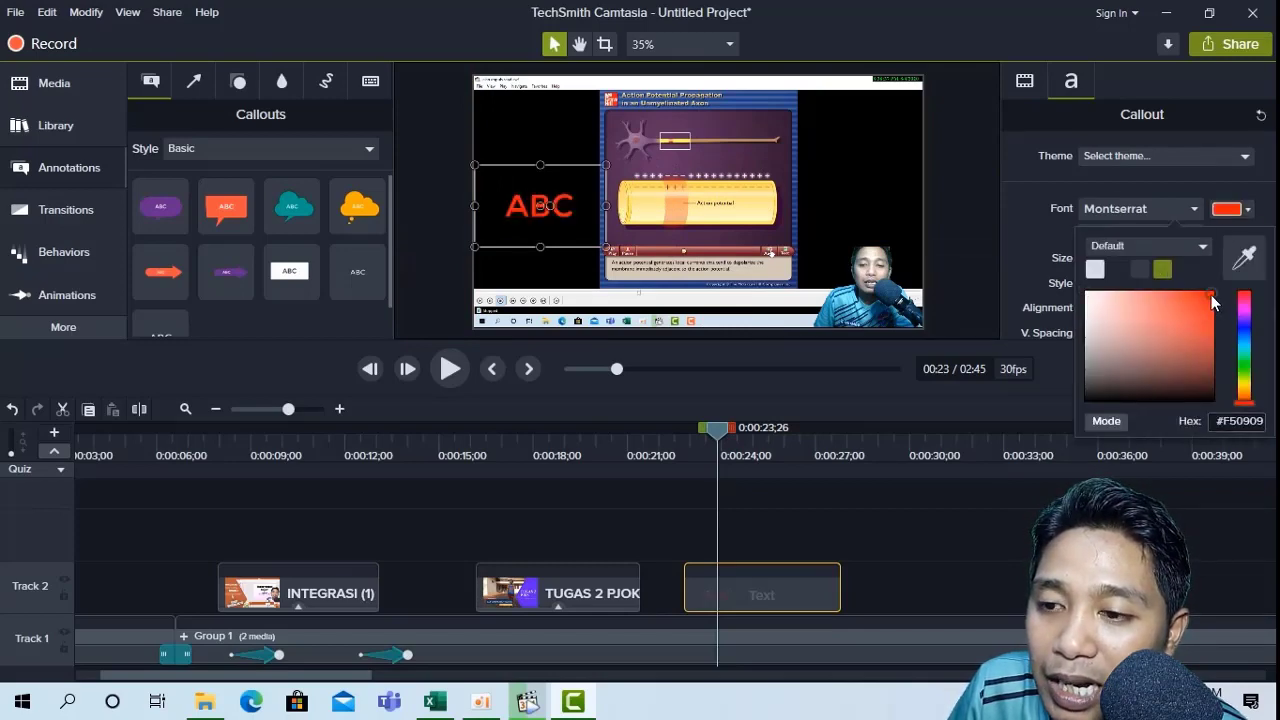
pyautogui.click(1245, 332)
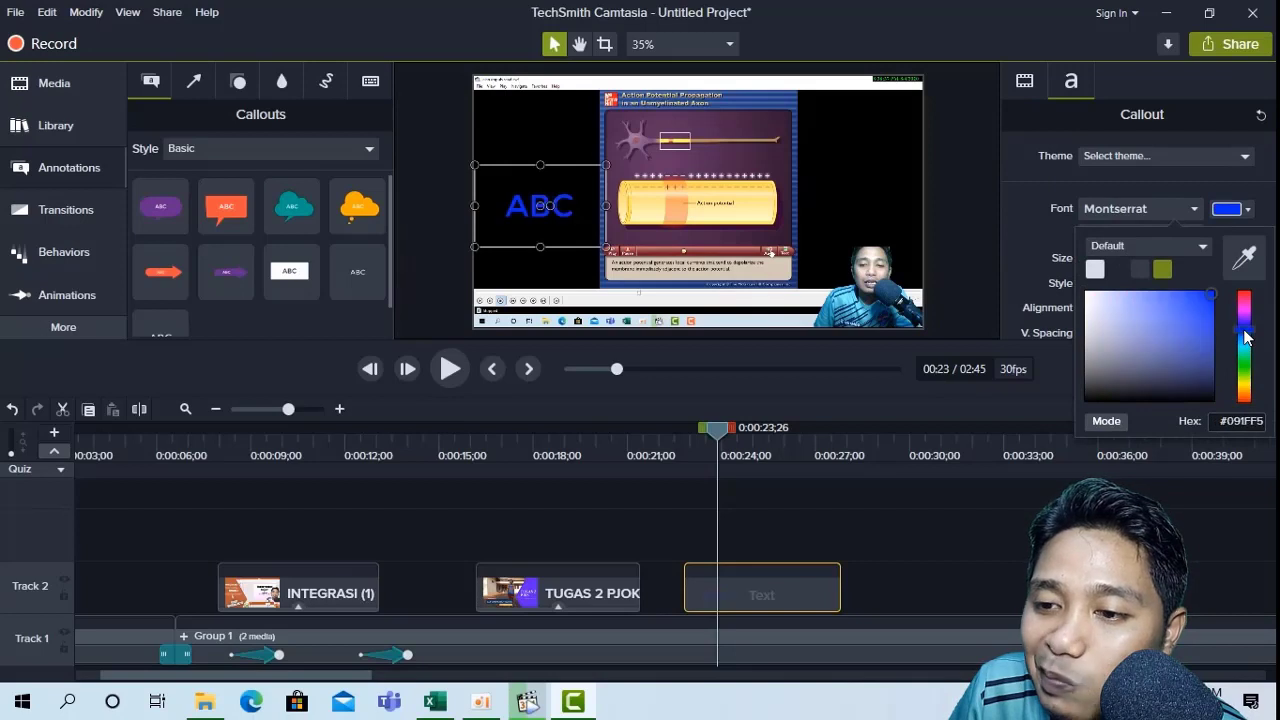
pyautogui.click(1205, 300)
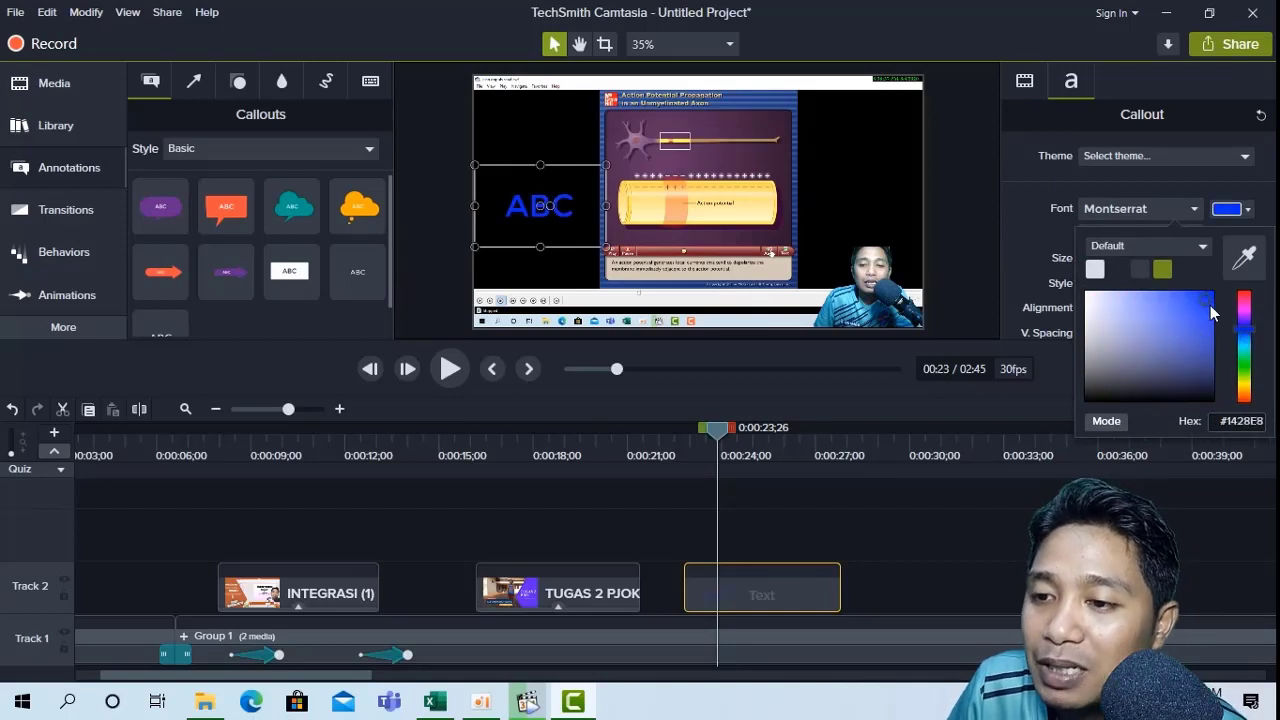
pyautogui.click(1211, 291)
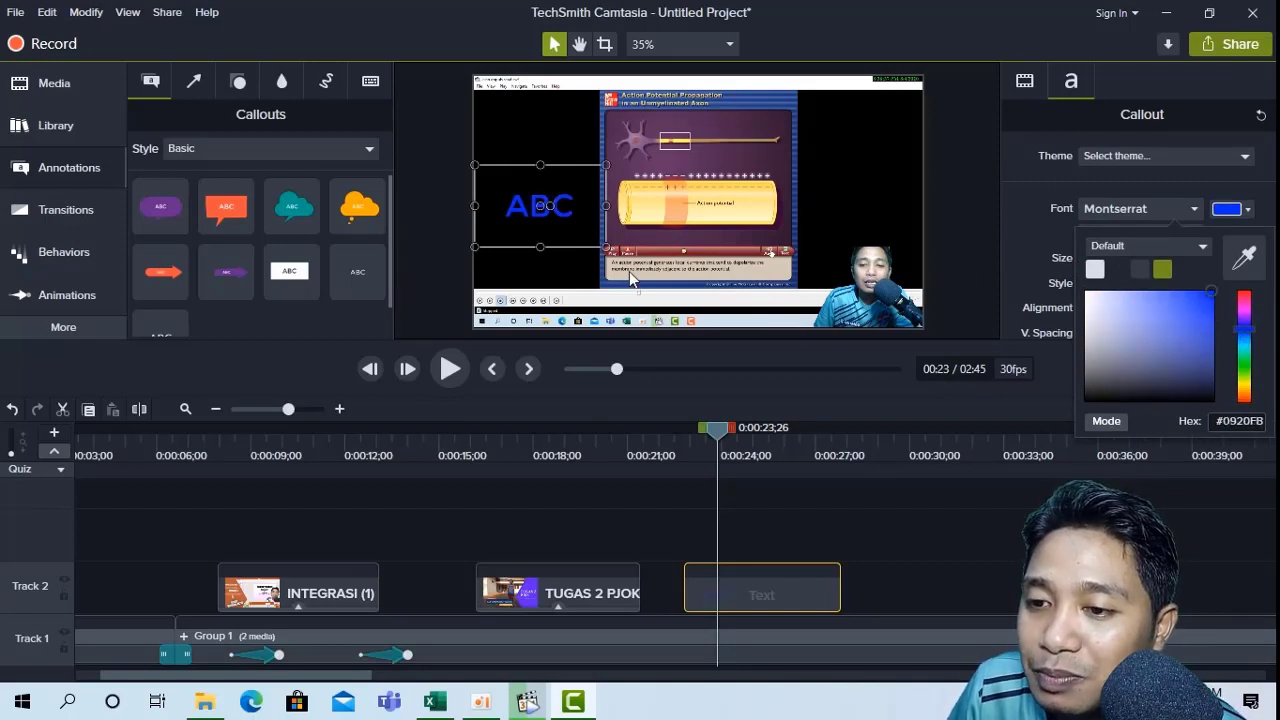
pyautogui.click(1012, 224)
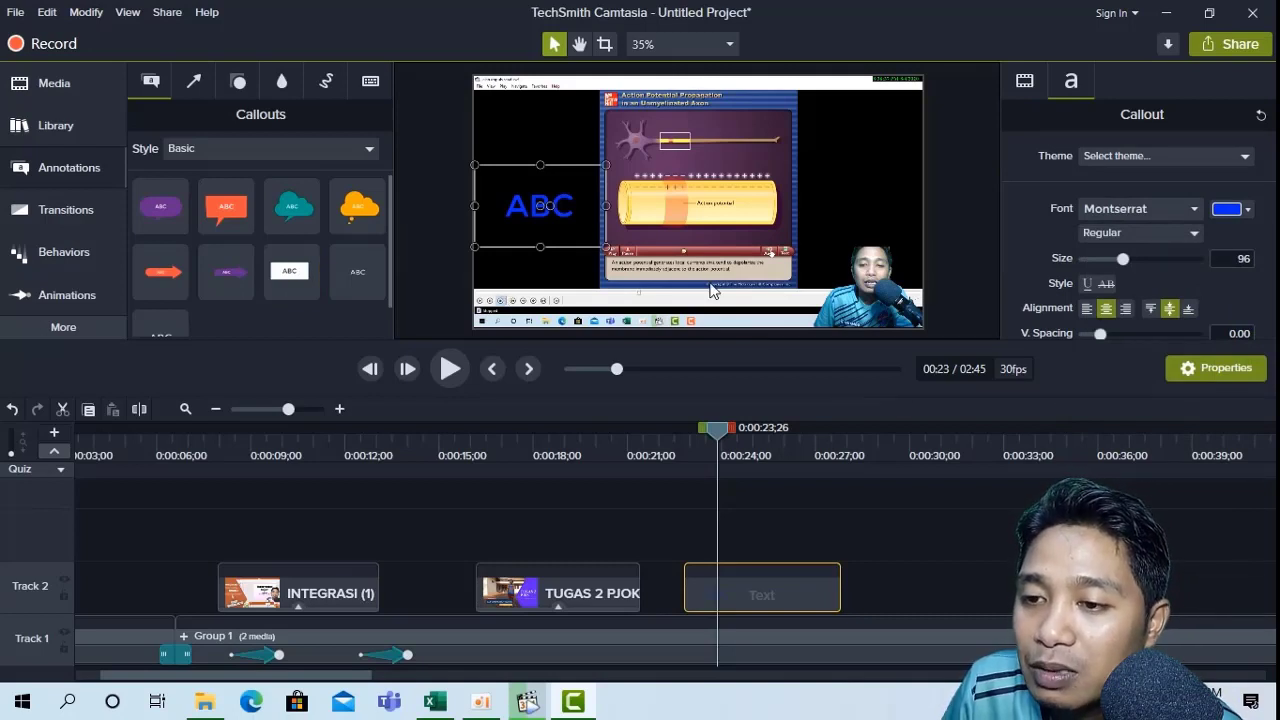
# Change the font of the text callout to Bahnschrift
pyautogui.click(1192, 238)
pyautogui.click(1193, 213)
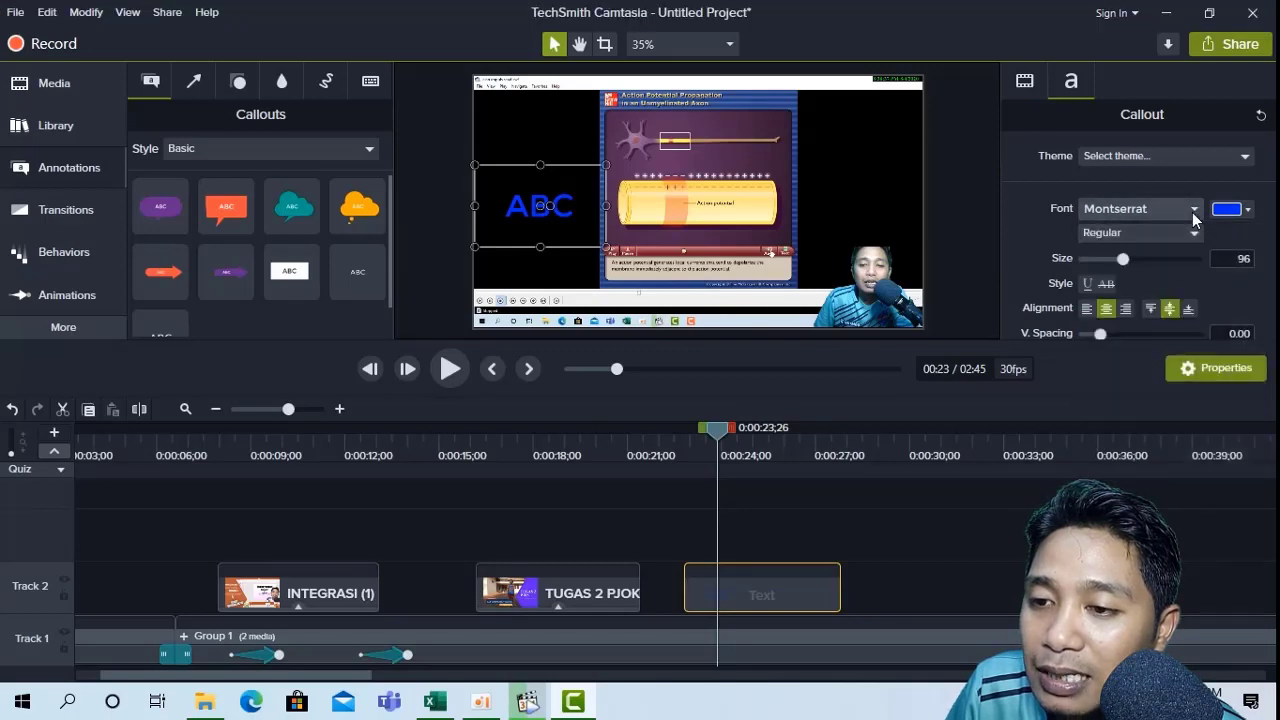
pyautogui.click(1193, 209)
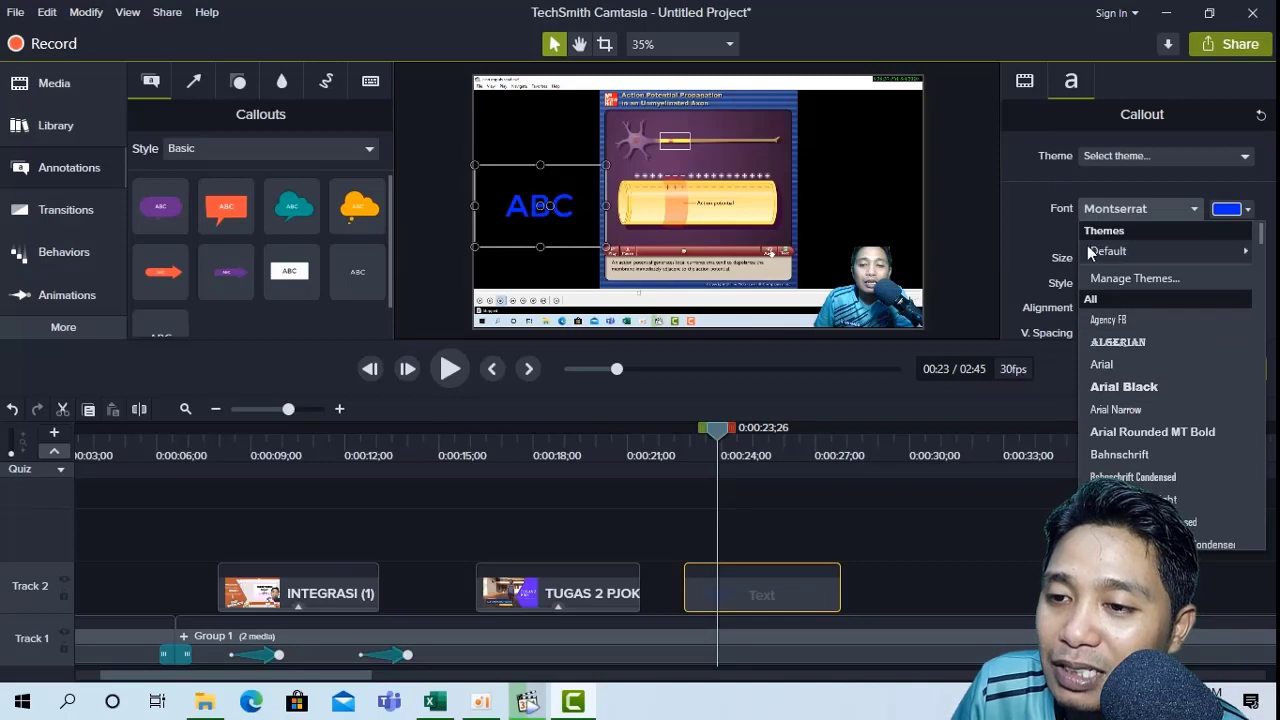
pyautogui.click(1135, 456)
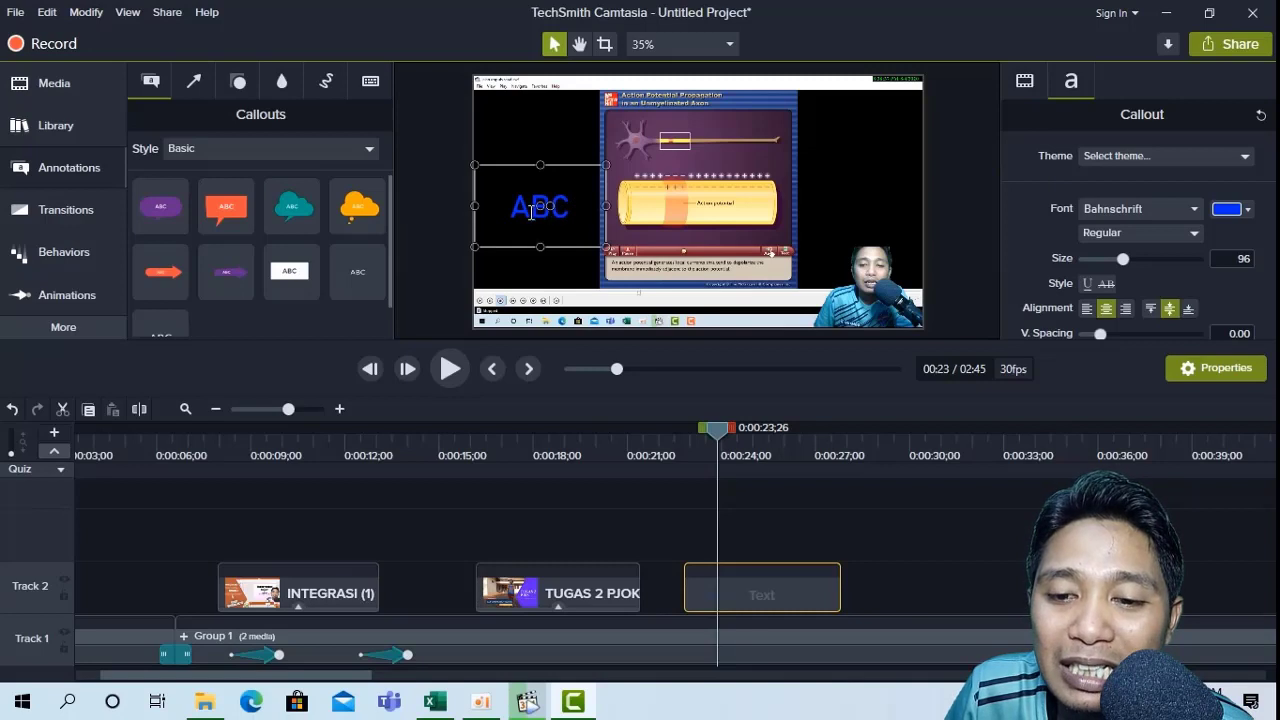
# Replace the ABC text in the blue callout with MAZ BIO
pyautogui.moveTo(702, 432); pyautogui.dragTo(647, 429)
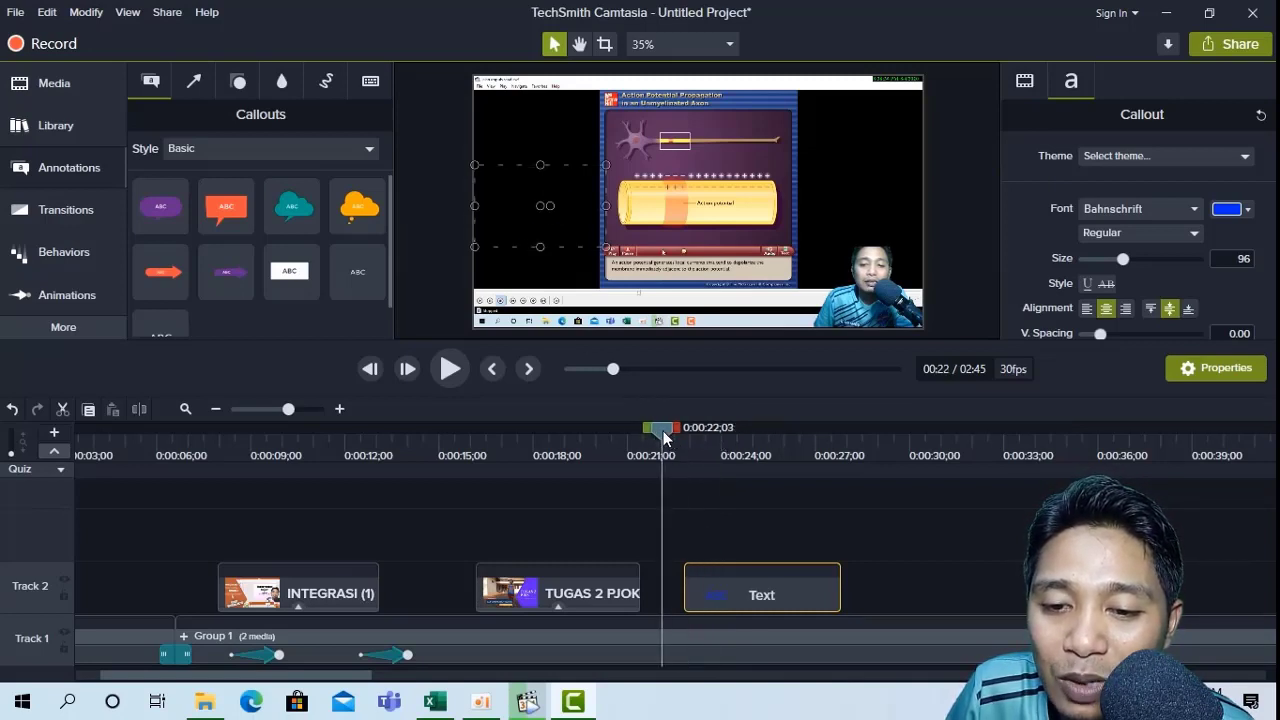
pyautogui.moveTo(663, 431); pyautogui.dragTo(715, 435)
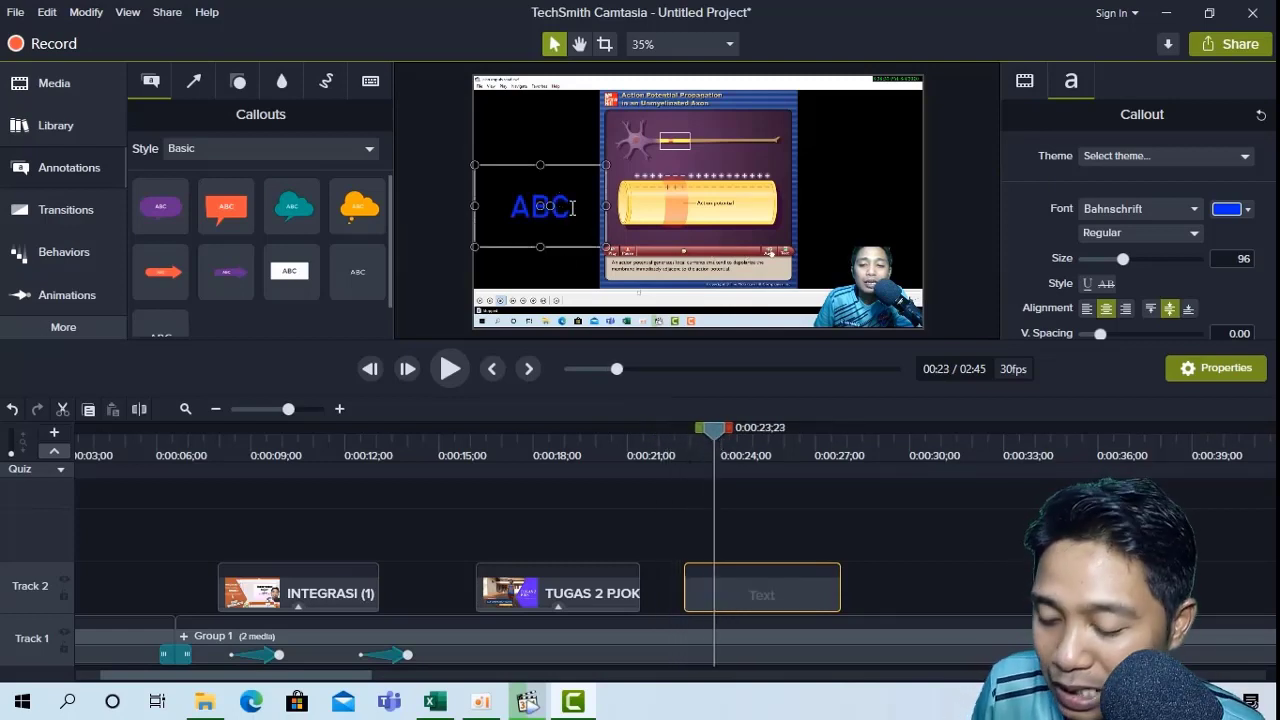
pyautogui.hotkey('ctrl', 'a')
pyautogui.press('BackSpace')
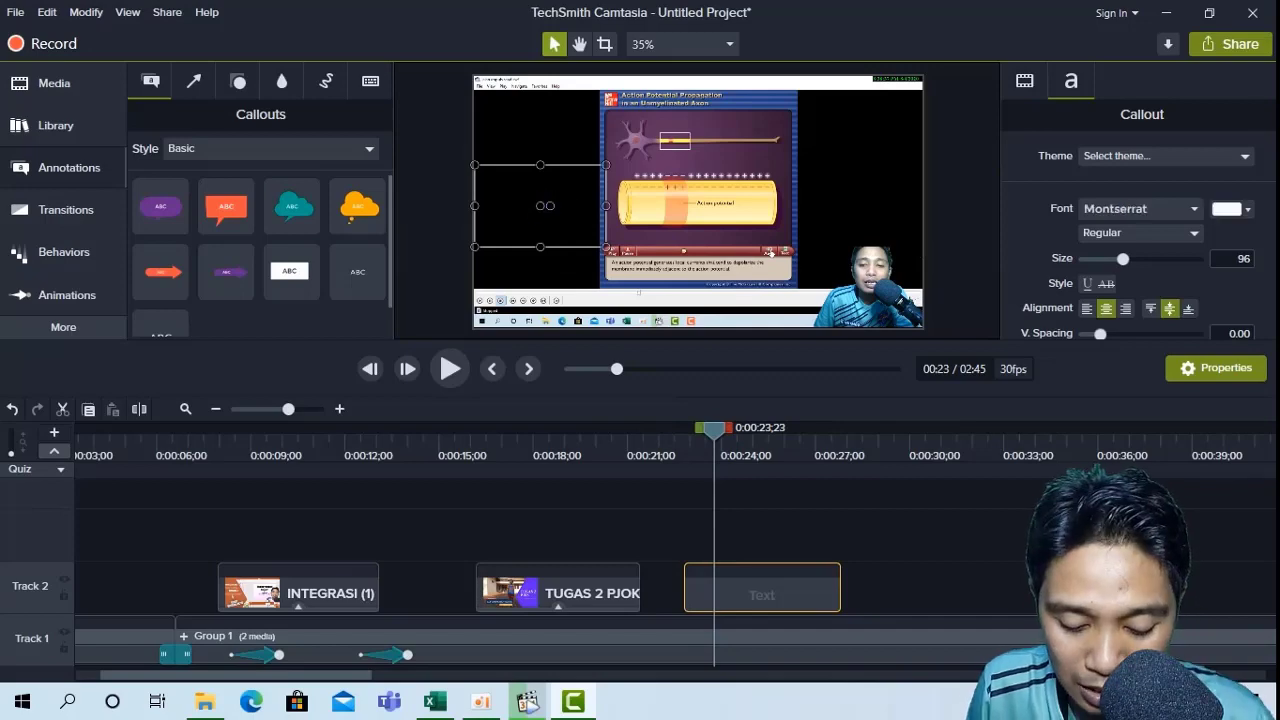
pyautogui.write('ANS')
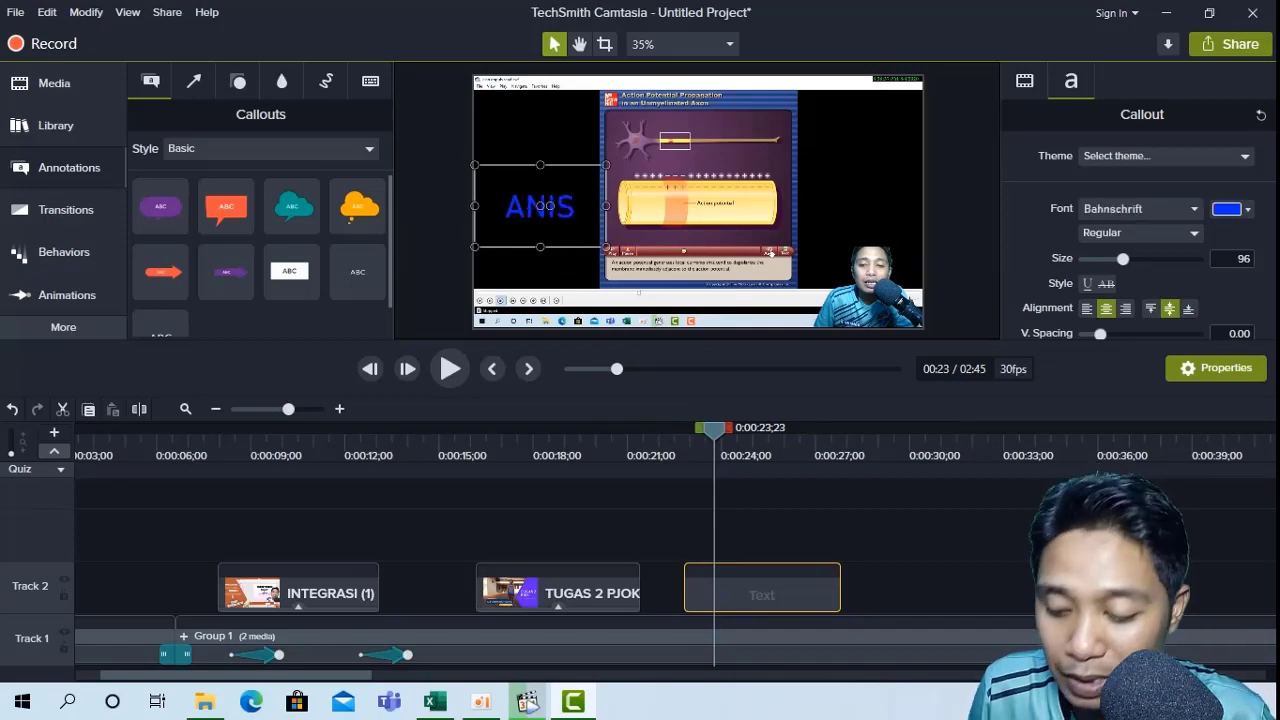
pyautogui.press('BackSpace')
pyautogui.write('I')
pyautogui.press('BackSpace')
pyautogui.press('BackSpace')
pyautogui.press('BackSpace')
pyautogui.write('MA')
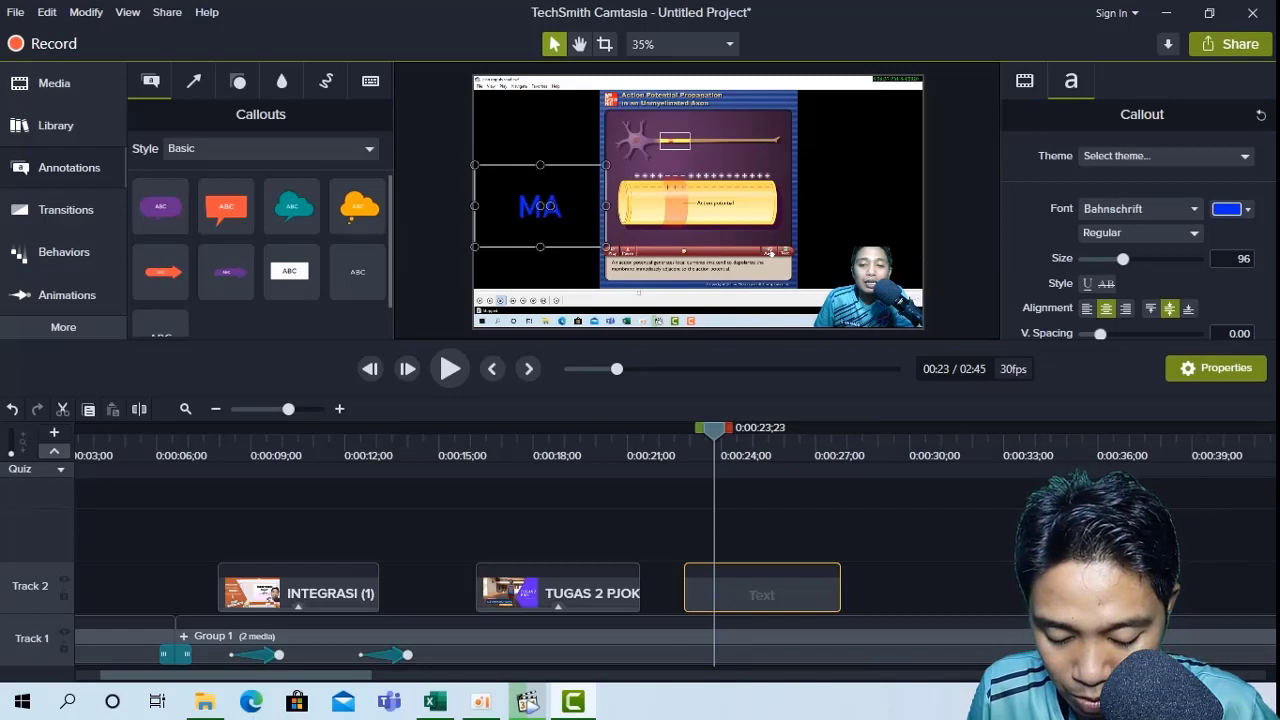
pyautogui.write('Z BIO')
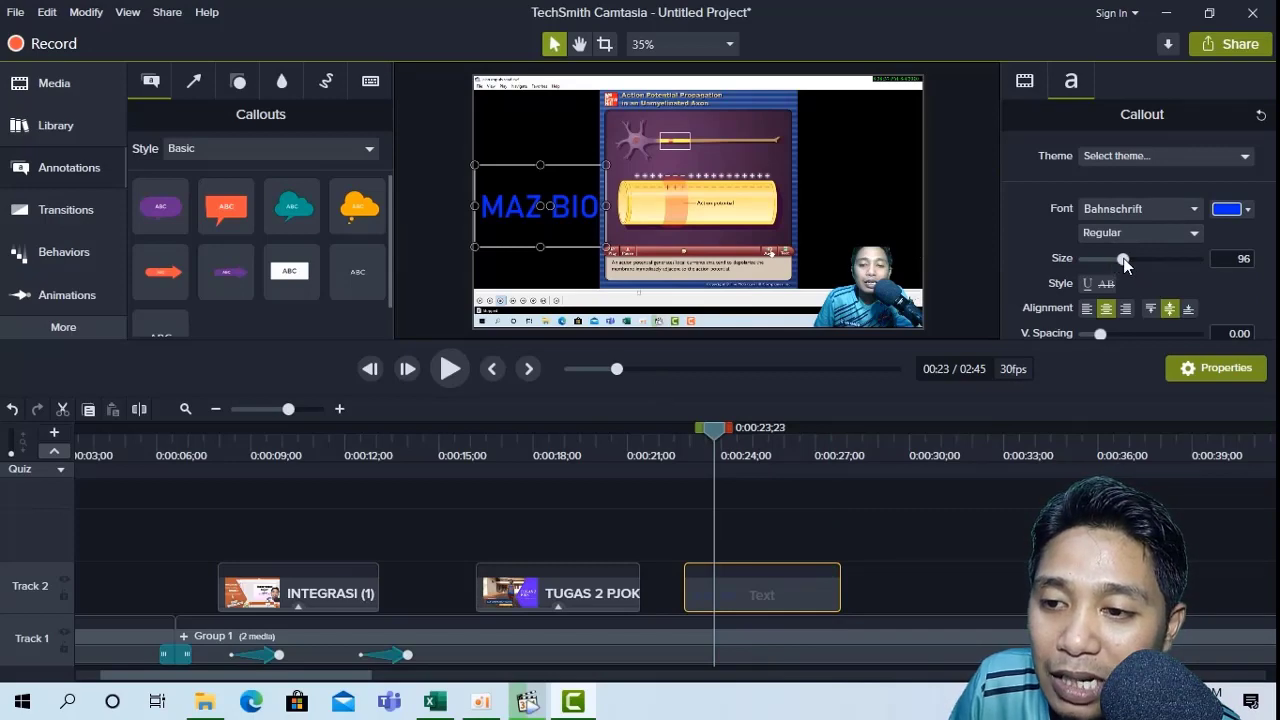
pyautogui.click(757, 570)
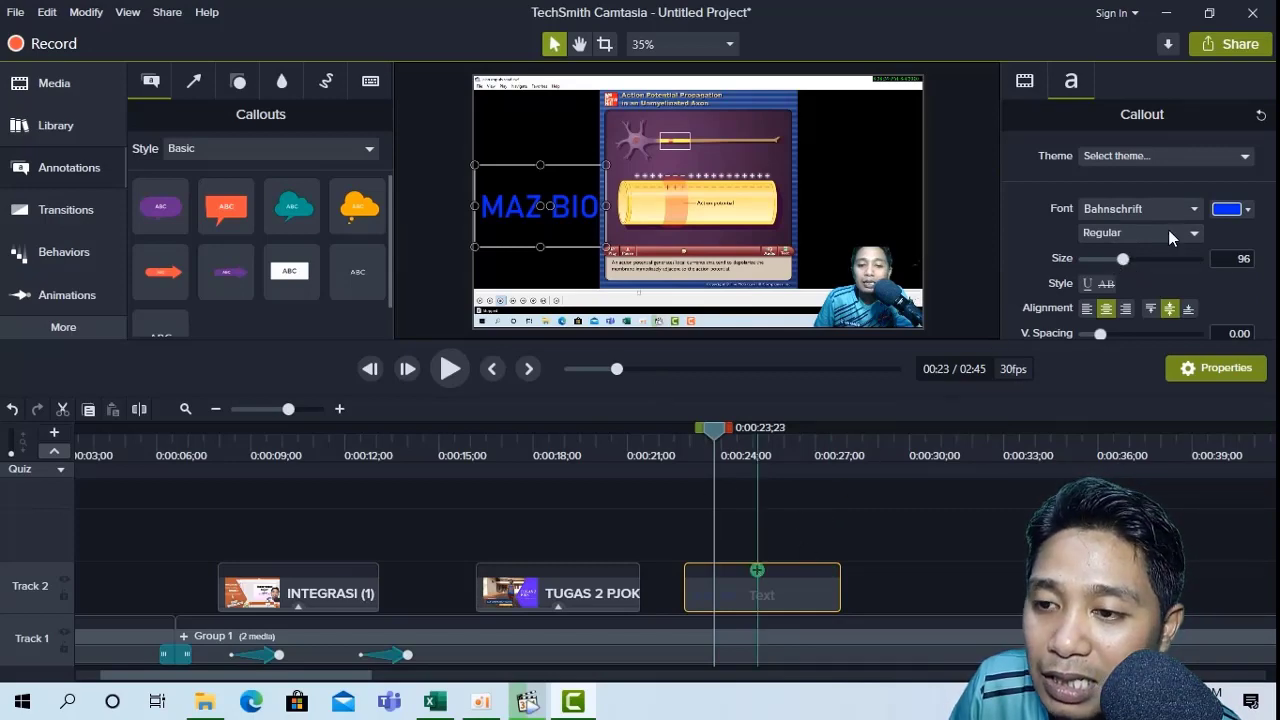
pyautogui.click(1018, 248)
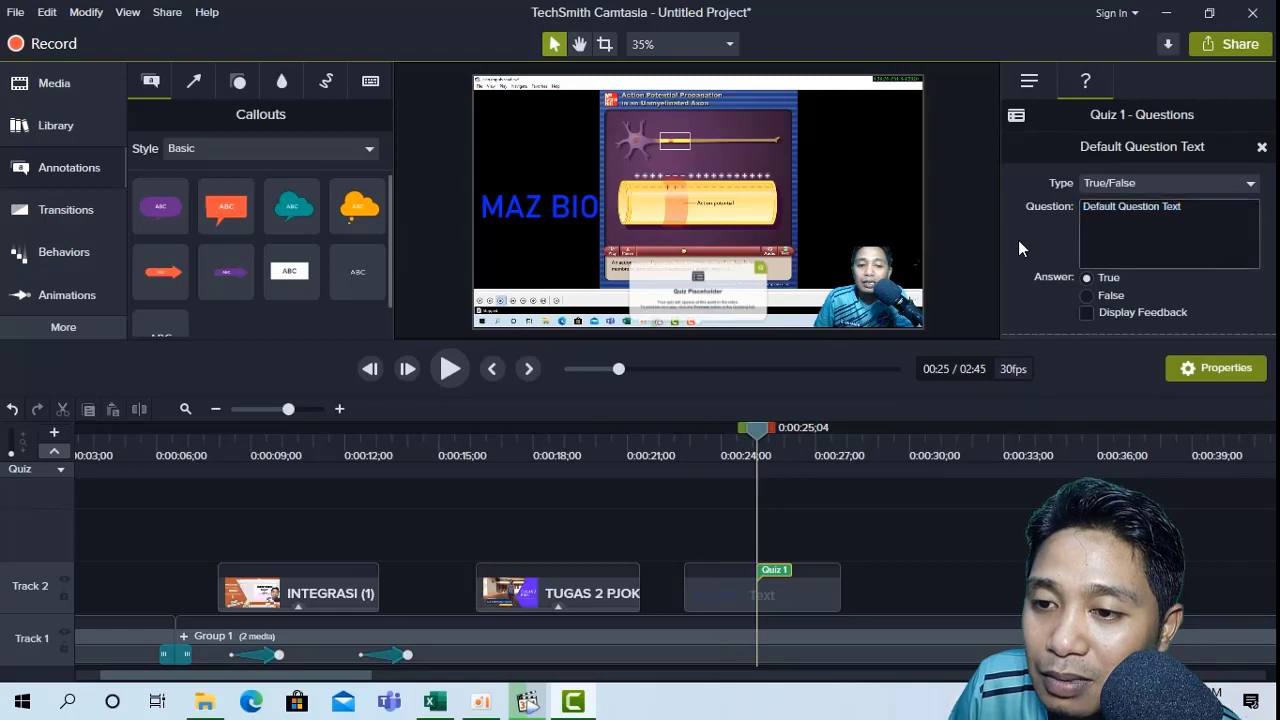
pyautogui.rightClick(775, 568)
pyautogui.click(822, 629)
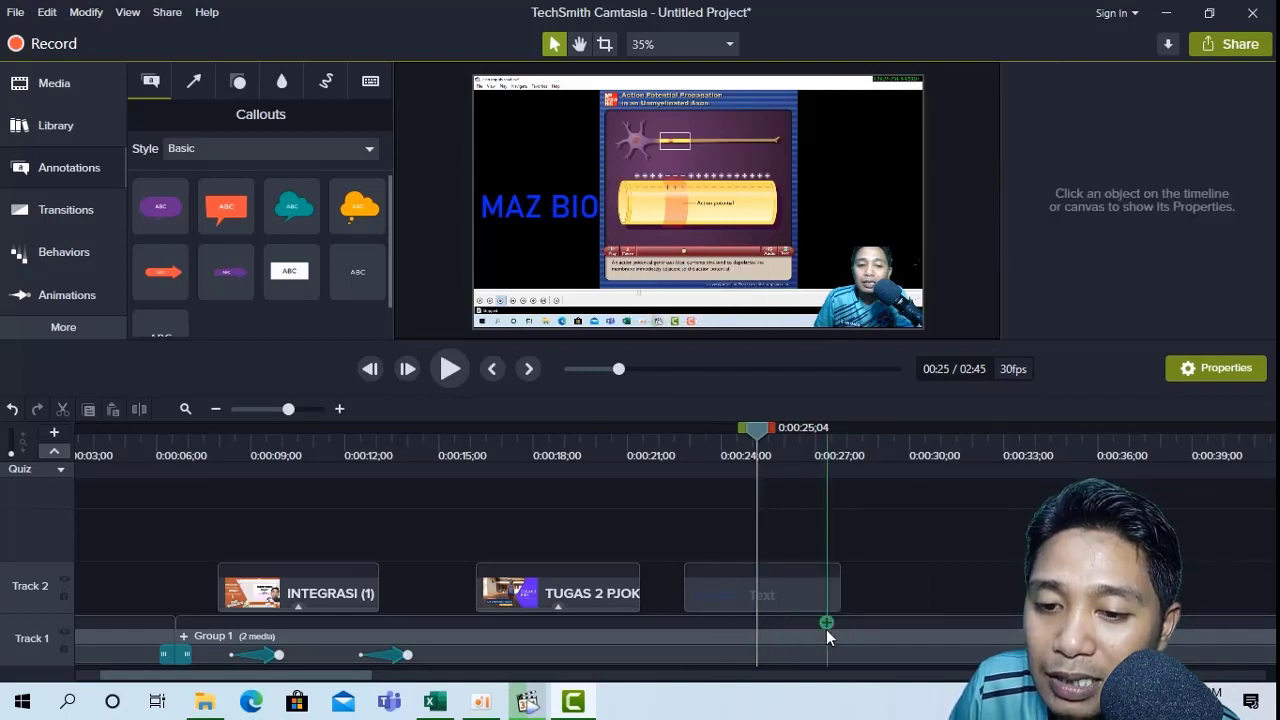
# Shorten the text callout on Track 2 to end at about 0:00:27 and return the playhead to its start at 0:00:22;23
pyautogui.moveTo(771, 452); pyautogui.dragTo(703, 432)
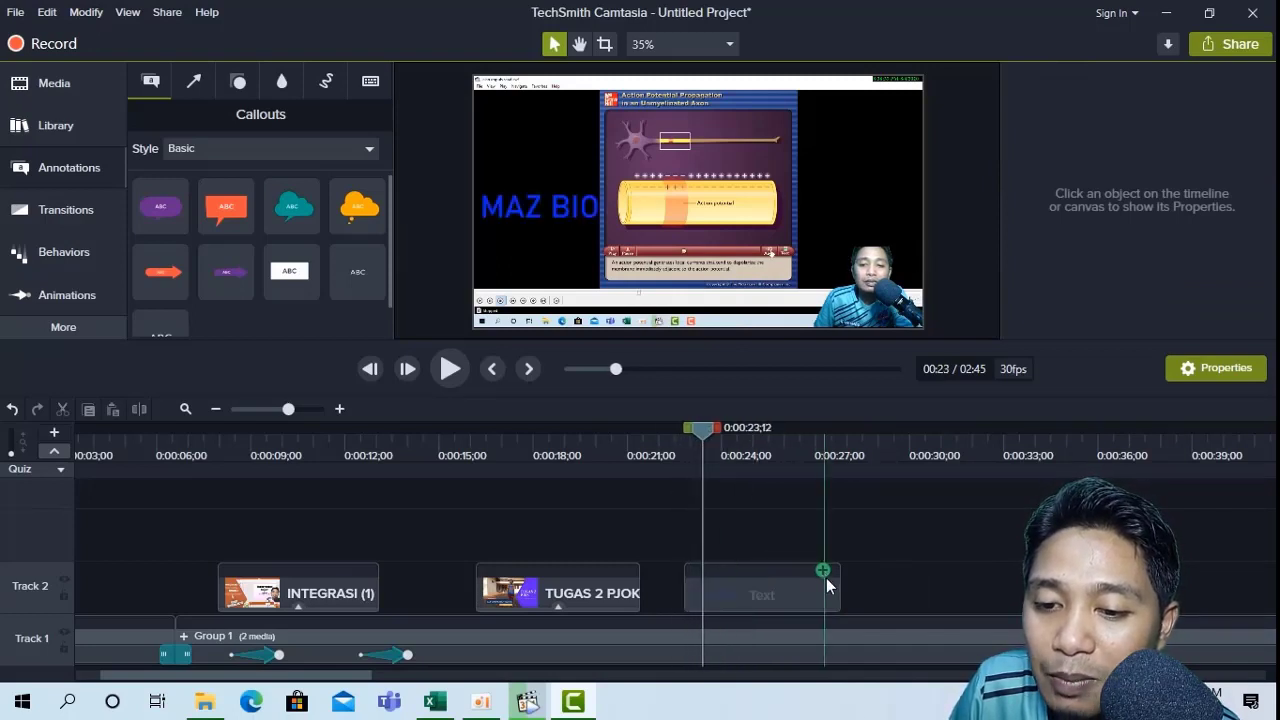
pyautogui.click(783, 590)
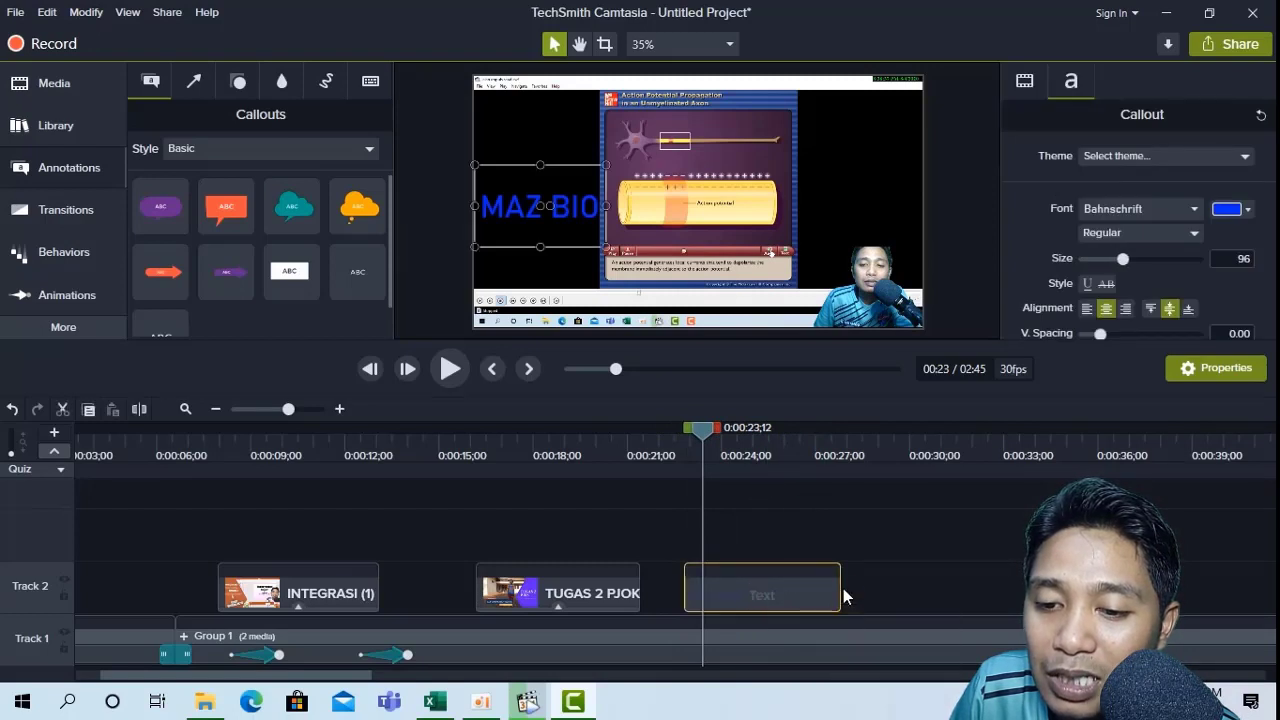
pyautogui.moveTo(840, 589)
pyautogui.mouseDown()
pyautogui.moveTo(750, 592)
pyautogui.moveTo(822, 595)
pyautogui.mouseUp()
pyautogui.moveTo(693, 434); pyautogui.dragTo(680, 441)
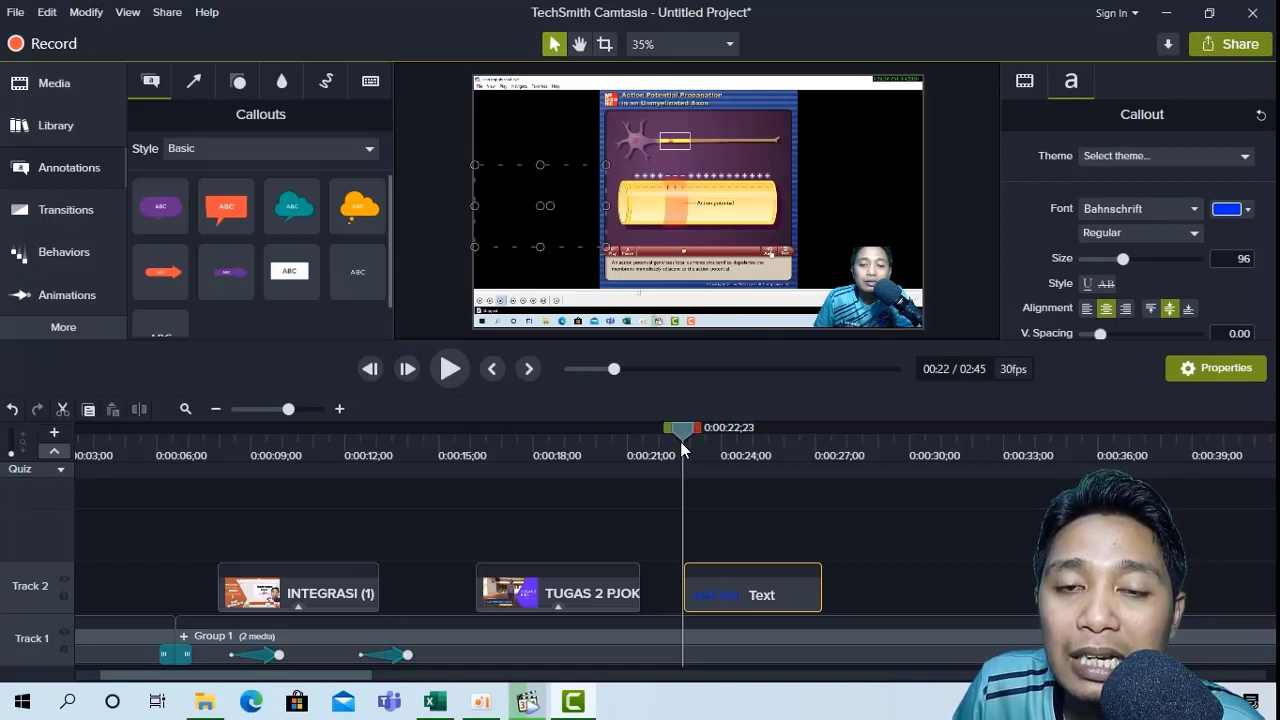
# Browse the available text behaviors and move the playhead to 0:00:24;06 within the text callout
pyautogui.click(55, 260)
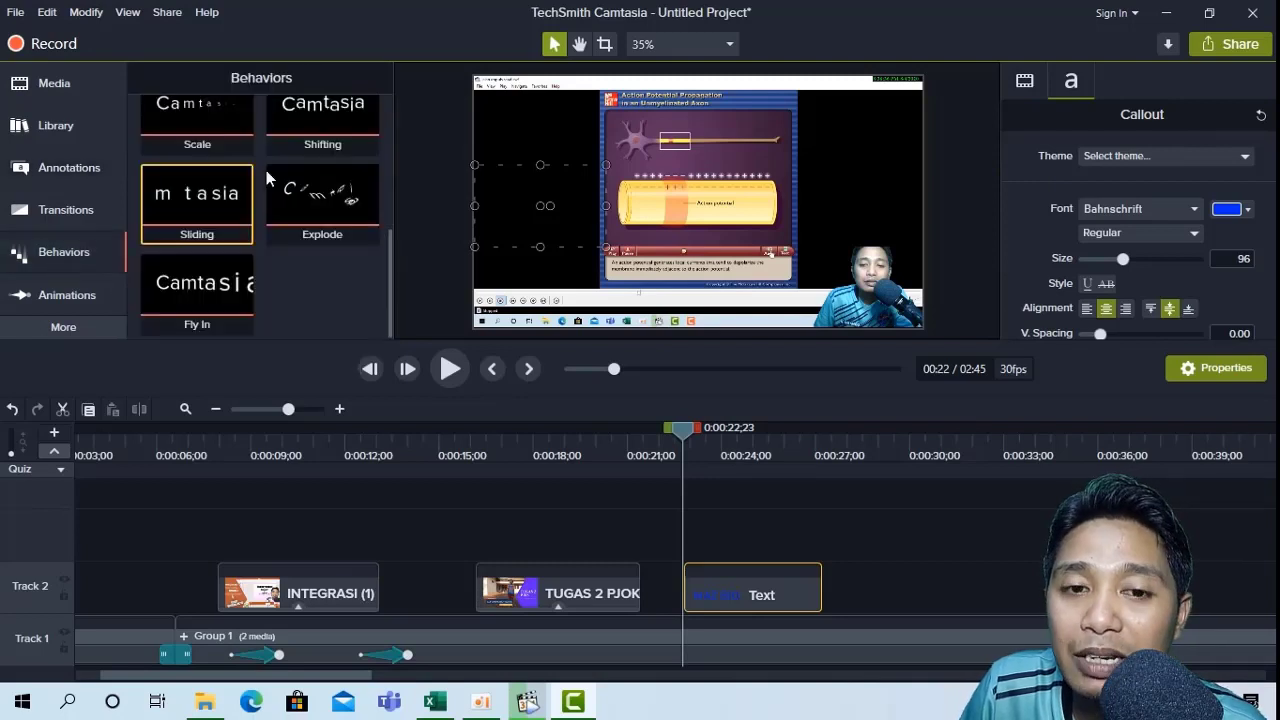
pyautogui.scroll(1, 320, 260)
pyautogui.scroll(1, 316, 262)
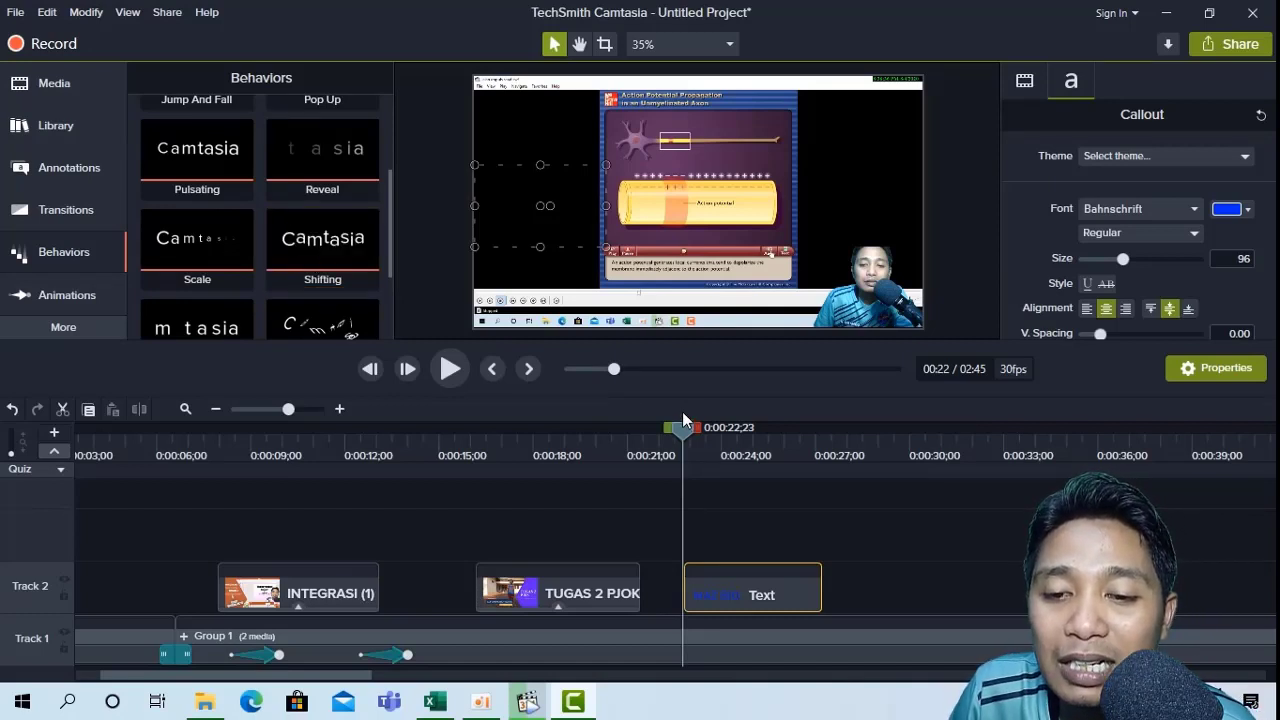
pyautogui.moveTo(683, 440); pyautogui.dragTo(728, 440)
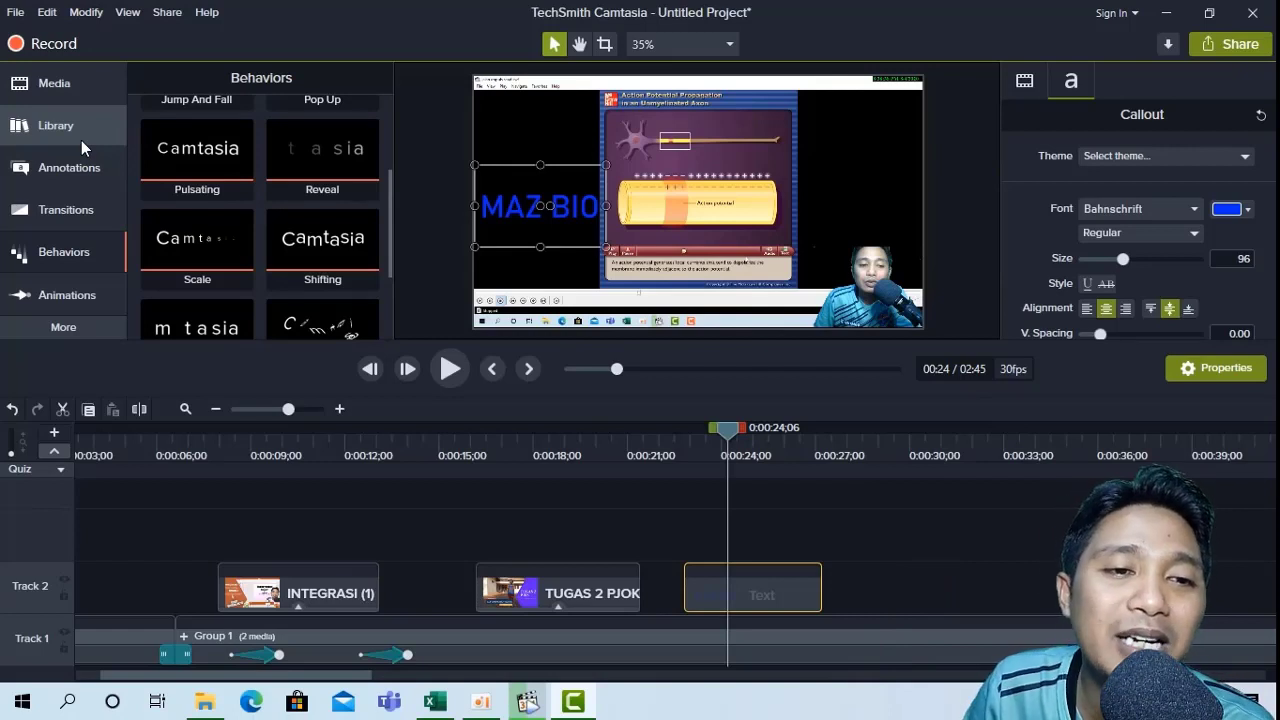
# Open the TechSmith Assets website from the library's download link and look through its customizable asset categories
pyautogui.click(44, 133)
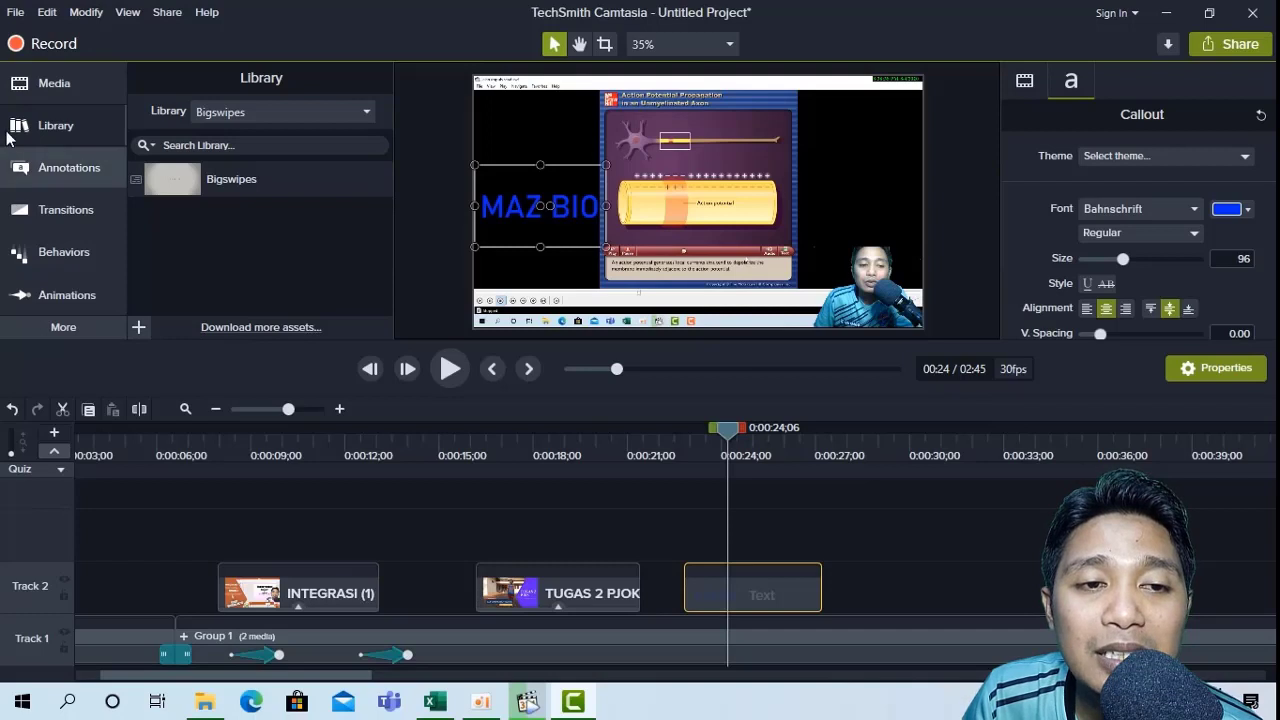
pyautogui.click(43, 91)
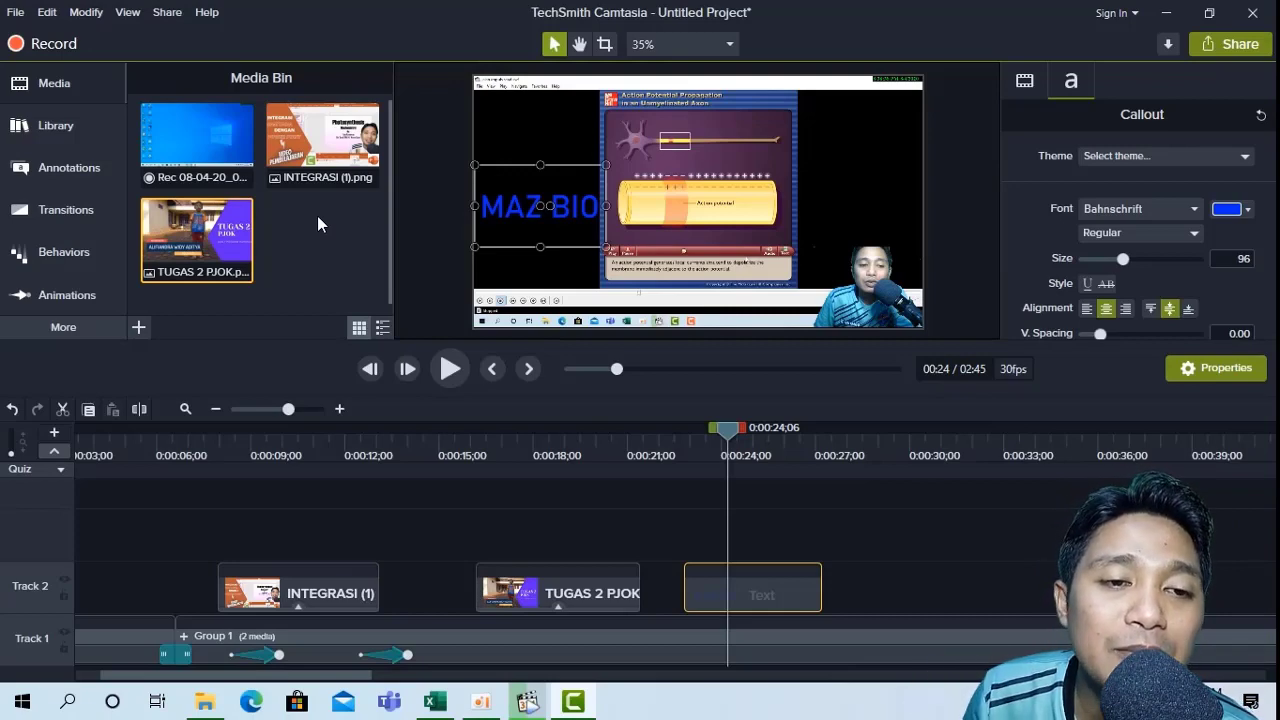
pyautogui.click(45, 124)
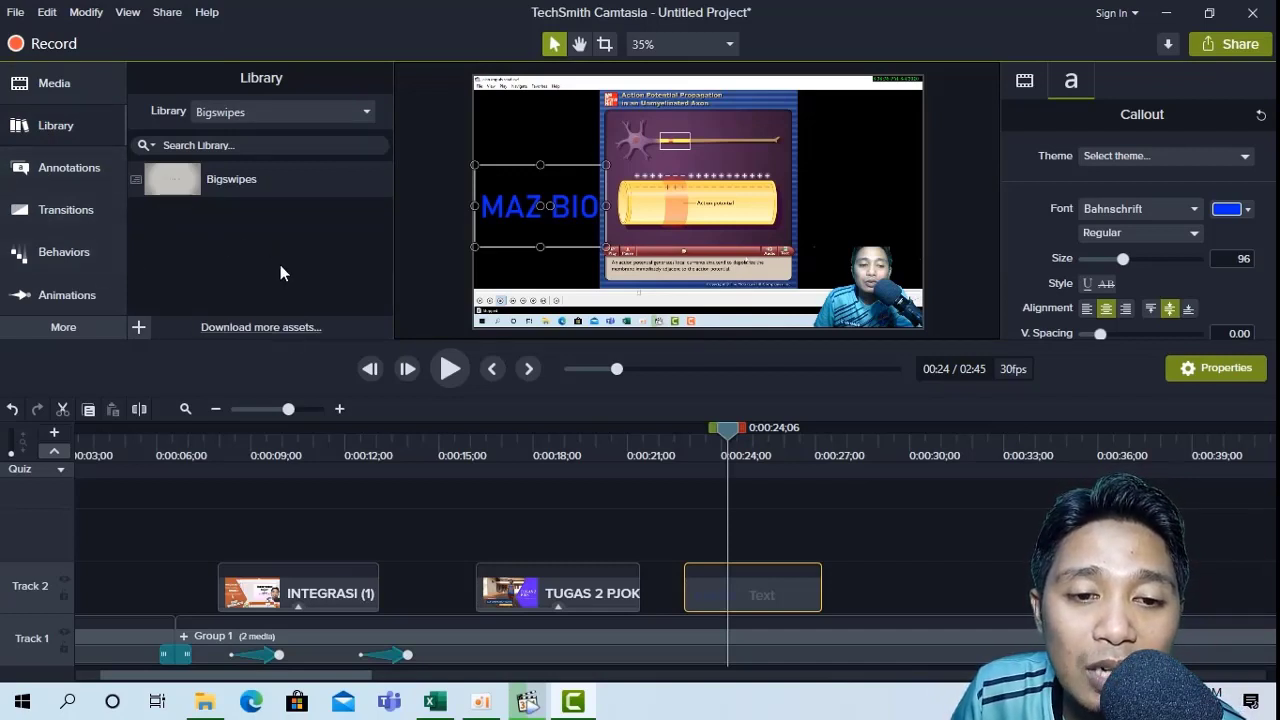
pyautogui.click(251, 334)
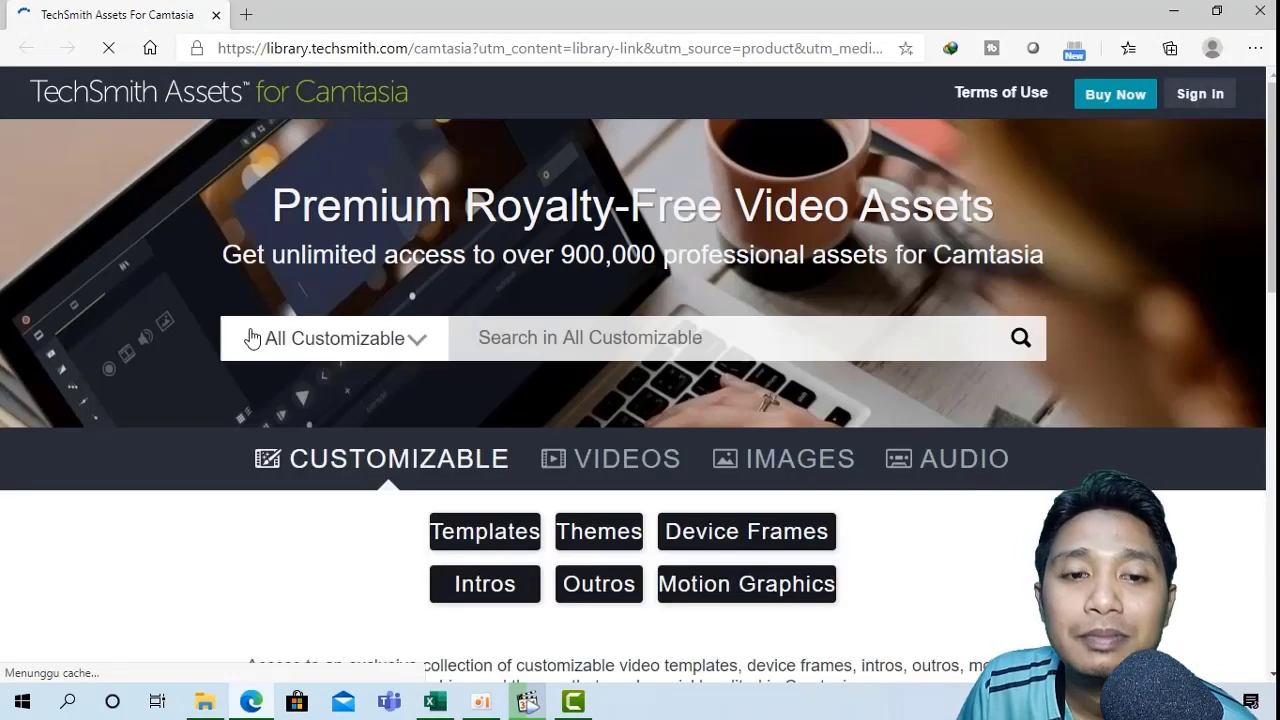
pyautogui.scroll(-1, 890, 256)
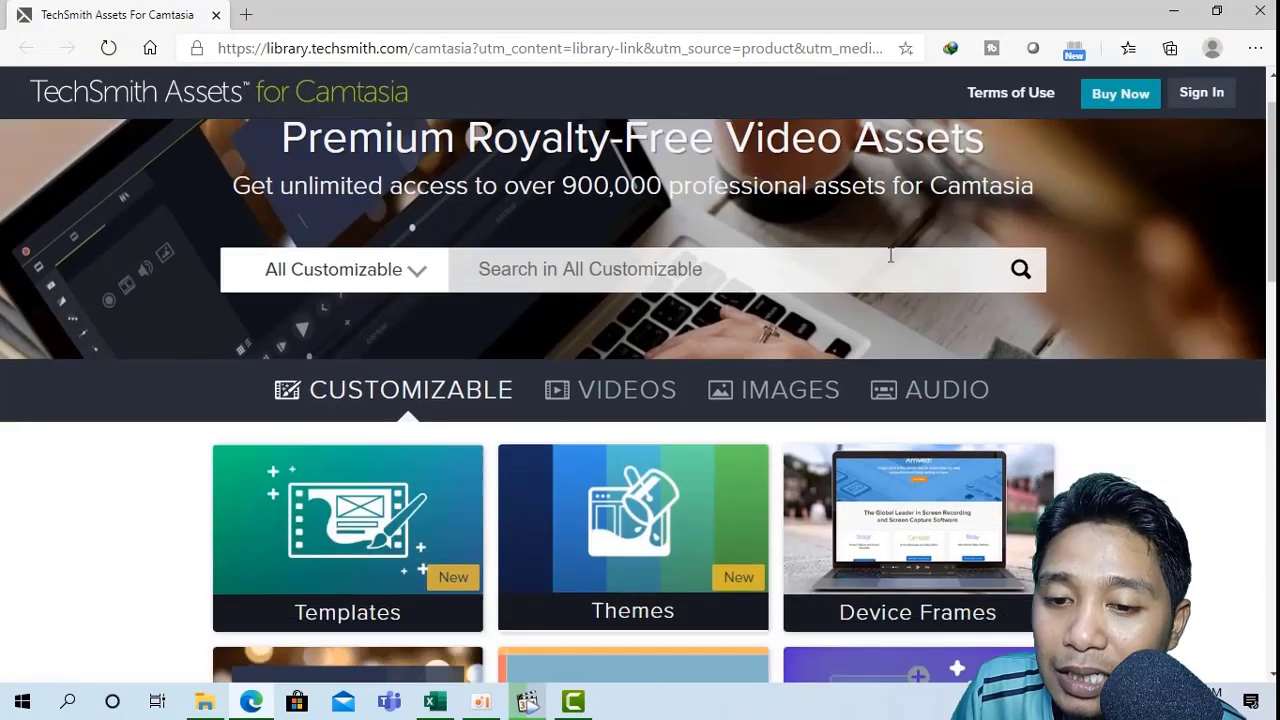
pyautogui.scroll(-4, 890, 256)
pyautogui.scroll(2, 790, 286)
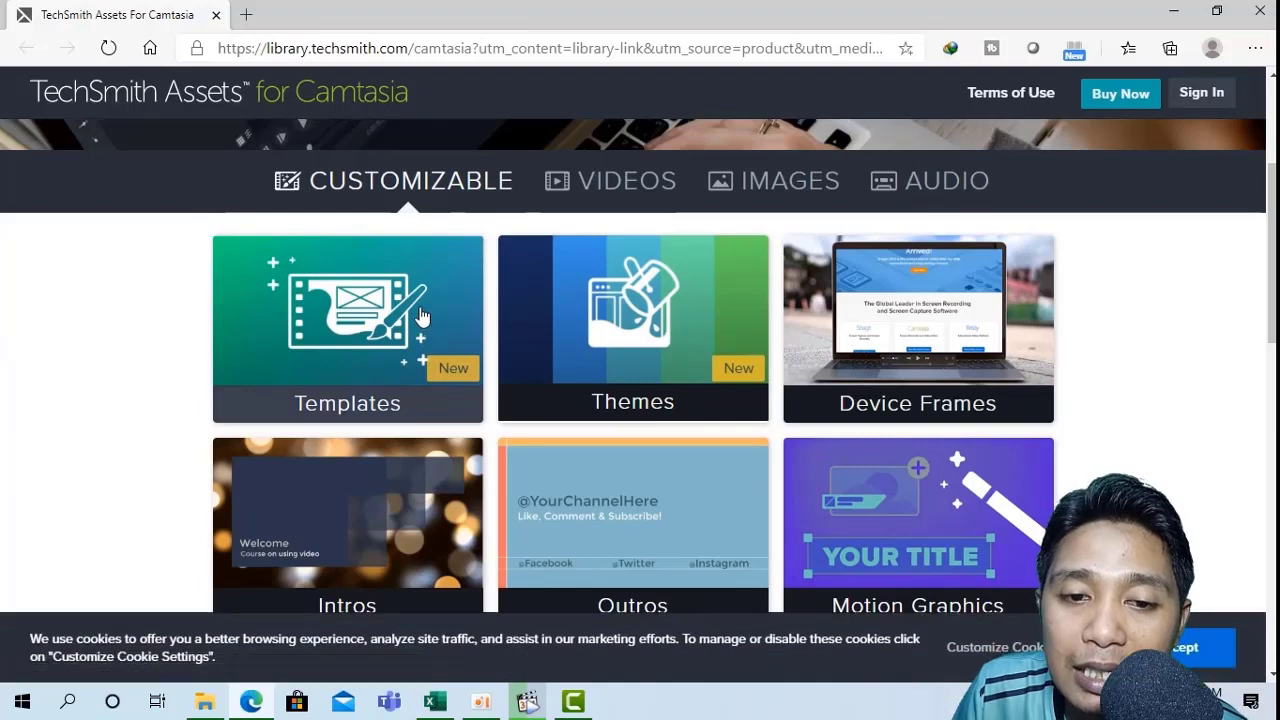
pyautogui.scroll(-2, 646, 366)
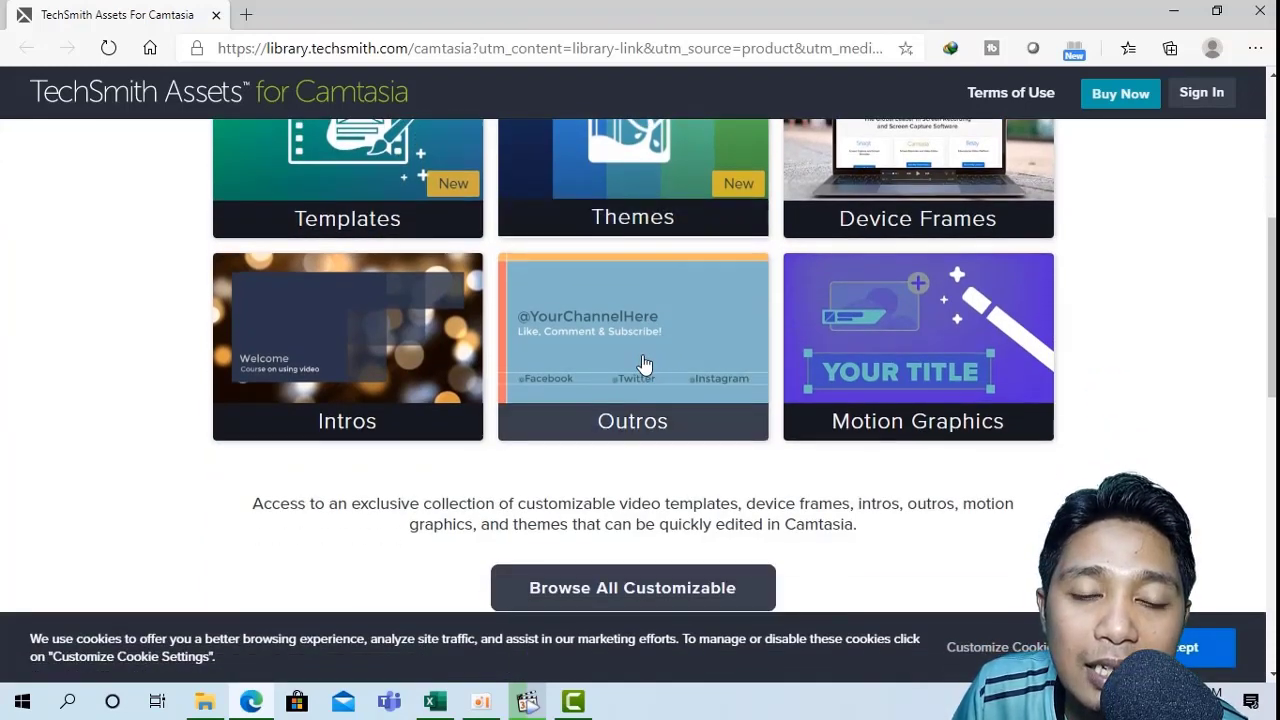
pyautogui.scroll(1, 644, 364)
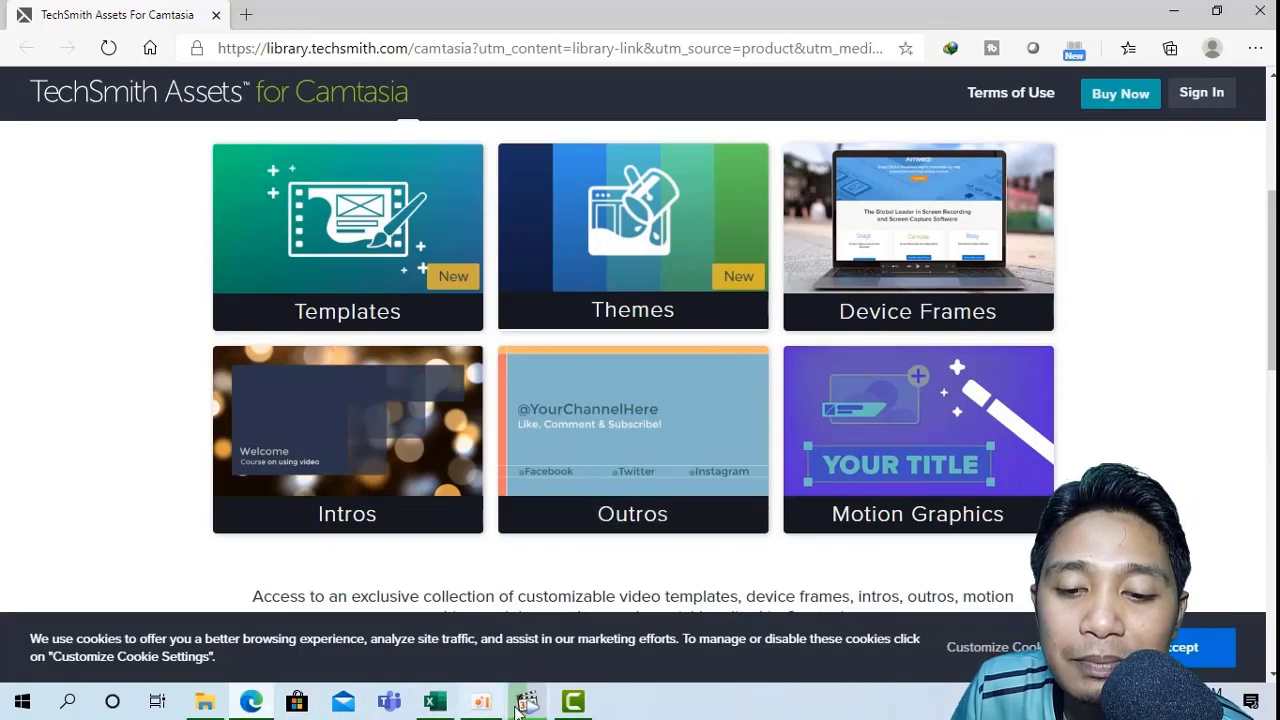
# Return to Camtasia and import the zipped library cornercircles from the Downloads folder as a new library
pyautogui.click(571, 703)
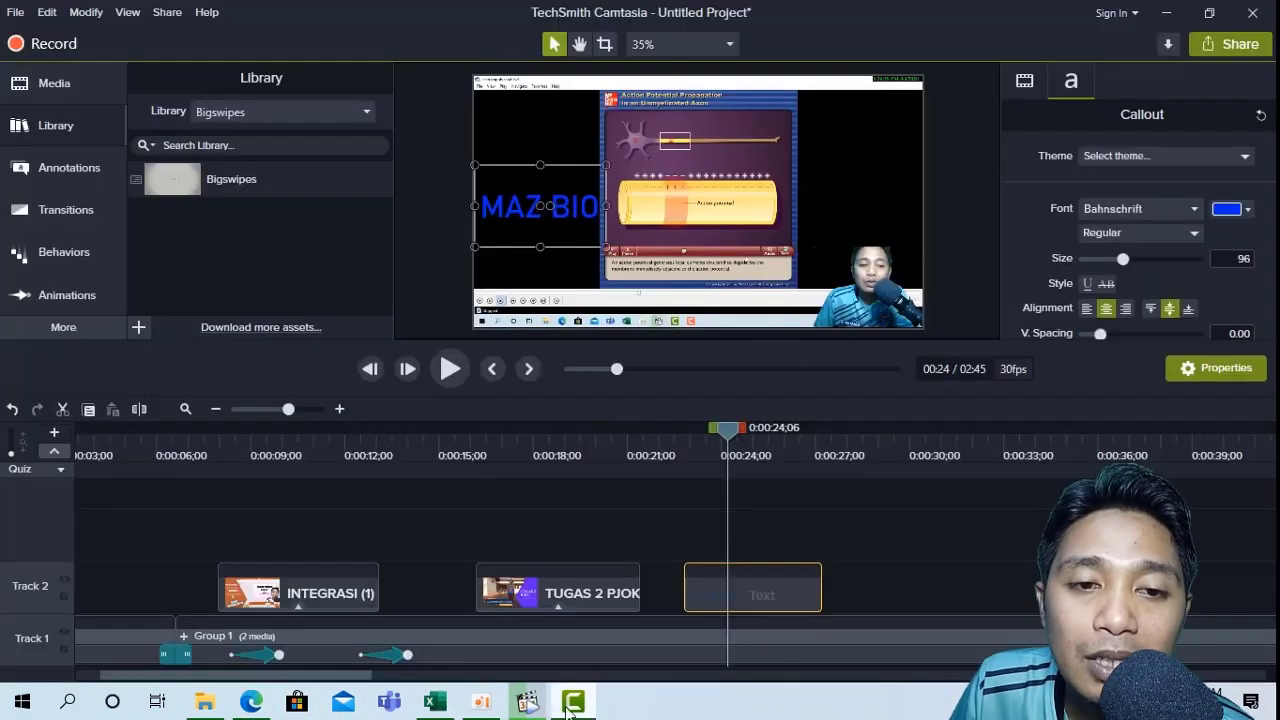
pyautogui.rightClick(241, 227)
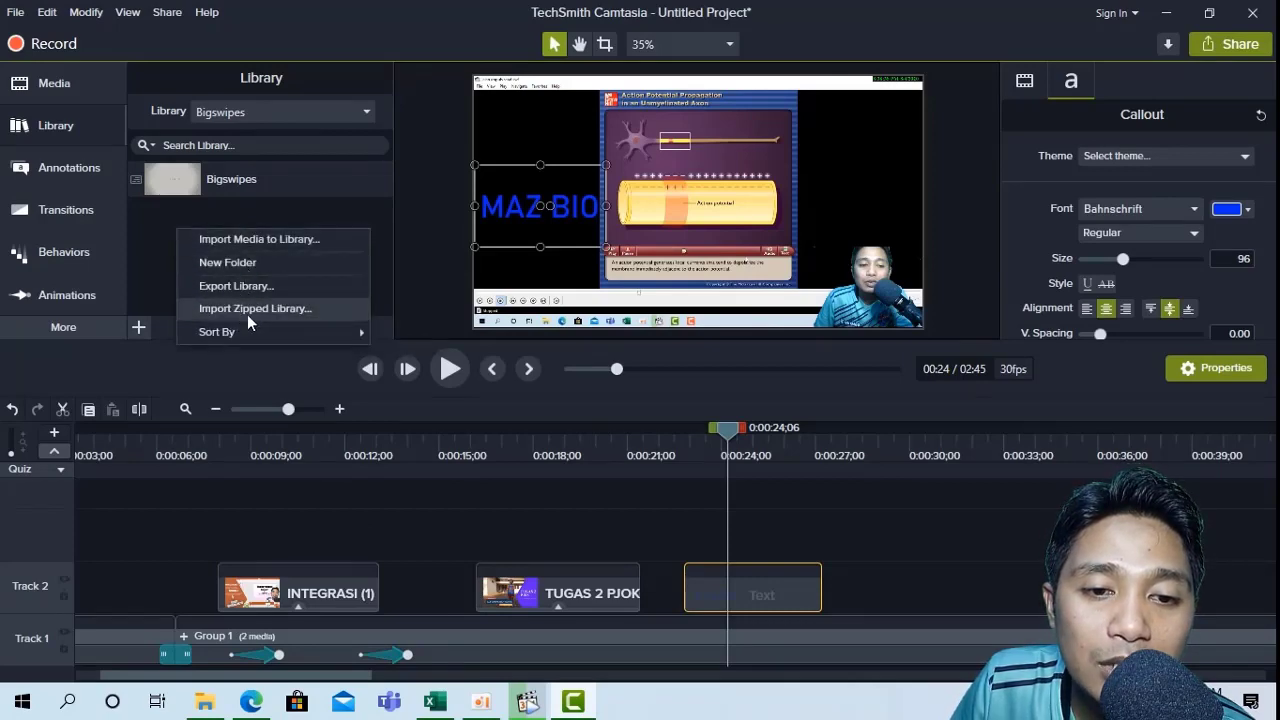
pyautogui.click(160, 215)
pyautogui.rightClick(175, 216)
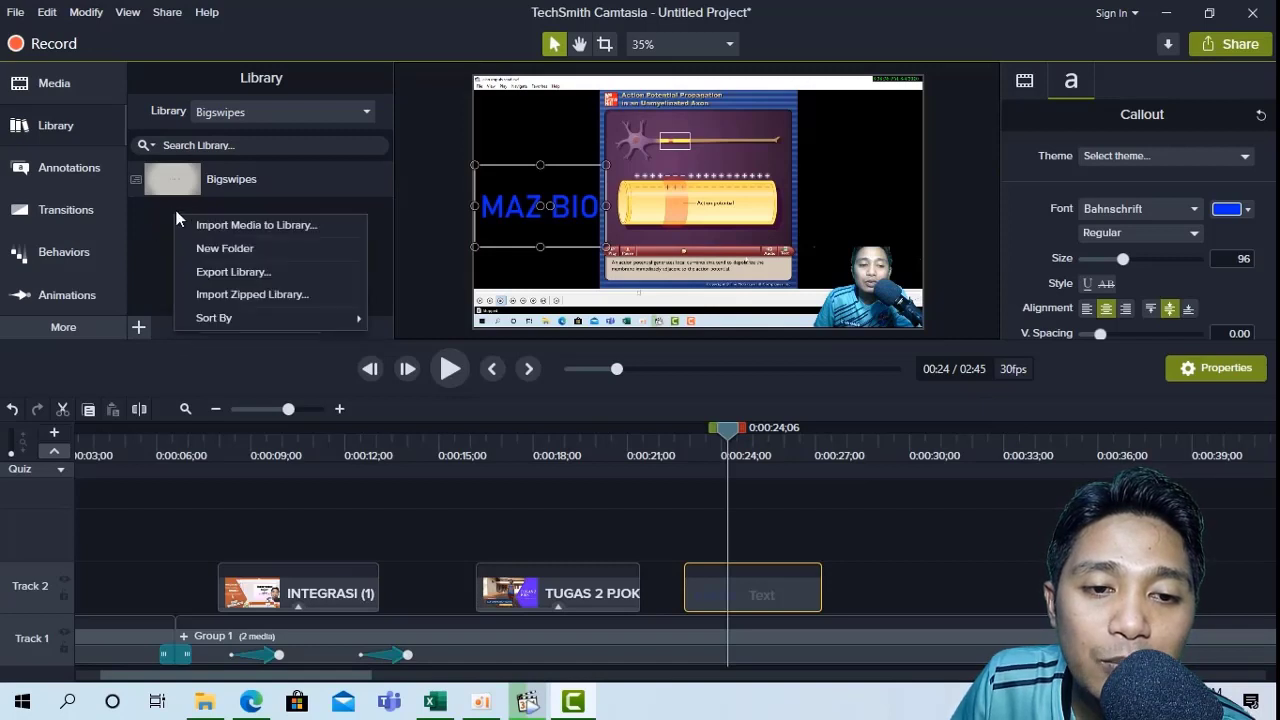
pyautogui.click(248, 295)
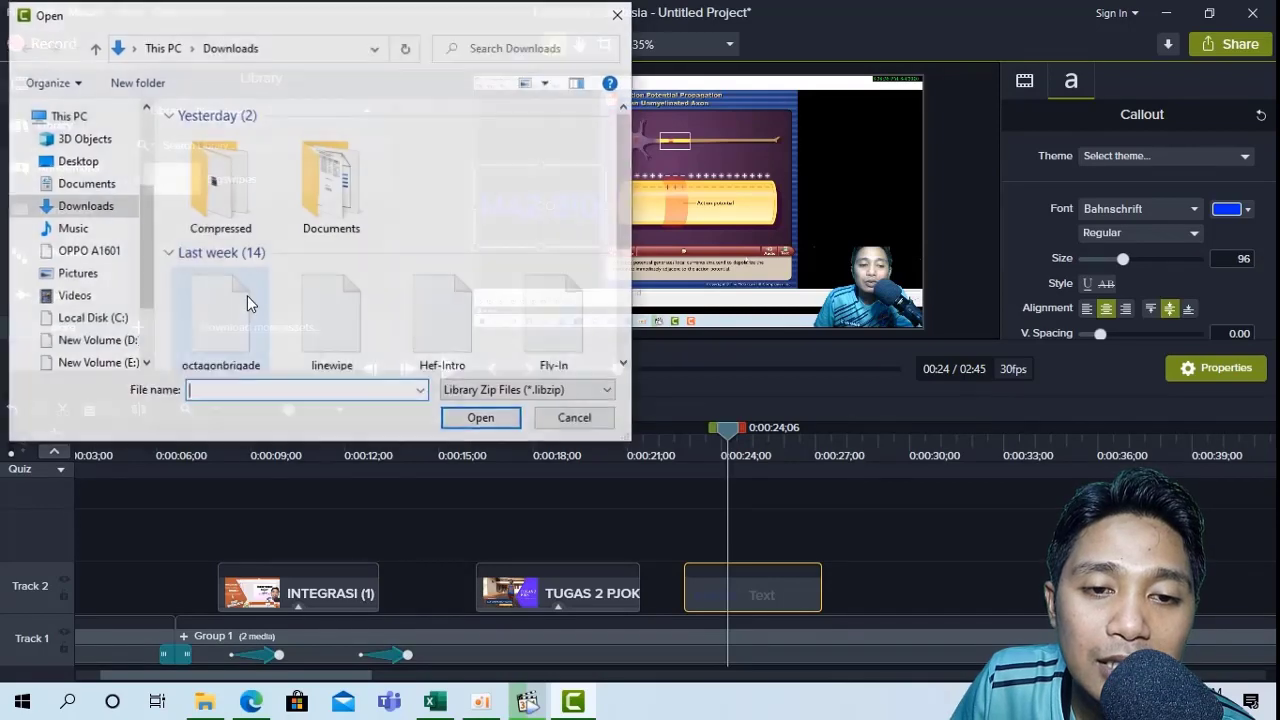
pyautogui.scroll(-1, 426, 253)
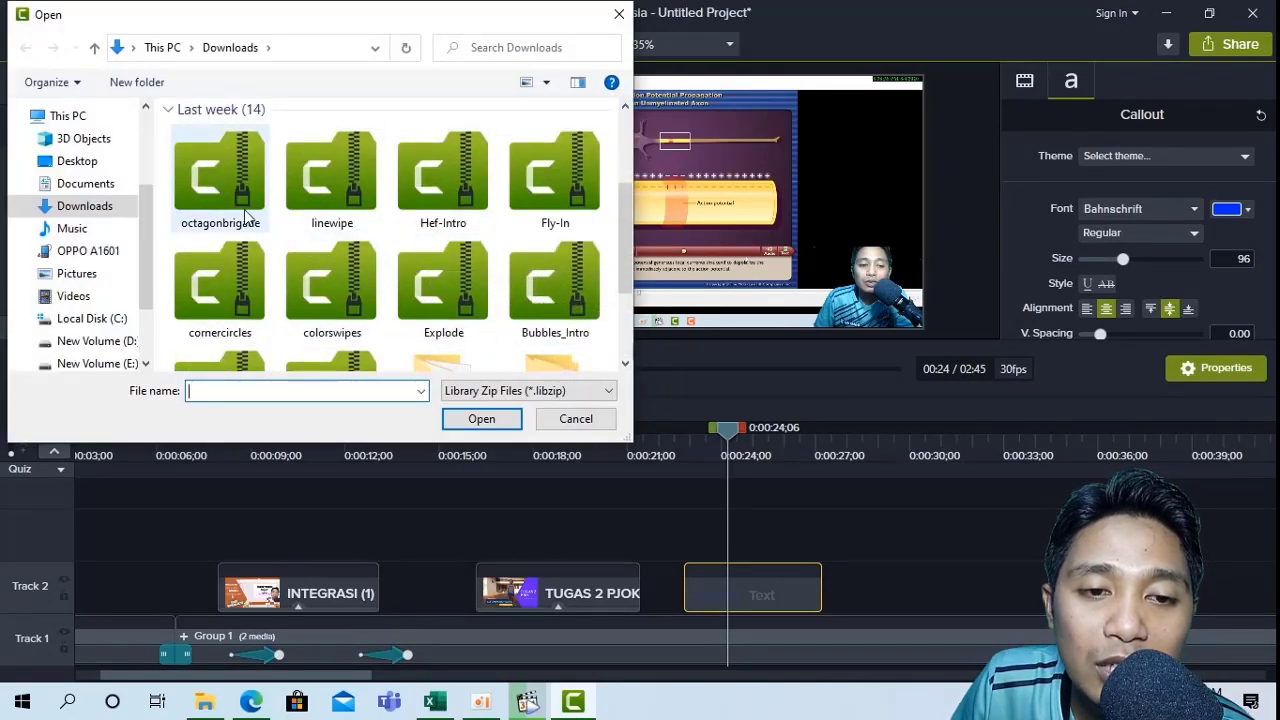
pyautogui.click(420, 200)
pyautogui.click(577, 215)
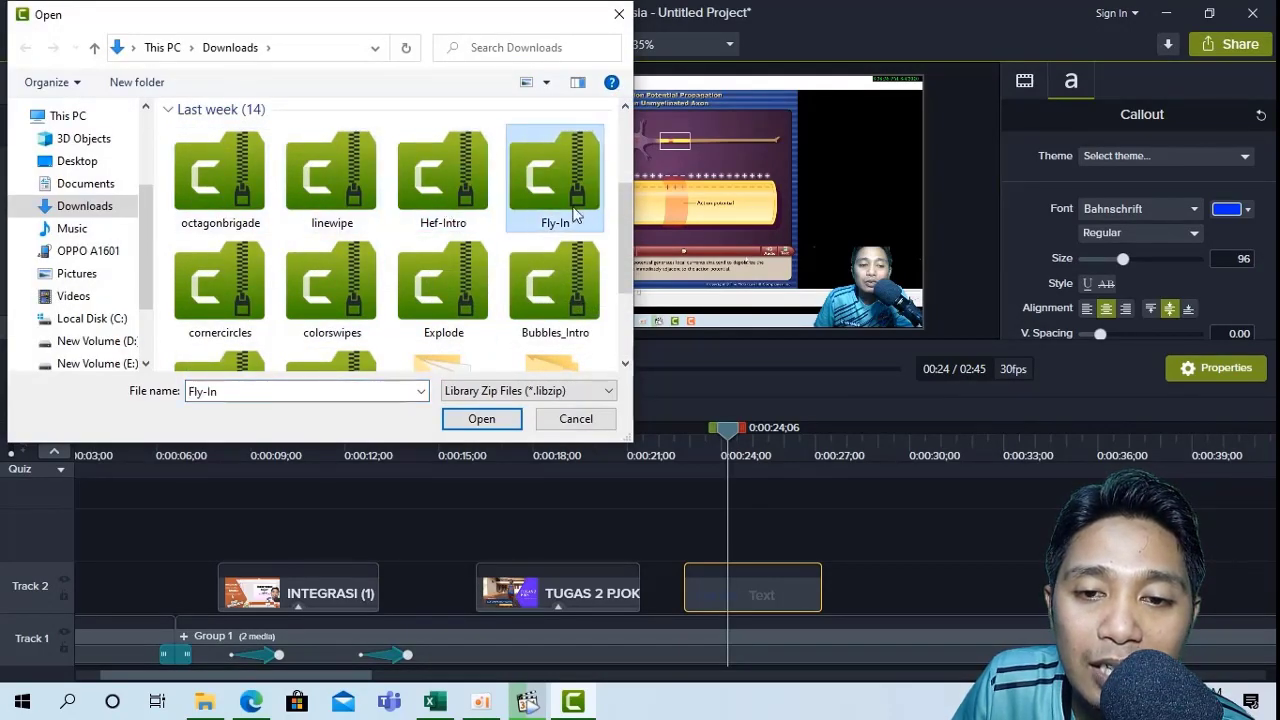
pyautogui.click(548, 267)
pyautogui.click(440, 290)
pyautogui.click(322, 298)
pyautogui.click(200, 305)
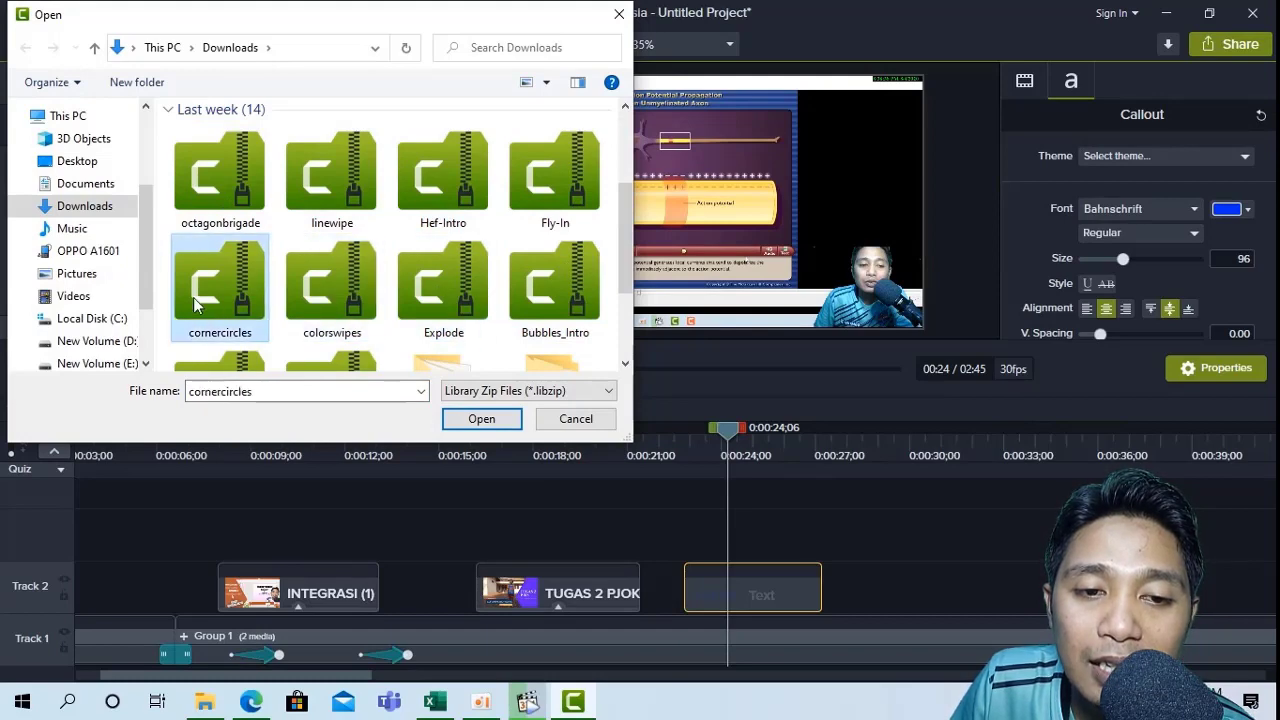
pyautogui.click(481, 419)
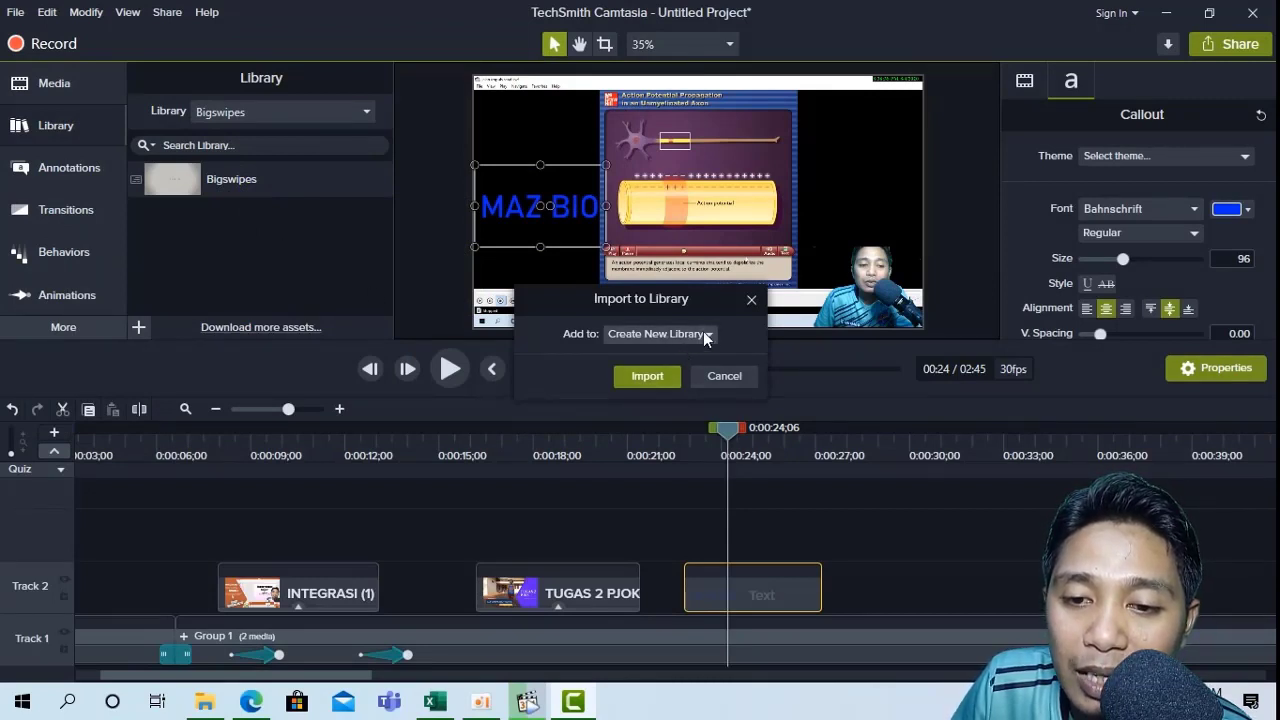
pyautogui.click(645, 383)
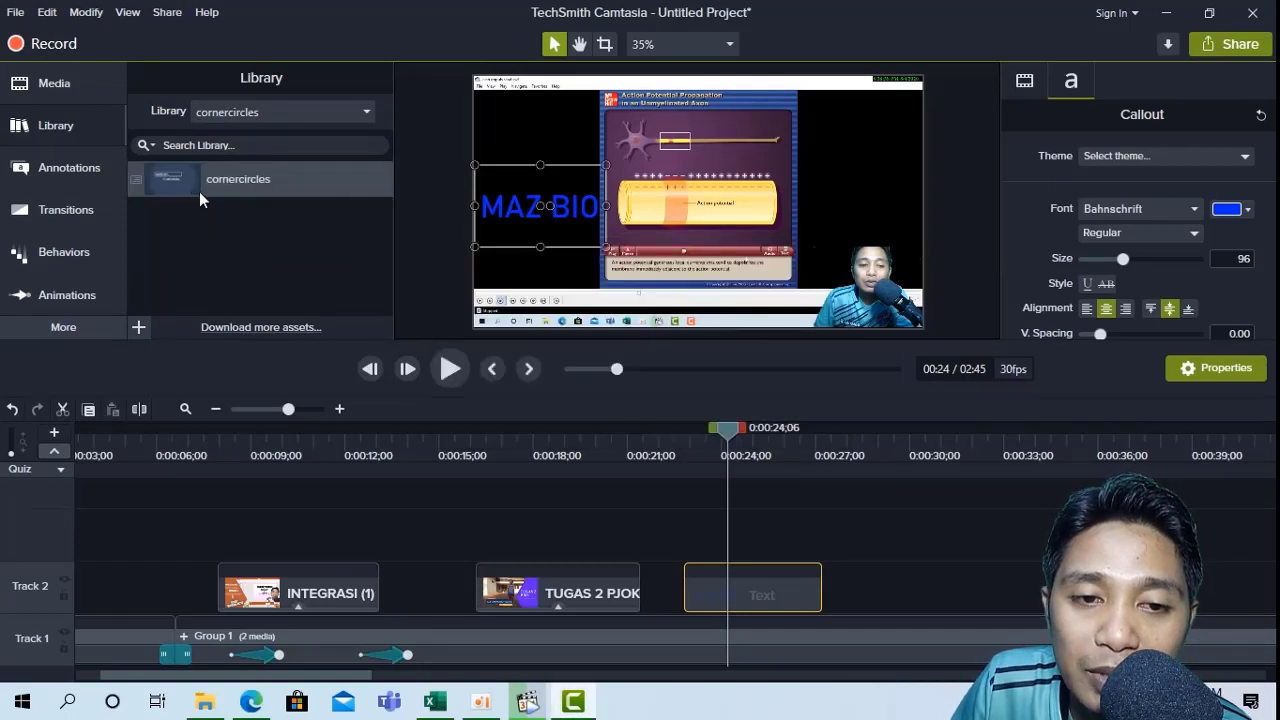
# Import the zipped library Bigswipes from the Downloads folder as a new library
pyautogui.rightClick(230, 214)
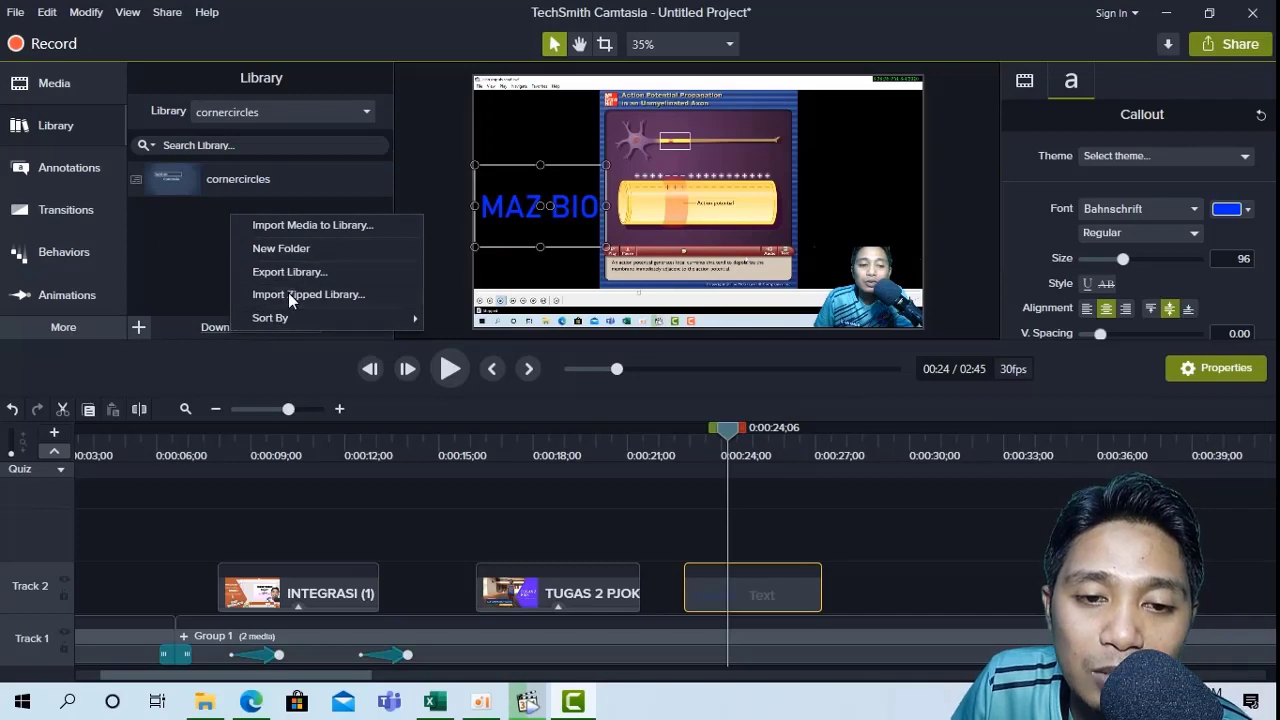
pyautogui.click(288, 293)
pyautogui.scroll(-3, 463, 298)
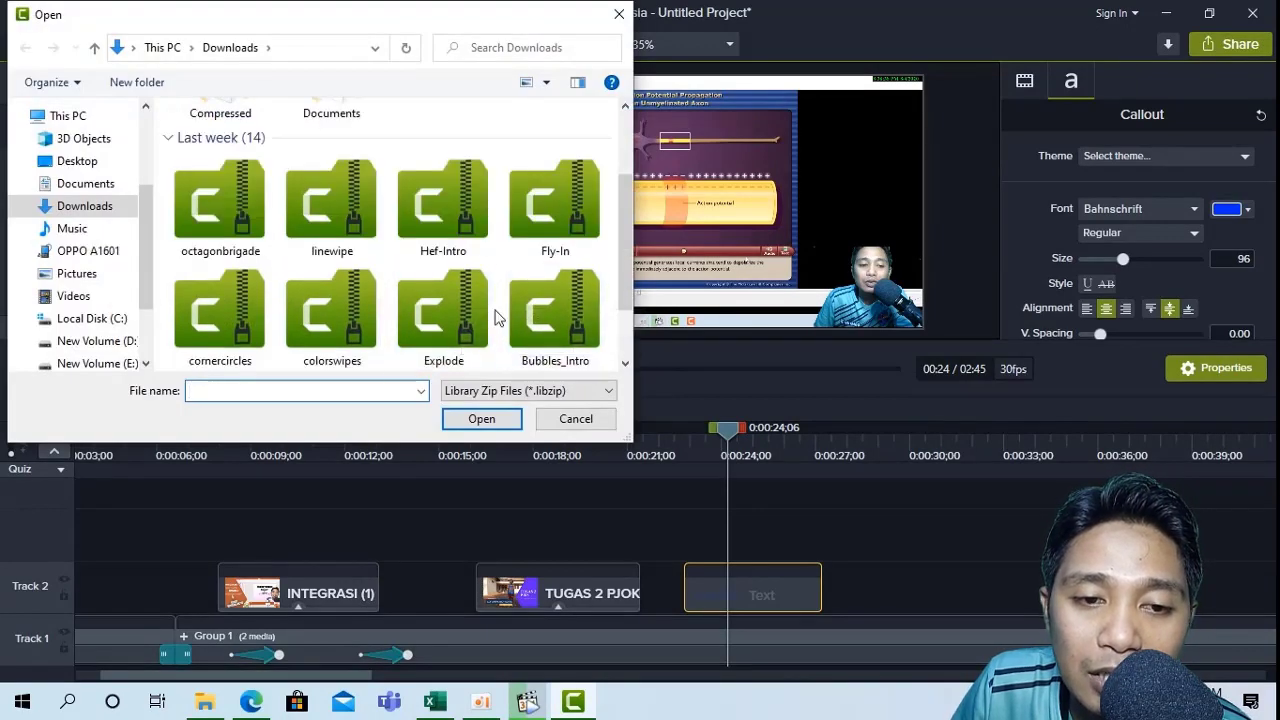
pyautogui.scroll(-1, 480, 305)
pyautogui.scroll(-1, 505, 318)
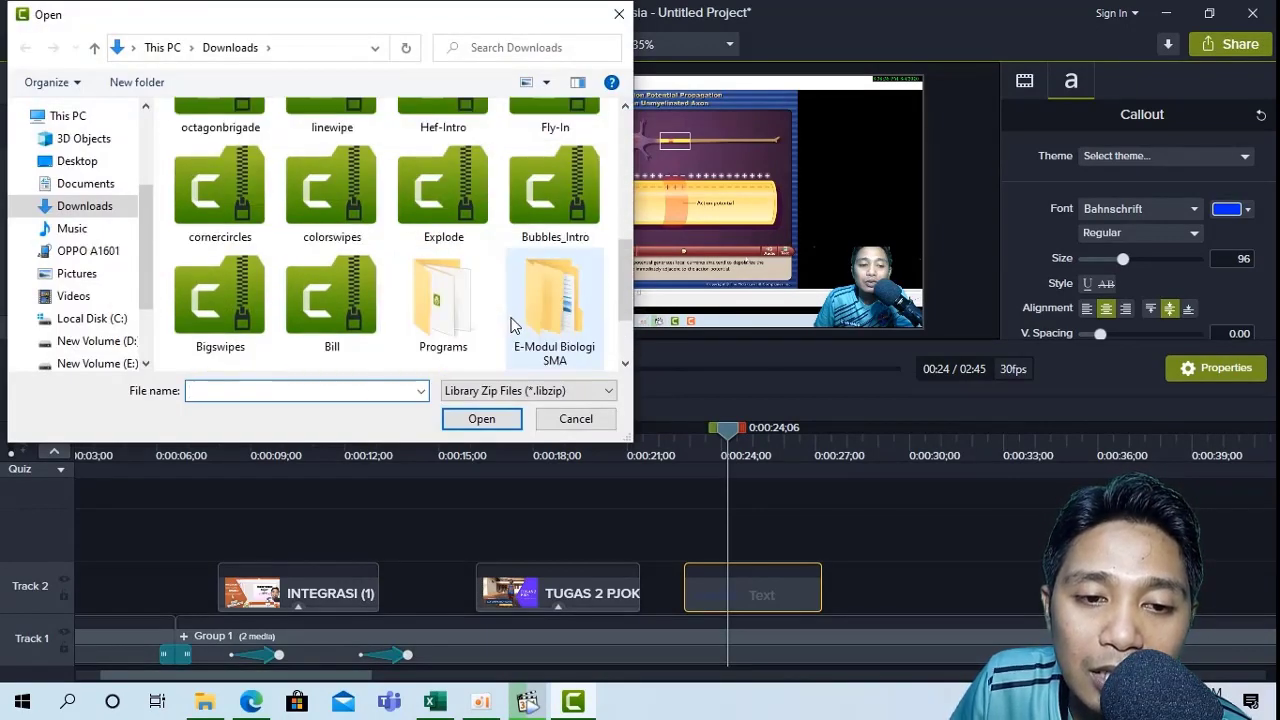
pyautogui.click(238, 305)
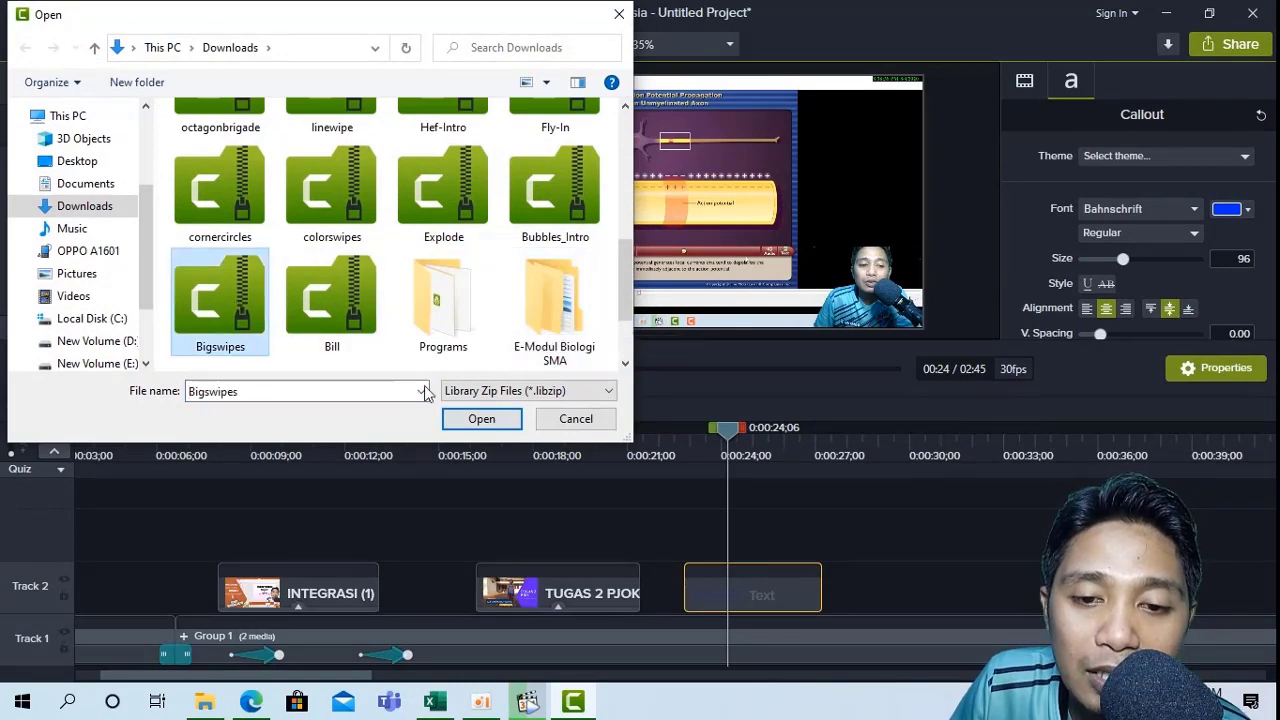
pyautogui.click(481, 419)
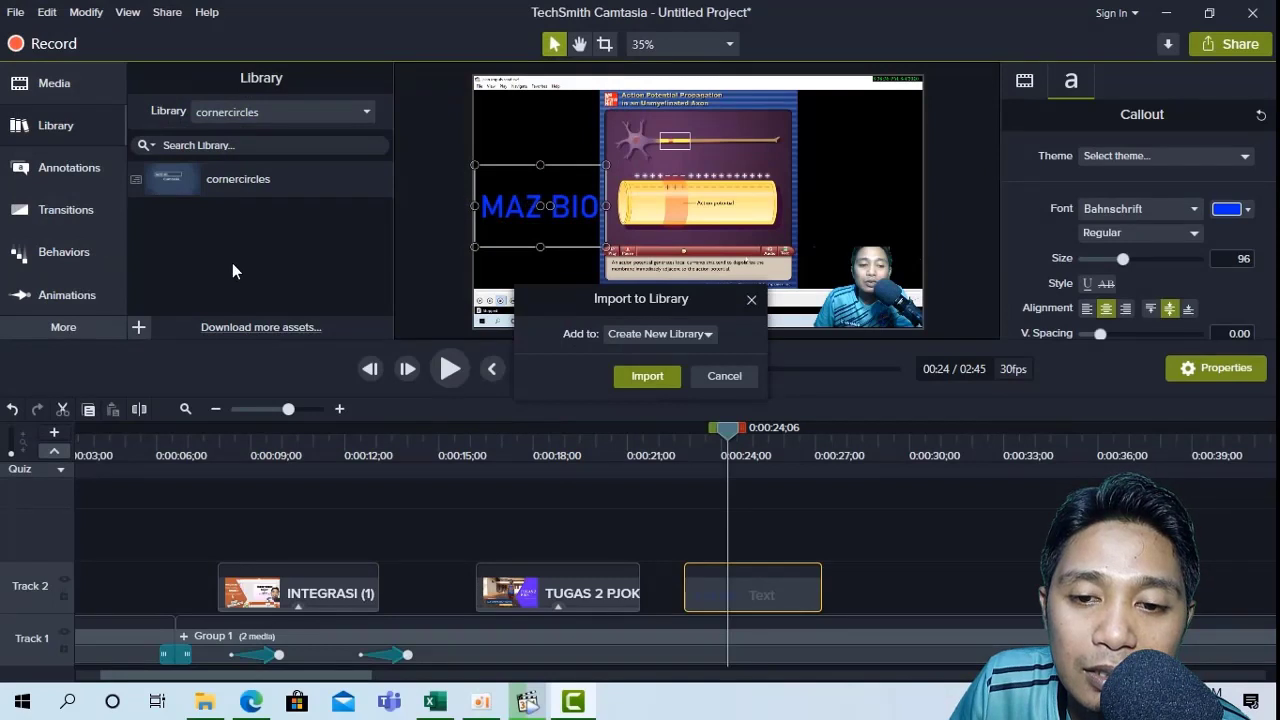
pyautogui.click(617, 376)
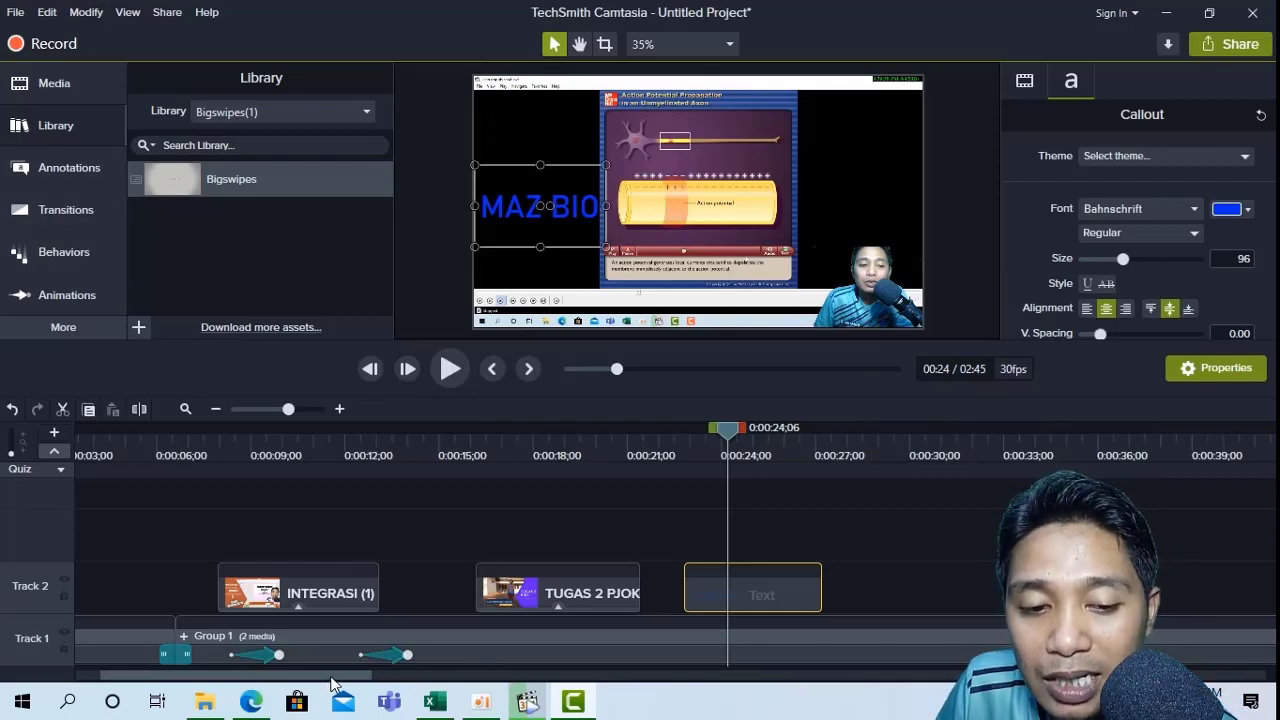
# Group all clips on the timeline and move the group on Track 1 to start at 0:00:07;00
pyautogui.moveTo(331, 677); pyautogui.dragTo(311, 677)
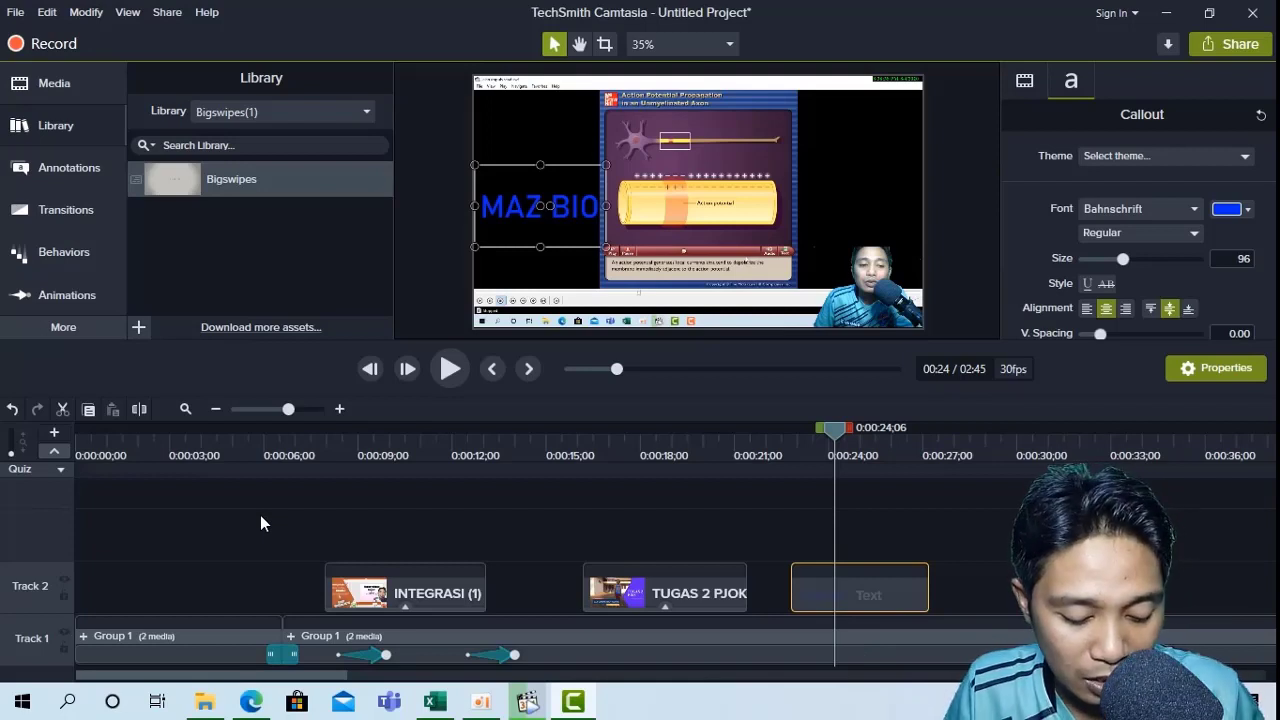
pyautogui.hotkey('ctrl', 'a')
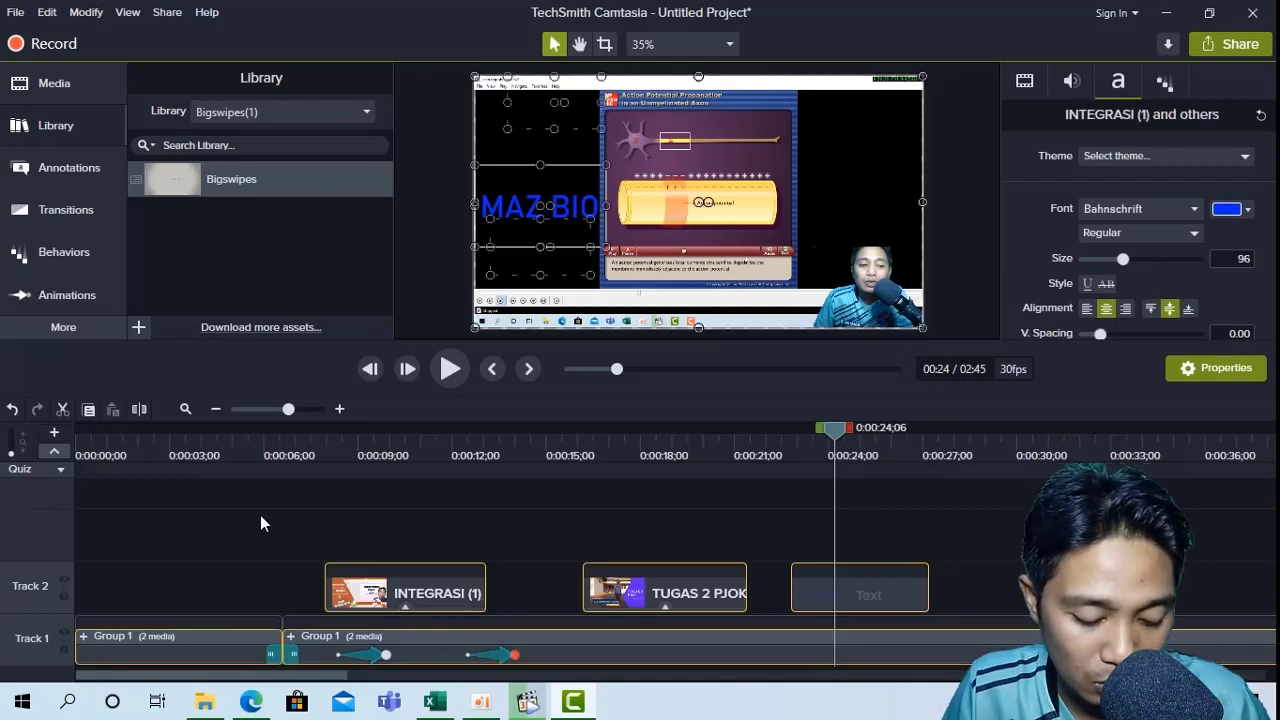
pyautogui.hotkey('ctrl', 'g')
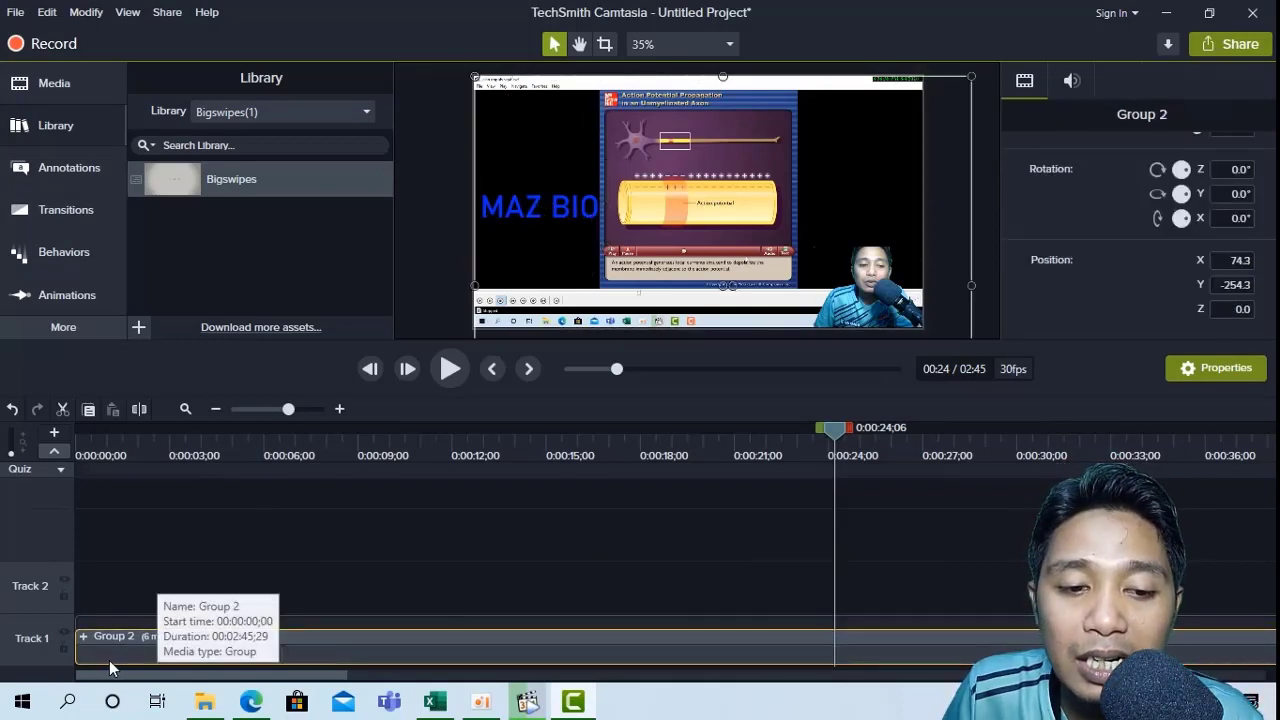
pyautogui.moveTo(101, 657); pyautogui.dragTo(322, 672)
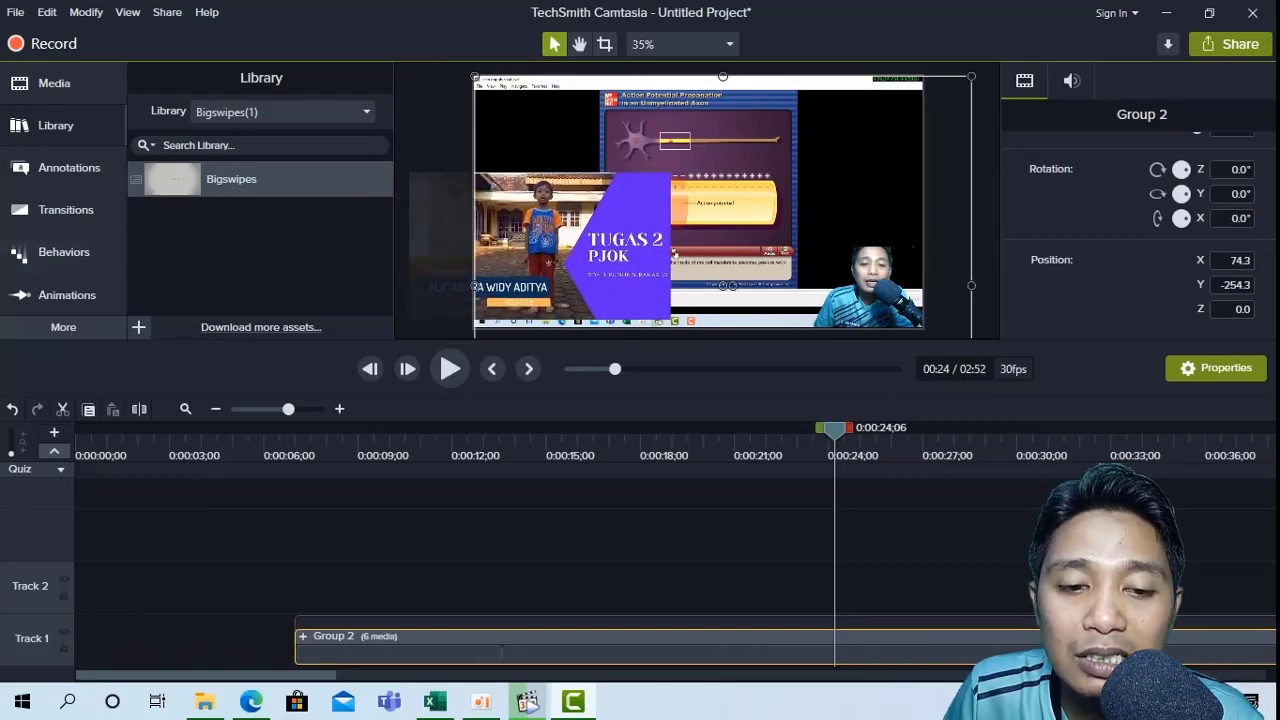
# Place the Bigswipes intro at the start of Track 1 and close the gap so the grouped clips follow directly after it
pyautogui.click(383, 540)
pyautogui.moveTo(239, 184); pyautogui.dragTo(56, 650)
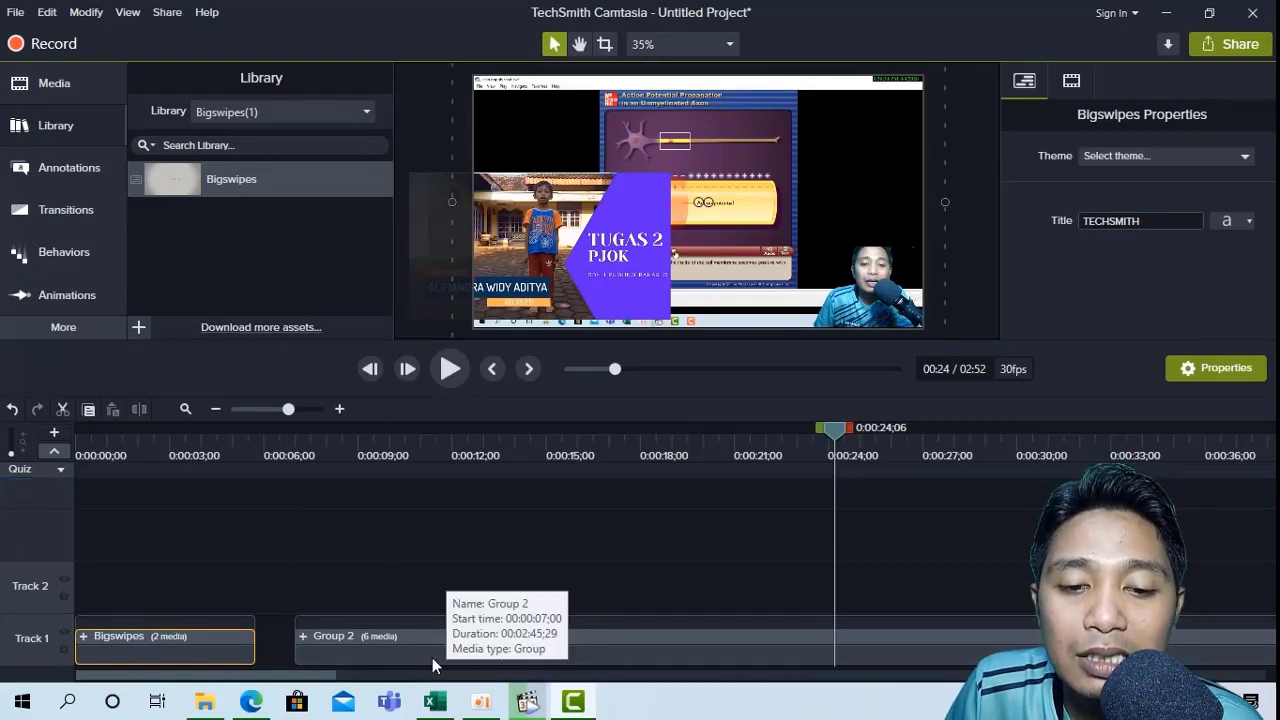
pyautogui.moveTo(432, 657); pyautogui.dragTo(396, 665)
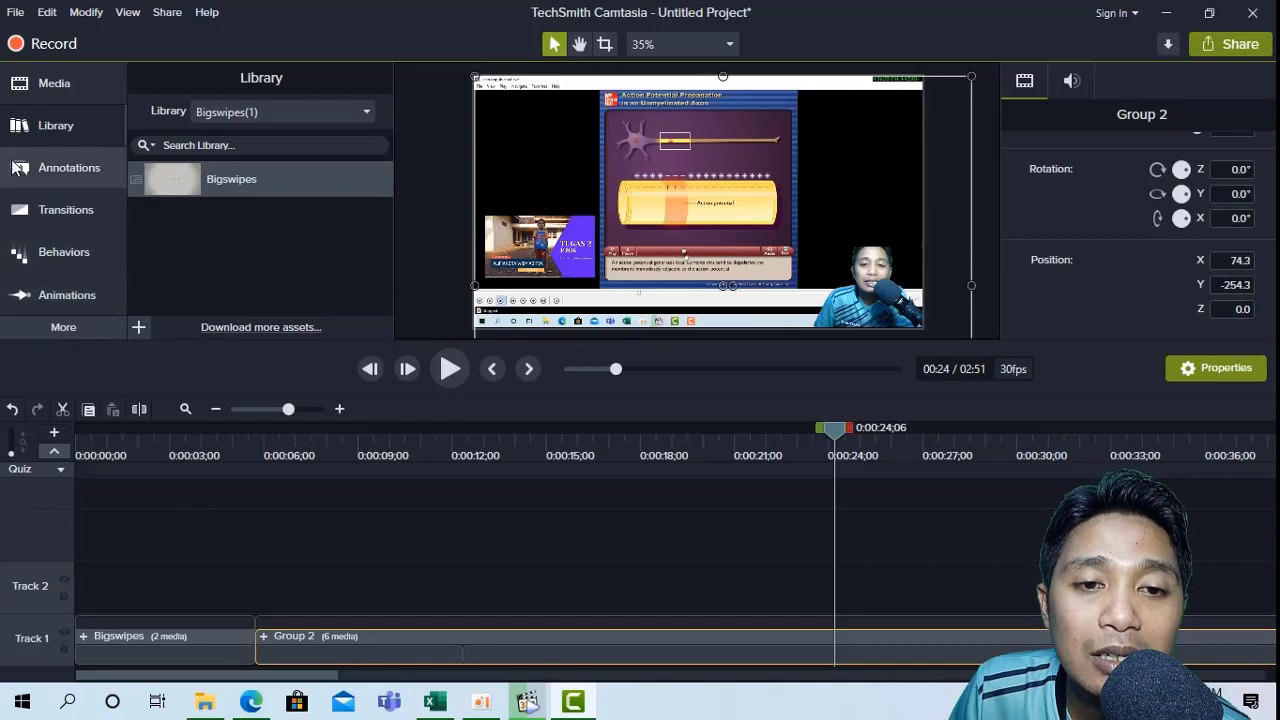
# Import the audio file Cold_Funk_Funkorama from the Music folder in Downloads into the media bin
pyautogui.click(53, 89)
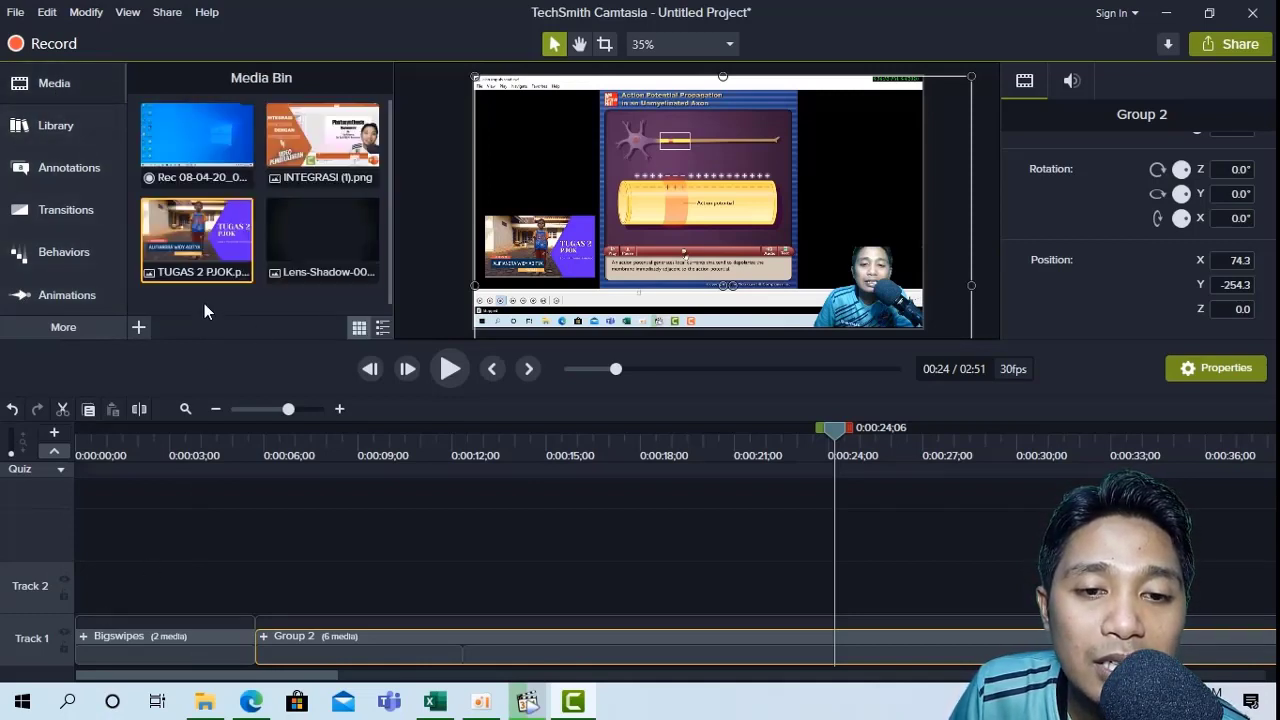
pyautogui.rightClick(242, 296)
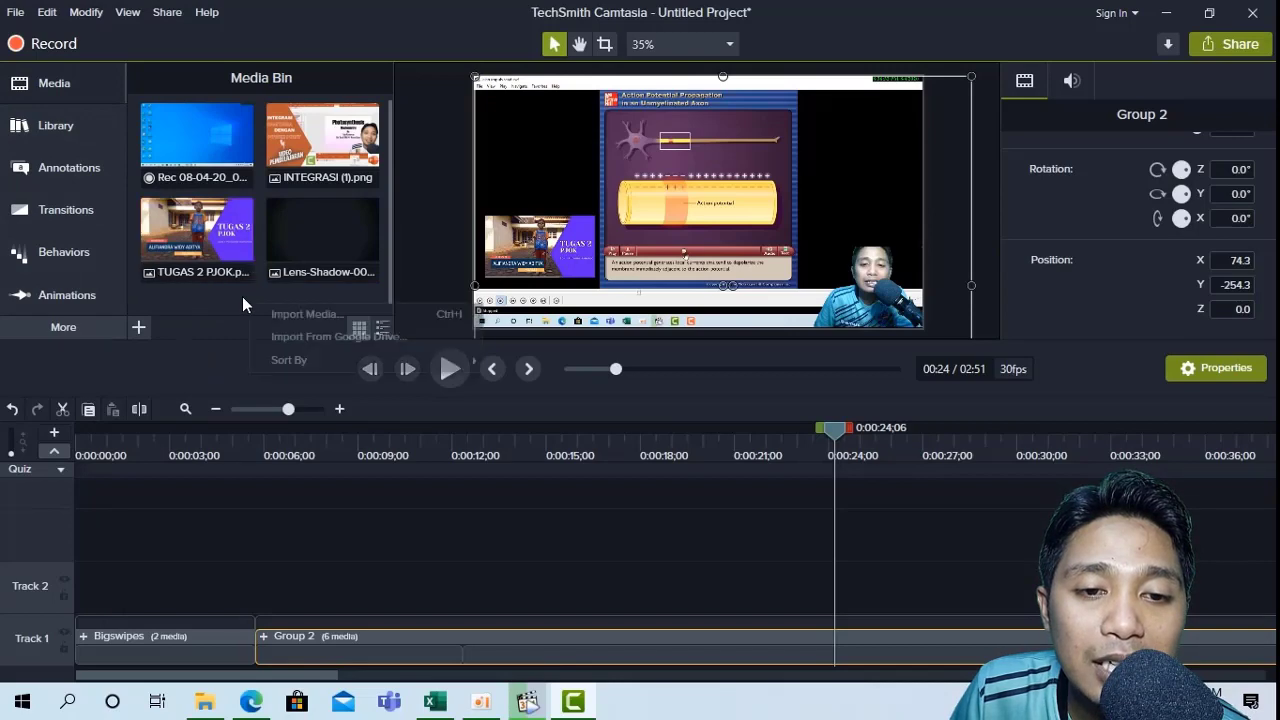
pyautogui.click(304, 309)
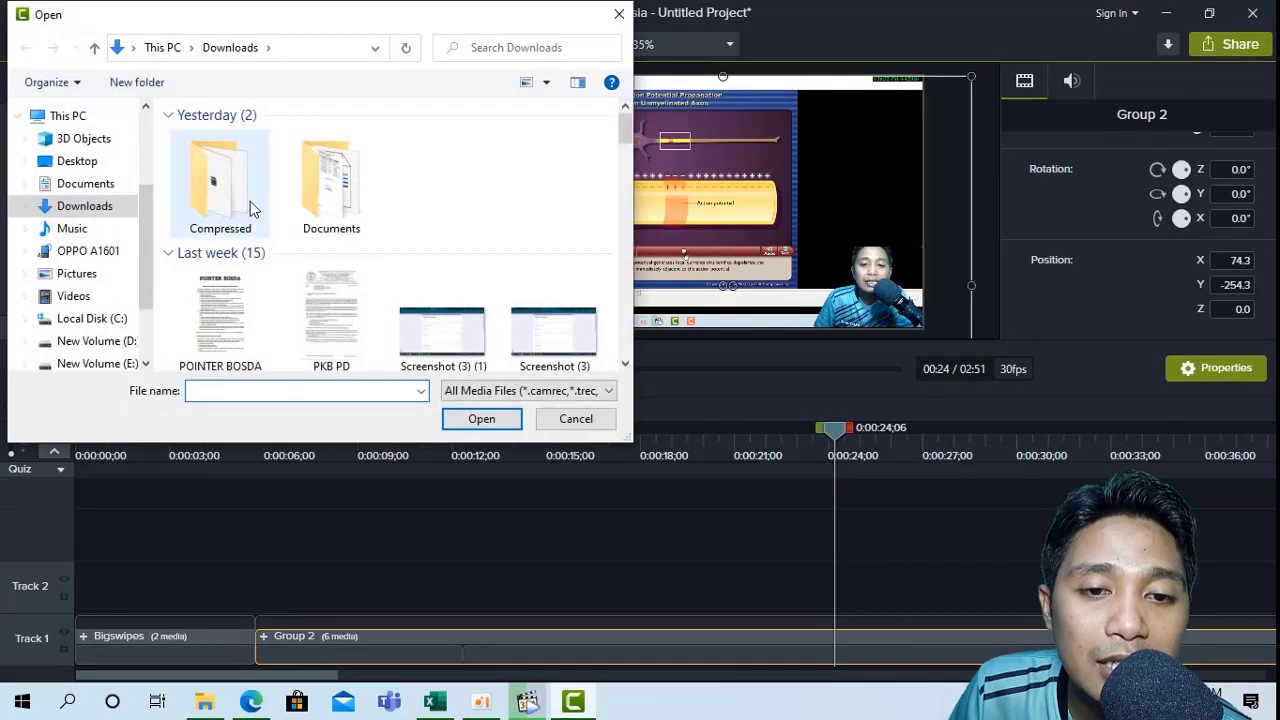
pyautogui.click(325, 293)
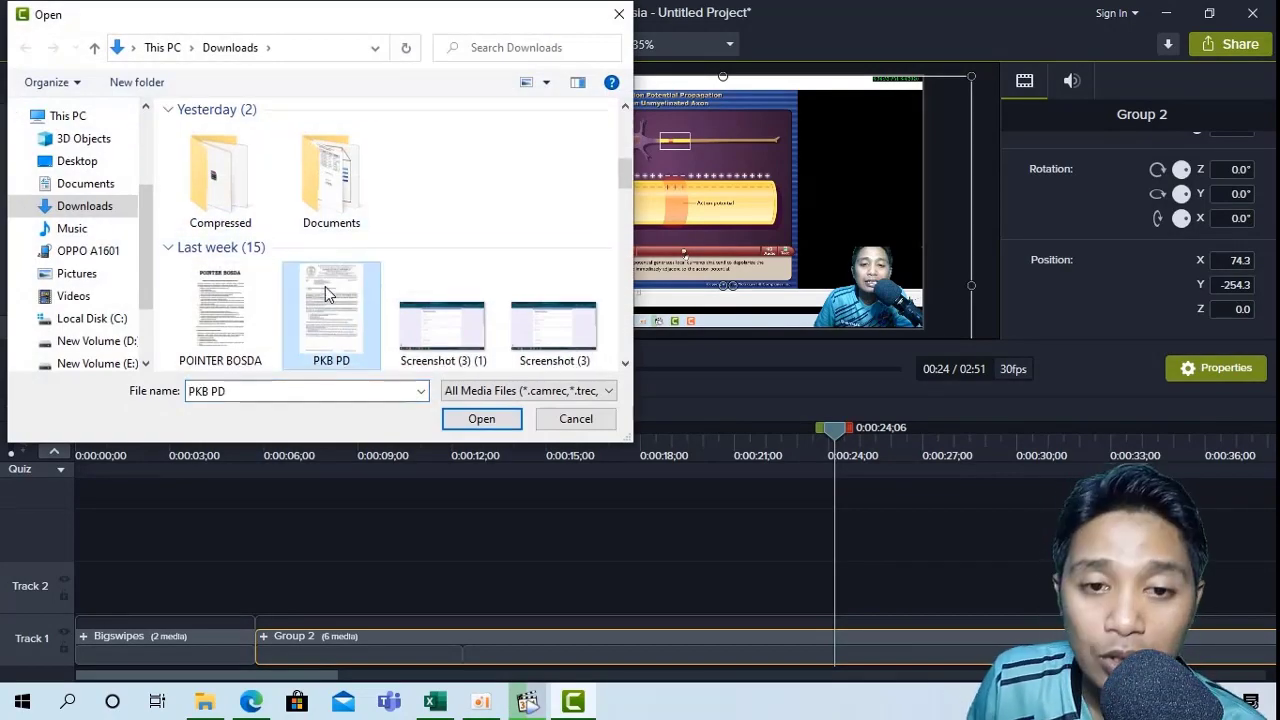
pyautogui.scroll(-5, 330, 285)
pyautogui.doubleClick(444, 167)
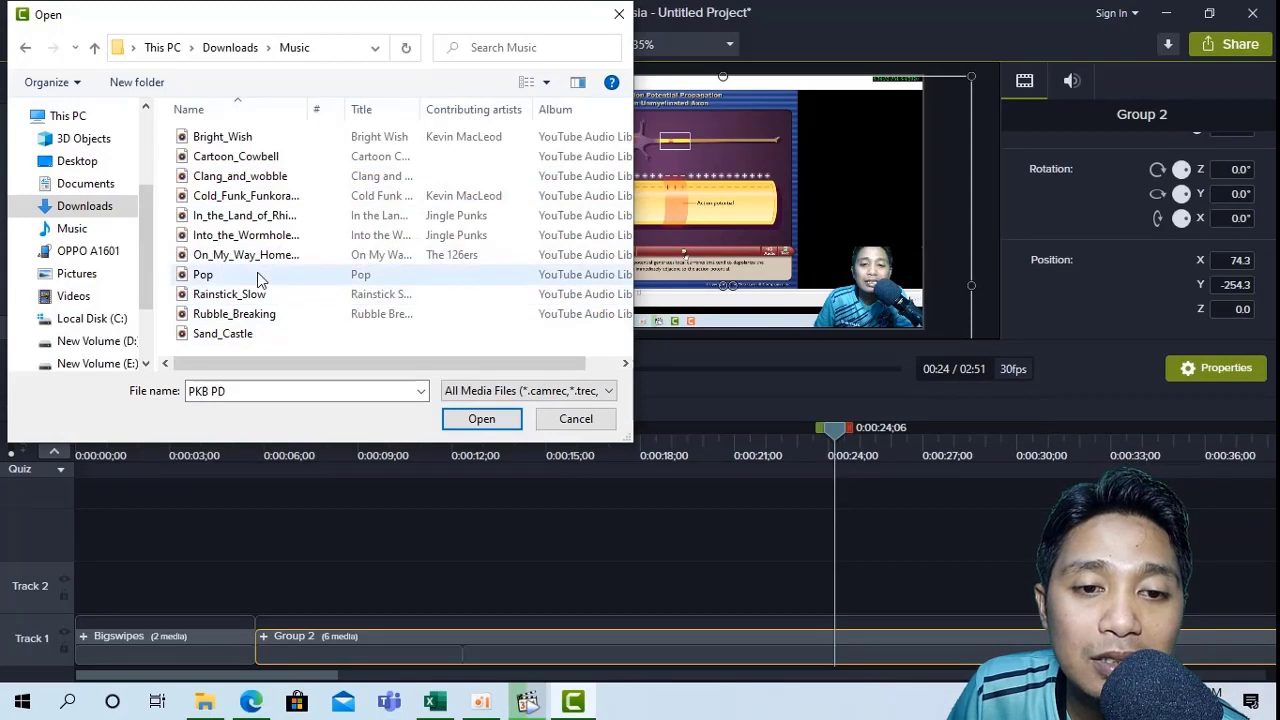
pyautogui.click(225, 203)
pyautogui.click(478, 420)
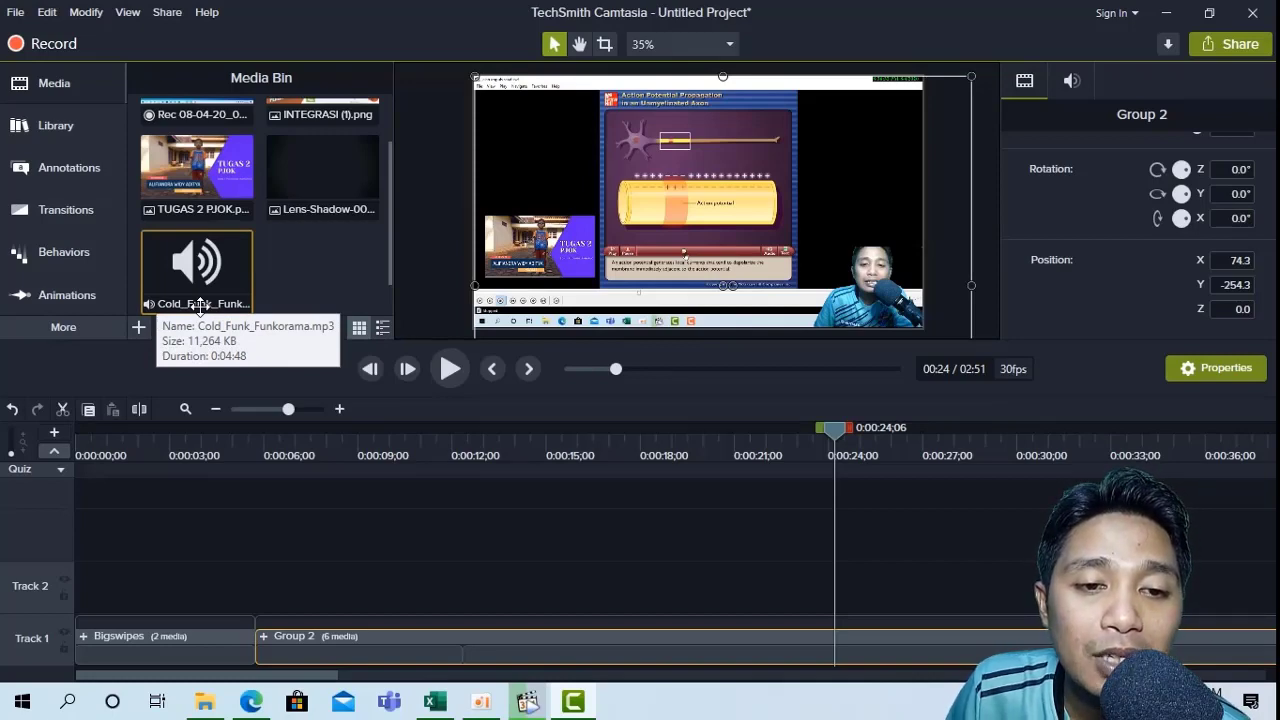
# Add Cold_Funk_Funkorama at the start of Track 2, split it at 0:00:05;22 where the intro ends, and delete the remainder
pyautogui.moveTo(200, 306); pyautogui.dragTo(66, 597)
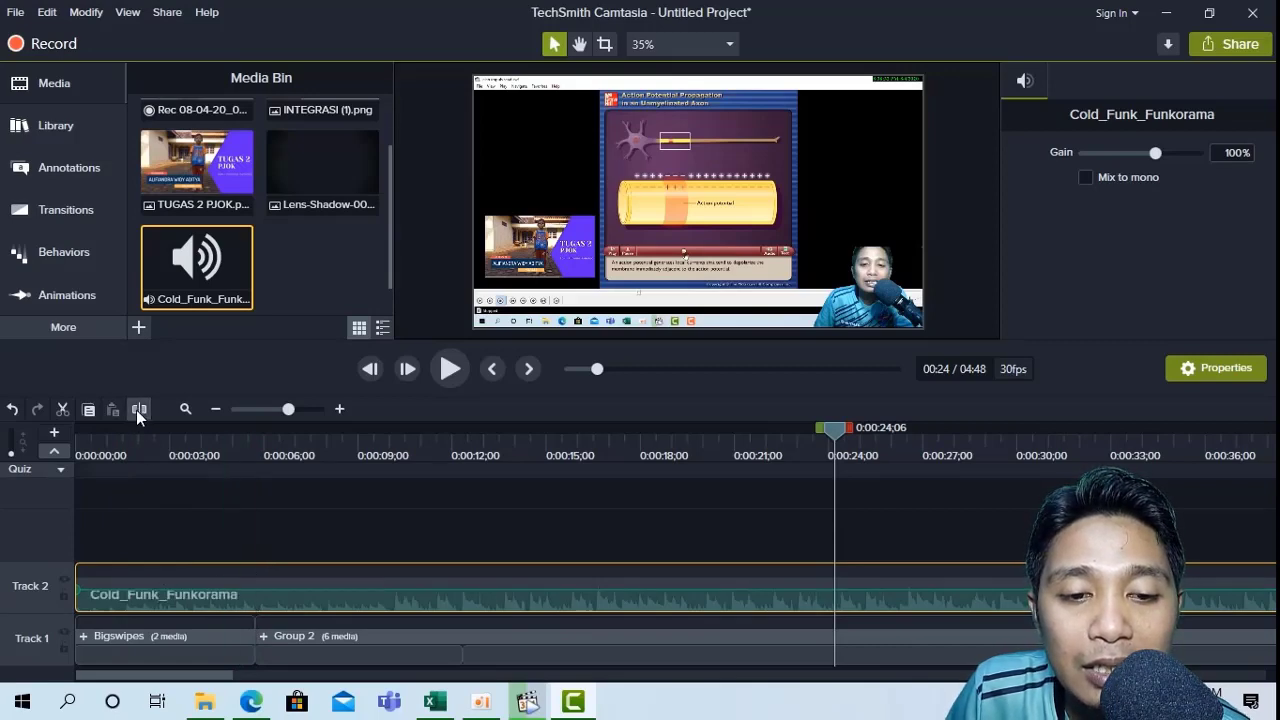
pyautogui.moveTo(817, 433); pyautogui.dragTo(261, 519)
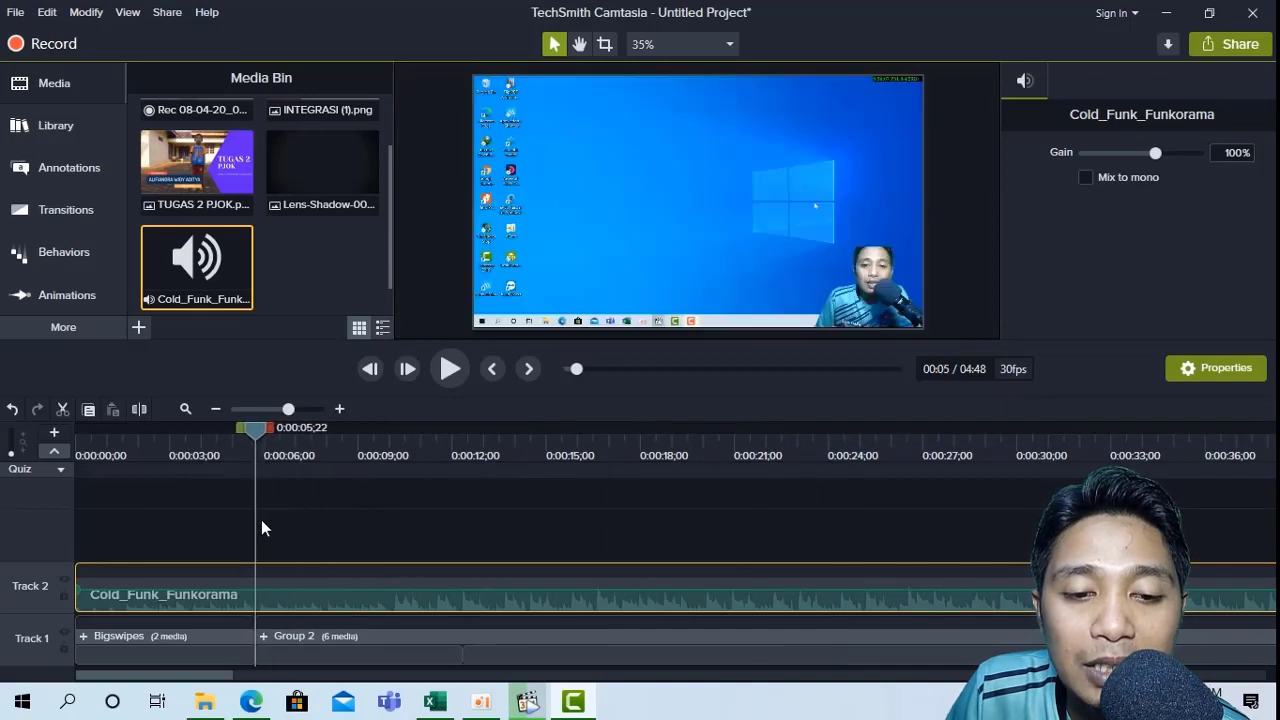
pyautogui.click(138, 410)
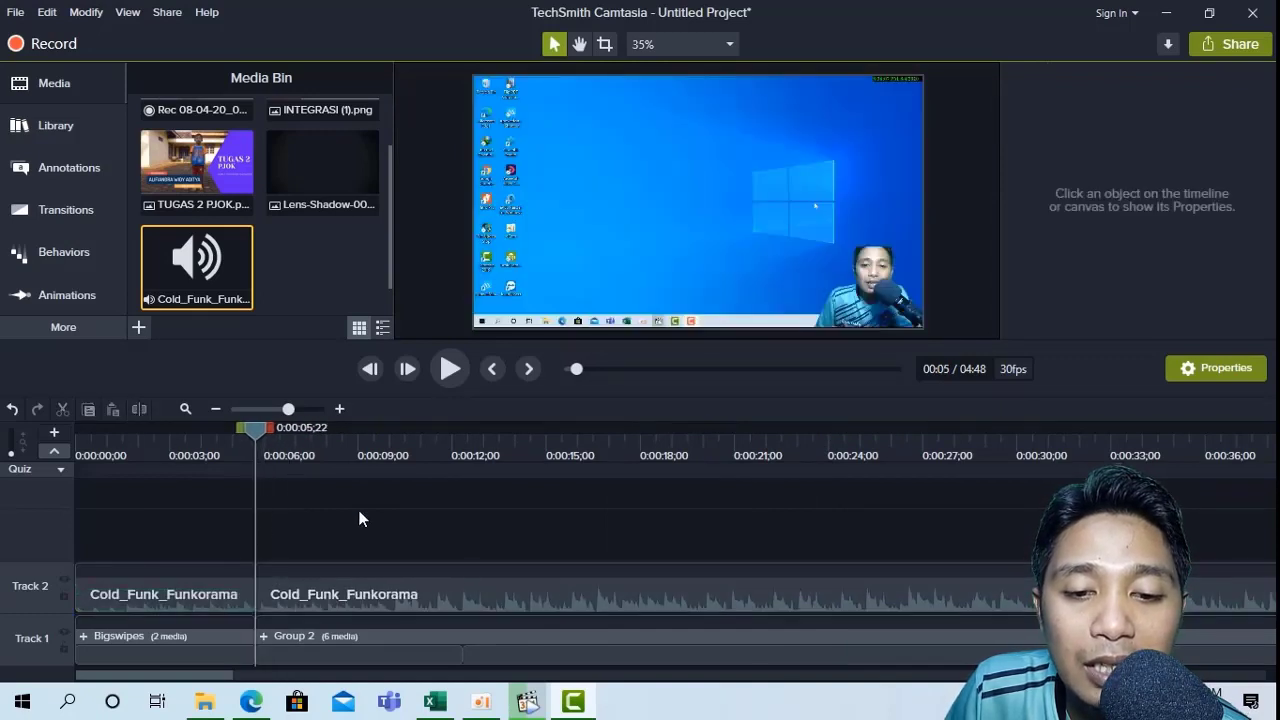
pyautogui.click(499, 594)
pyautogui.press('Delete')
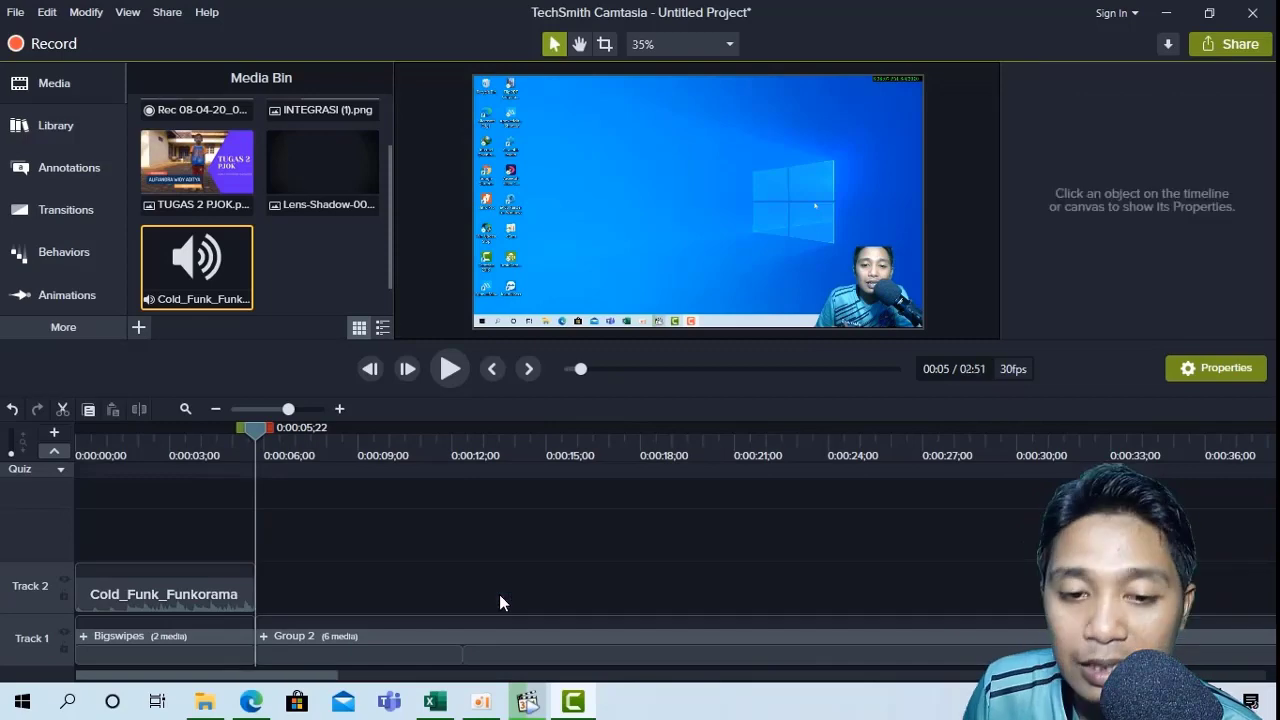
# Play the timeline from the start to check the Bigswipes intro with its background music
pyautogui.moveTo(255, 430); pyautogui.dragTo(213, 446)
pyautogui.click(145, 605)
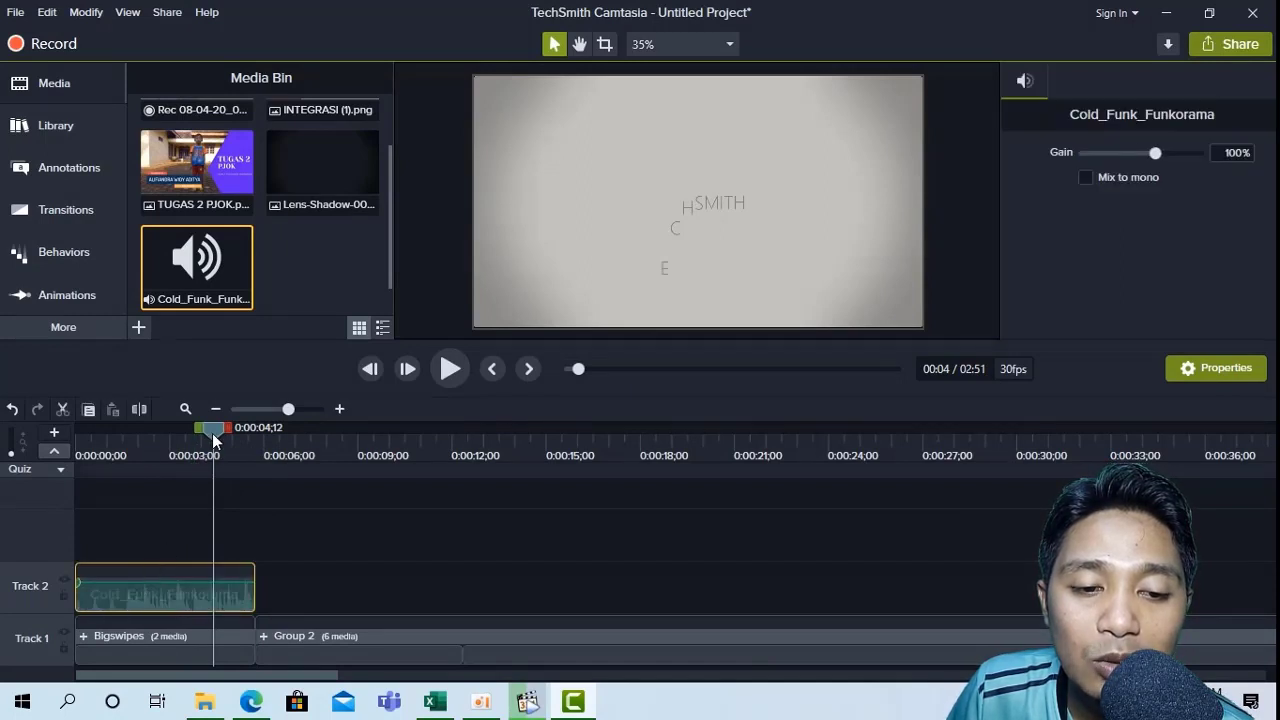
pyautogui.moveTo(213, 440); pyautogui.dragTo(66, 457)
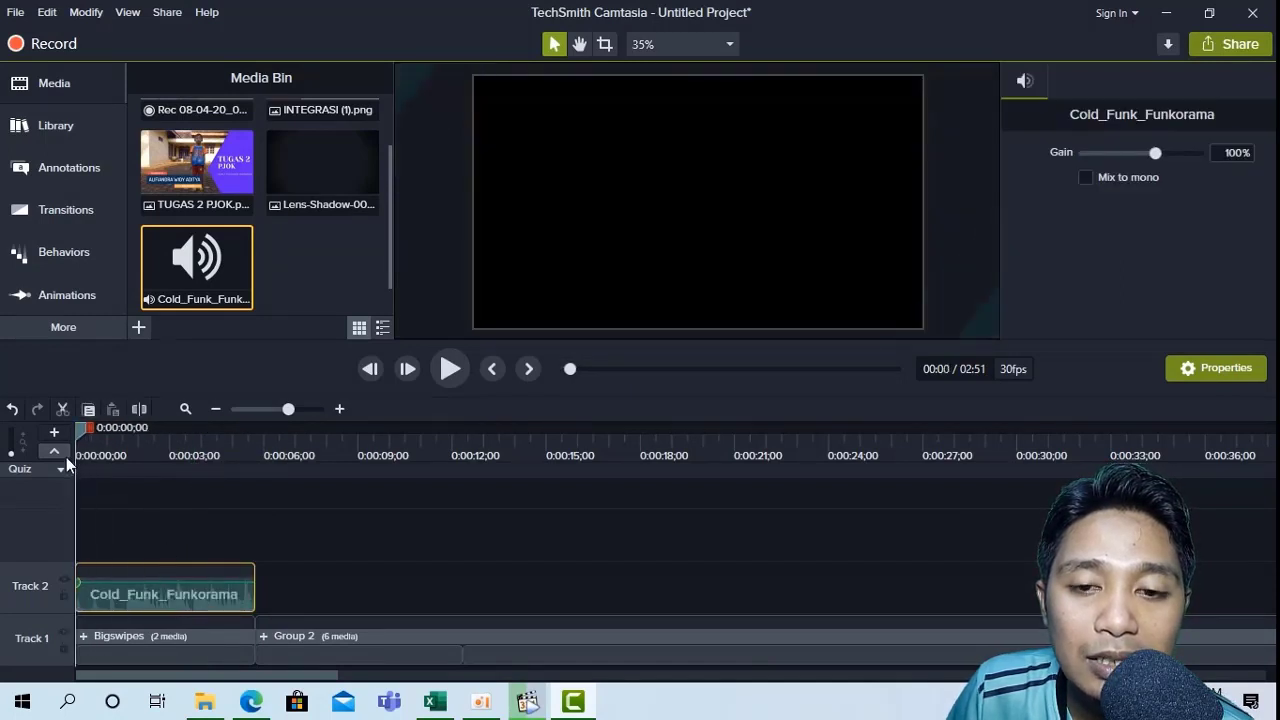
pyautogui.click(448, 372)
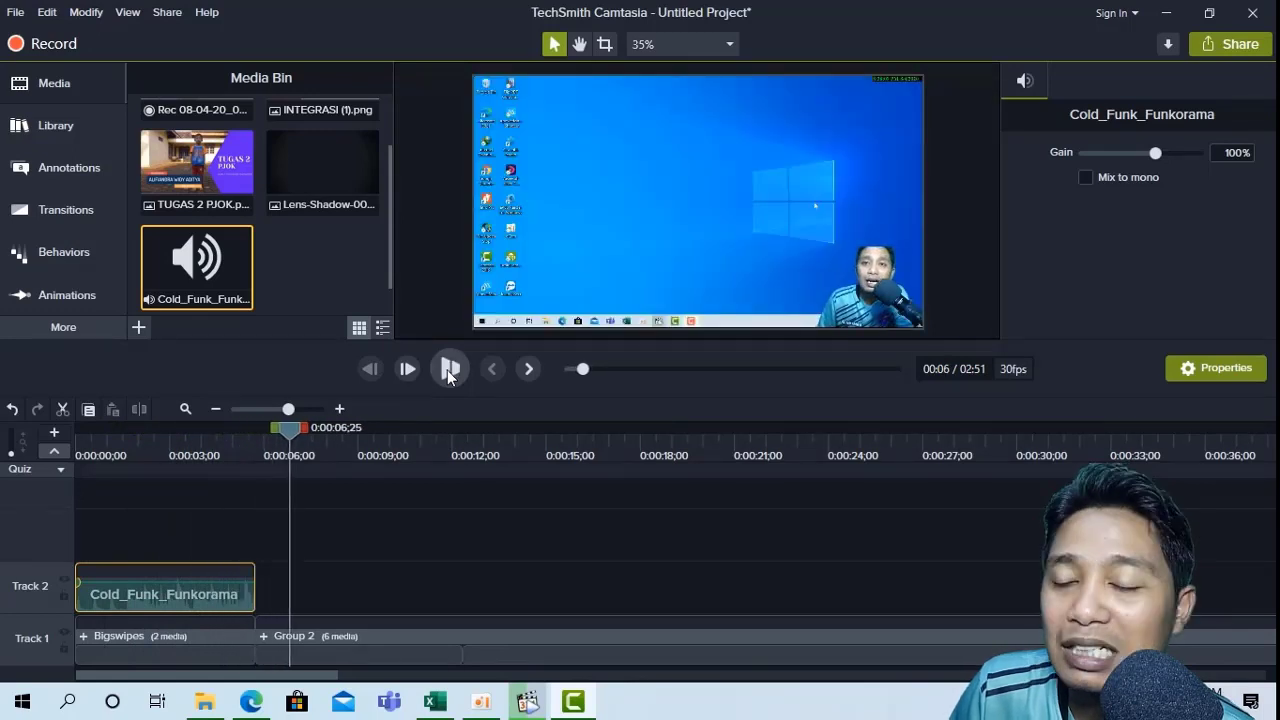
pyautogui.click(449, 372)
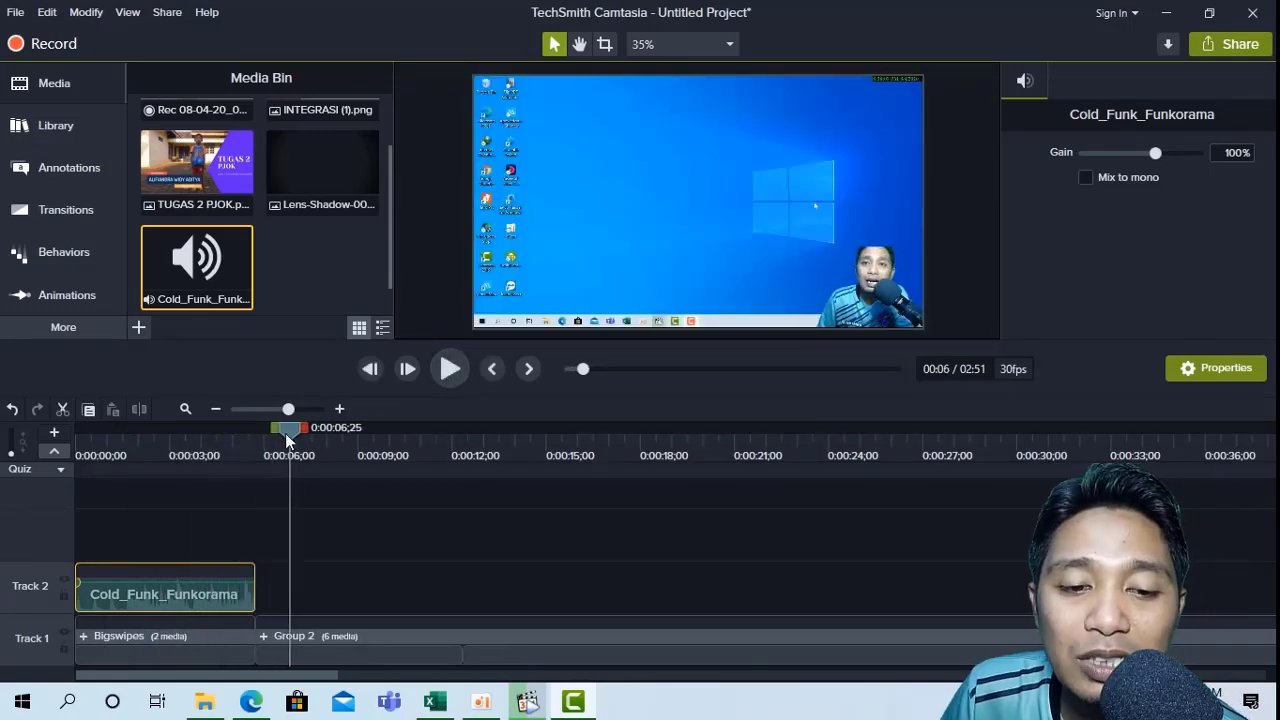
# Change the Bigswipes intro's title text to MAZ BIO
pyautogui.moveTo(287, 441); pyautogui.dragTo(168, 455)
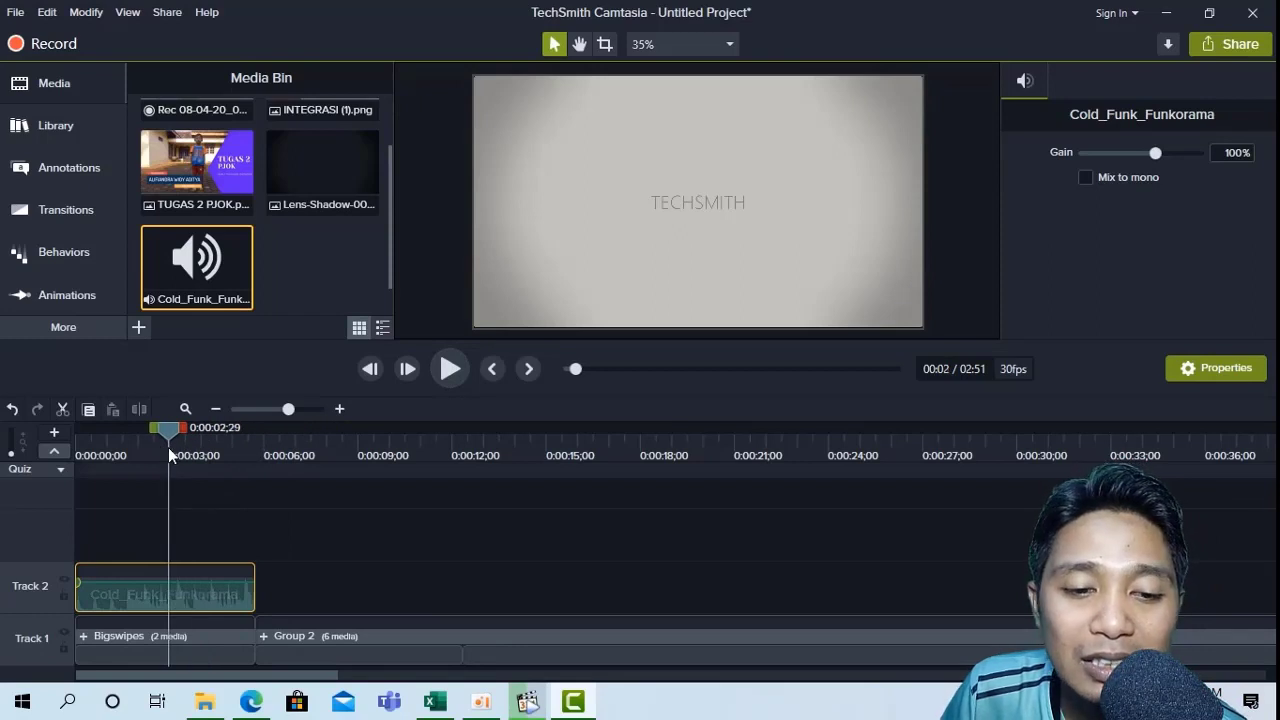
pyautogui.click(206, 660)
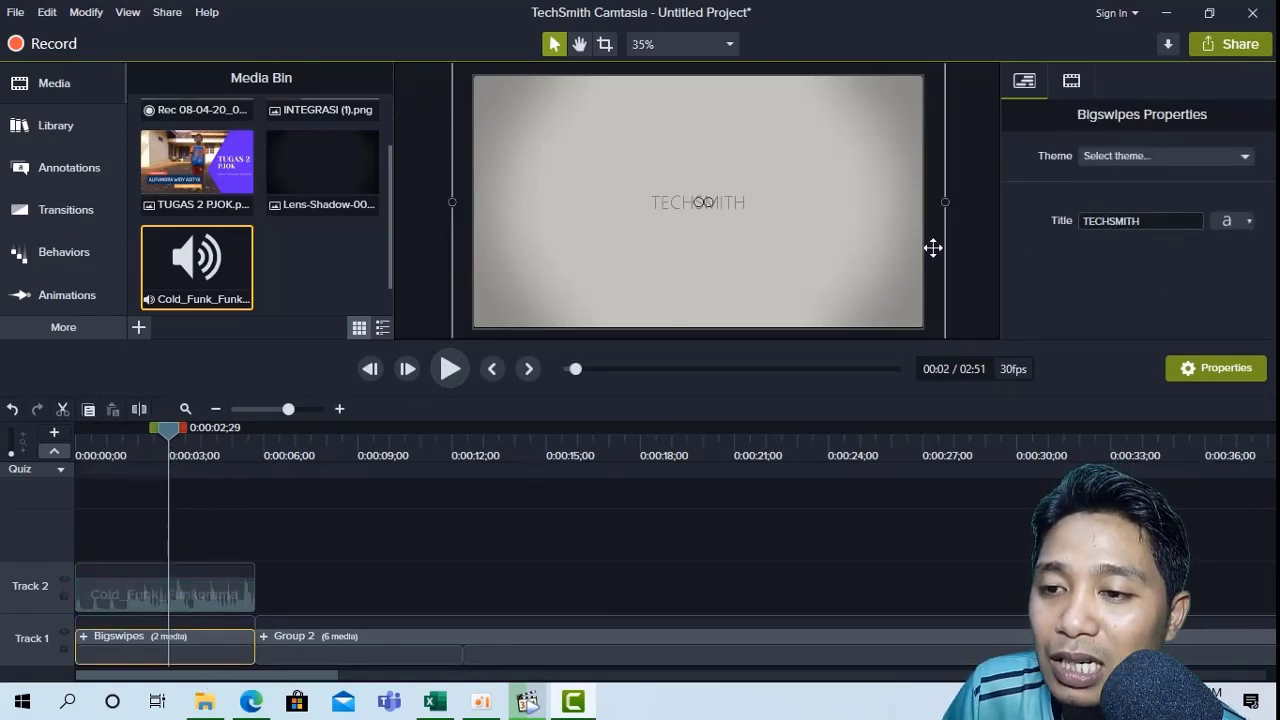
pyautogui.doubleClick(1149, 220)
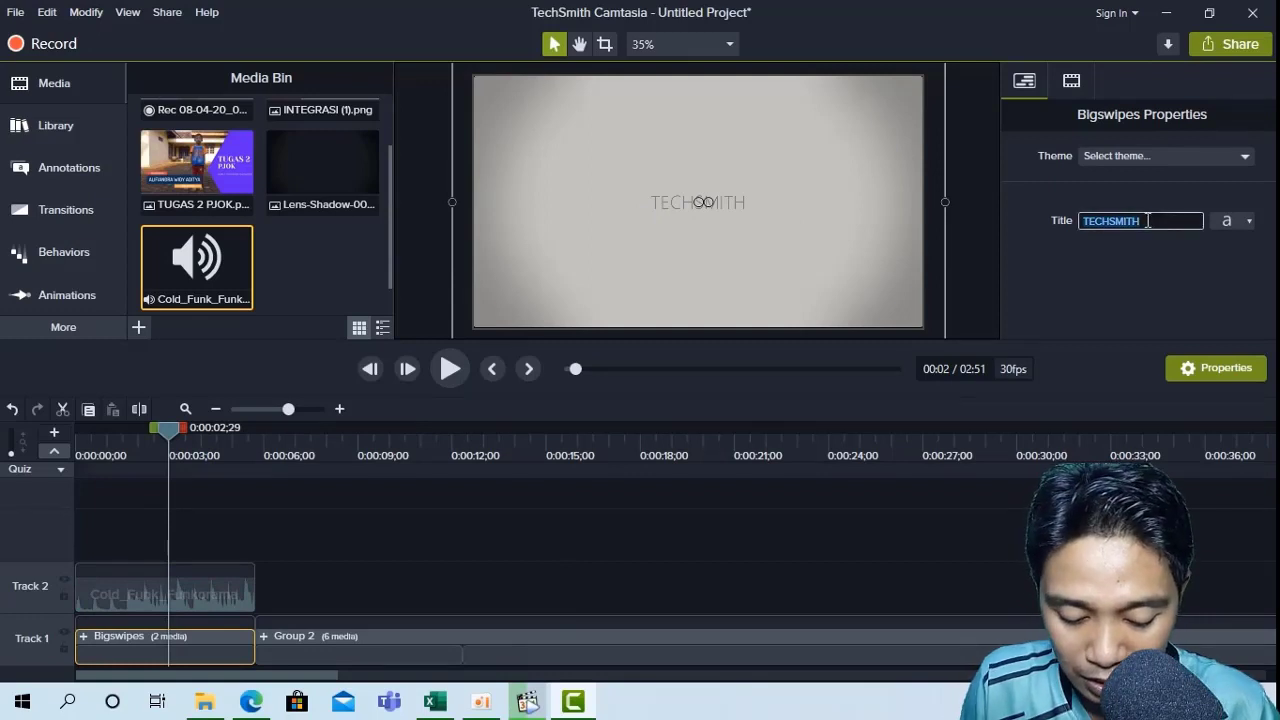
pyautogui.write('MAZ BIO')
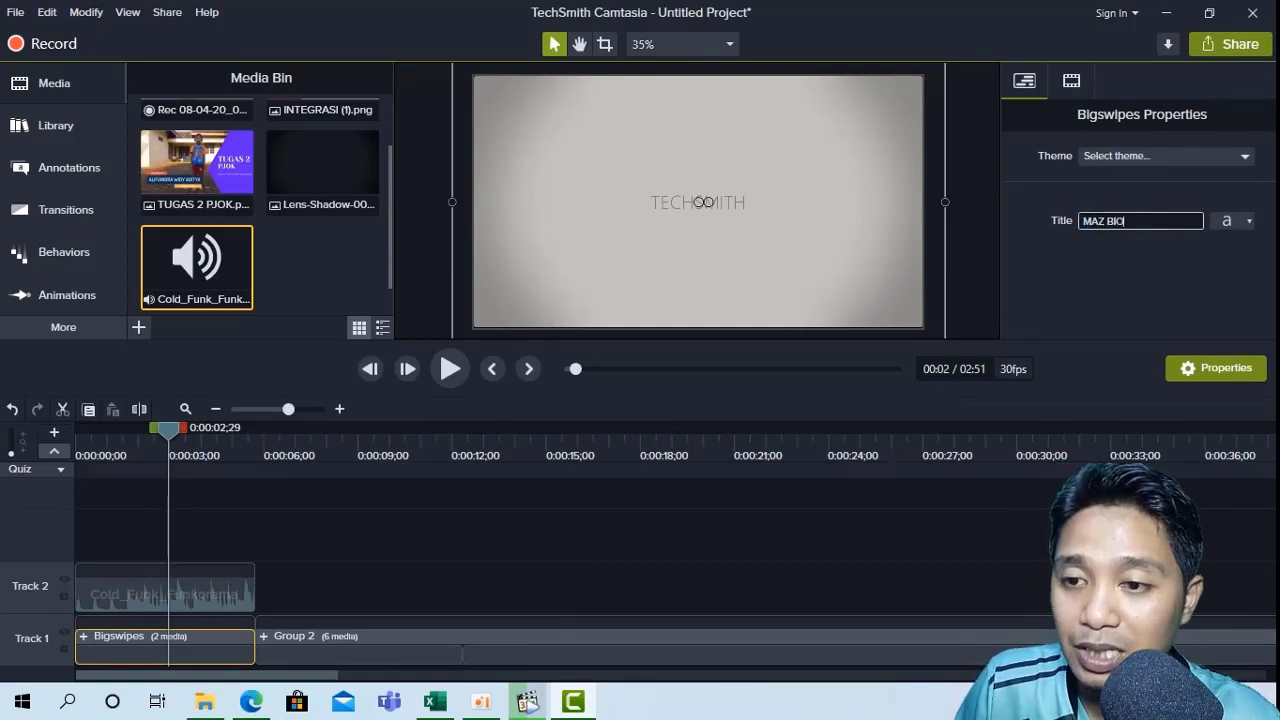
pyautogui.click(427, 565)
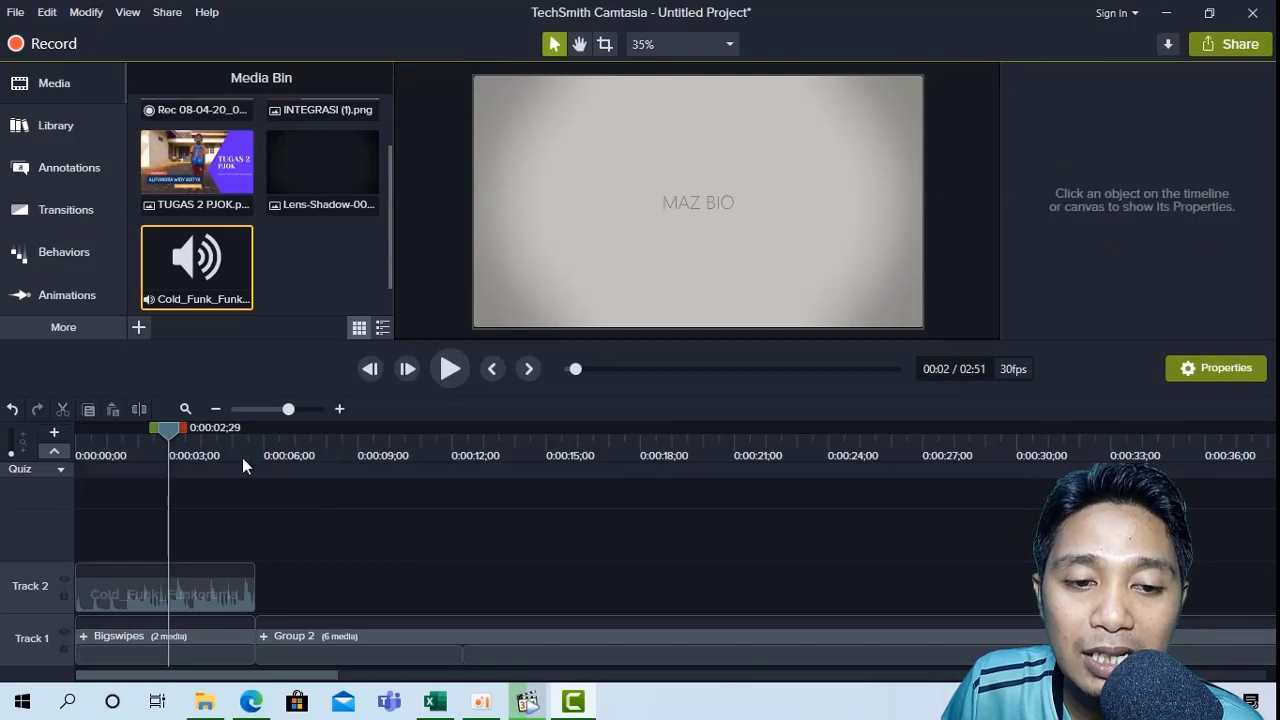
# Play the retitled intro from the start of the timeline, then move the playhead to 0:00:13;16
pyautogui.moveTo(168, 430); pyautogui.dragTo(102, 431)
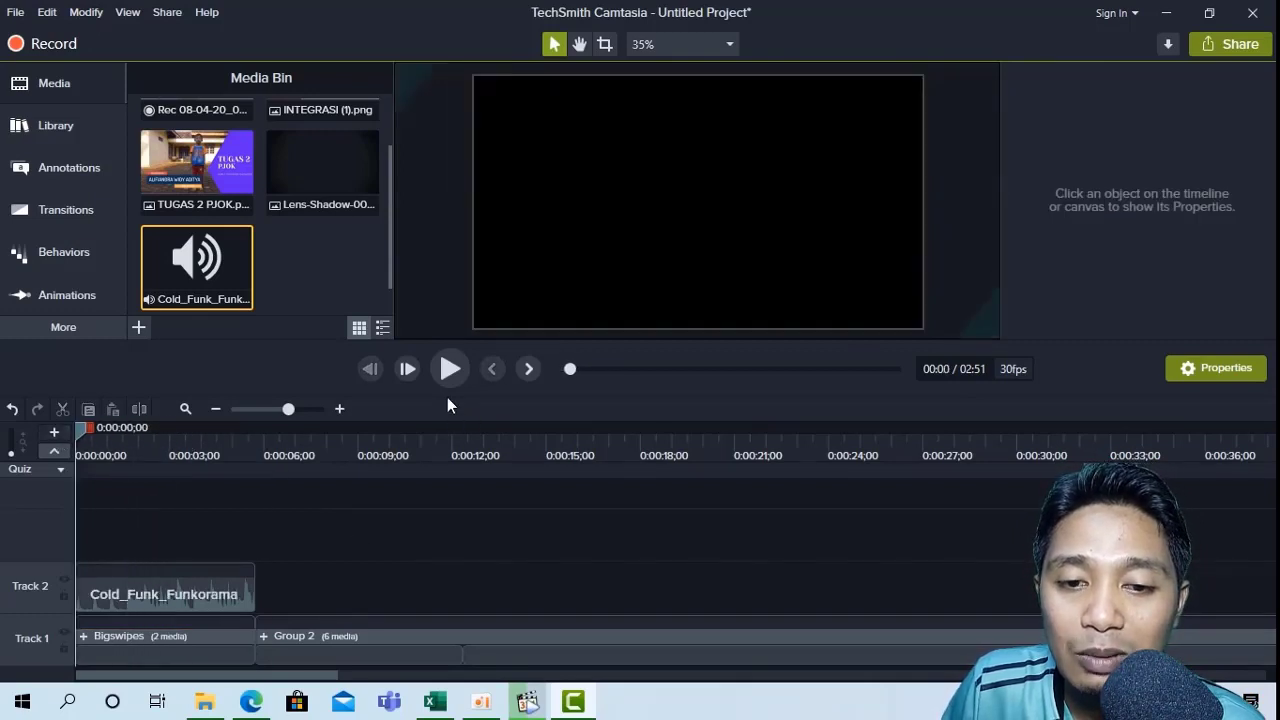
pyautogui.click(449, 369)
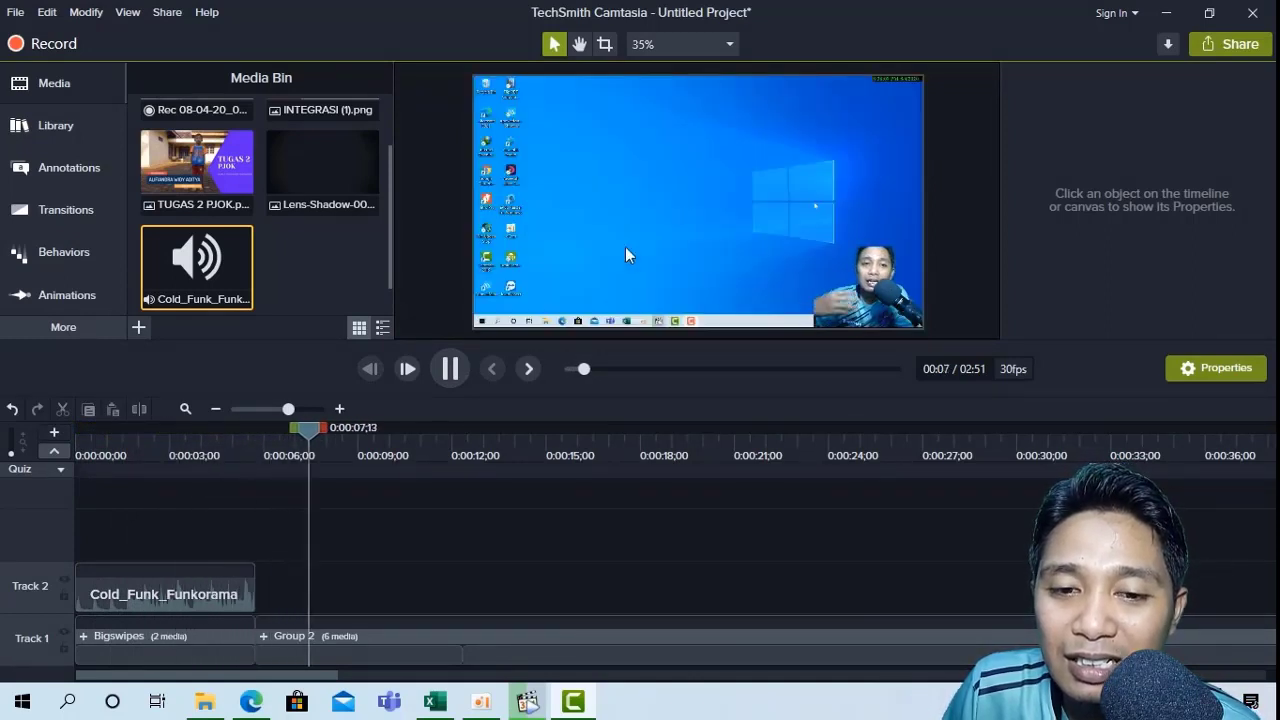
pyautogui.click(450, 368)
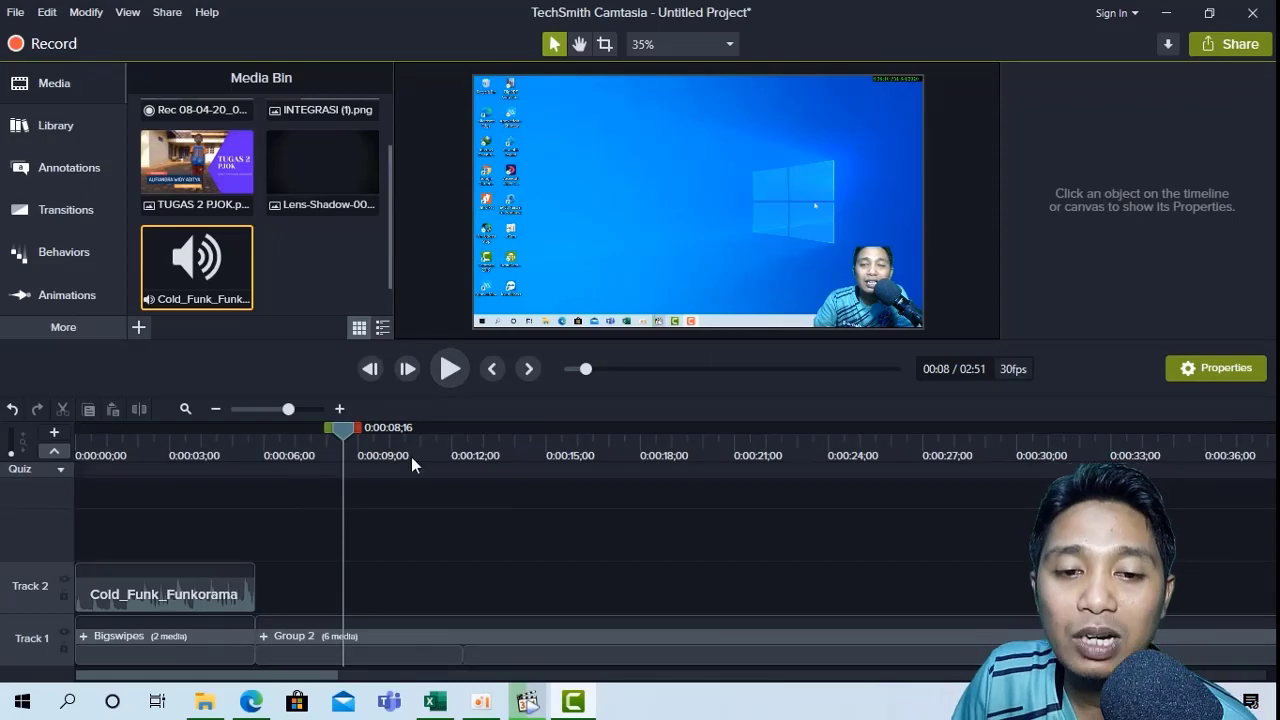
pyautogui.moveTo(340, 428); pyautogui.dragTo(500, 450)
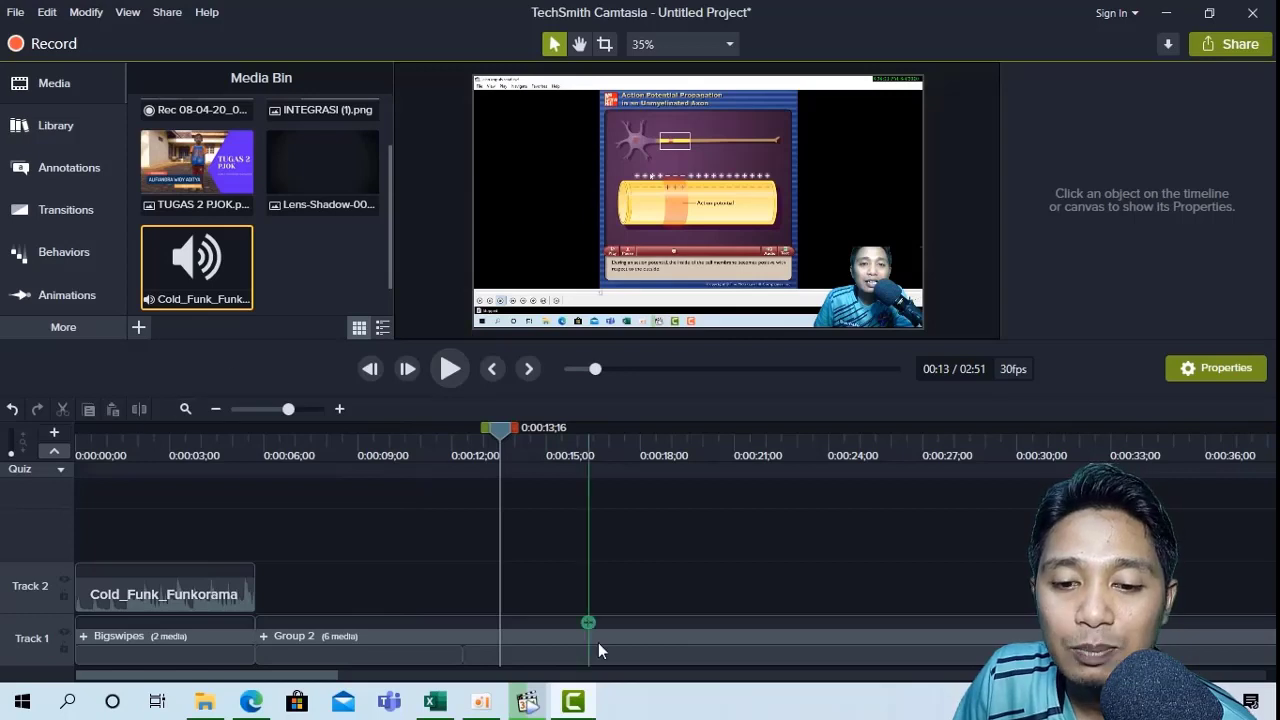
# Split Group 2 on Track 1 at 0:00:13;16 and shift its second part about 8 seconds along the timeline to open a gap
pyautogui.click(566, 642)
pyautogui.click(142, 408)
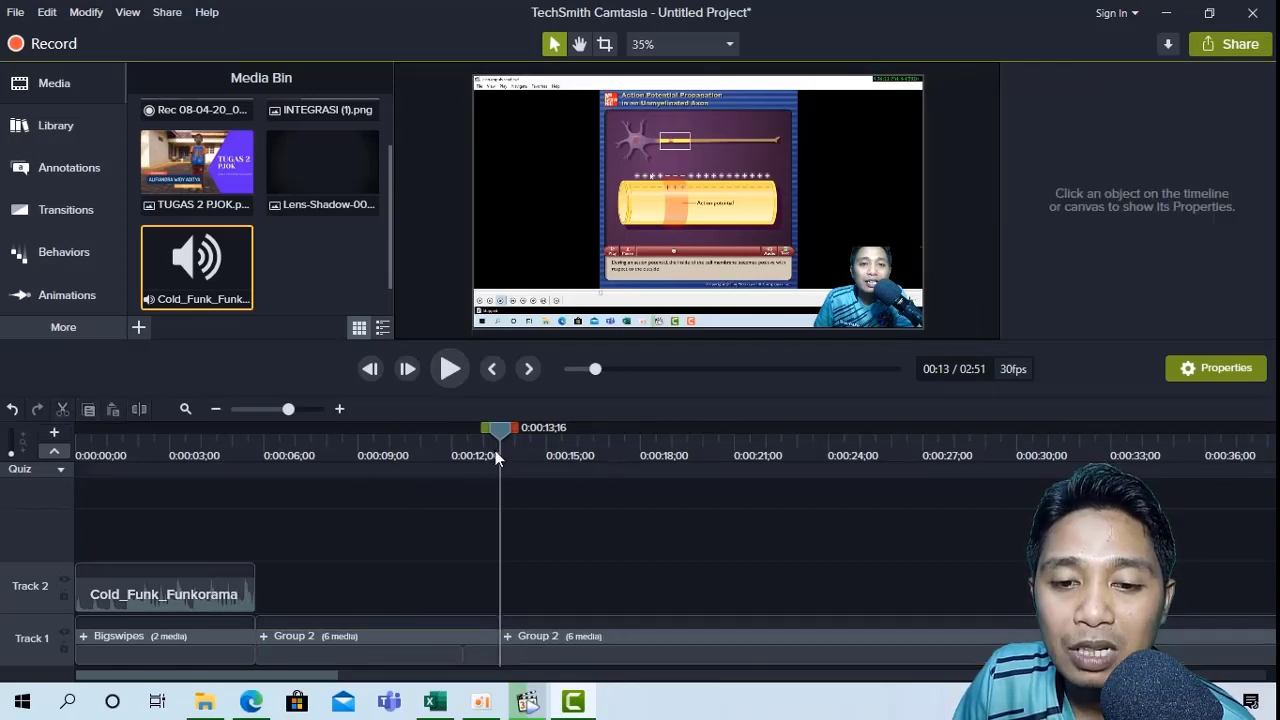
pyautogui.moveTo(597, 648); pyautogui.dragTo(846, 656)
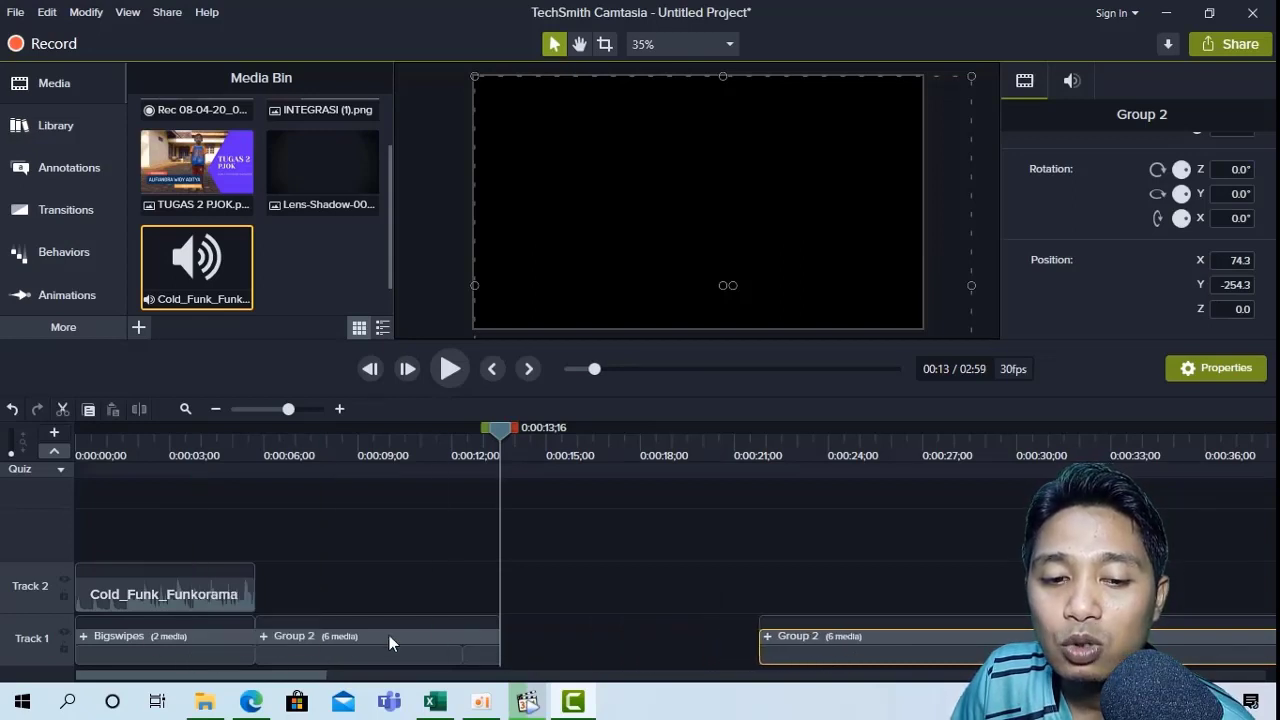
# Copy the Bigswipes intro into the Track 1 gap at 0:00:13;16 and move the second Group 2 part directly against its end
pyautogui.click(222, 652)
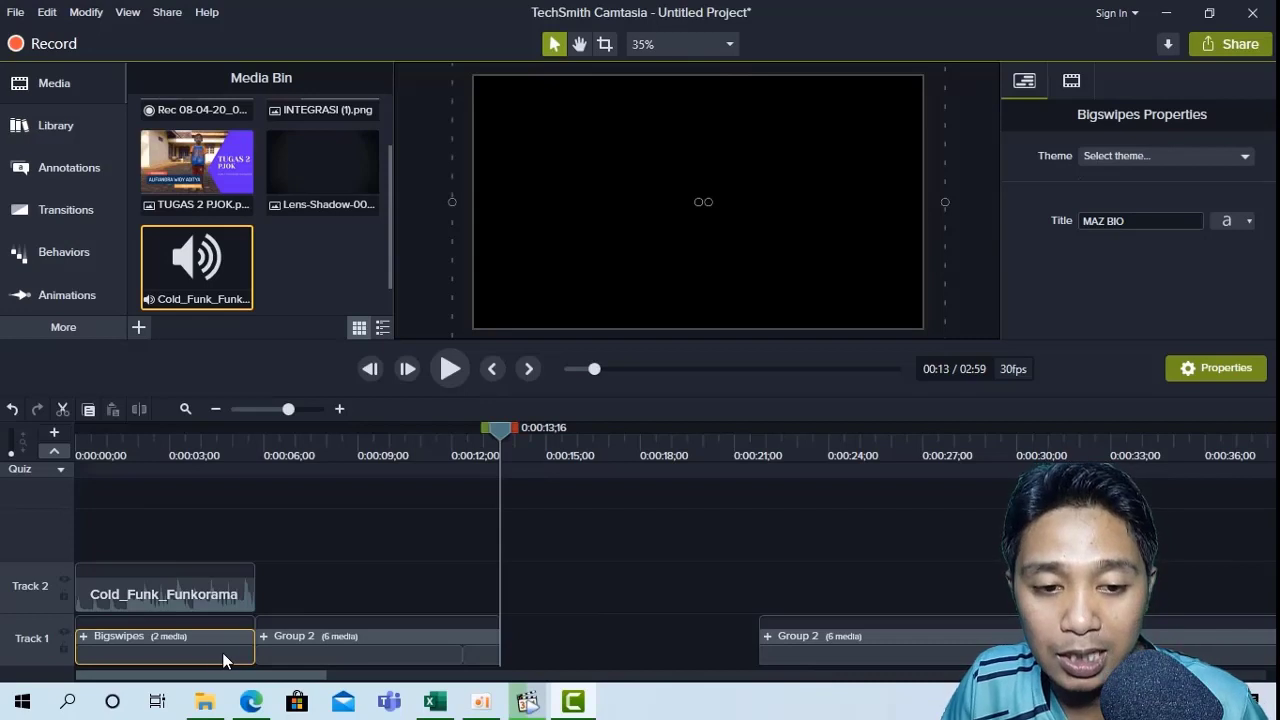
pyautogui.hotkey('ctrl', 'c')
pyautogui.click(557, 605)
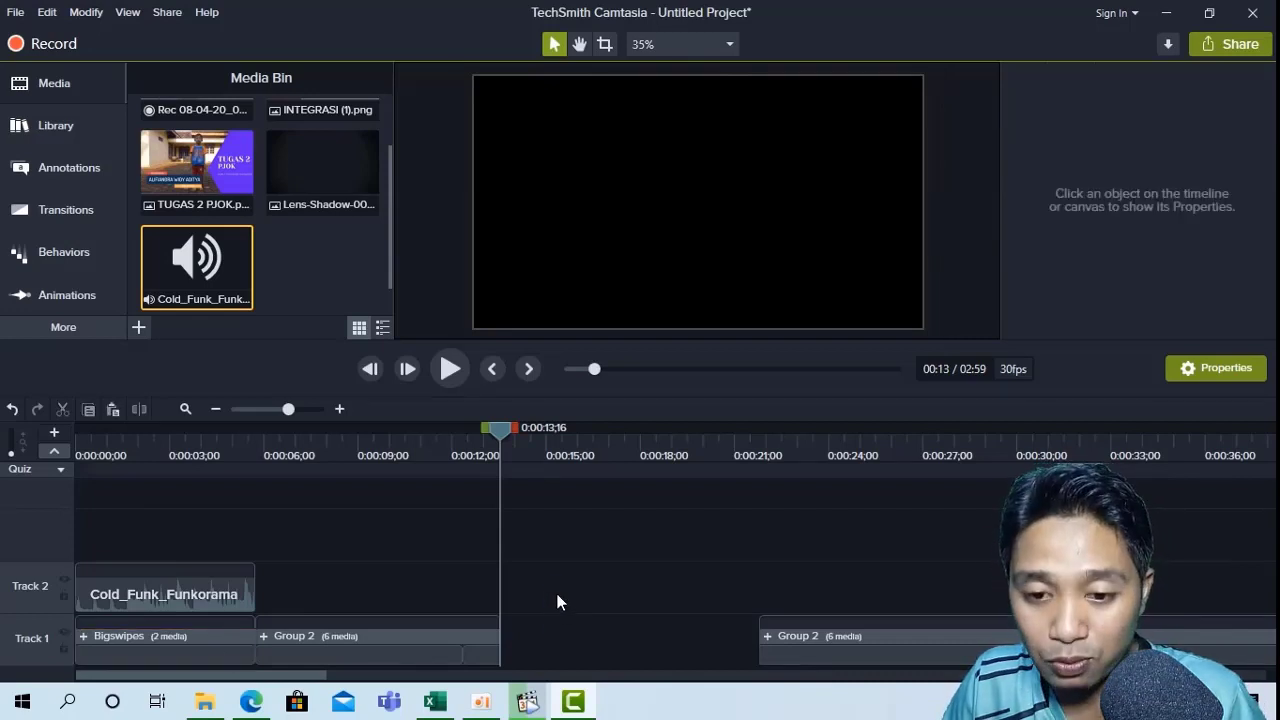
pyautogui.hotkey('ctrl', 'v')
pyautogui.moveTo(818, 656); pyautogui.dragTo(742, 651)
# Duplicate the Cold_Funk_Funkorama clip on Track 2 above the second Bigswipes intro at 0:00:13;16 and play that section
pyautogui.click(214, 603)
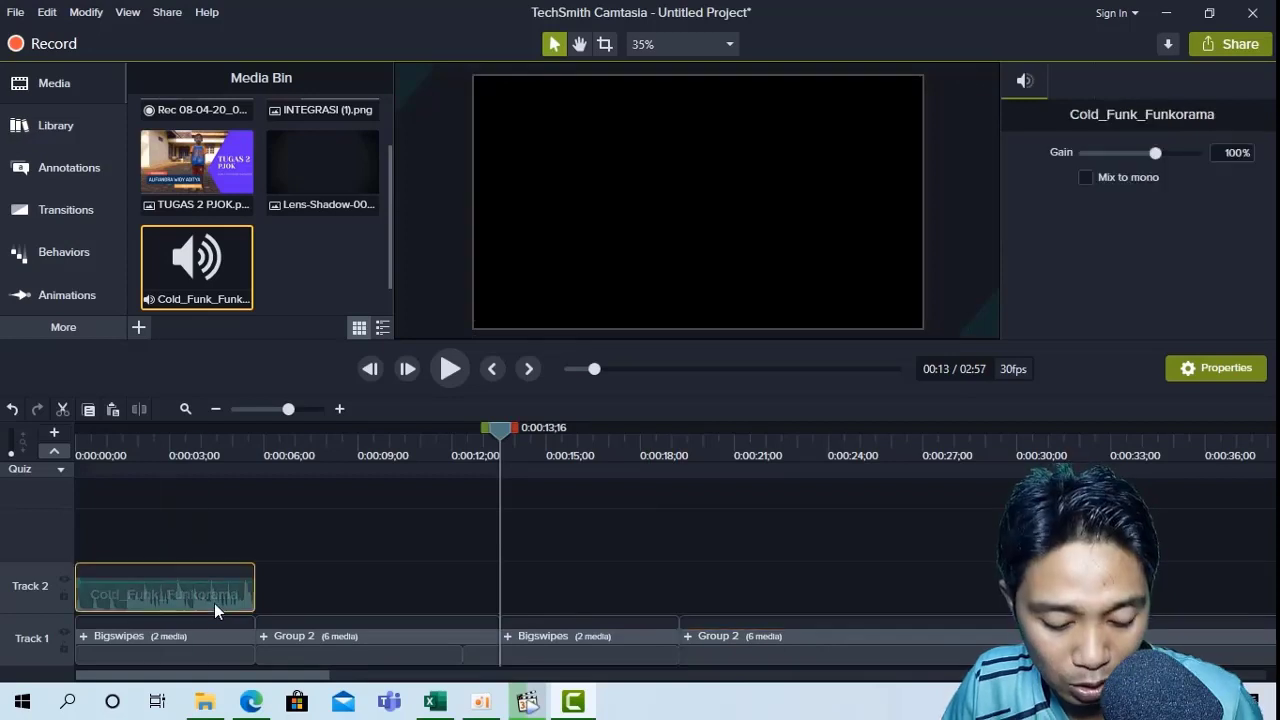
pyautogui.hotkey('ctrl', 'v')
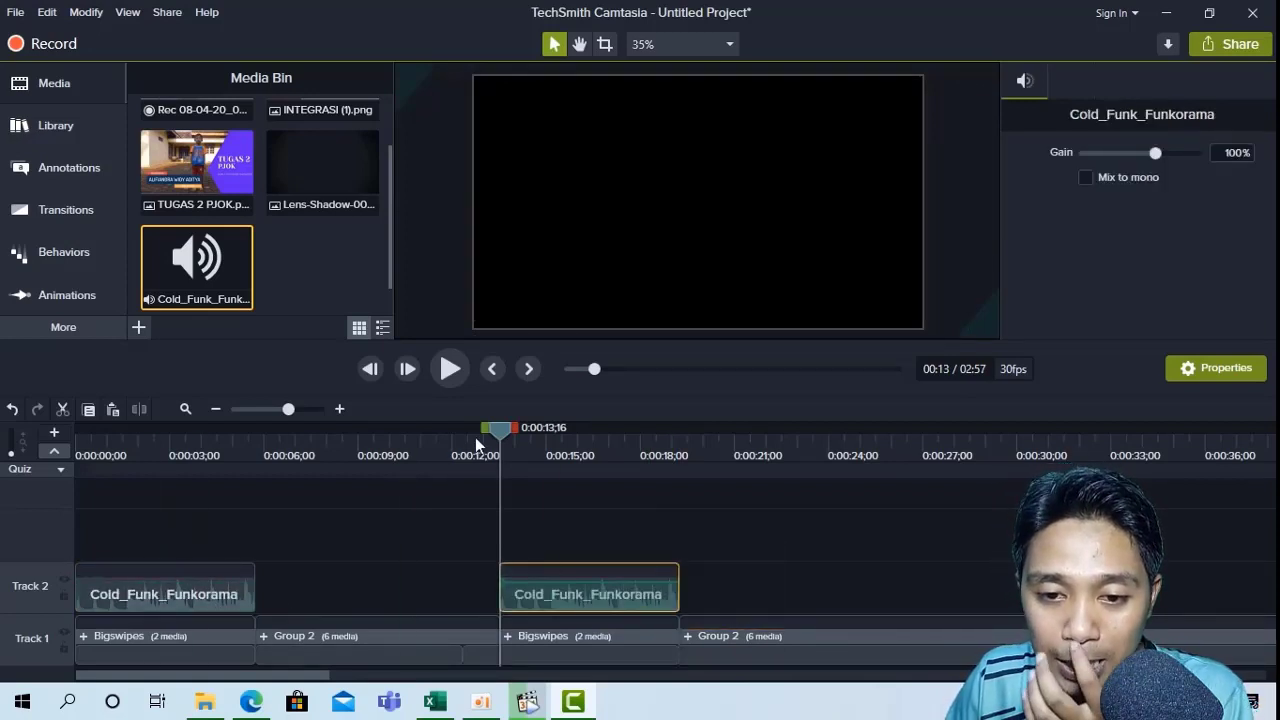
pyautogui.moveTo(494, 433); pyautogui.dragTo(403, 448)
pyautogui.click(455, 379)
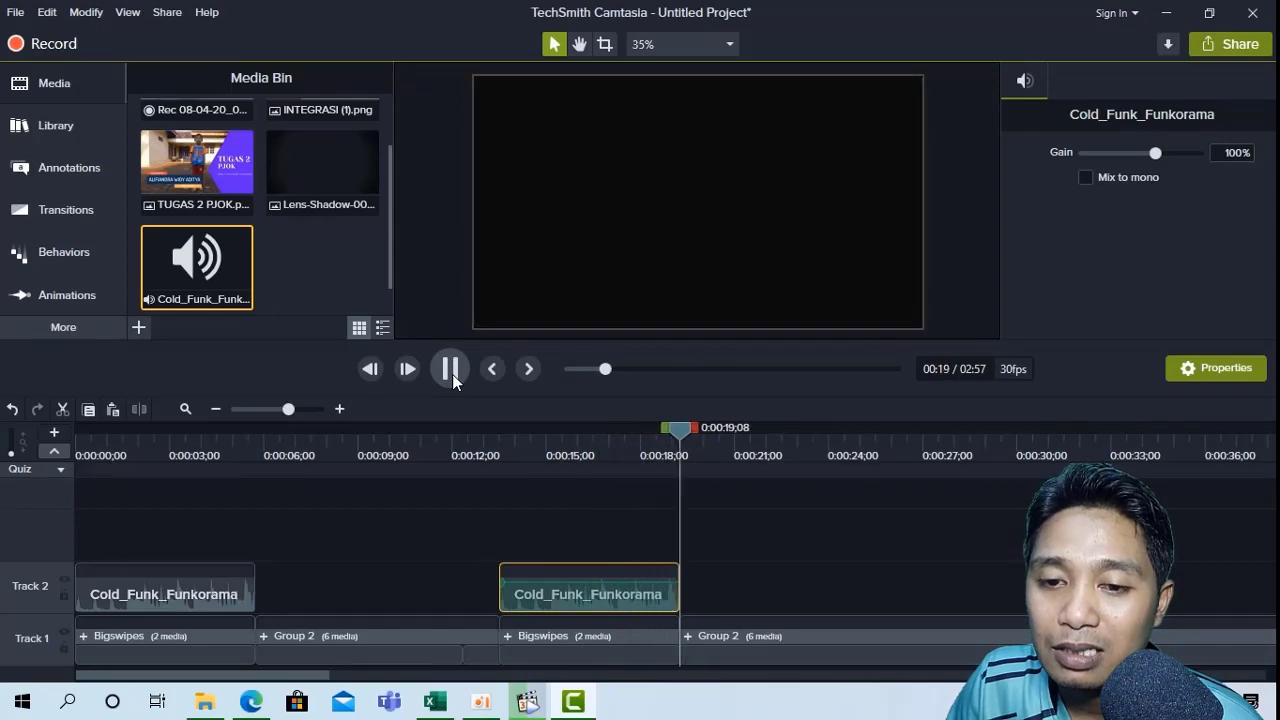
pyautogui.click(450, 370)
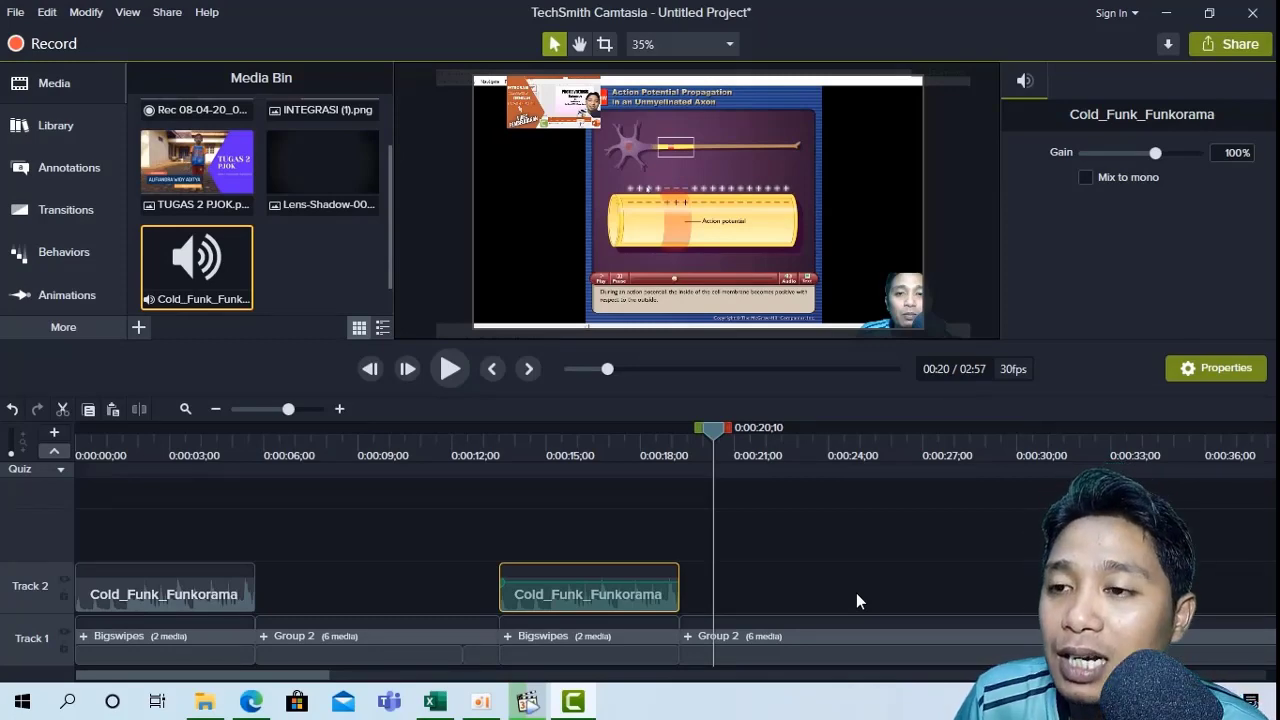
# Start producing the project to a local file with the MP4 only (up to 720p) preset
pyautogui.click(1233, 46)
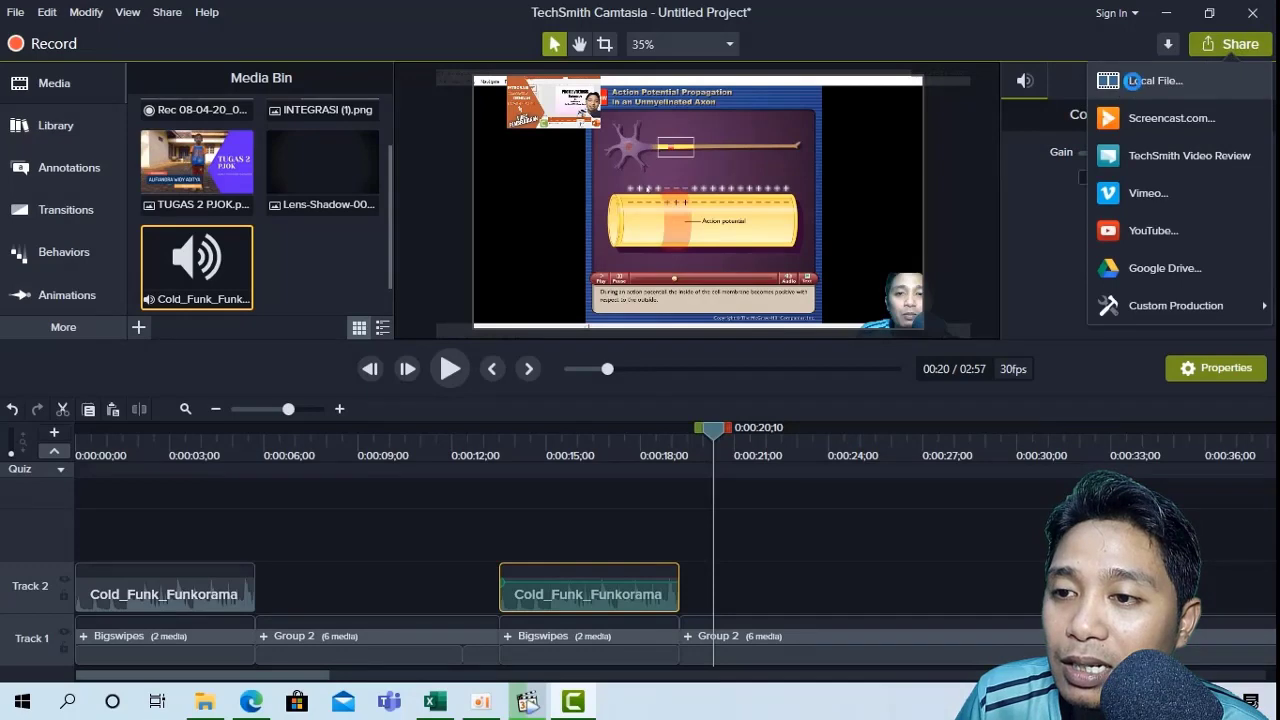
pyautogui.click(1133, 82)
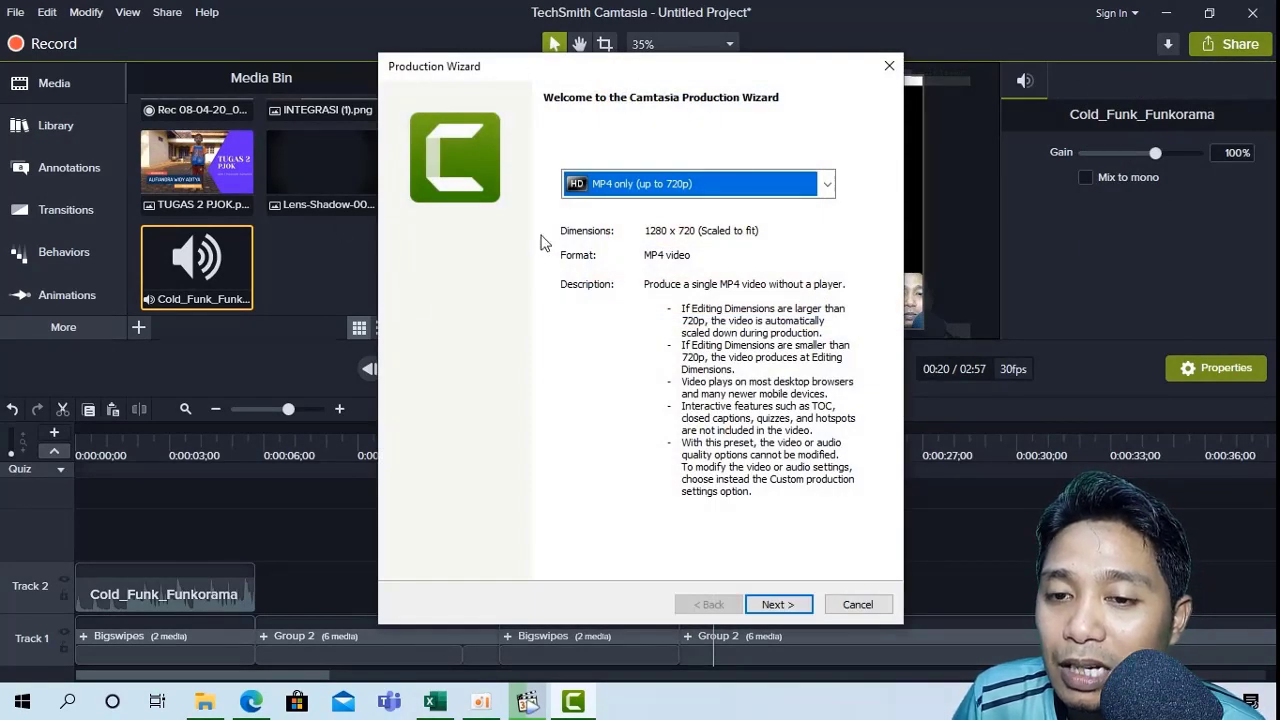
pyautogui.click(826, 184)
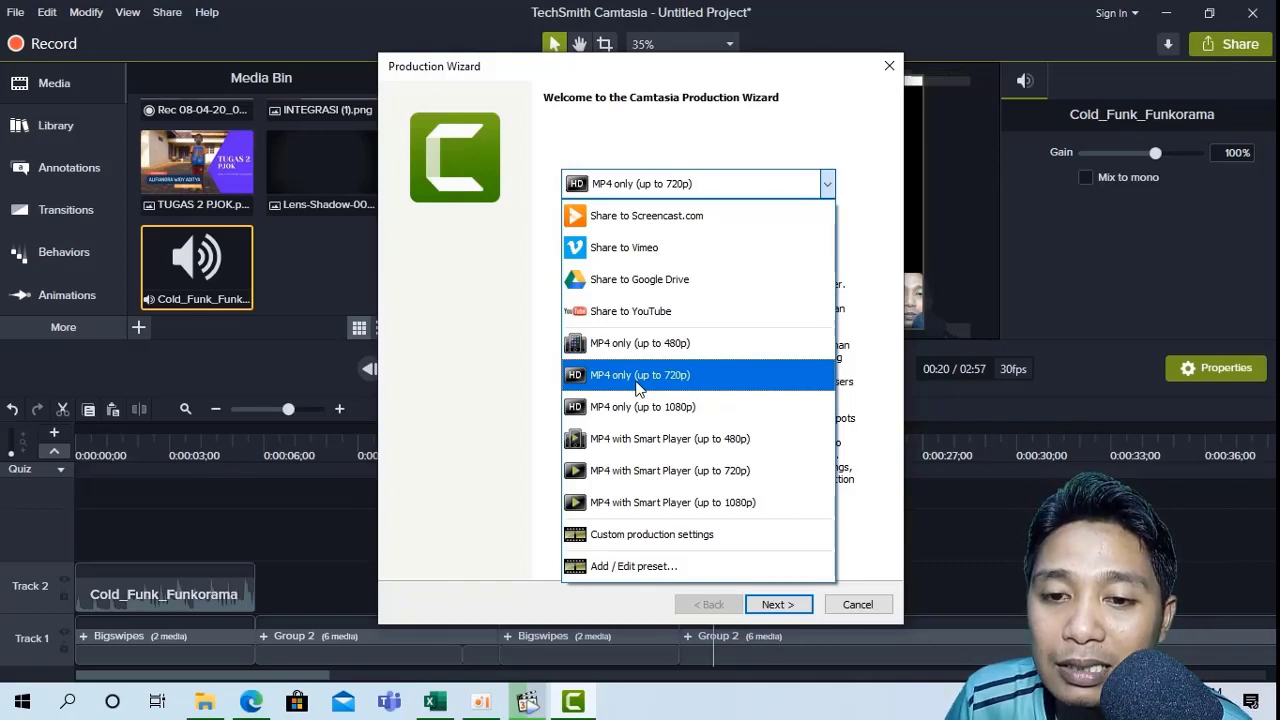
pyautogui.click(499, 264)
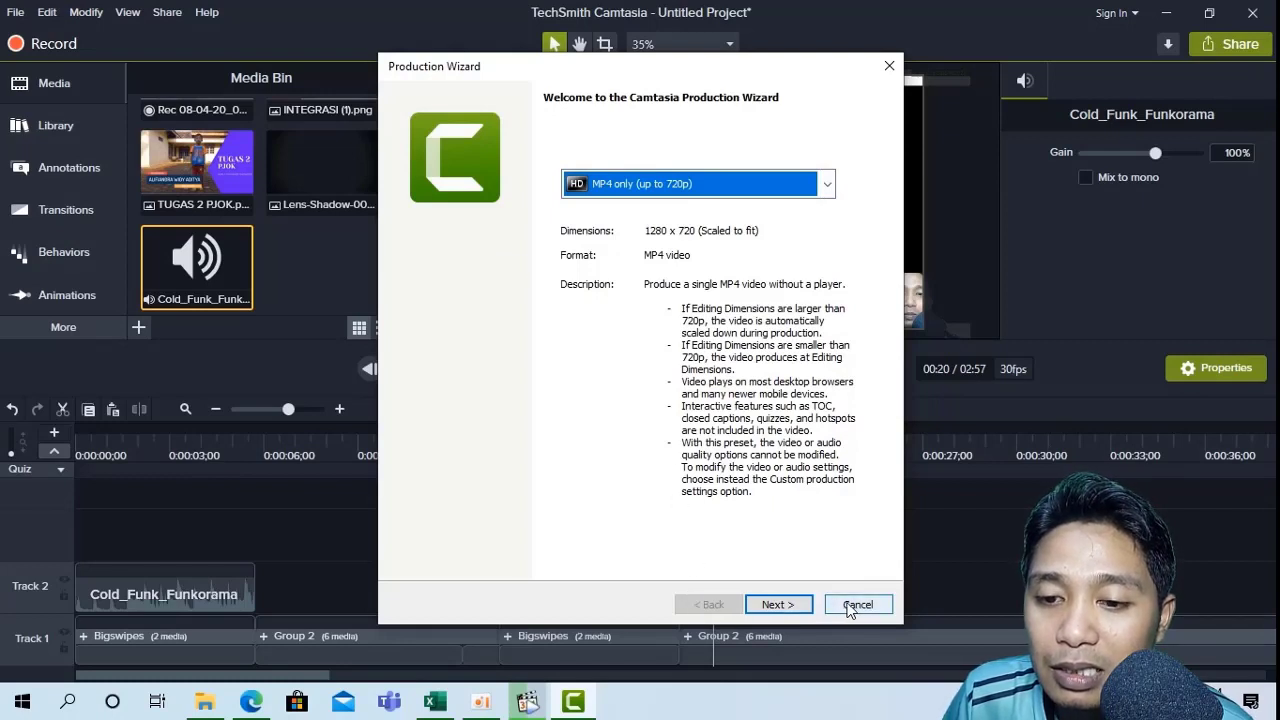
pyautogui.click(773, 604)
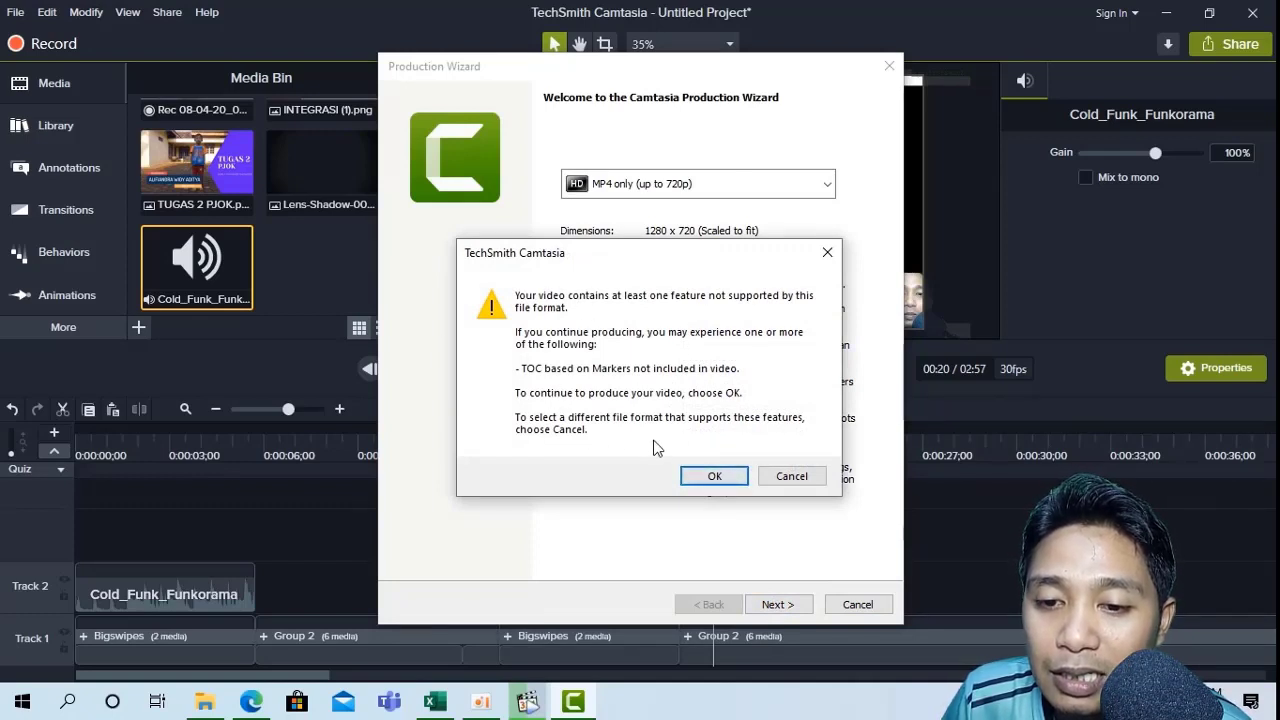
pyautogui.click(724, 478)
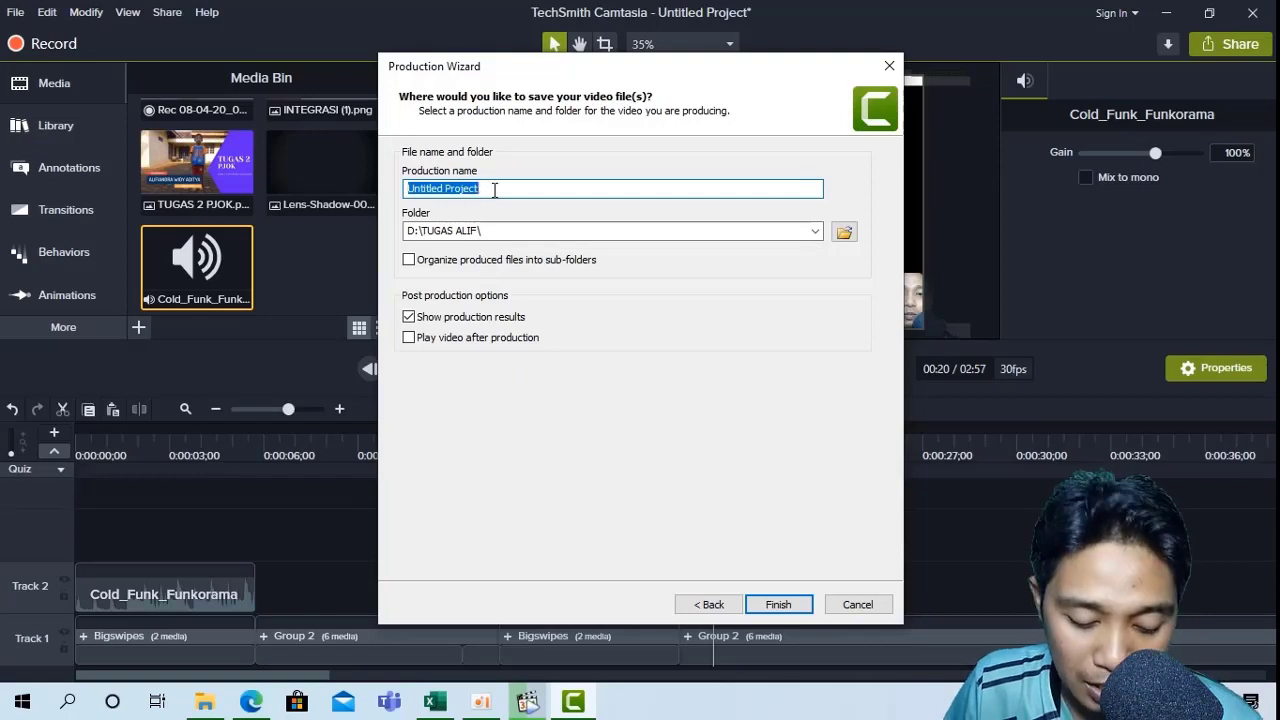
# Set the production name to MAZ BIO and choose the Videos folder as the save location
pyautogui.write('MAZ')
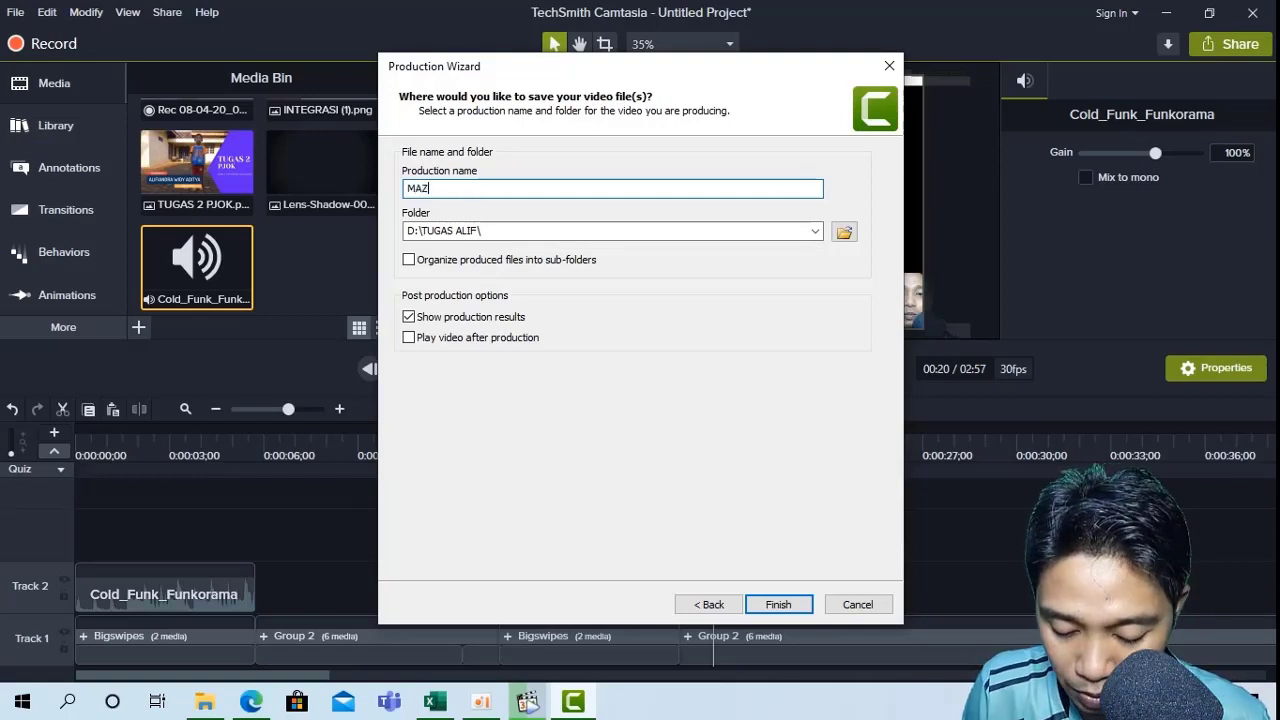
pyautogui.write(' BIO')
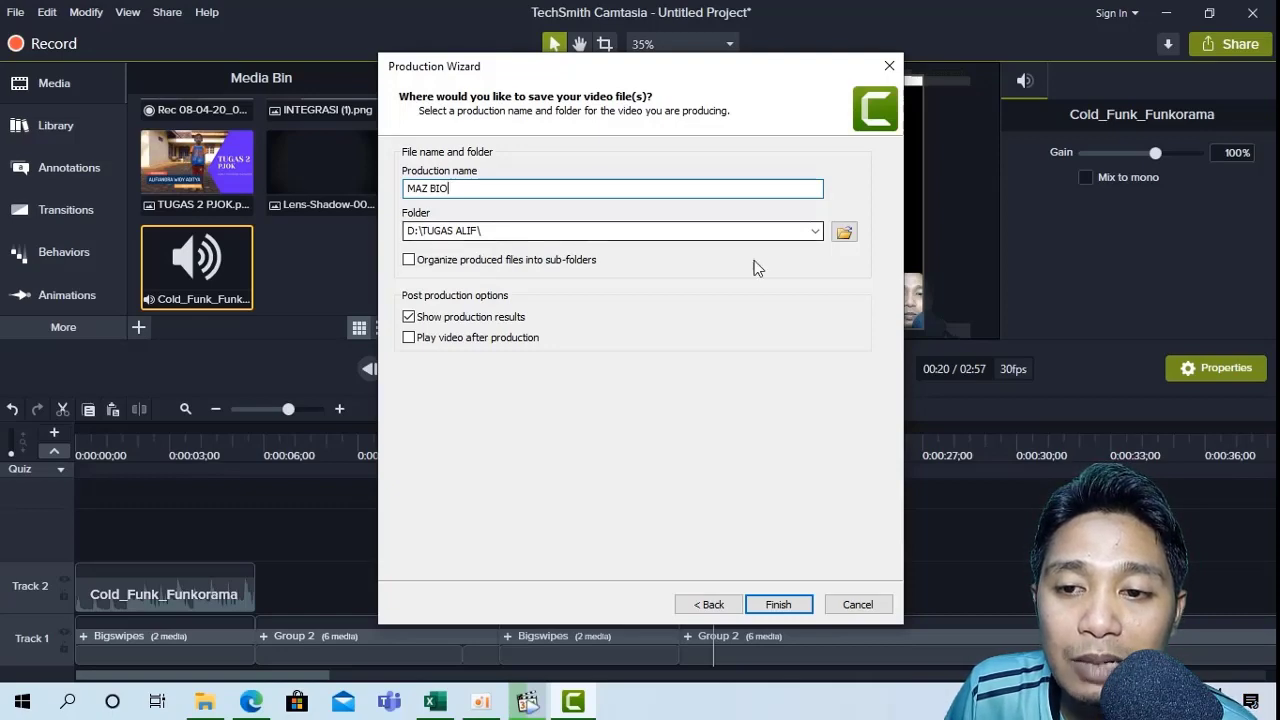
pyautogui.click(844, 233)
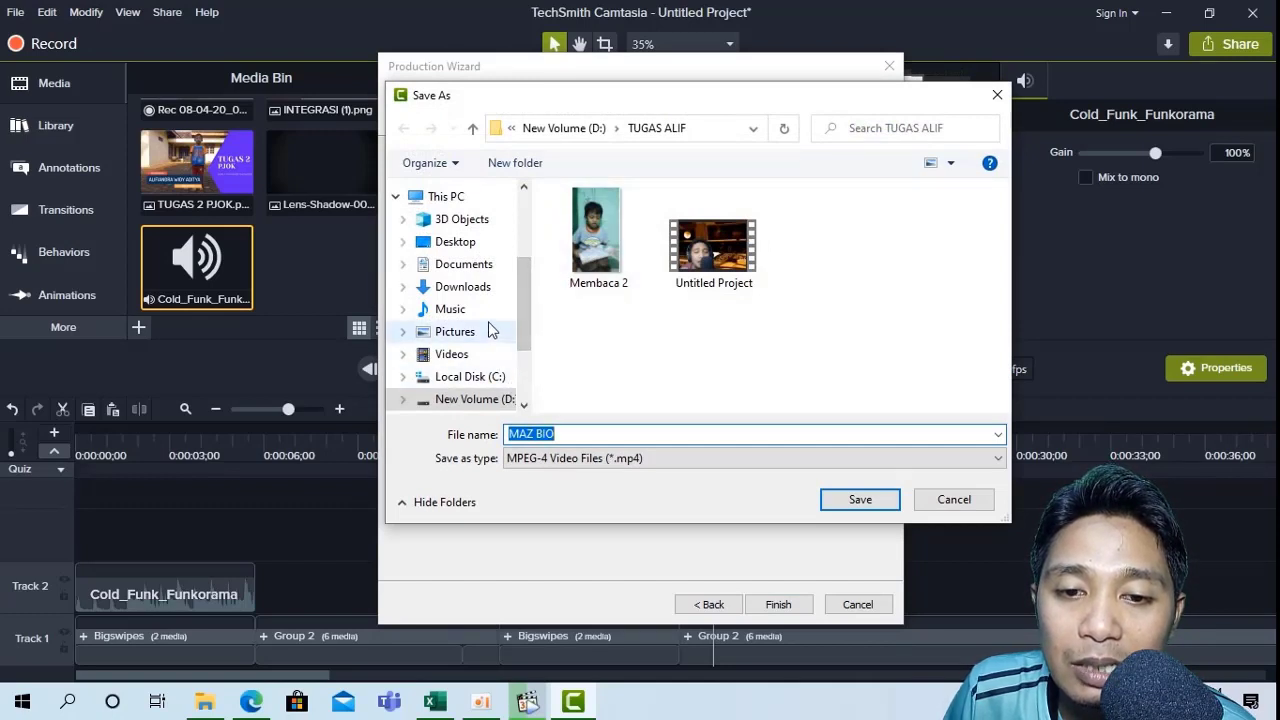
pyautogui.click(455, 356)
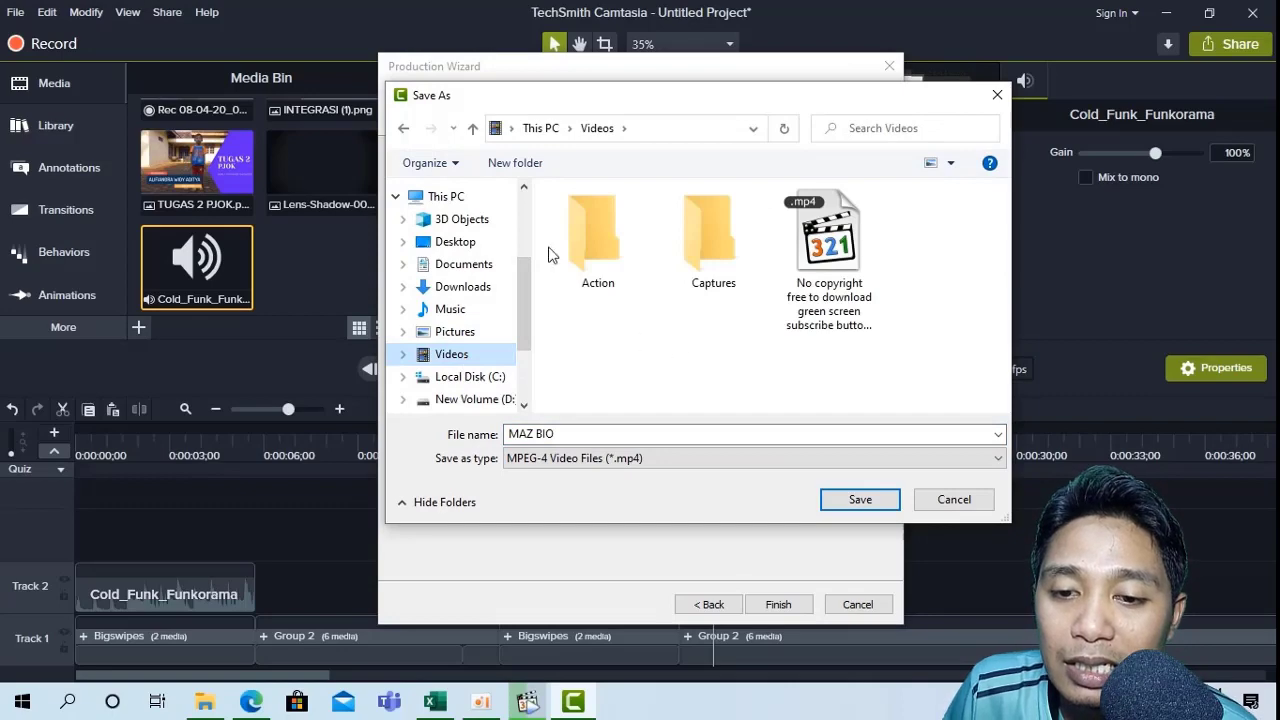
pyautogui.click(848, 505)
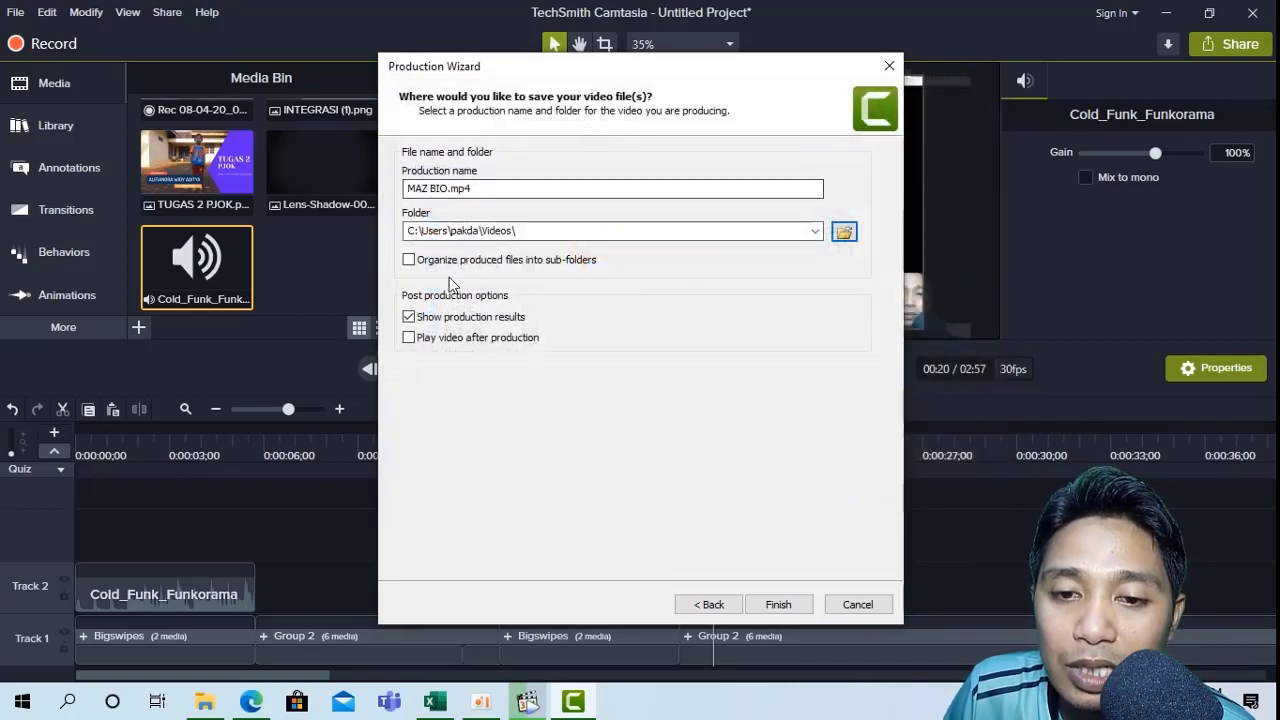
# Turn the sub-folder organization option on and off again, and cancel the production
pyautogui.click(409, 260)
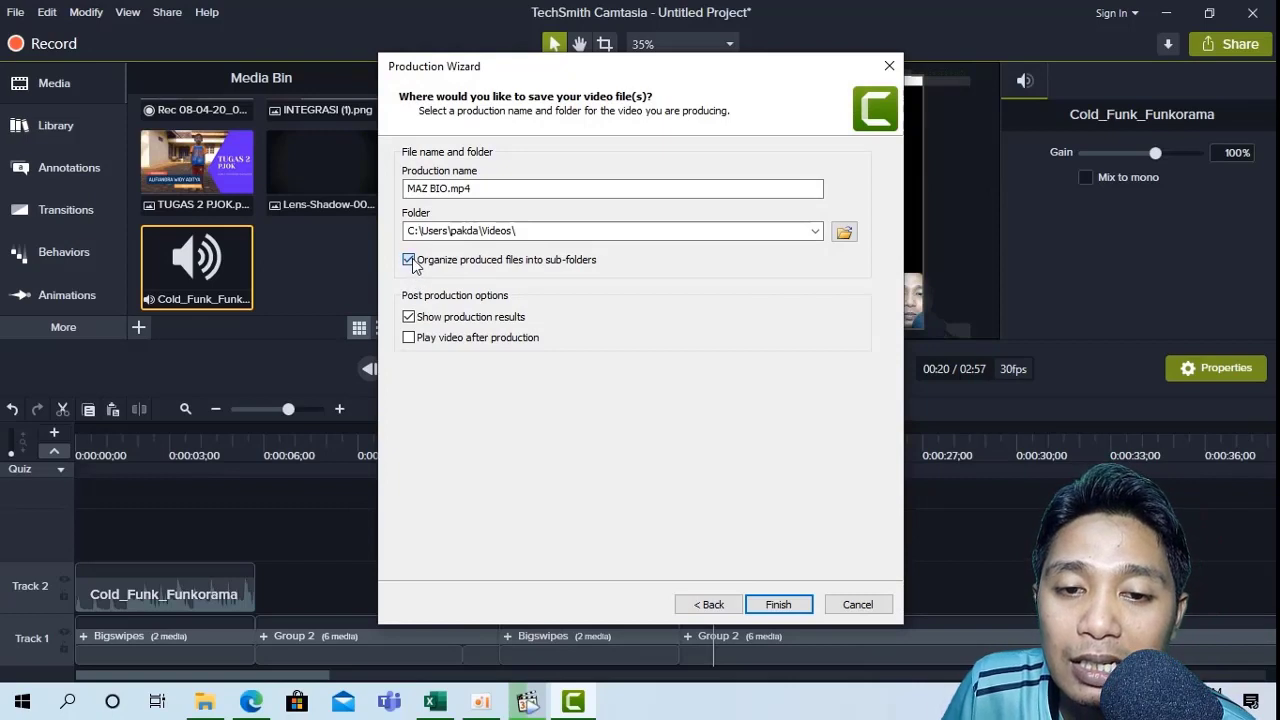
pyautogui.click(410, 261)
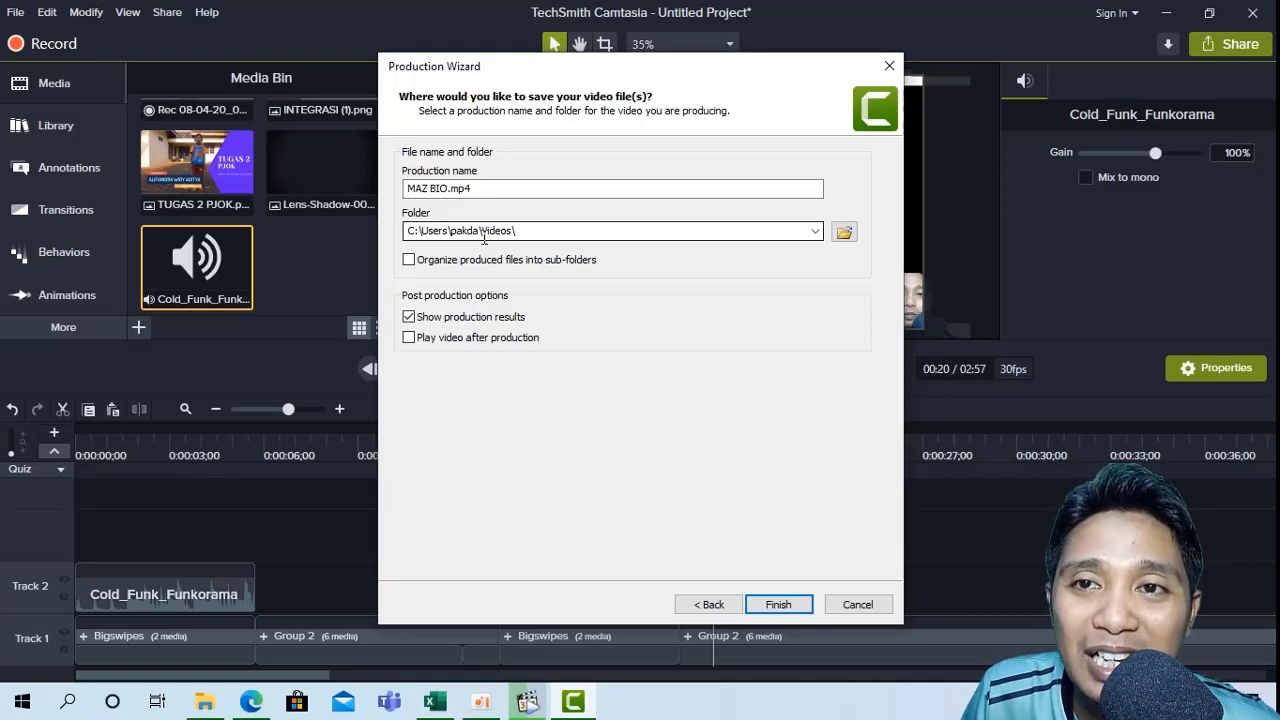
pyautogui.press('Escape')
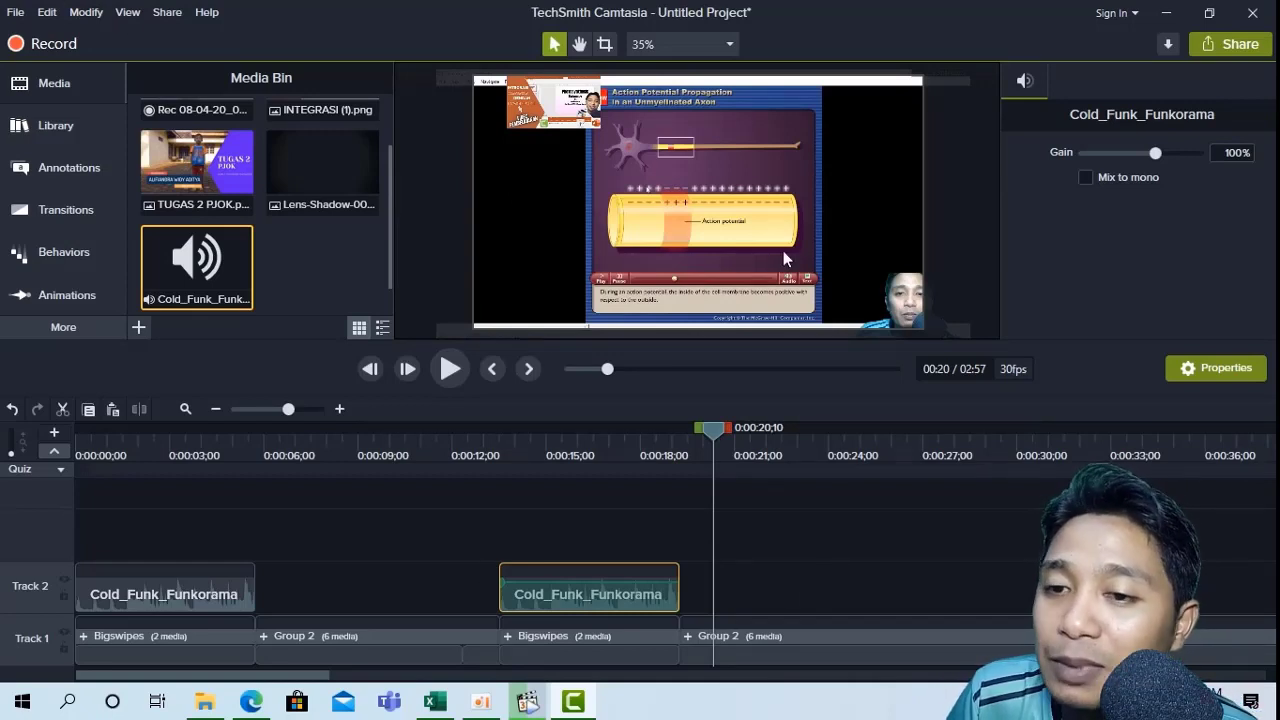
# Start a local file production using custom production settings and the MP4 - Smart Player (HTML5) format
pyautogui.click(1216, 46)
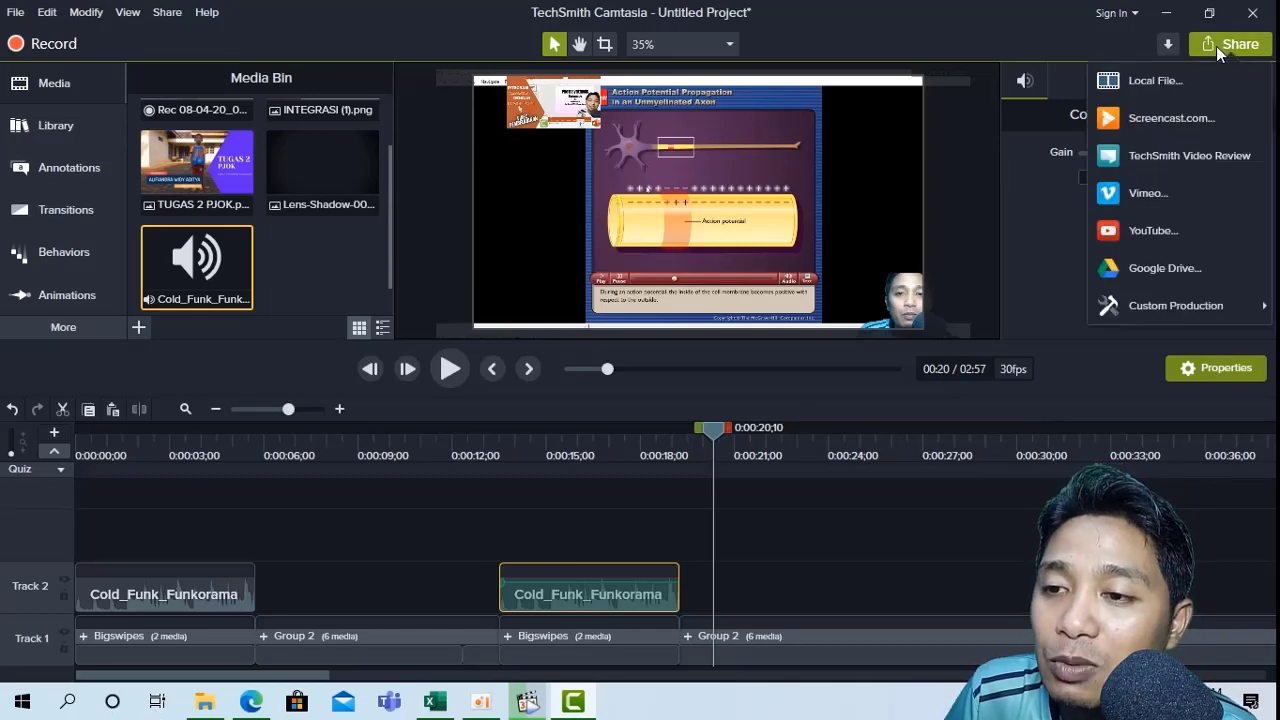
pyautogui.click(1169, 87)
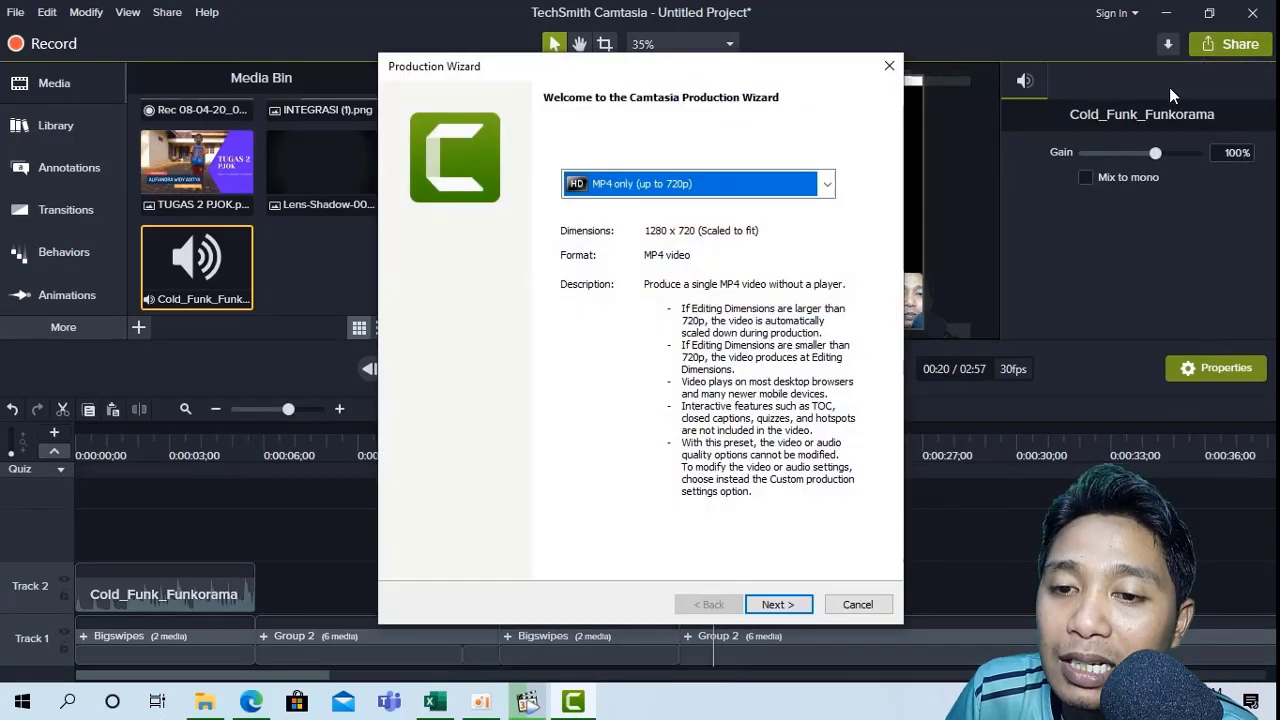
pyautogui.click(826, 183)
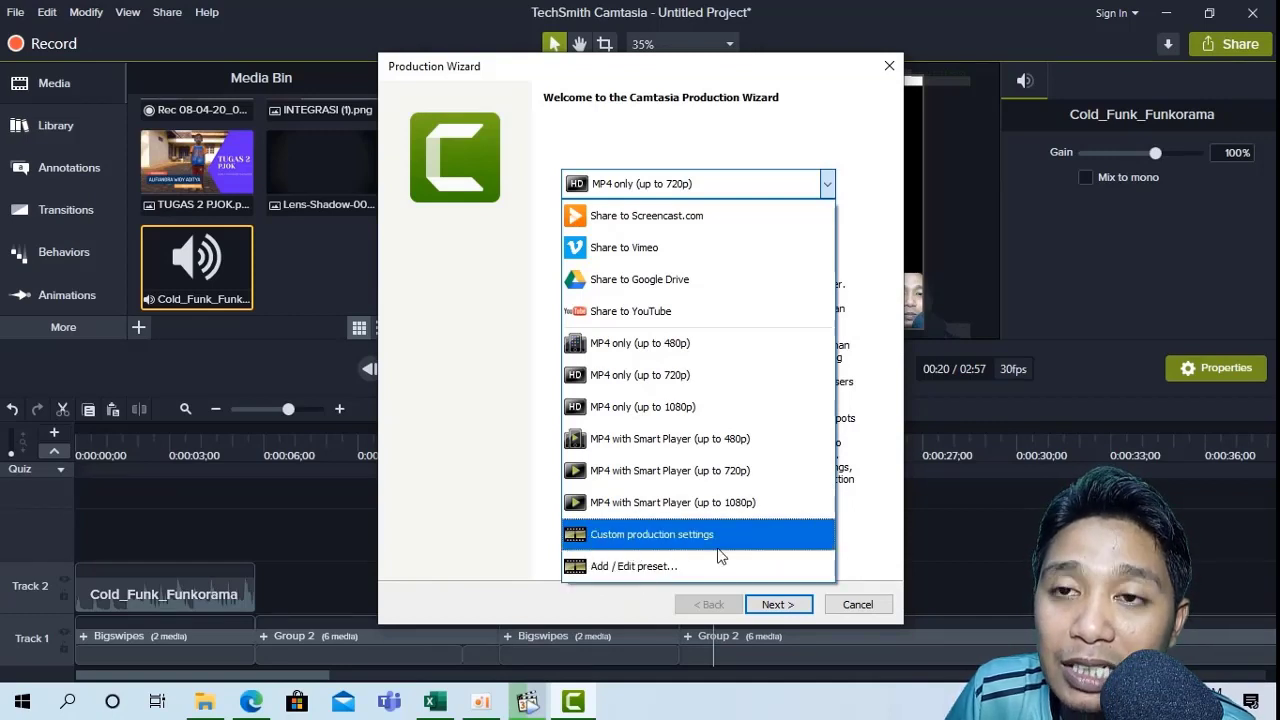
pyautogui.click(630, 545)
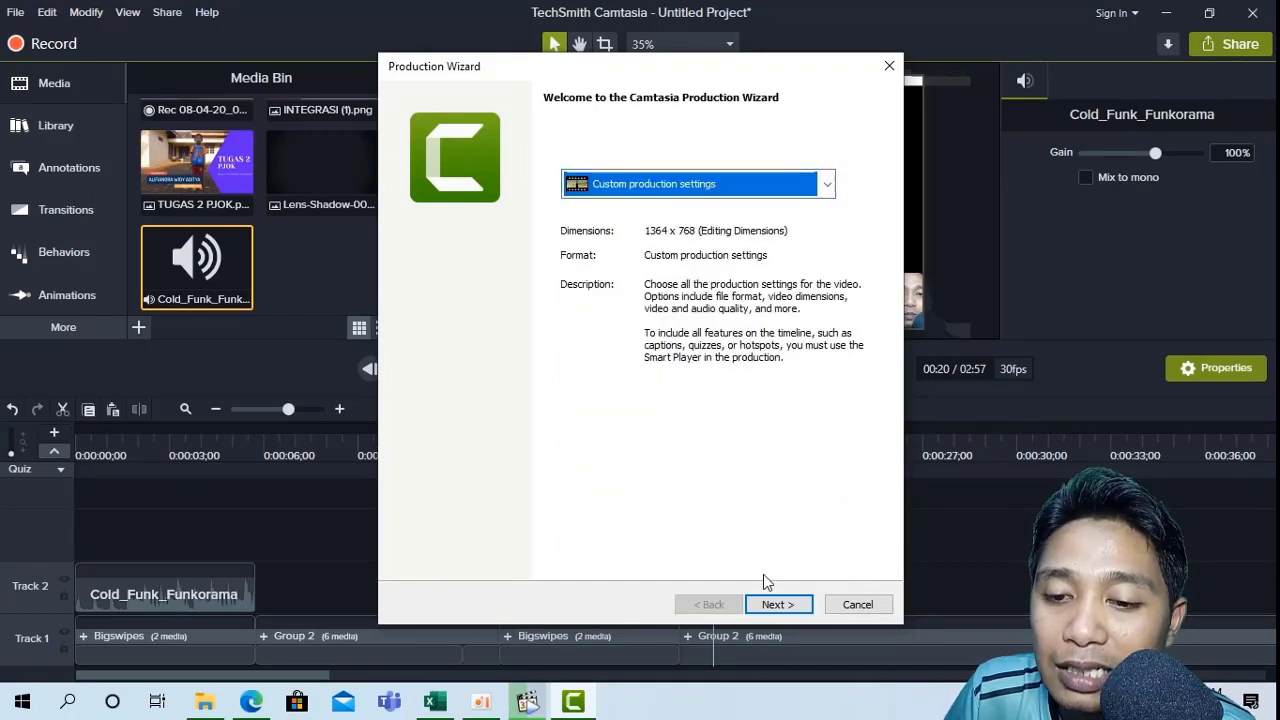
pyautogui.click(779, 606)
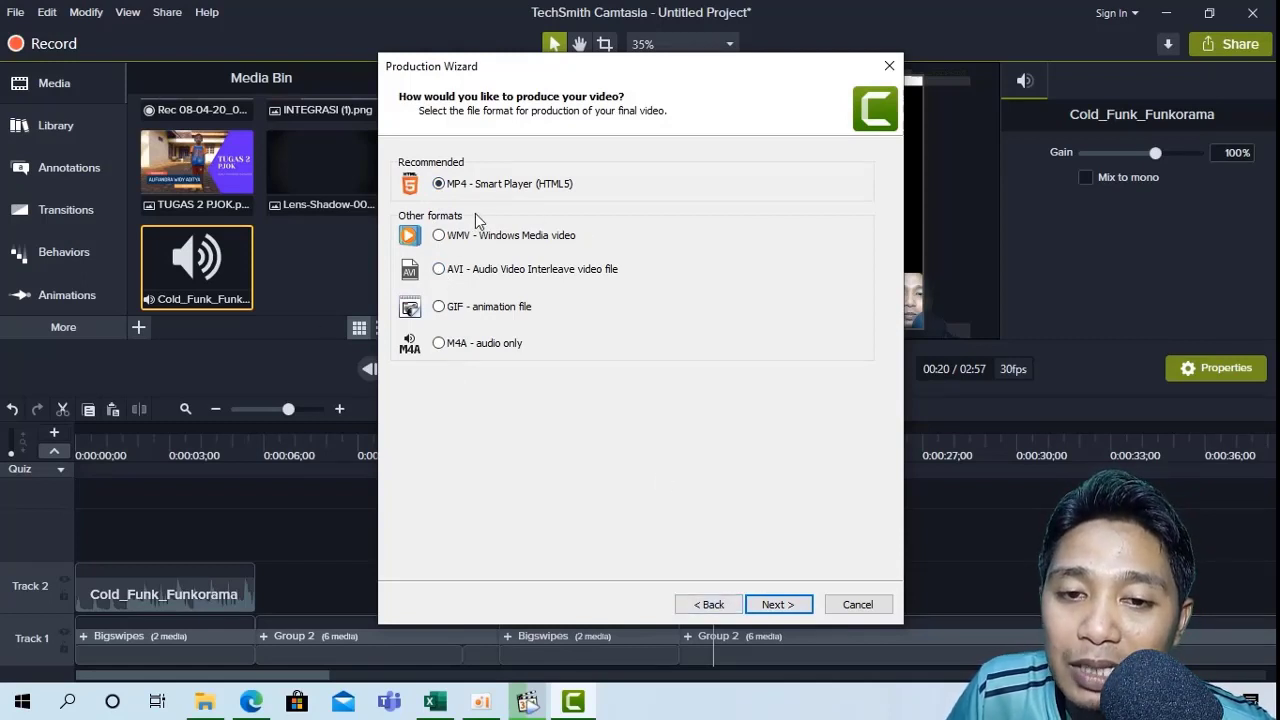
pyautogui.click(778, 605)
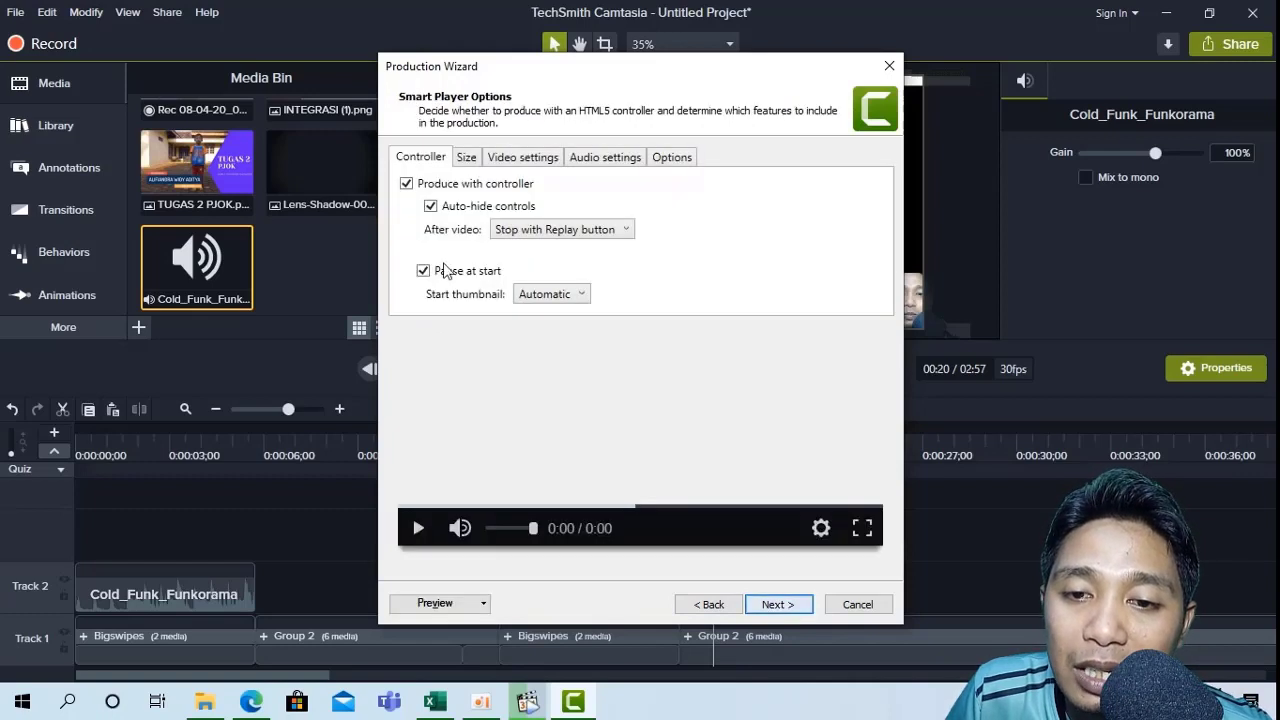
# Review the Smart Player size and video settings, including the available encoding modes
pyautogui.click(466, 158)
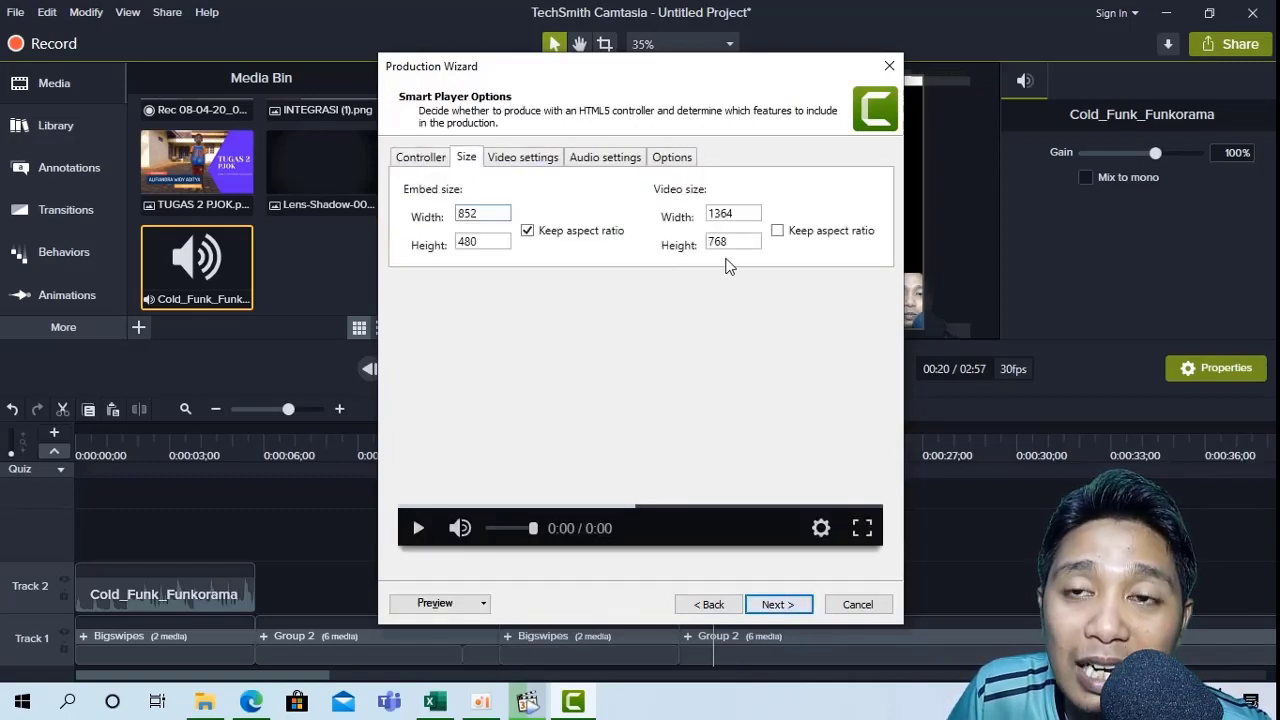
pyautogui.click(509, 162)
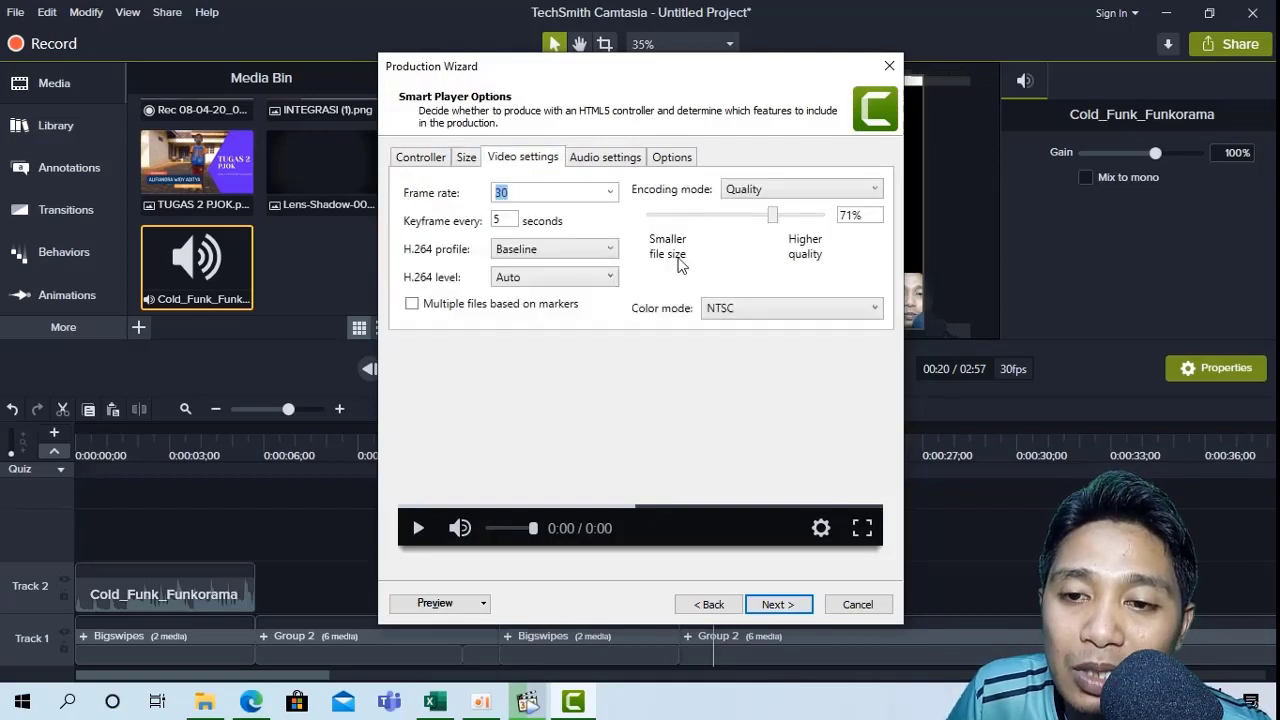
pyautogui.click(865, 189)
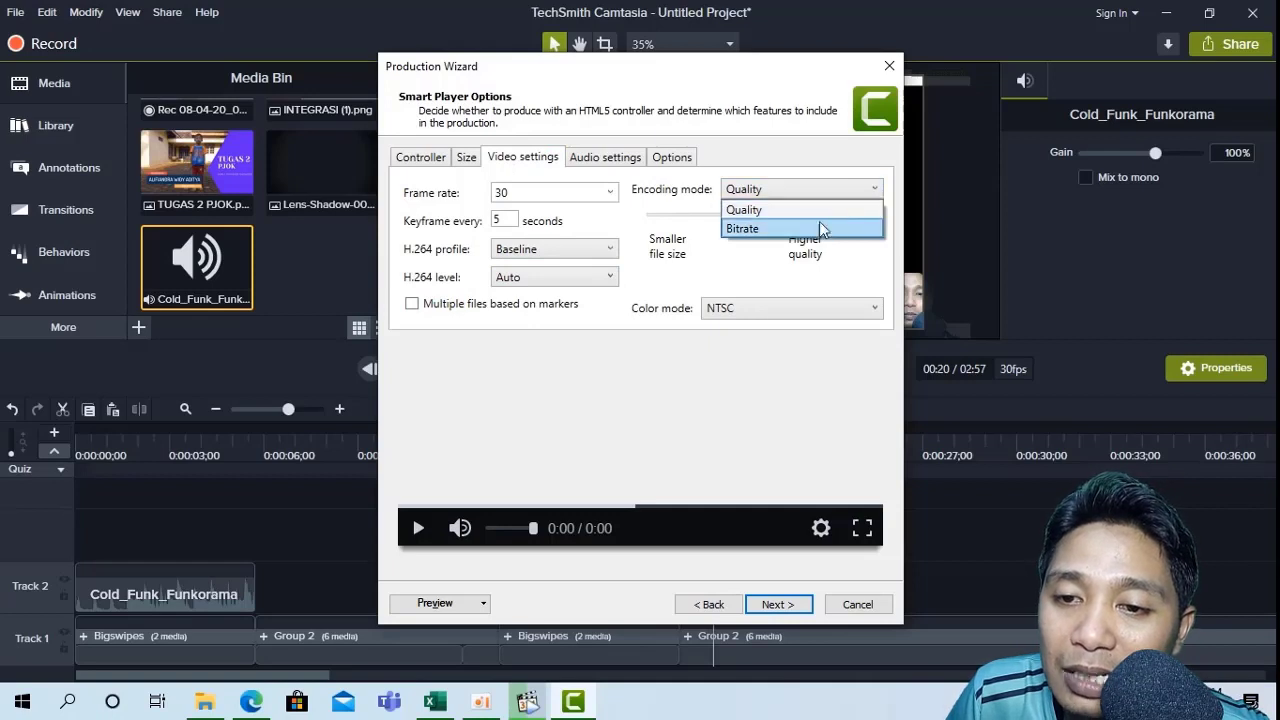
pyautogui.click(840, 292)
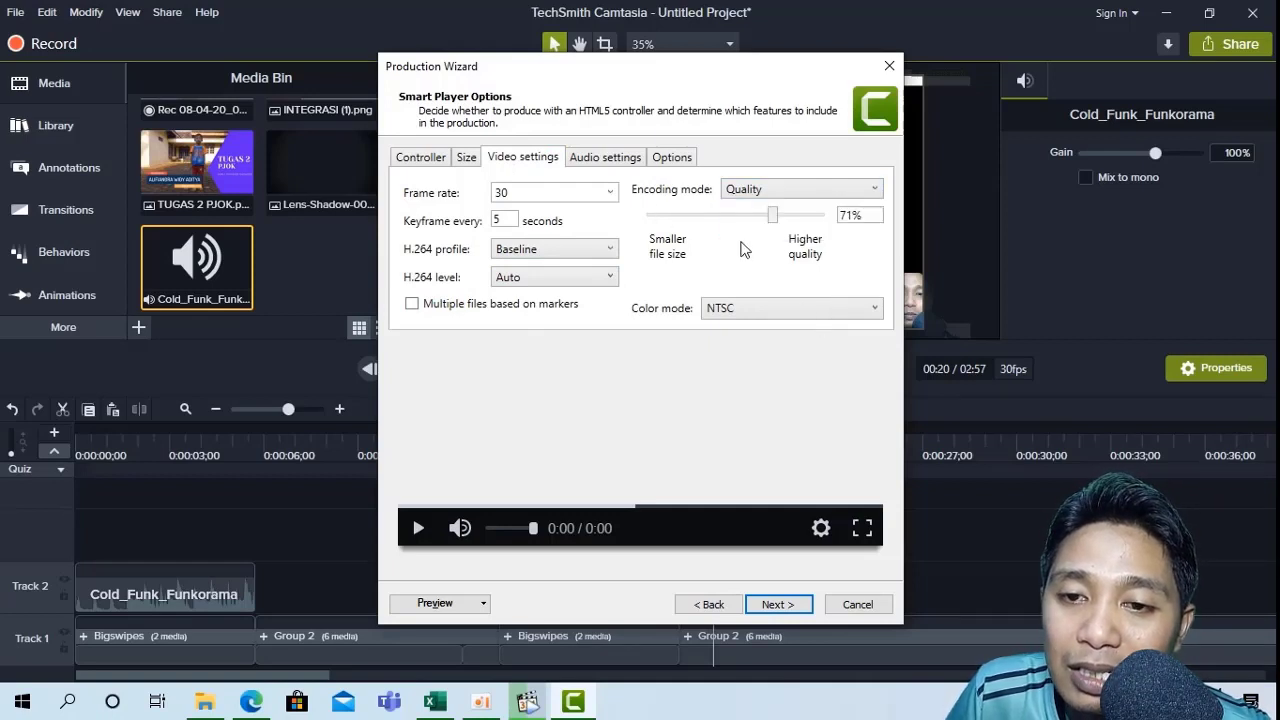
# Check the Smart Player's additional options and HTML title, and continue to the production's video options
pyautogui.click(676, 160)
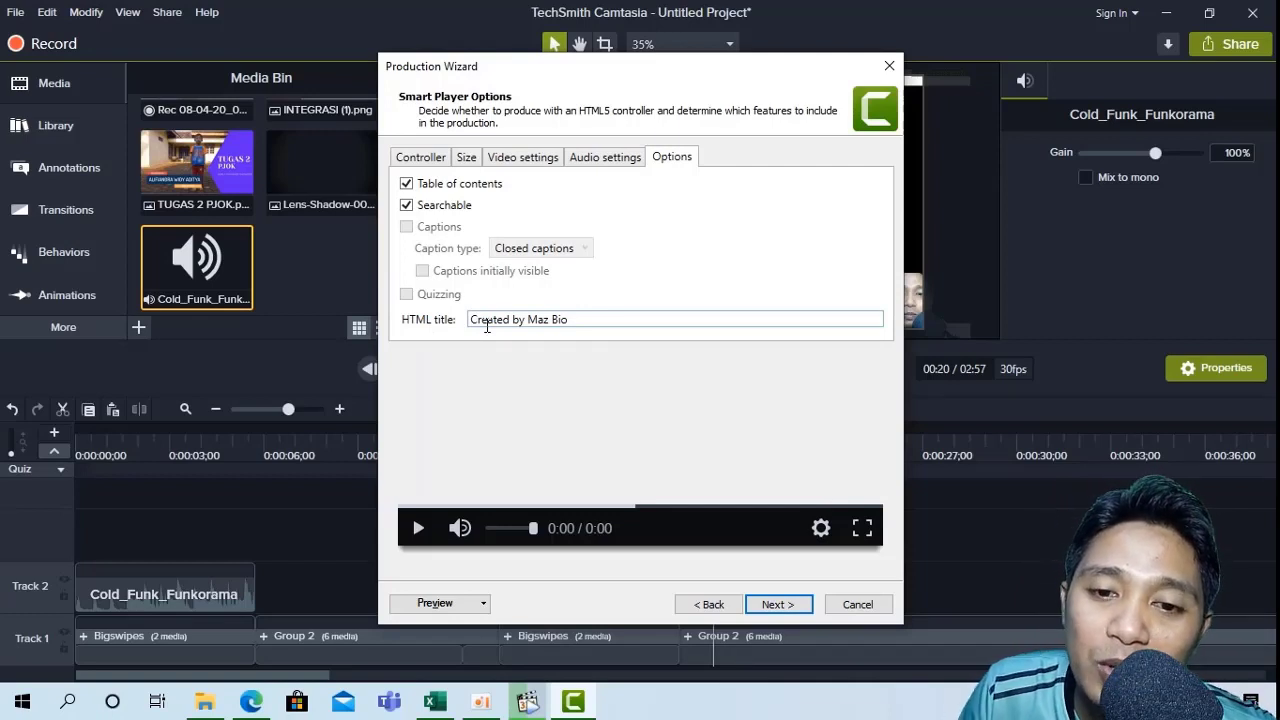
pyautogui.click(602, 317)
pyautogui.moveTo(600, 317); pyautogui.dragTo(467, 320)
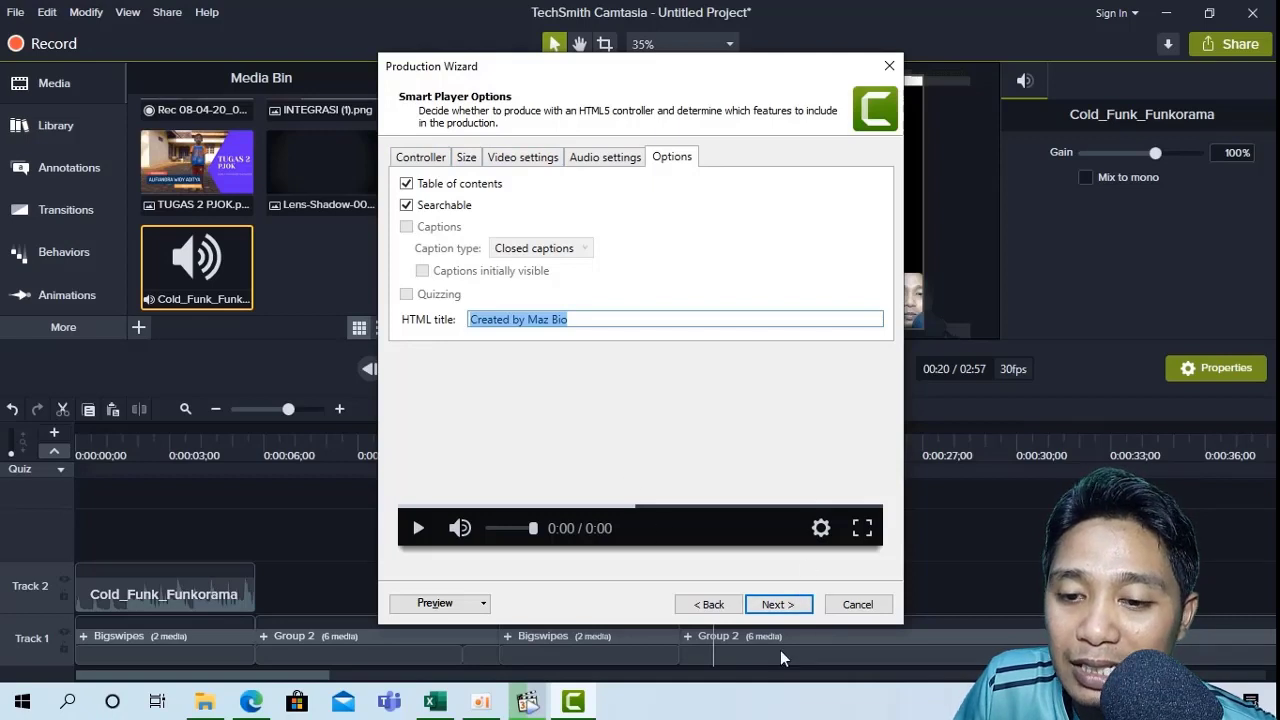
pyautogui.click(778, 605)
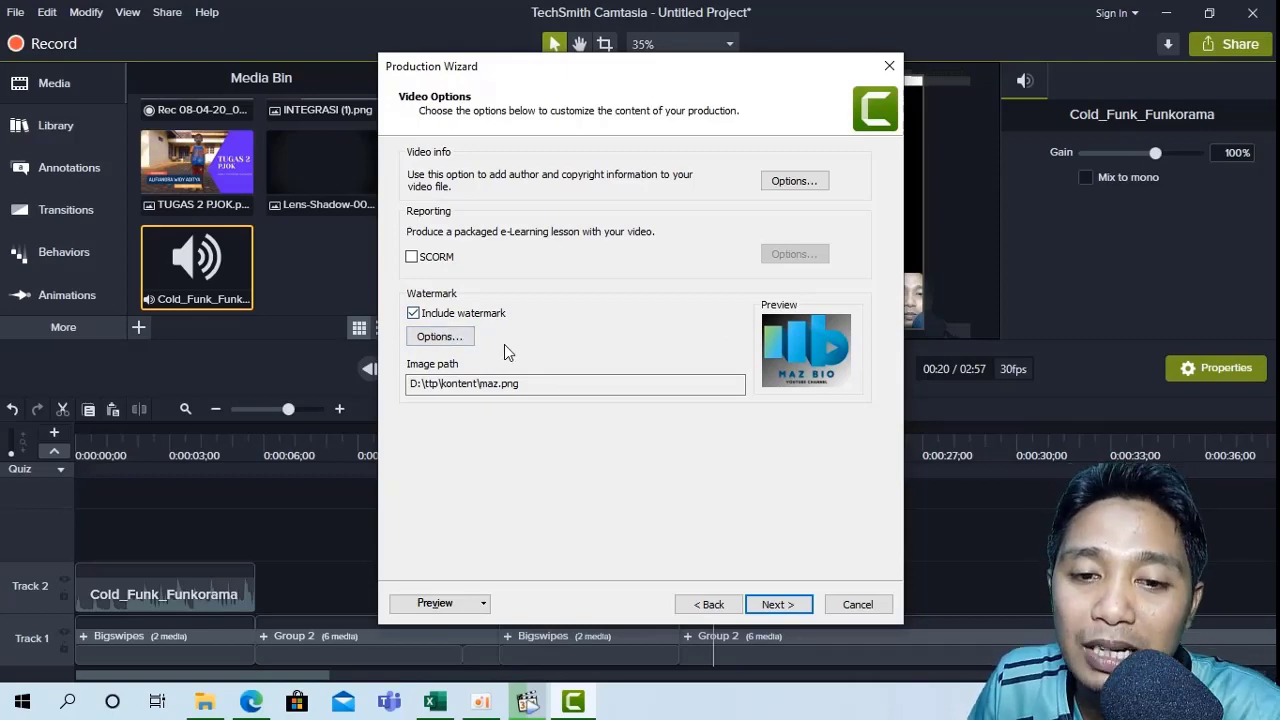
# Replace the production's watermark image with INTEGRASI (1).png from the Downloads folder
pyautogui.click(437, 339)
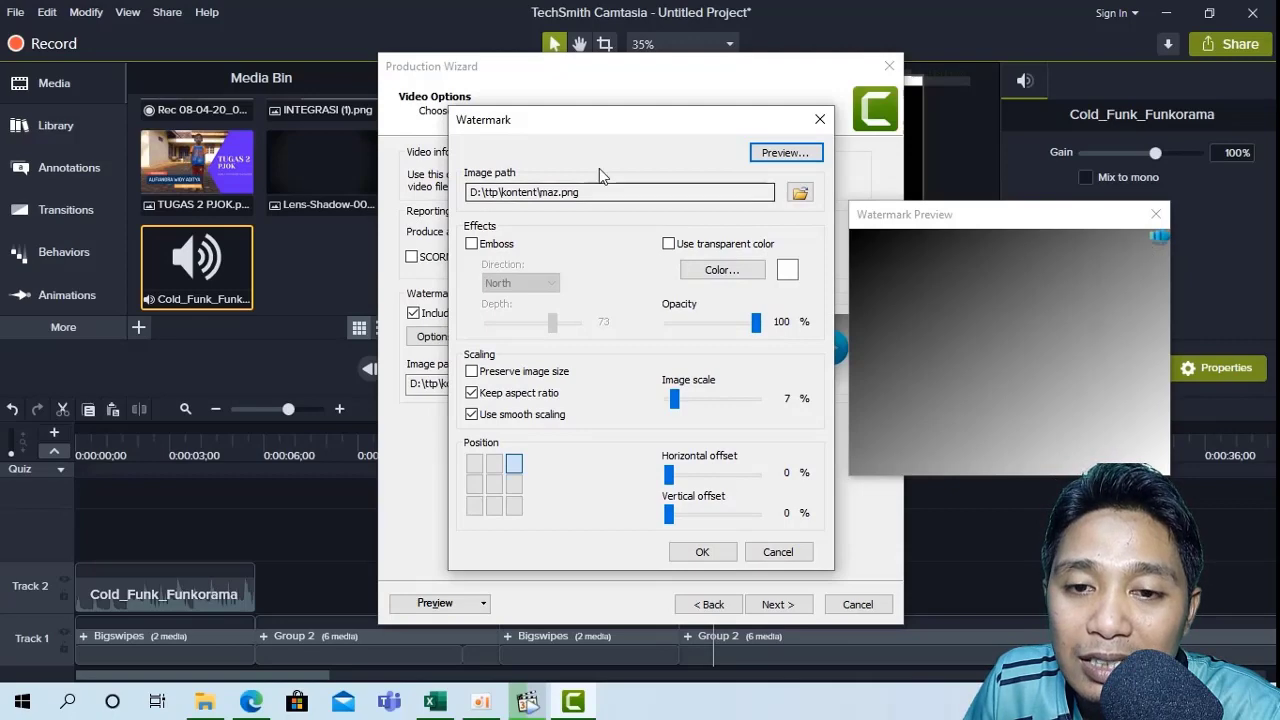
pyautogui.click(800, 196)
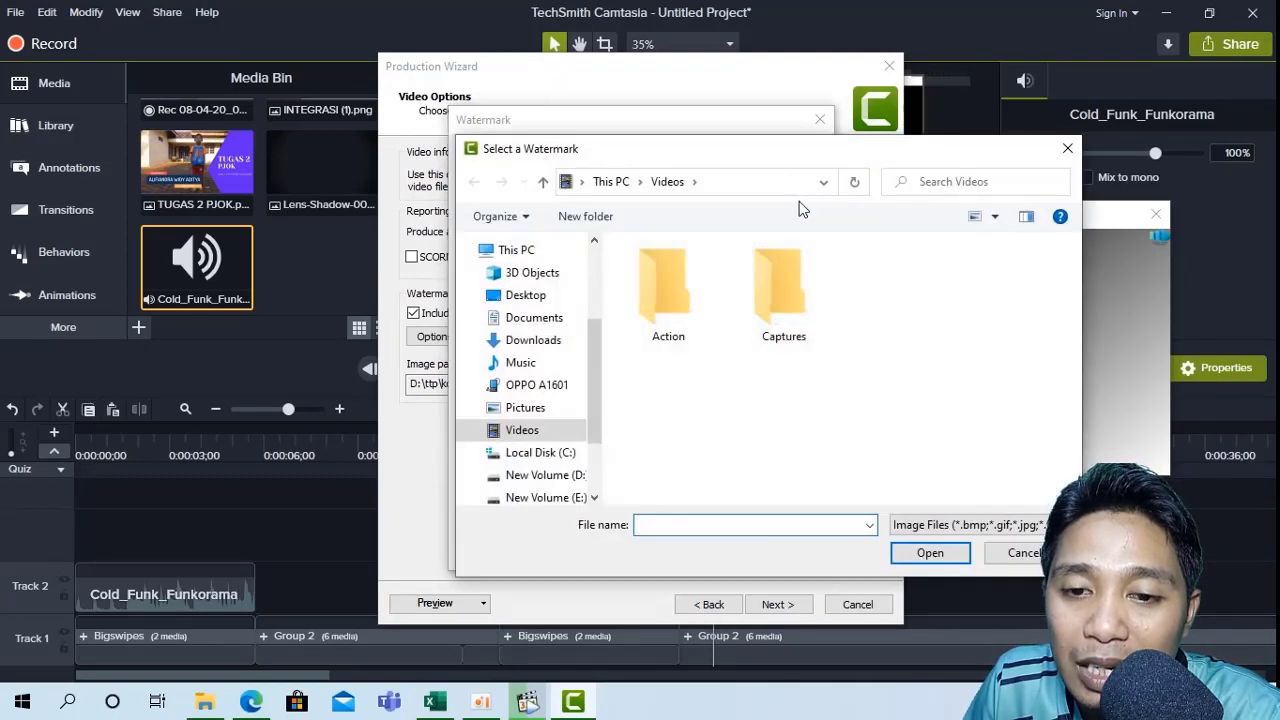
pyautogui.moveTo(596, 375); pyautogui.dragTo(596, 303)
pyautogui.click(535, 303)
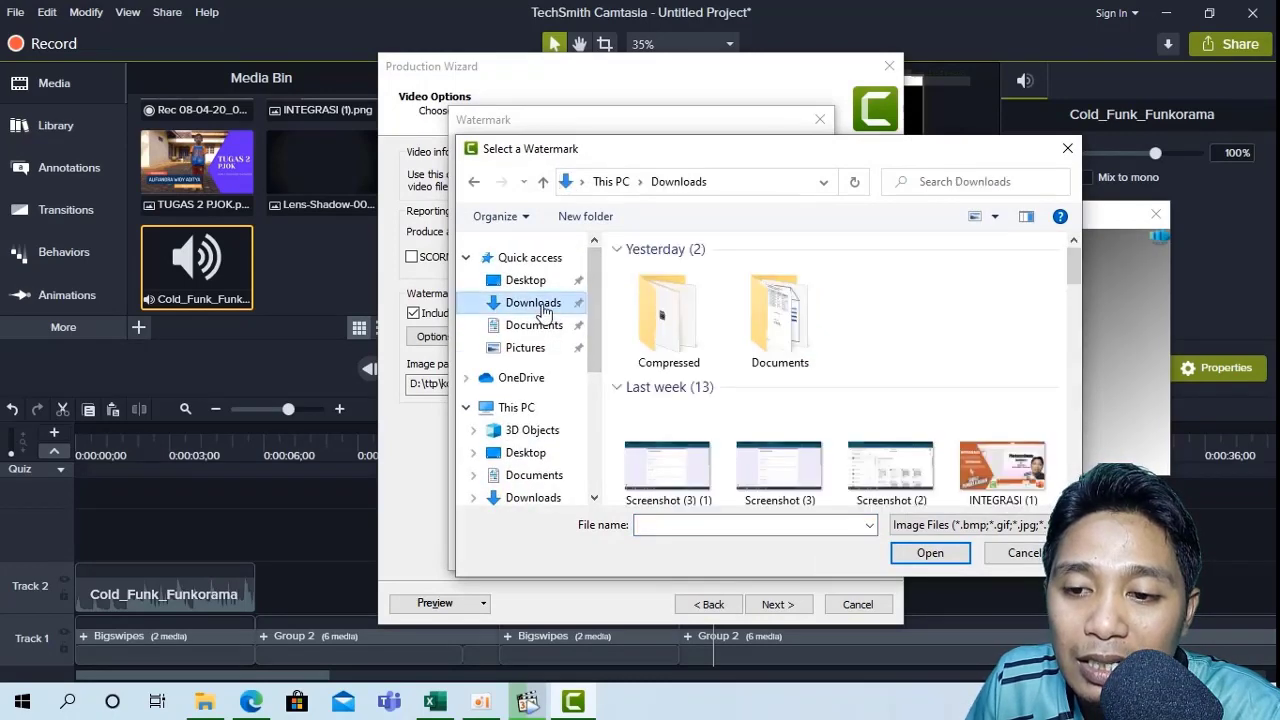
pyautogui.click(1025, 487)
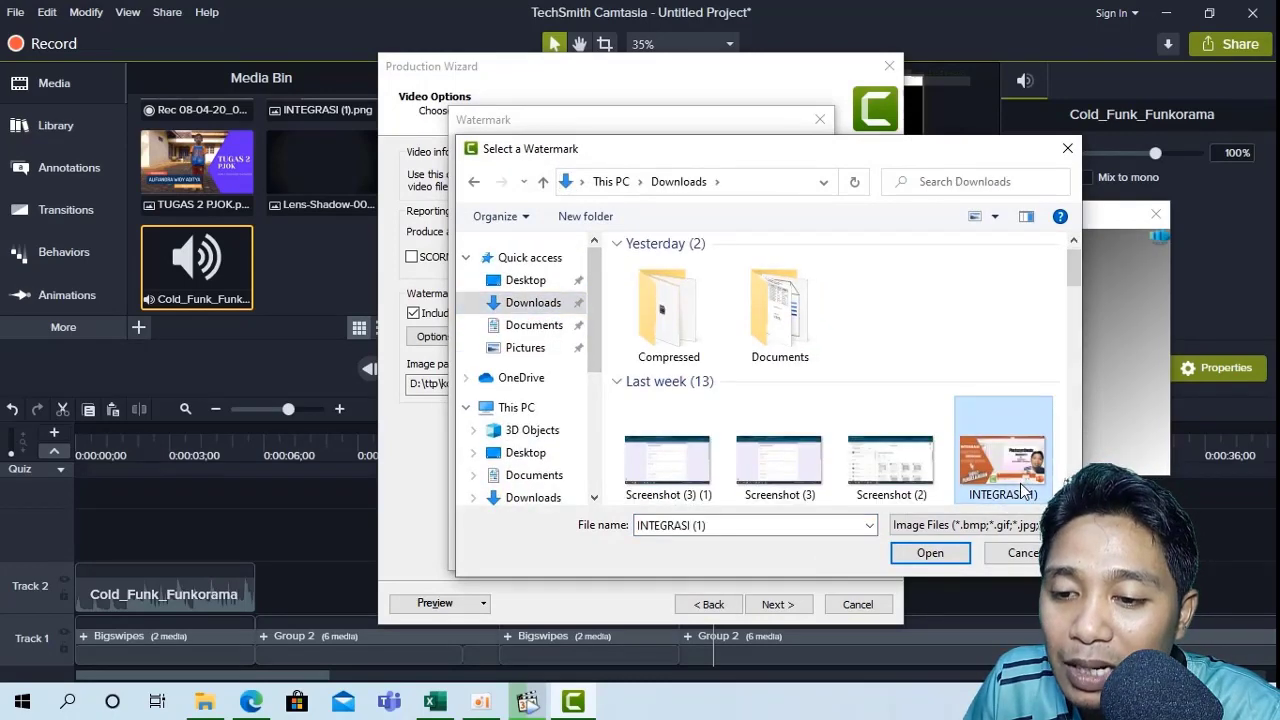
pyautogui.click(928, 555)
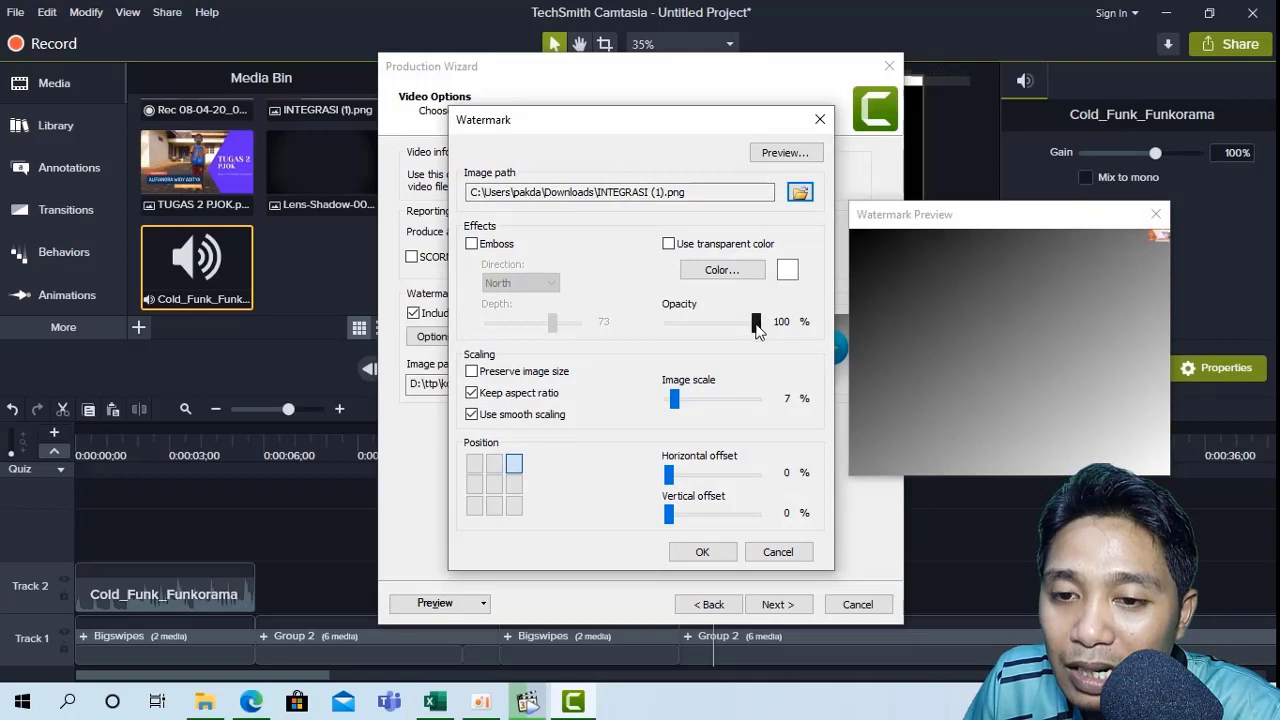
# Place the watermark in the video's upper-right corner, set its image scale to 17%, and apply the watermark settings
pyautogui.click(493, 488)
pyautogui.click(513, 506)
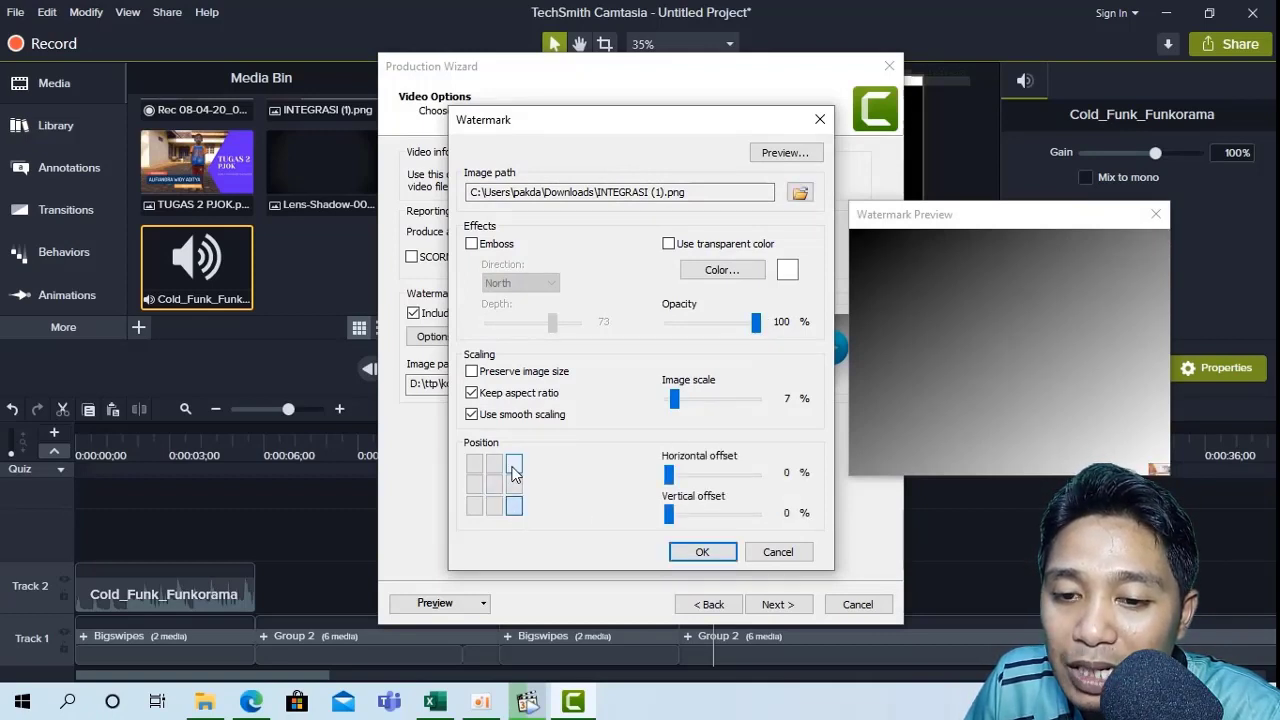
pyautogui.click(514, 468)
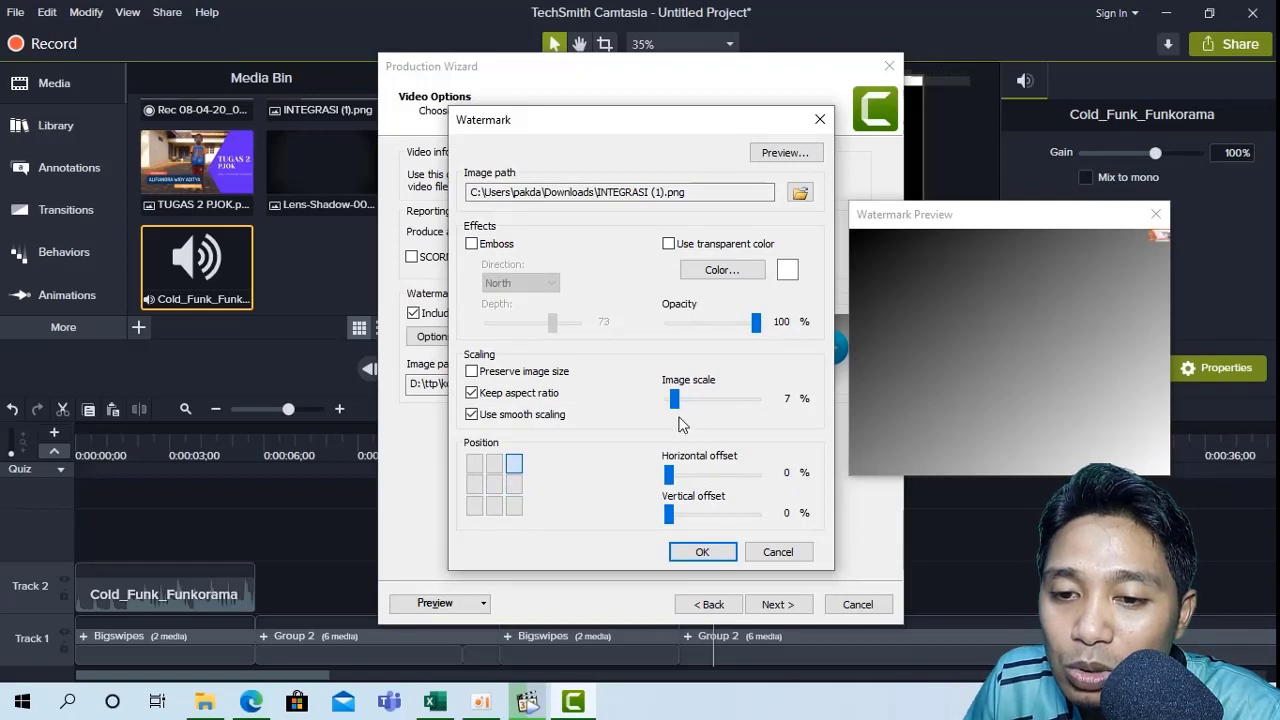
pyautogui.moveTo(678, 406)
pyautogui.mouseDown()
pyautogui.moveTo(719, 408)
pyautogui.moveTo(687, 423)
pyautogui.mouseUp()
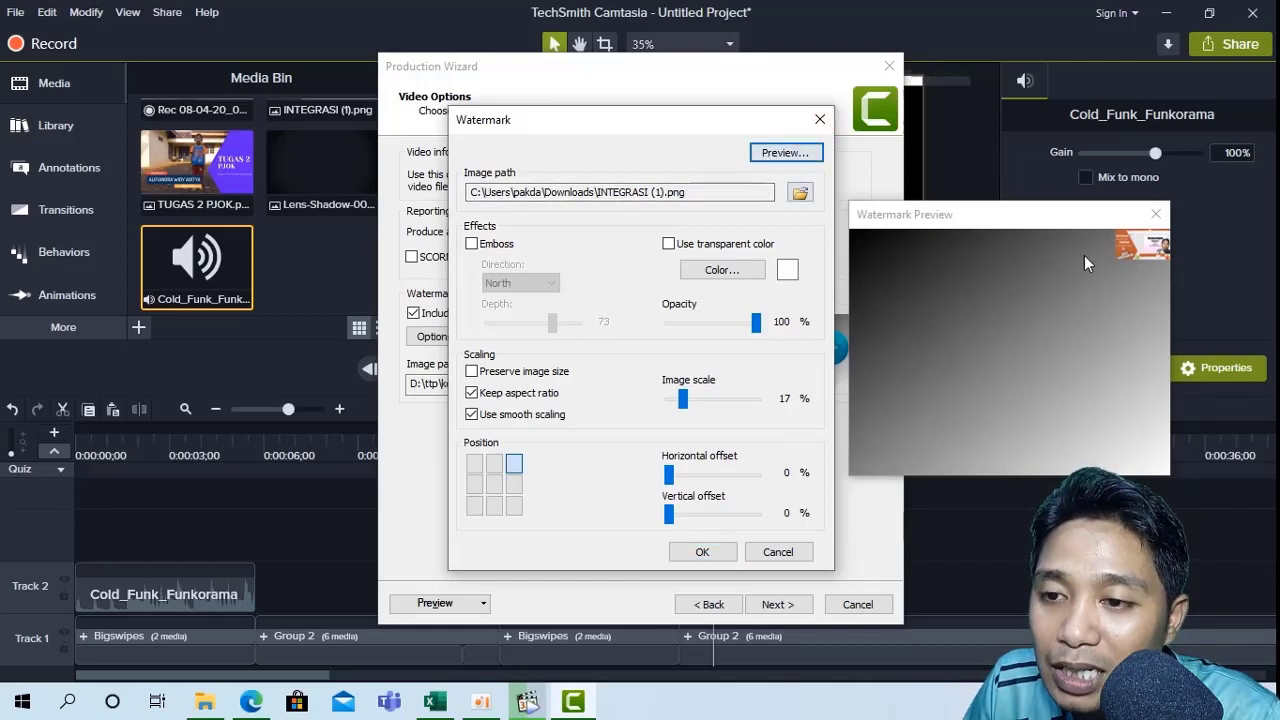
pyautogui.click(1156, 214)
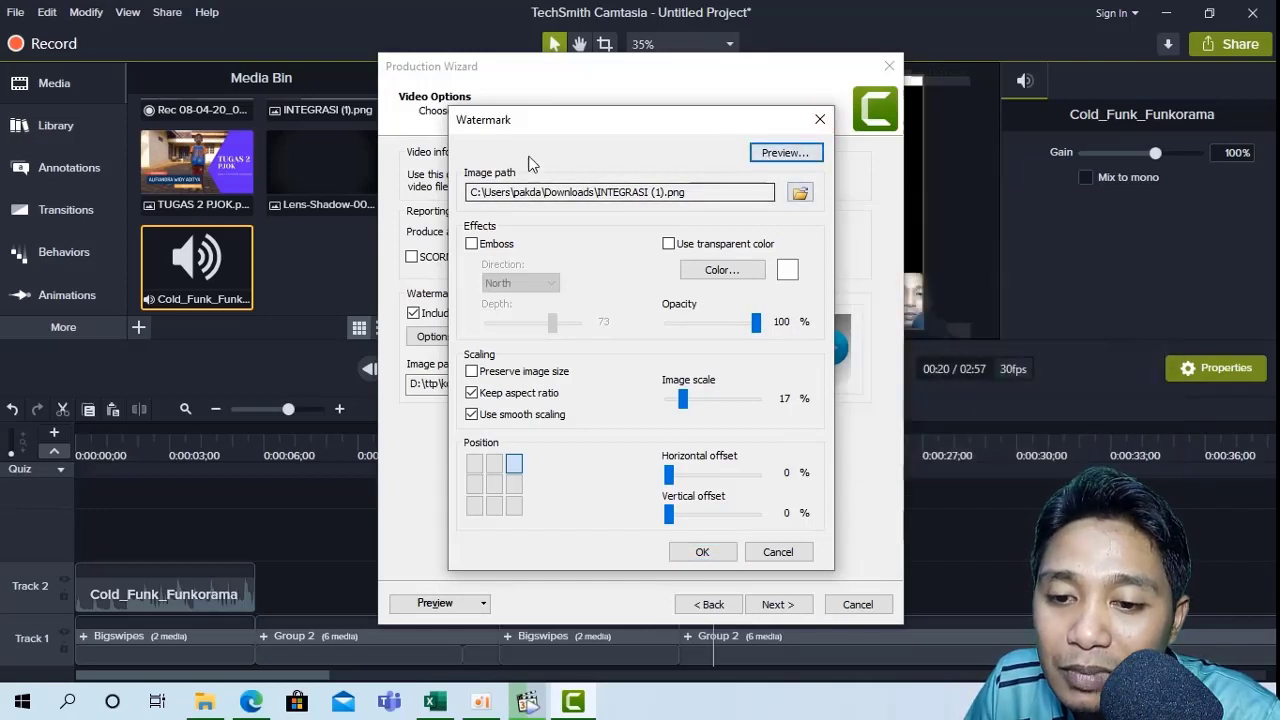
pyautogui.click(699, 551)
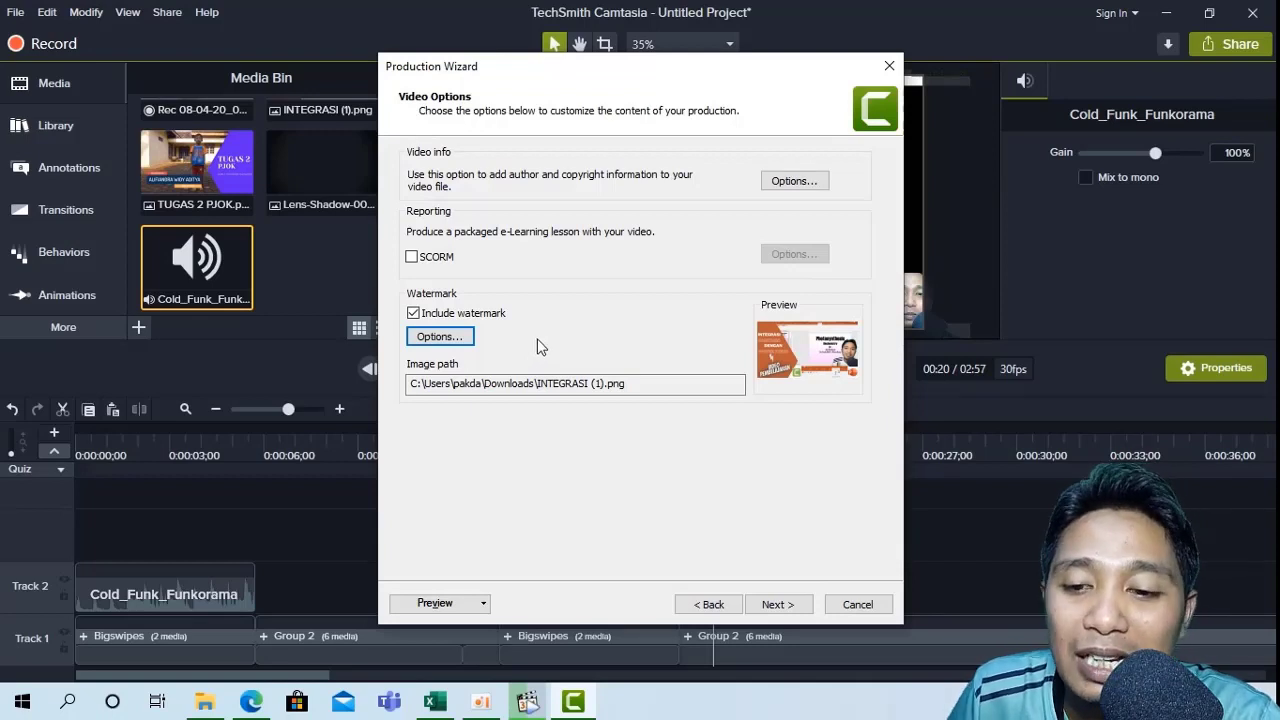
# Keep the default marker options, produce the video as Untitled Project in the Videos folder, and close the production results
pyautogui.click(777, 605)
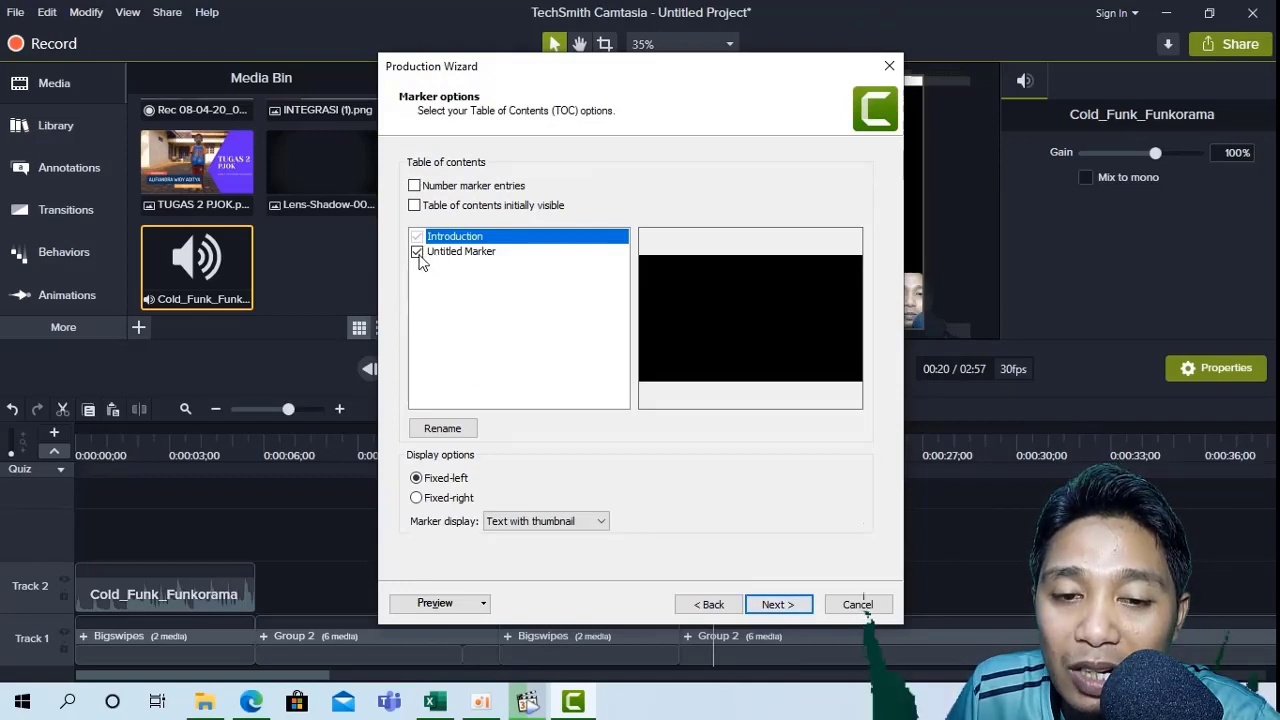
pyautogui.click(785, 605)
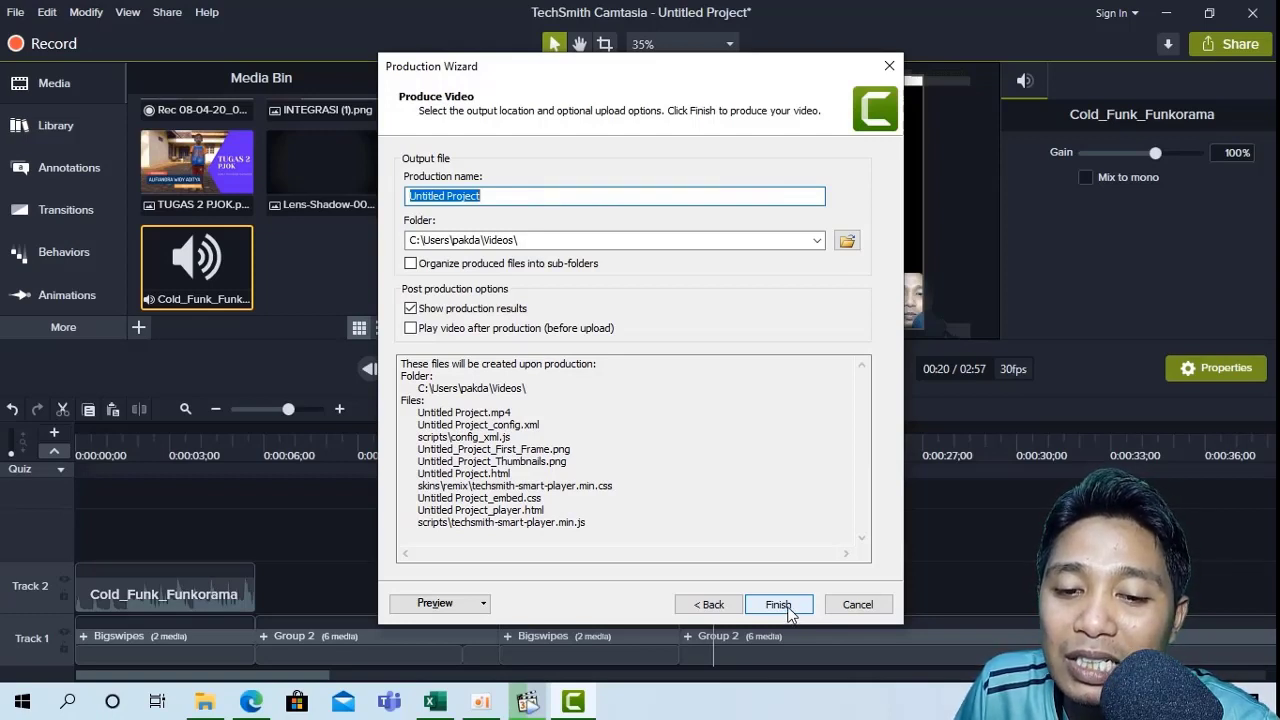
pyautogui.click(779, 605)
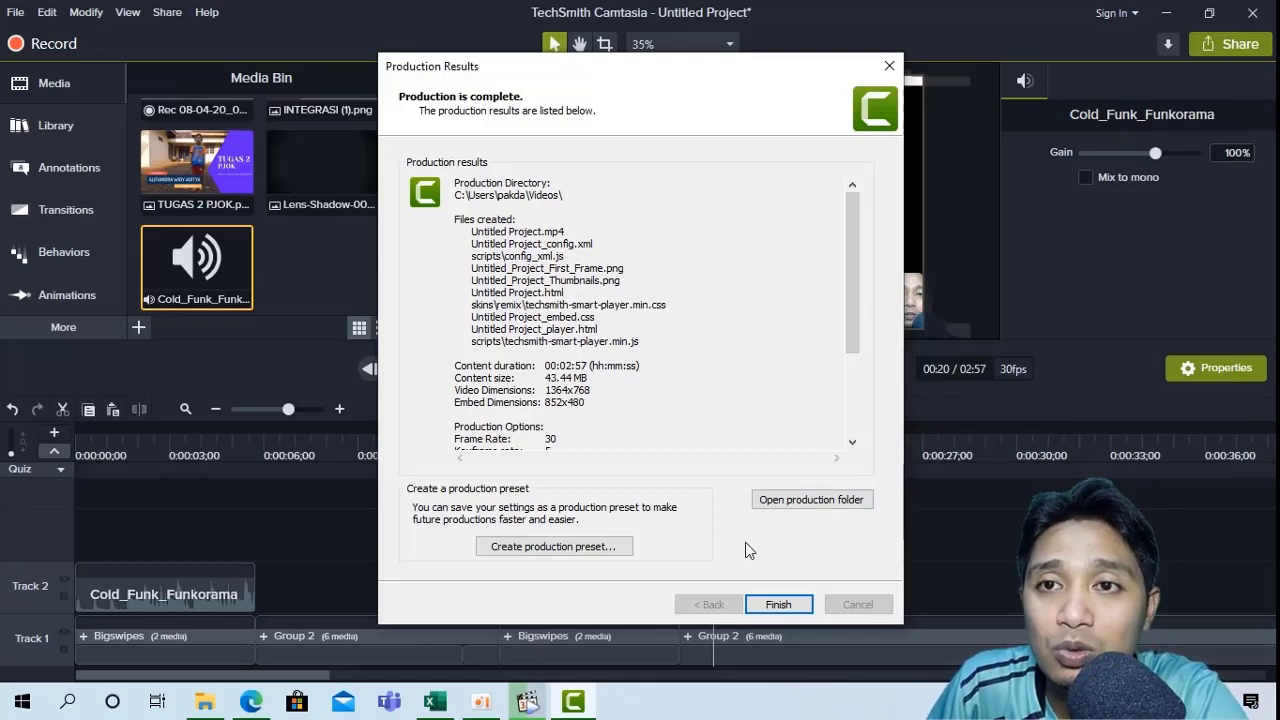
pyautogui.click(779, 605)
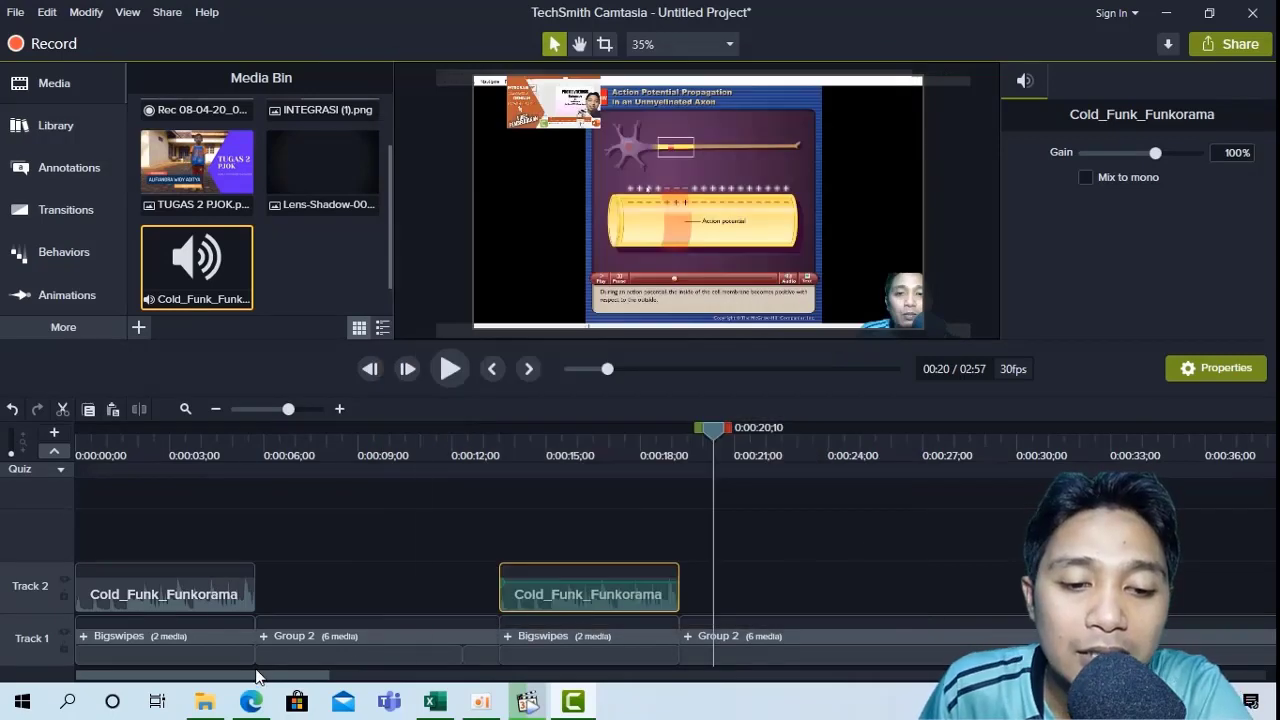
# Switch to File Explorer, play the produced Untitled Project video from the Videos folder in MPC-HC, and raise the playback volume to 100%
pyautogui.click(205, 703)
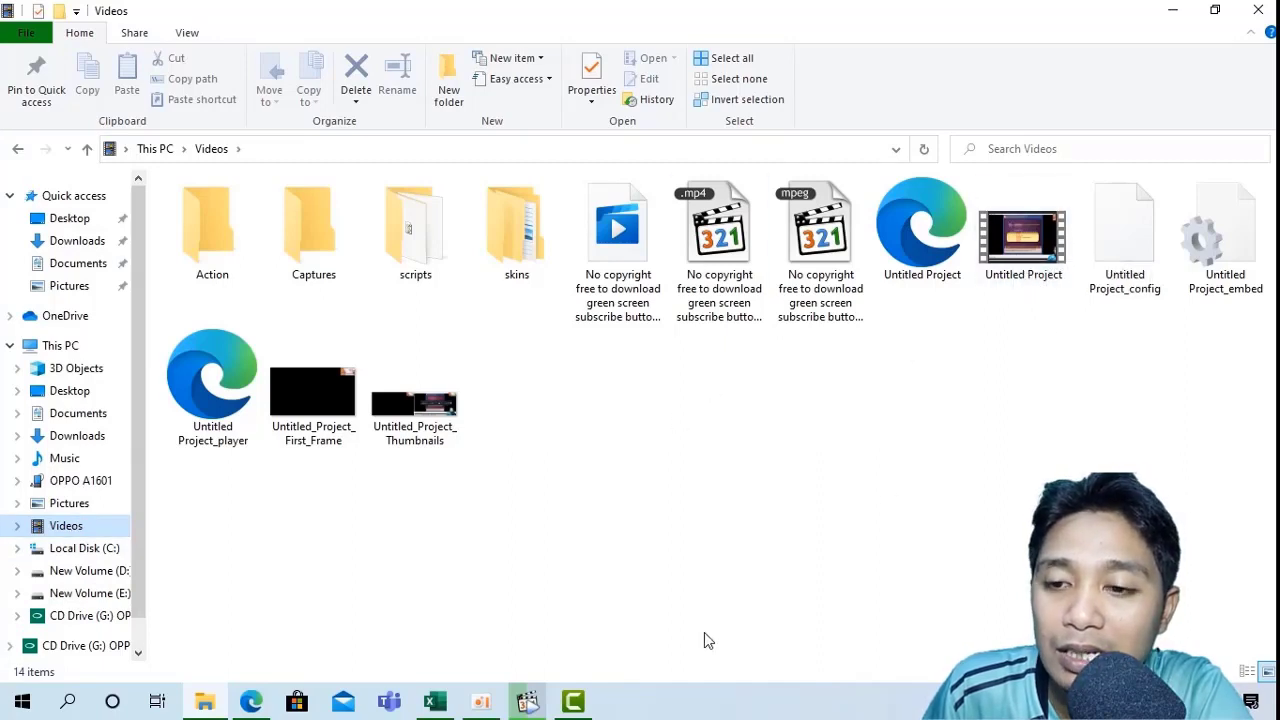
pyautogui.click(1020, 258)
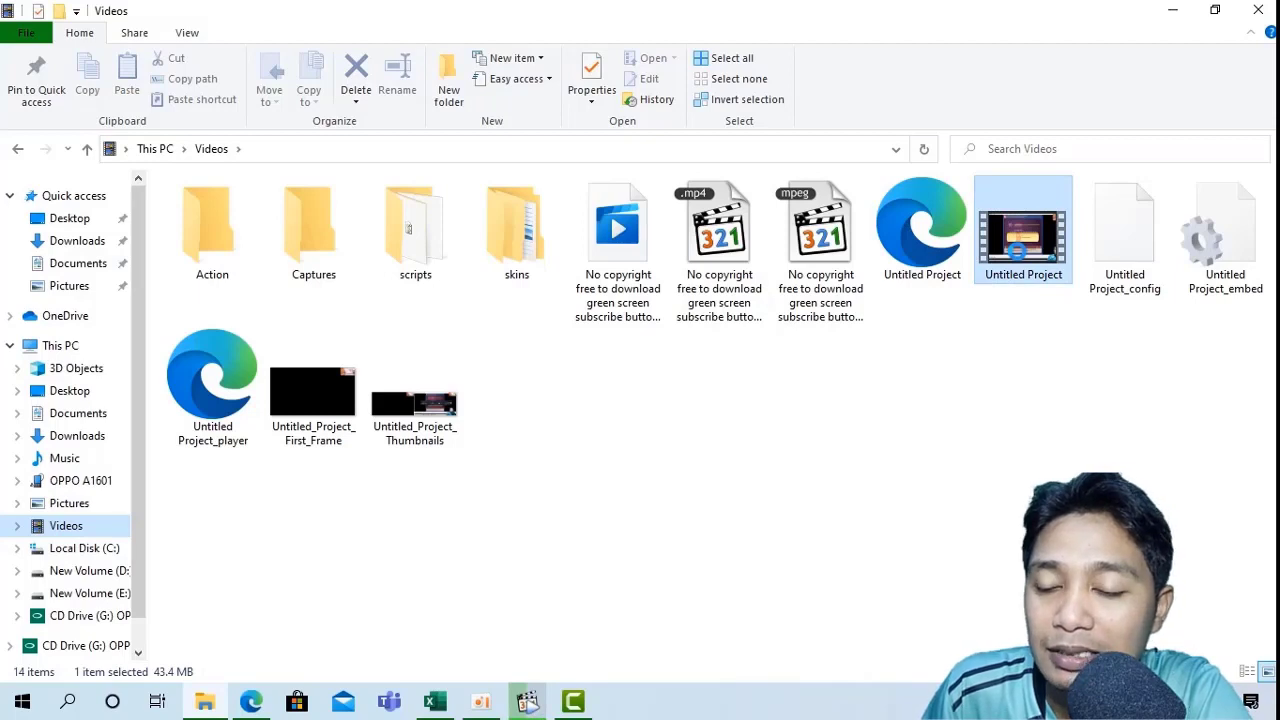
pyautogui.rightClick(1019, 258)
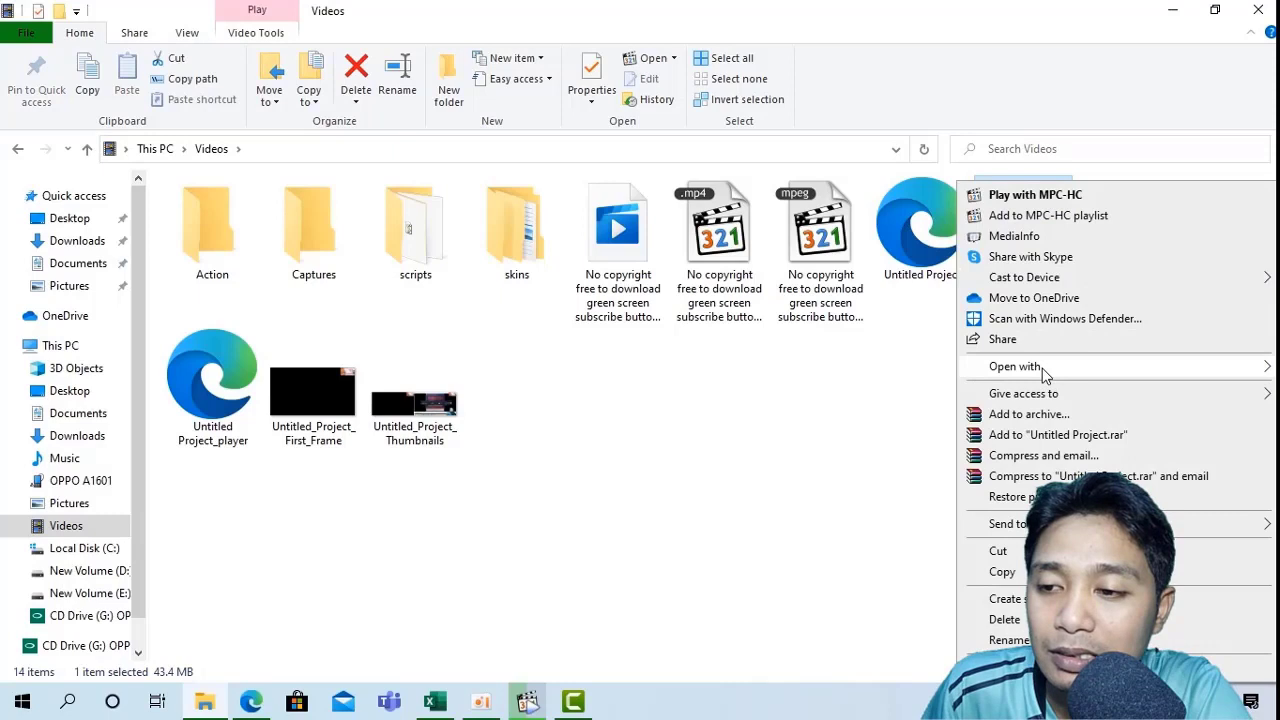
pyautogui.moveTo(1042, 368)
pyautogui.click(820, 417)
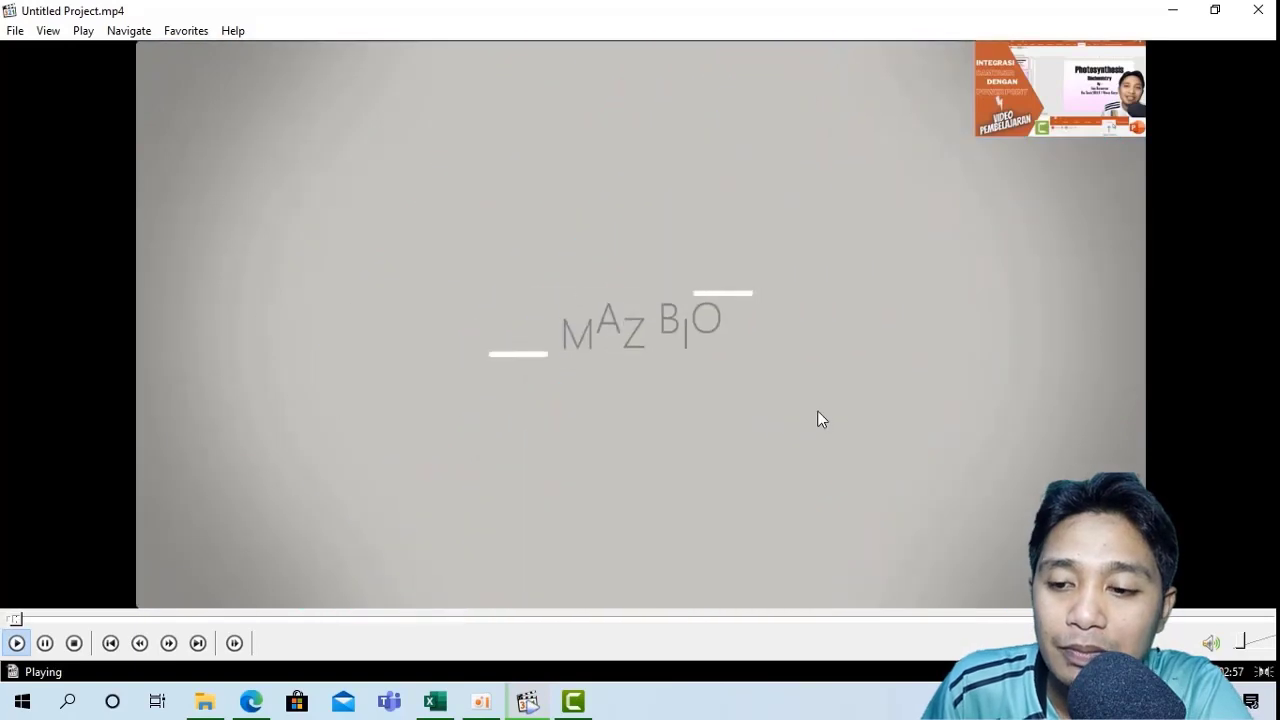
pyautogui.click(1268, 647)
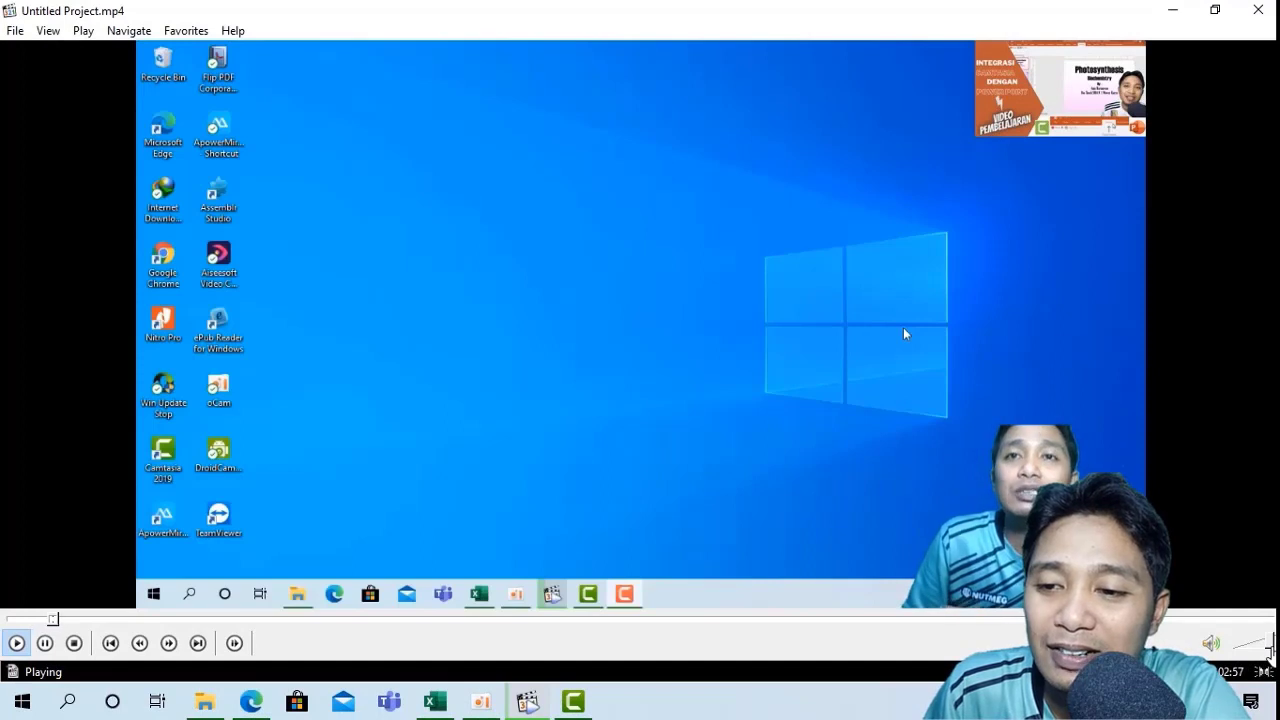
pyautogui.click(1272, 648)
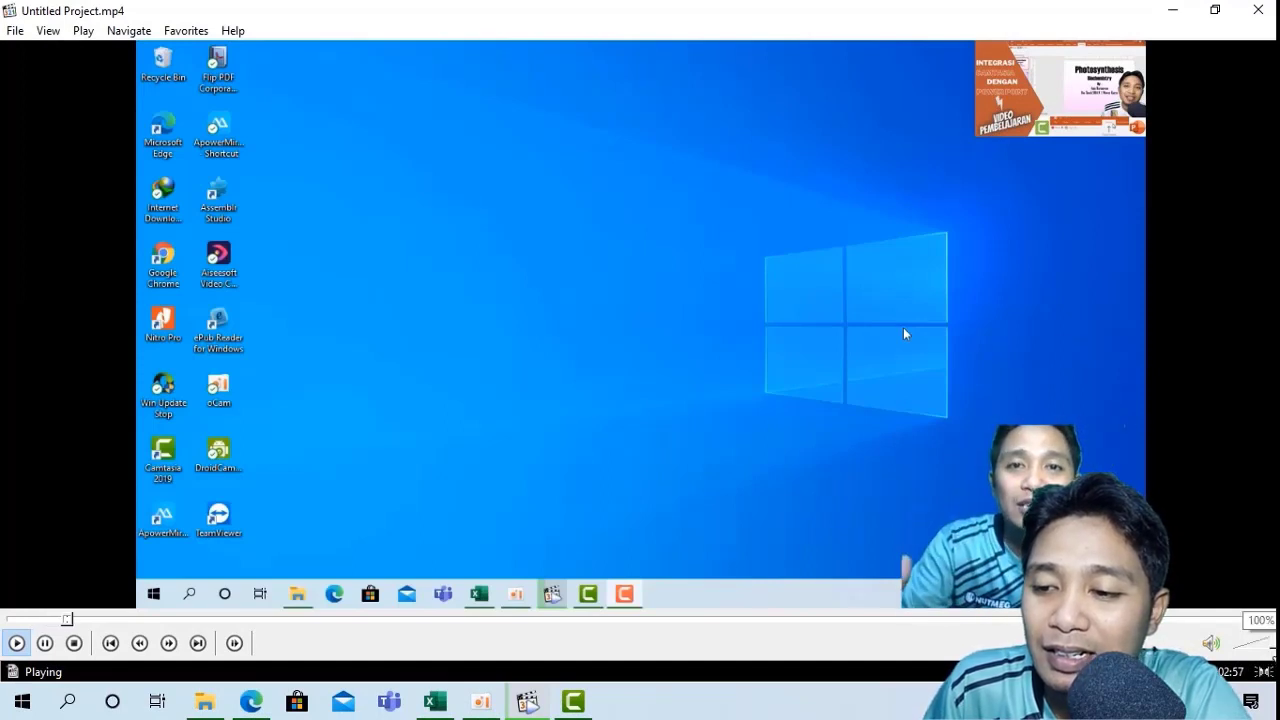